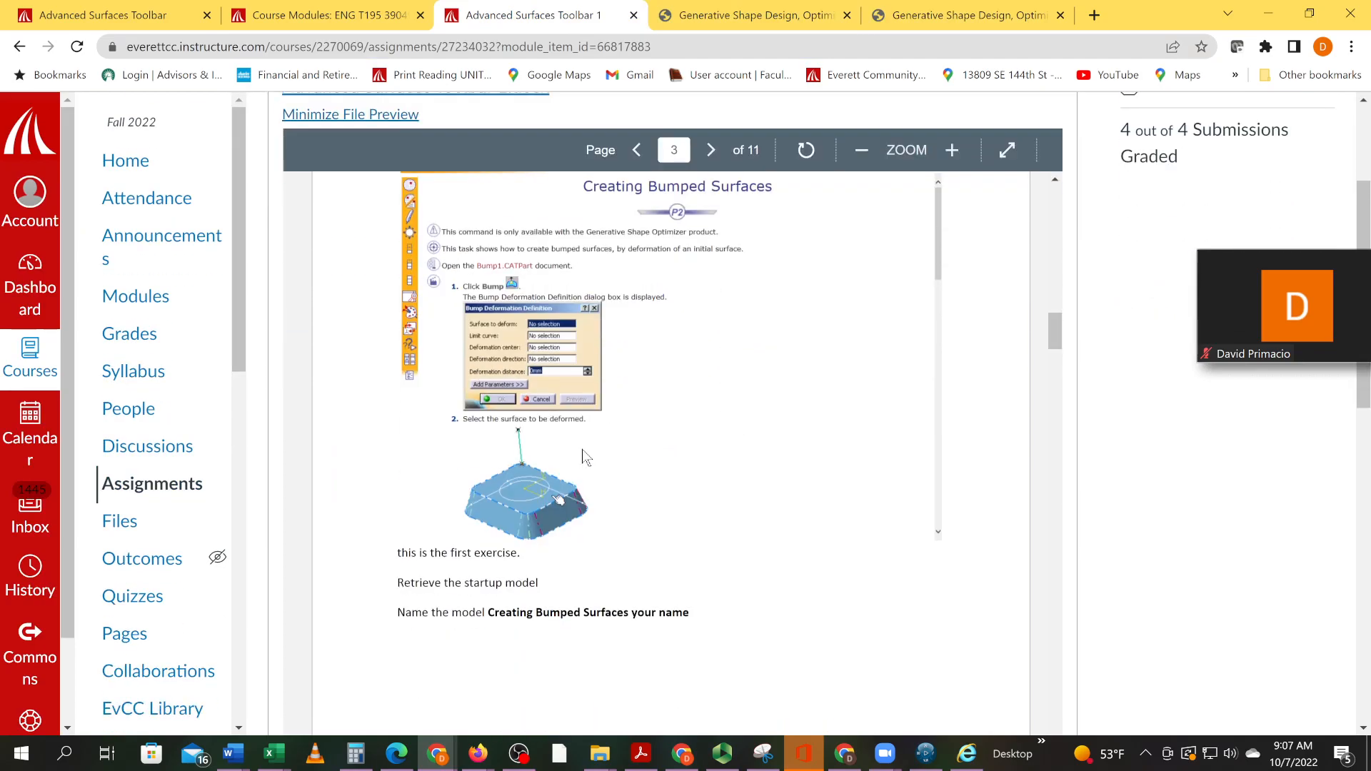
Step: Copy the model name "Creating Bumped Surfaces your name" from the assignment instructions
scroll(587, 458, down, 3)
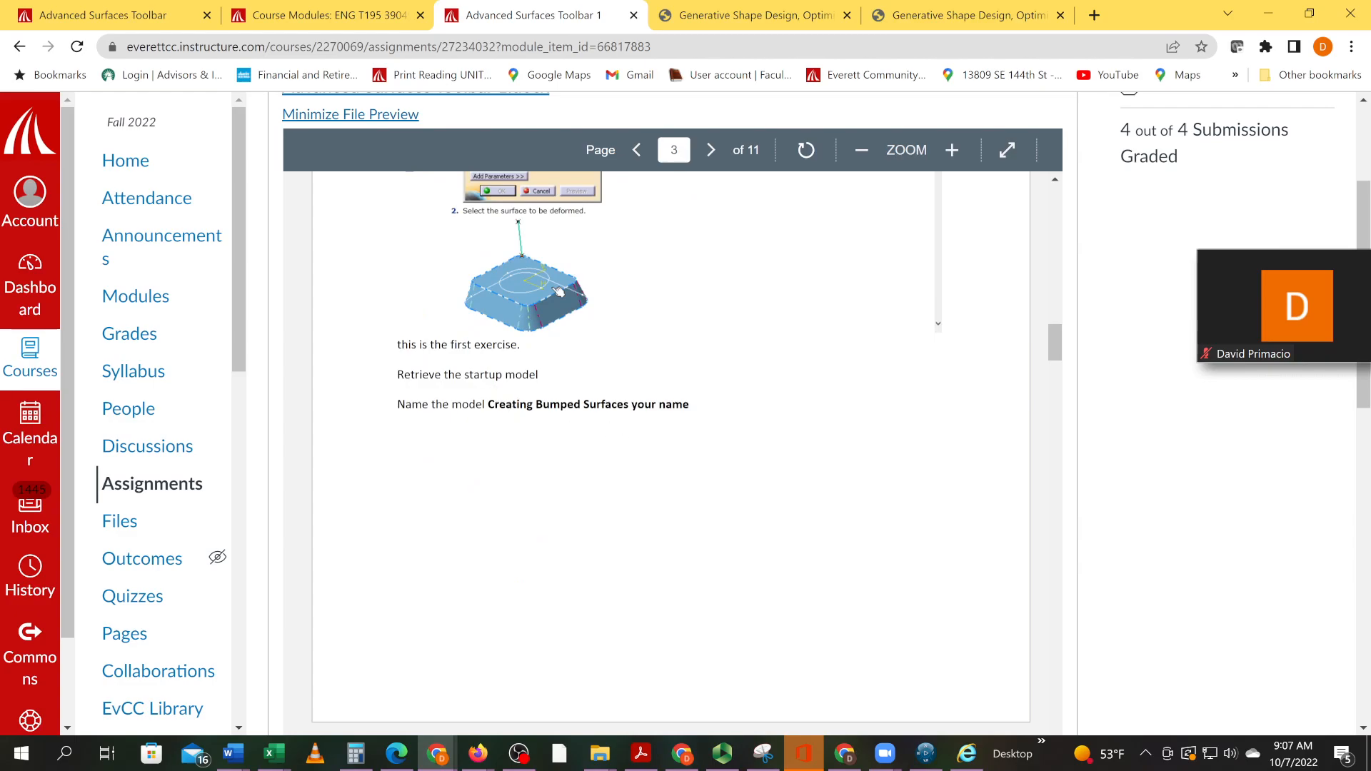
drag(691, 405, 487, 404)
right_click(501, 401)
click(515, 414)
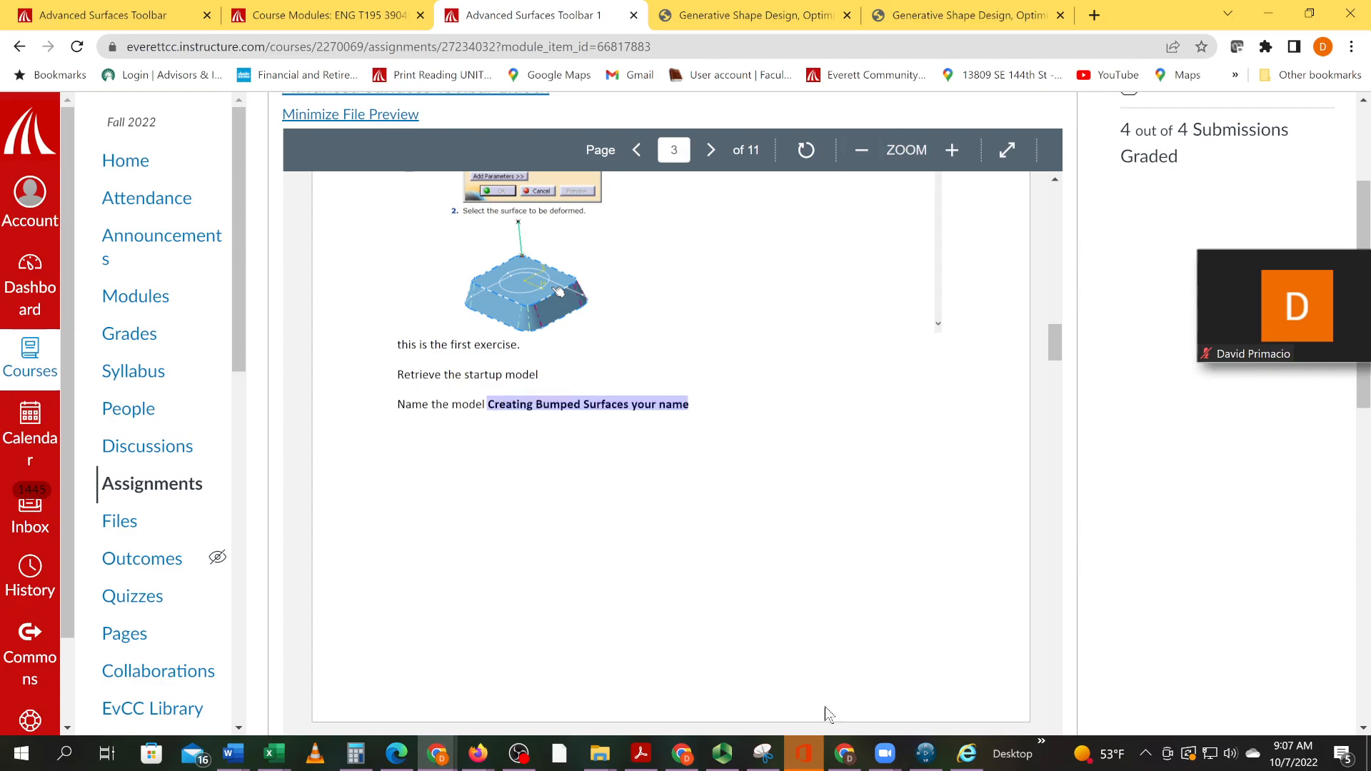
Step: Switch to 3DEXPERIENCE and replace the root physical product's title with the copied model name in its properties
click(925, 753)
click(92, 193)
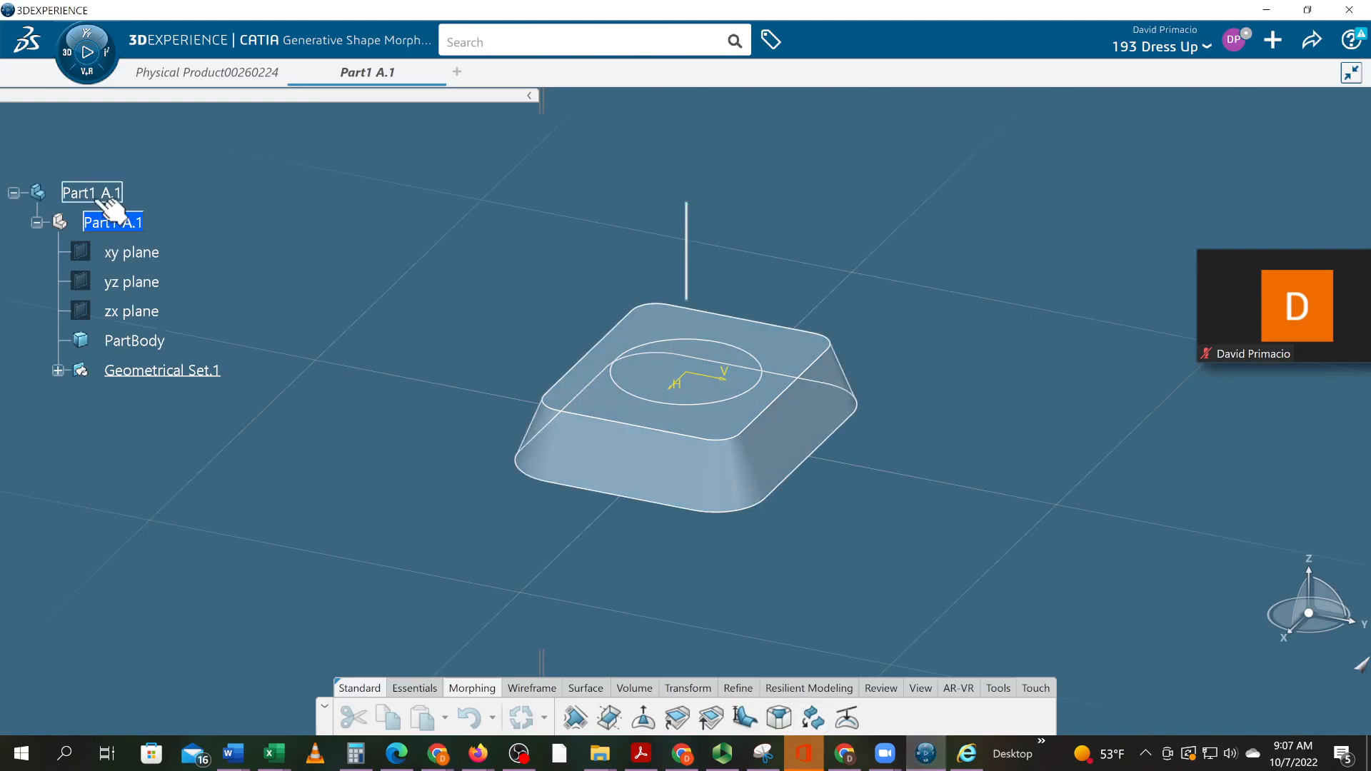
right_click(91, 191)
click(145, 280)
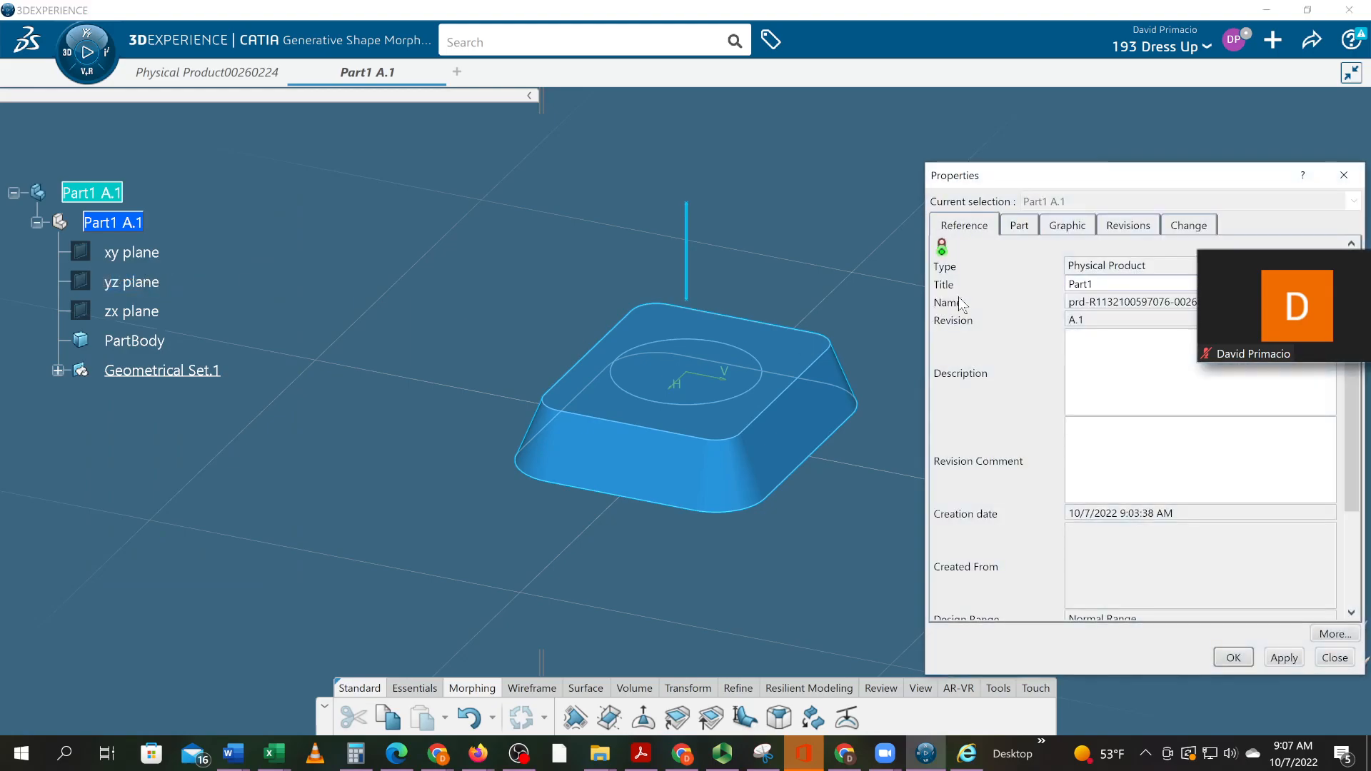
drag(1073, 187, 679, 169)
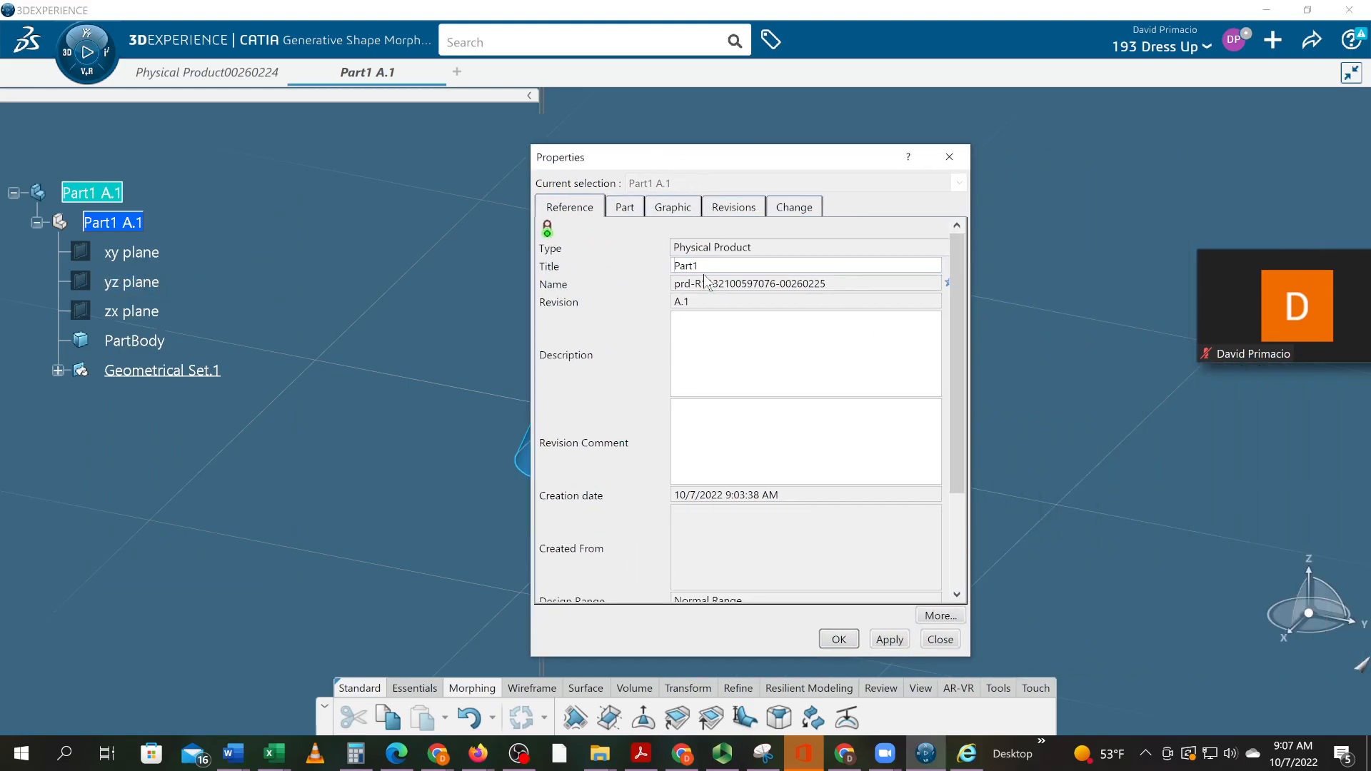
double_click(672, 266)
right_click(675, 266)
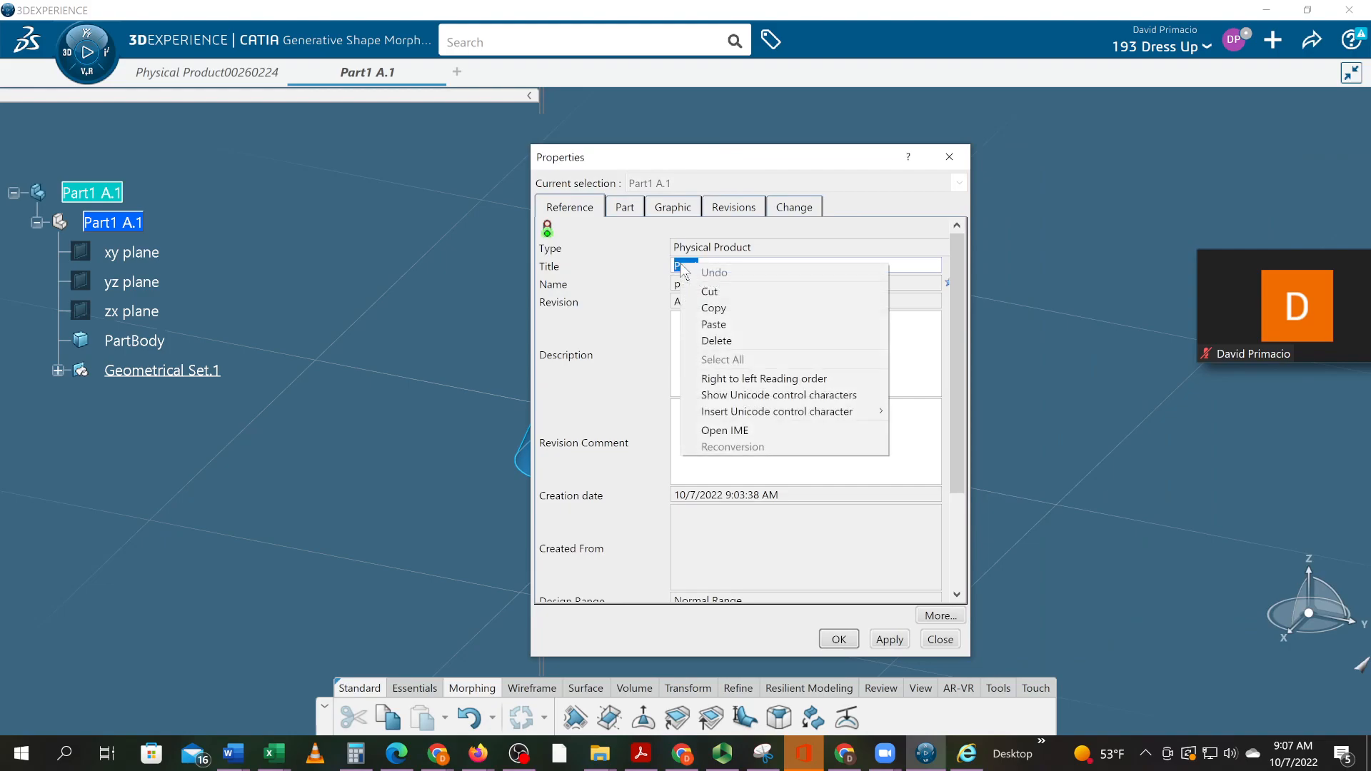
click(713, 324)
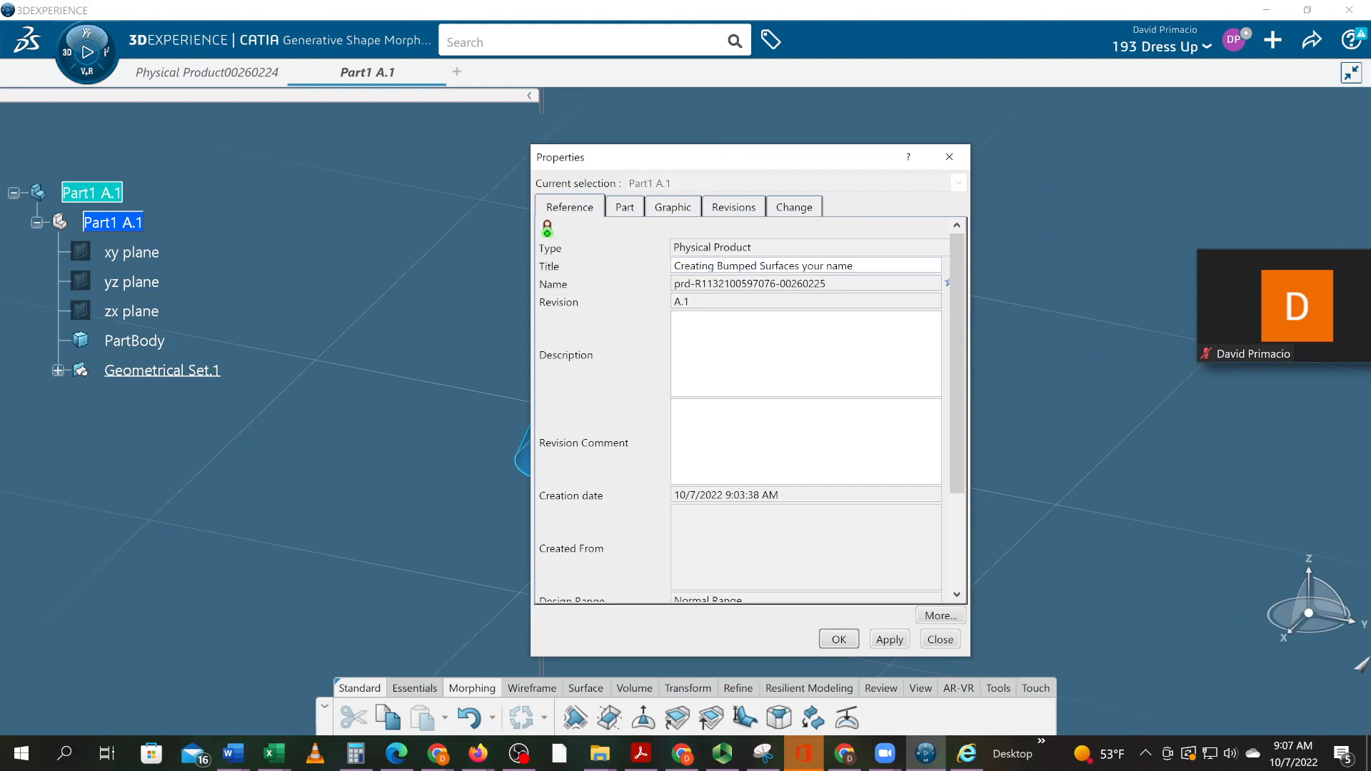
Step: Replace the word "name" at the end of the product title with "DKP" and accept the properties
double_click(839, 266)
key(Caps_Lock)
text(DK)
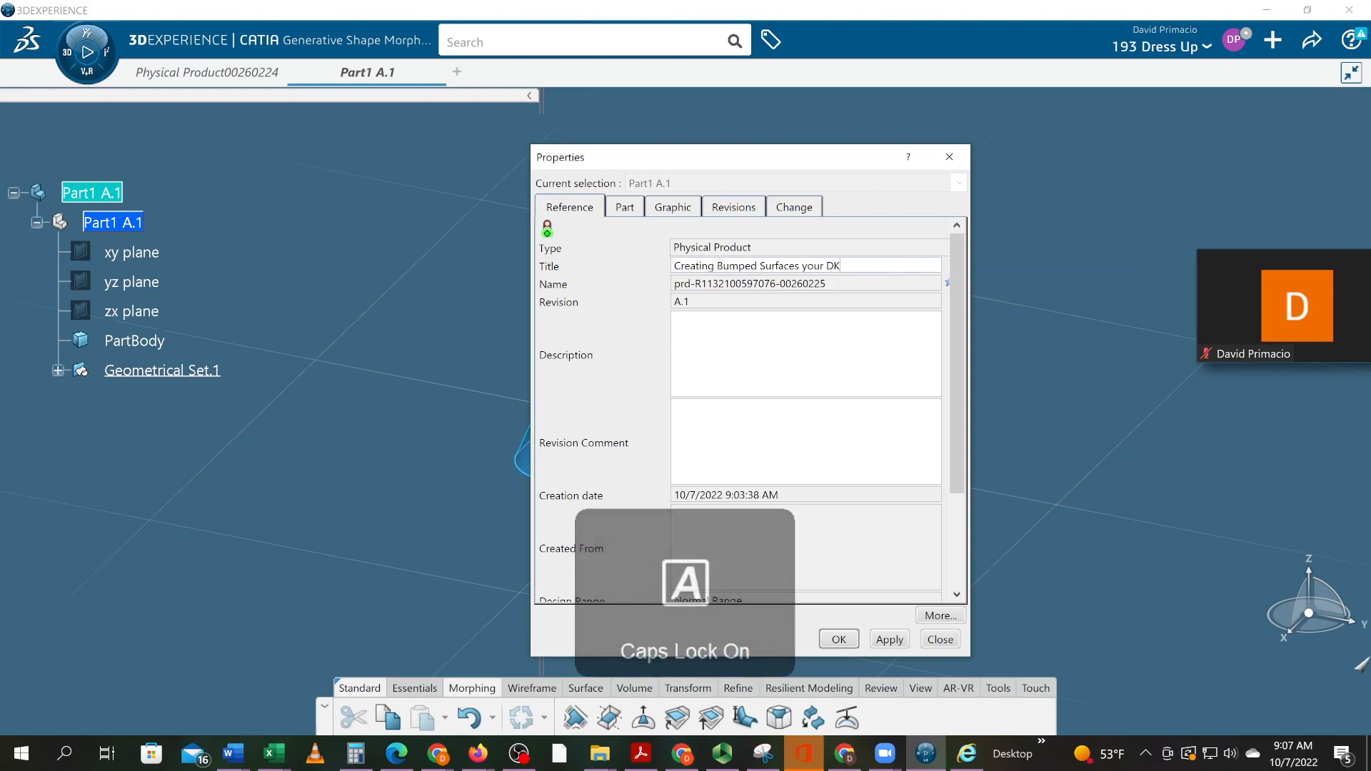
text(P)
key(Return)
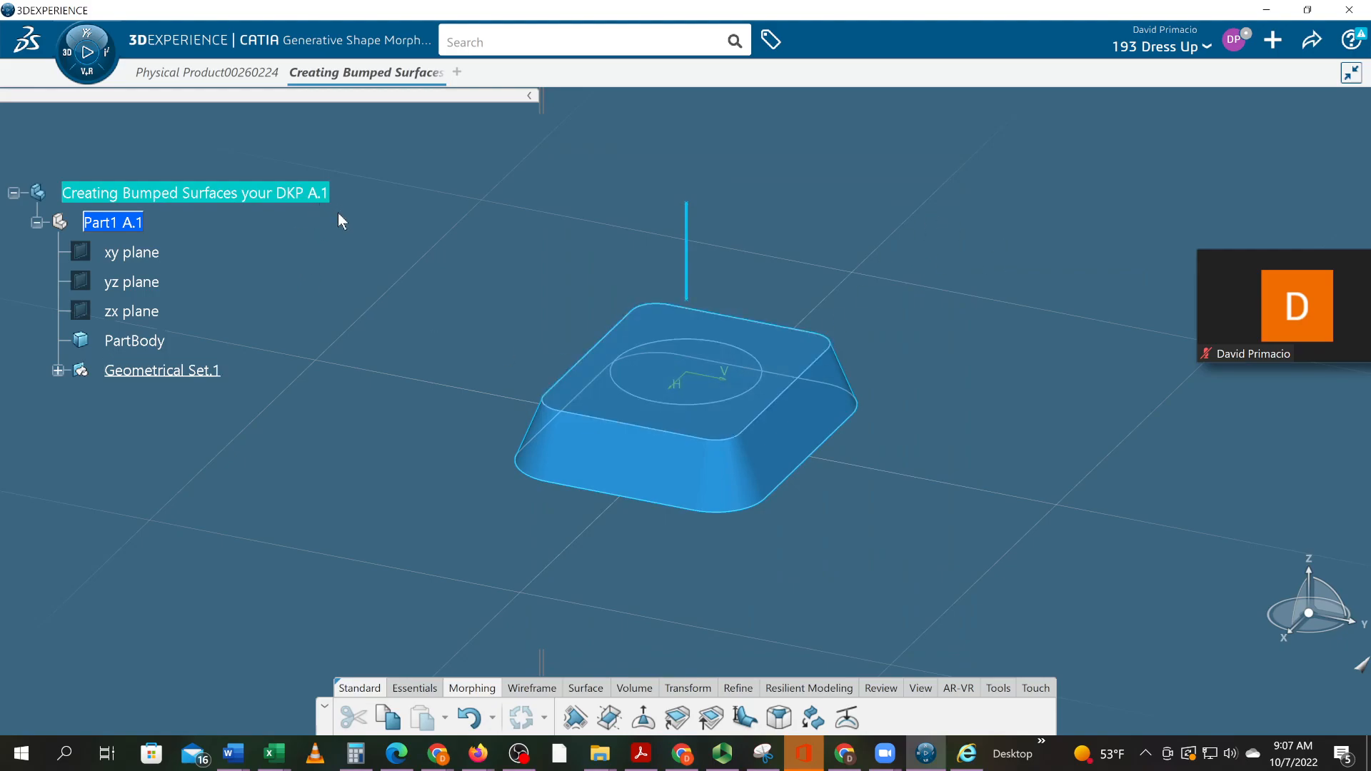
click(398, 350)
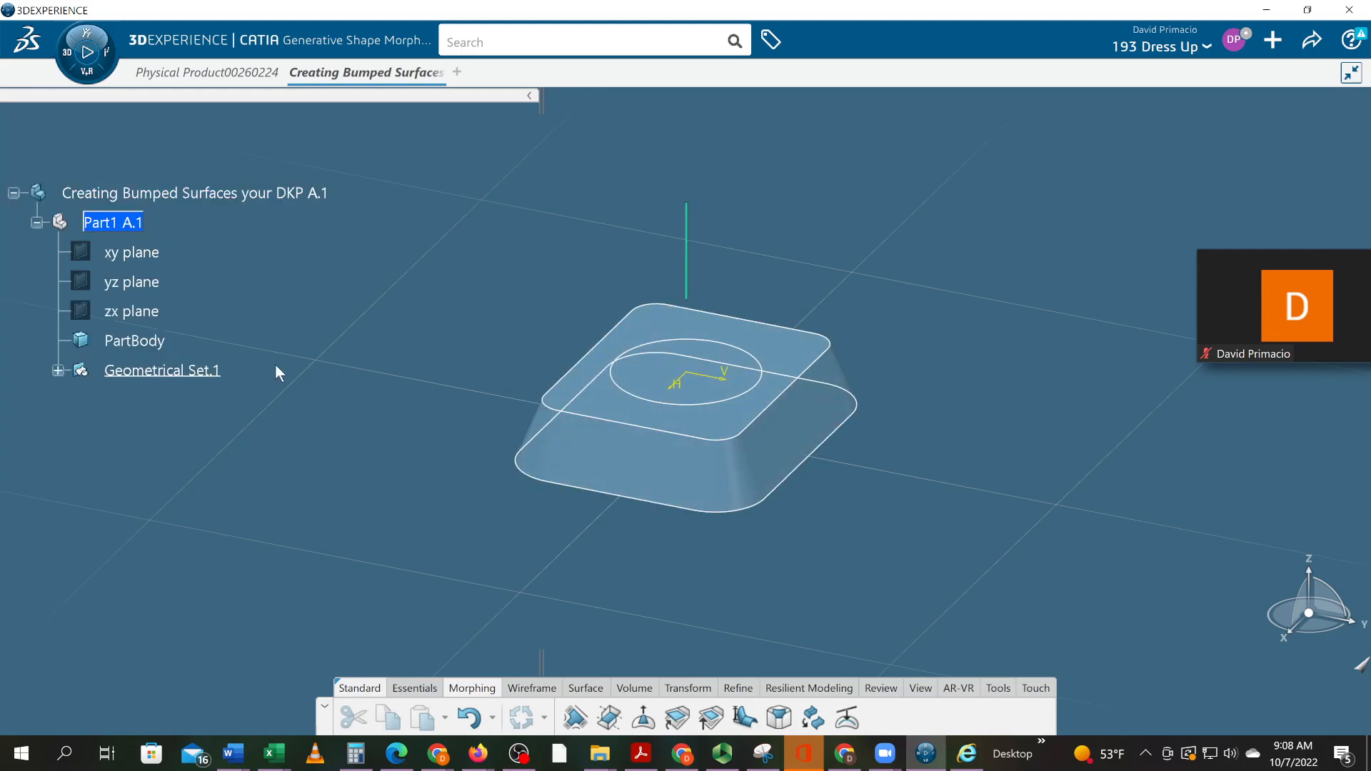
Step: Switch to the assignment in the browser and review the bumped surfaces objectives and the specification tree for steps 1-9
key(alt+Tab)
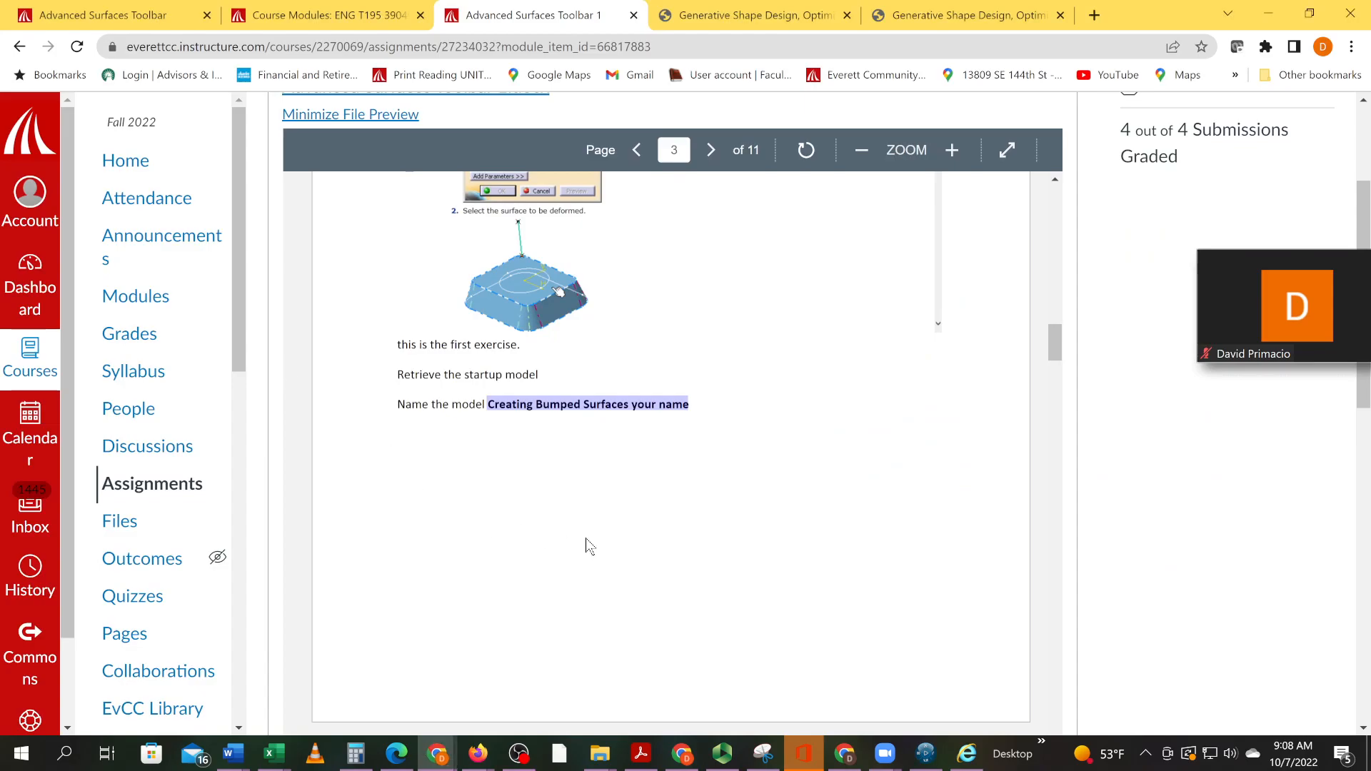
scroll(585, 542, down, 5)
scroll(575, 546, down, 3)
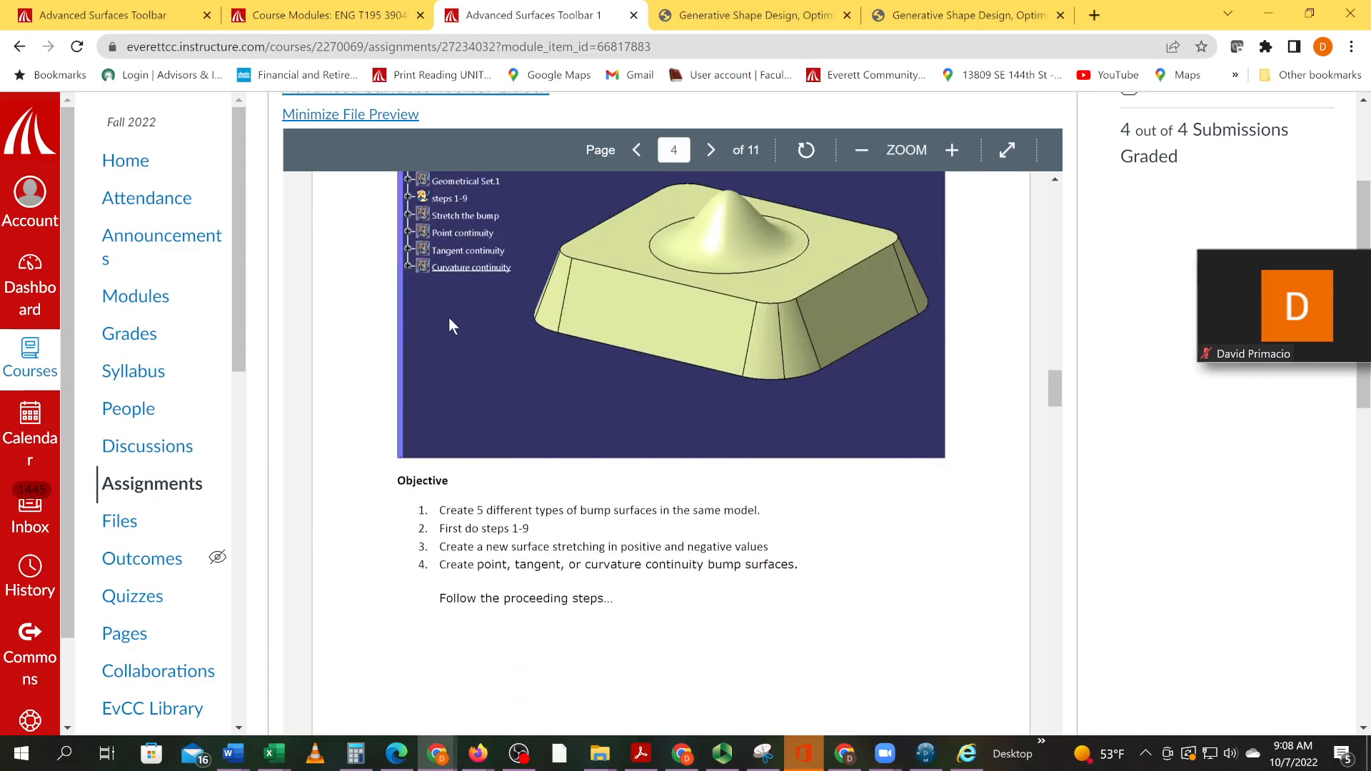
scroll(450, 327, up, 3)
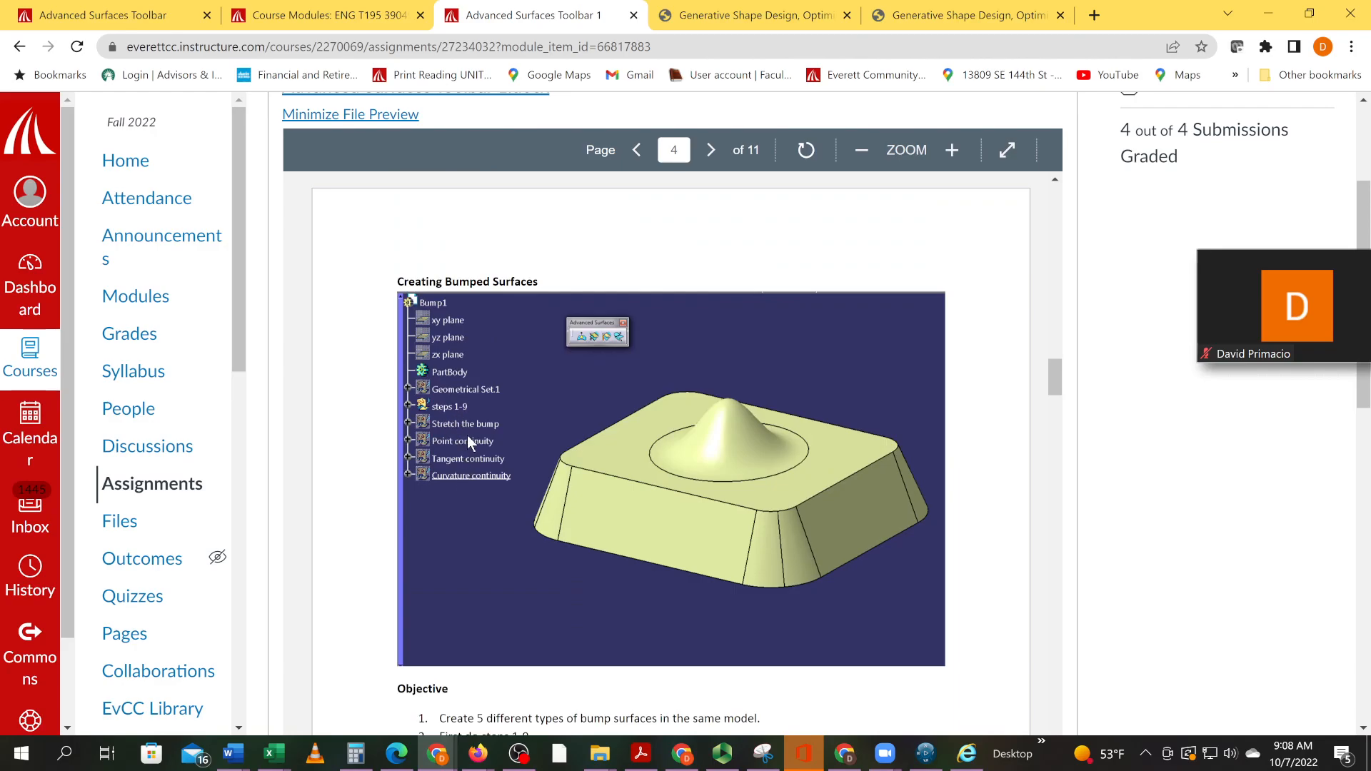
scroll(499, 473, down, 3)
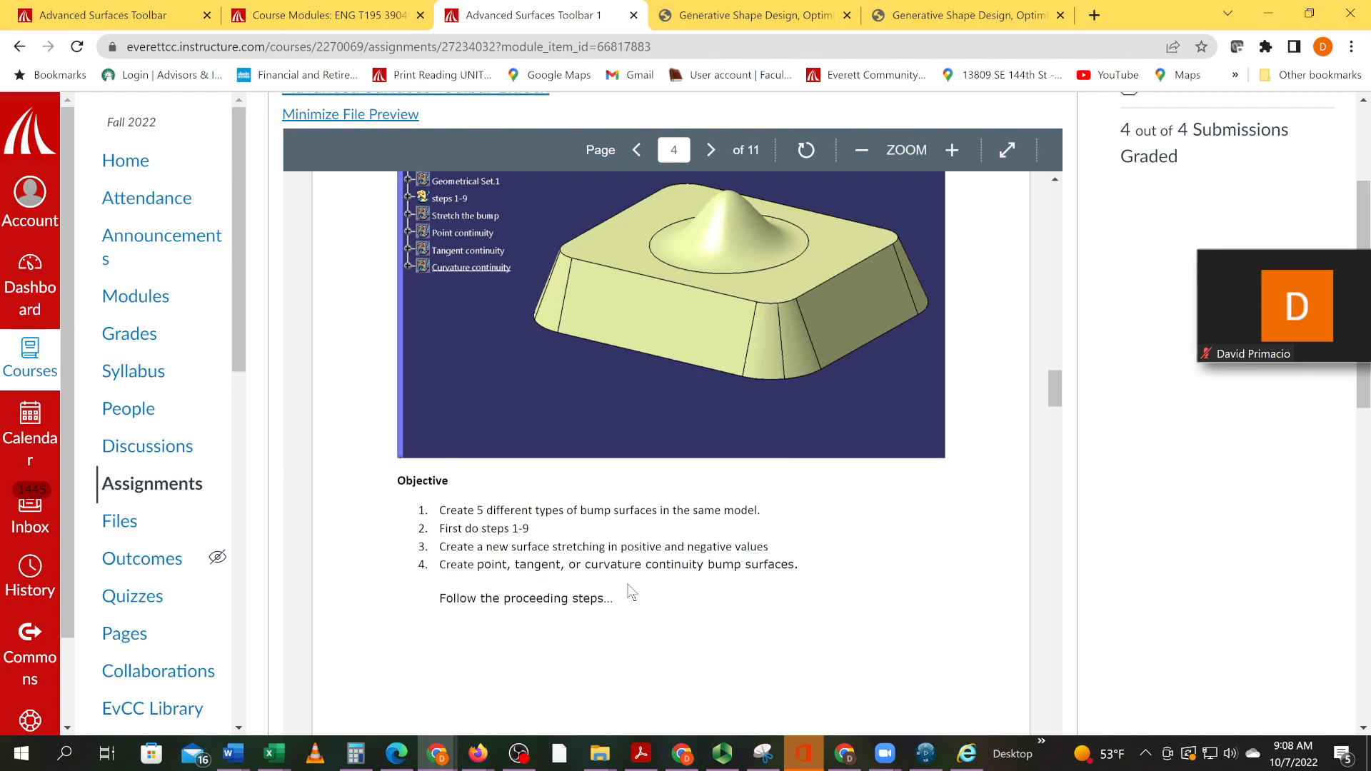
scroll(686, 602, down, 10)
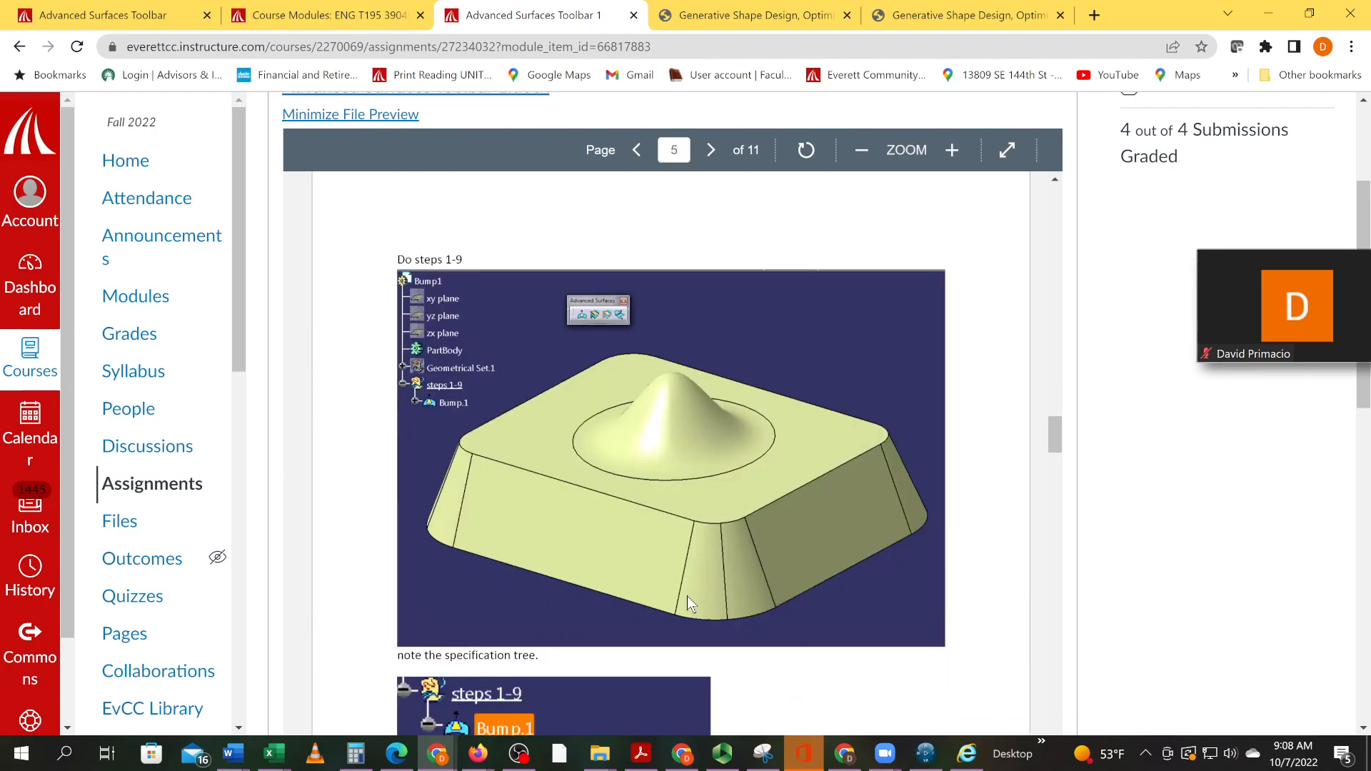
scroll(687, 596, down, 3)
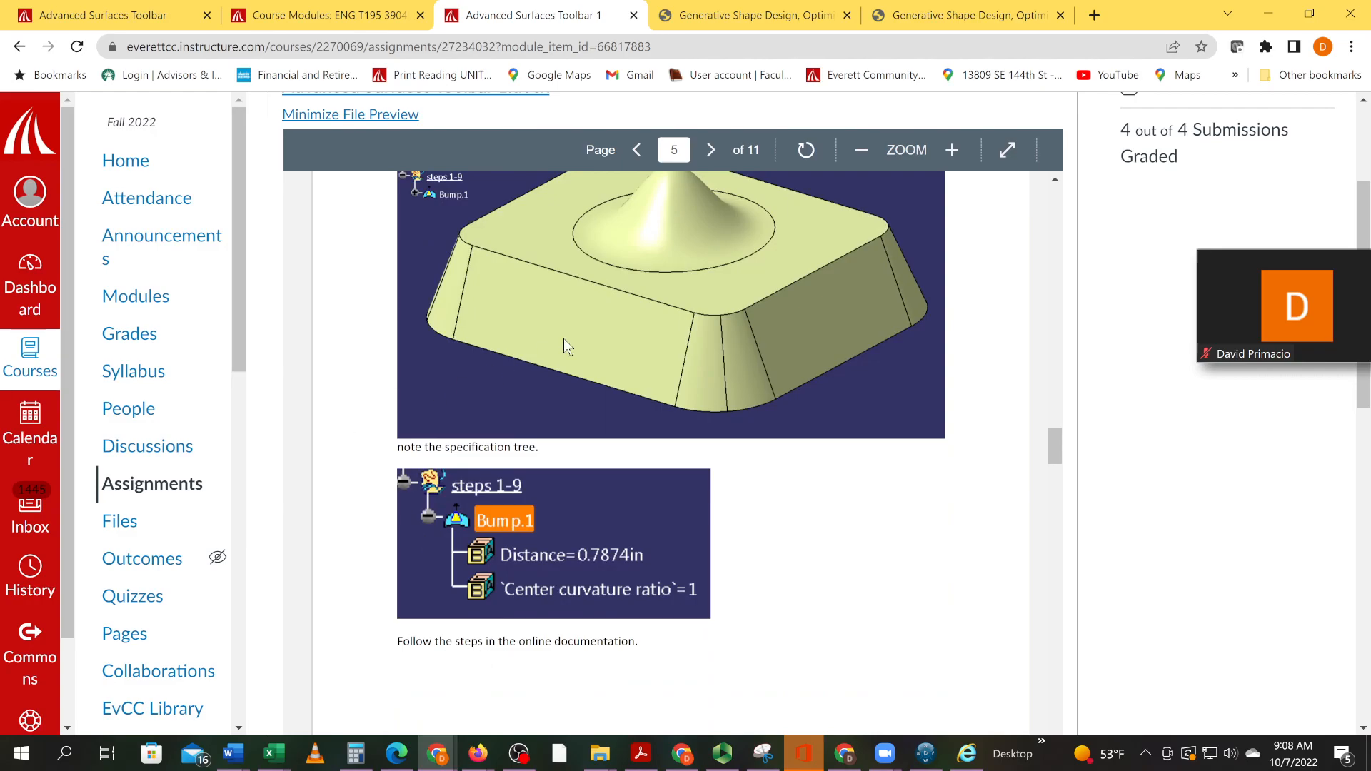
Step: Switch to 3DEXPERIENCE and insert a new geometrical set under the Part1 3D shape
key(alt+Tab)
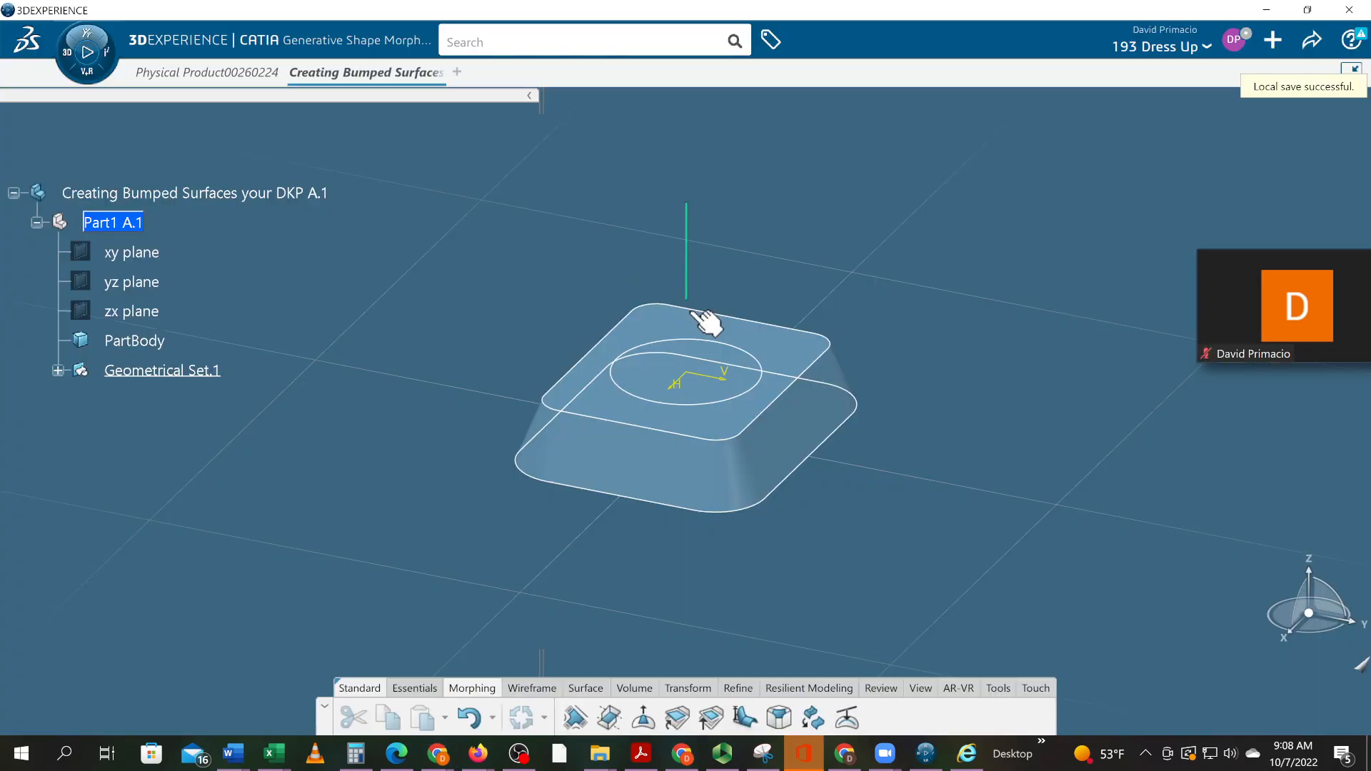
click(133, 222)
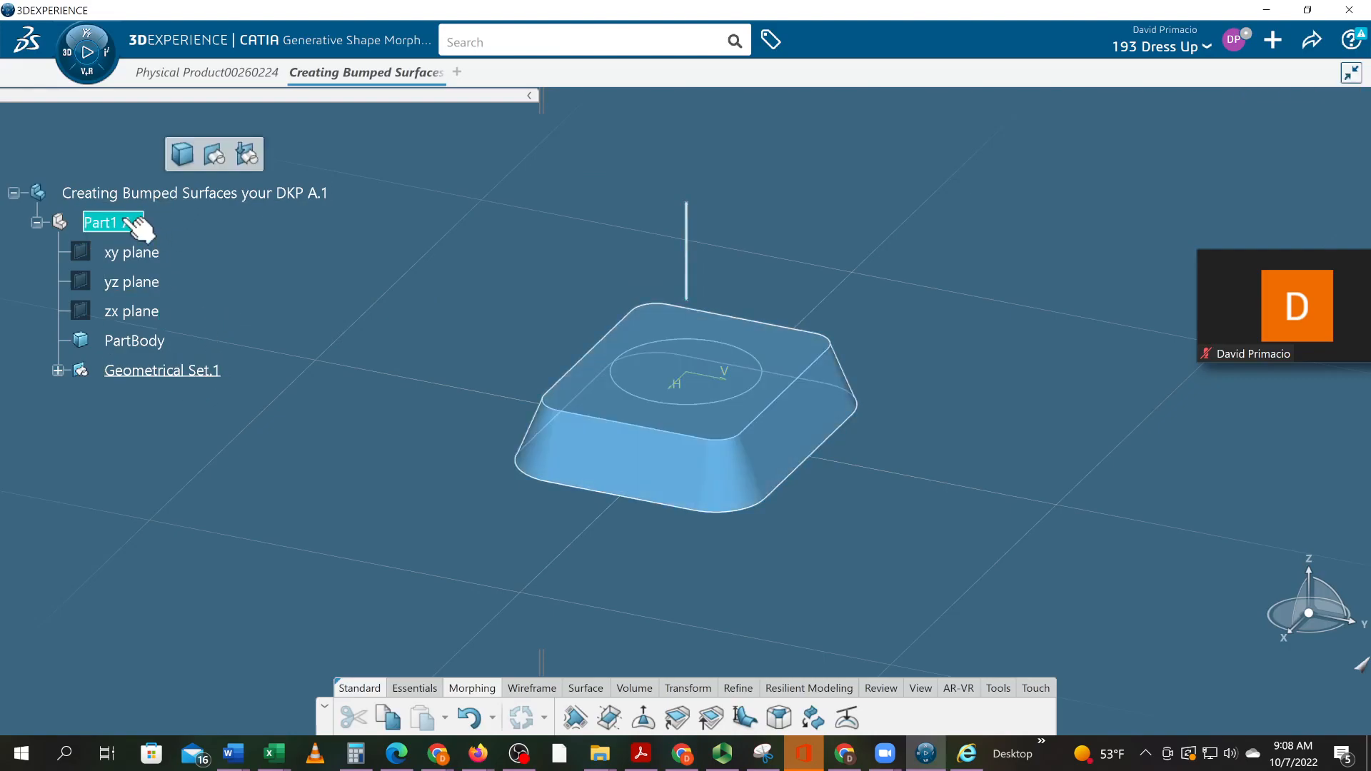
click(213, 155)
Step: Rename the new geometrical set as STEPS_1-9 in its feature properties
right_click(188, 399)
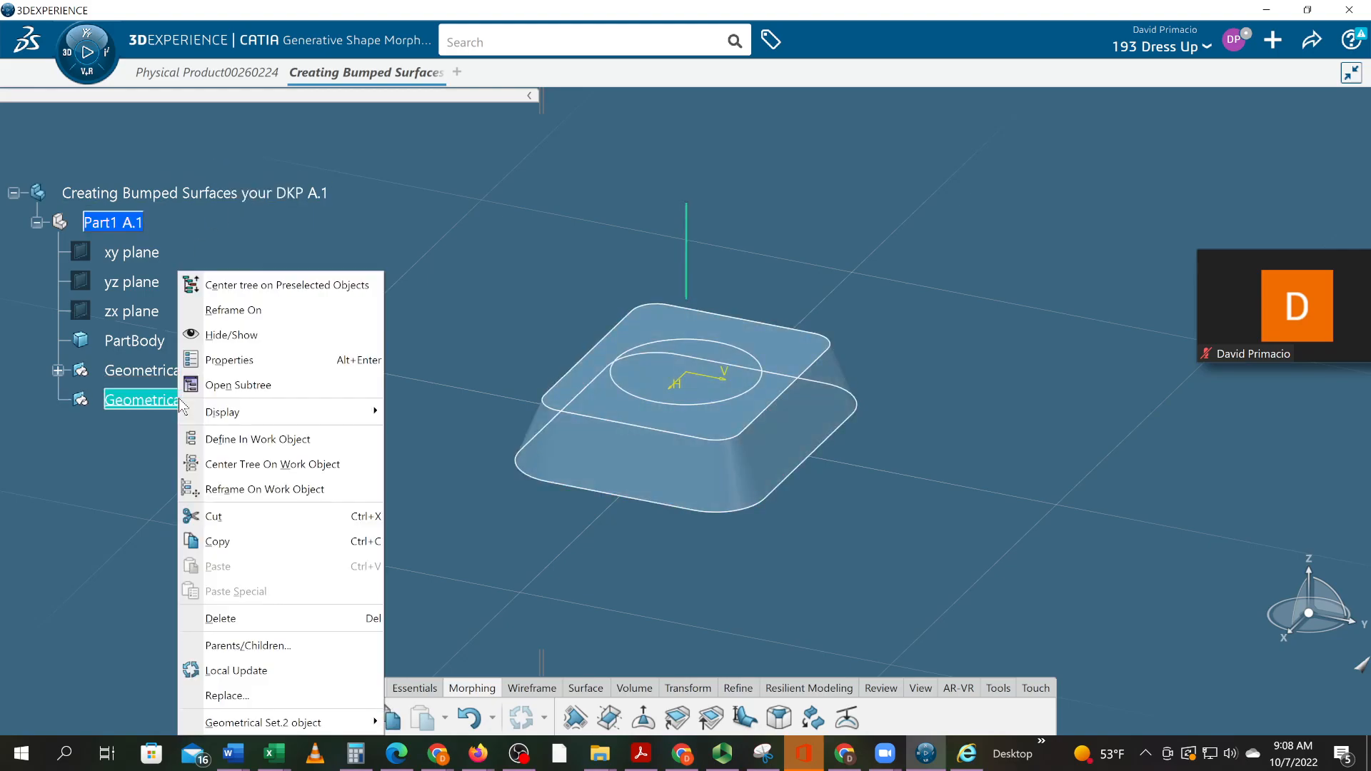
click(257, 365)
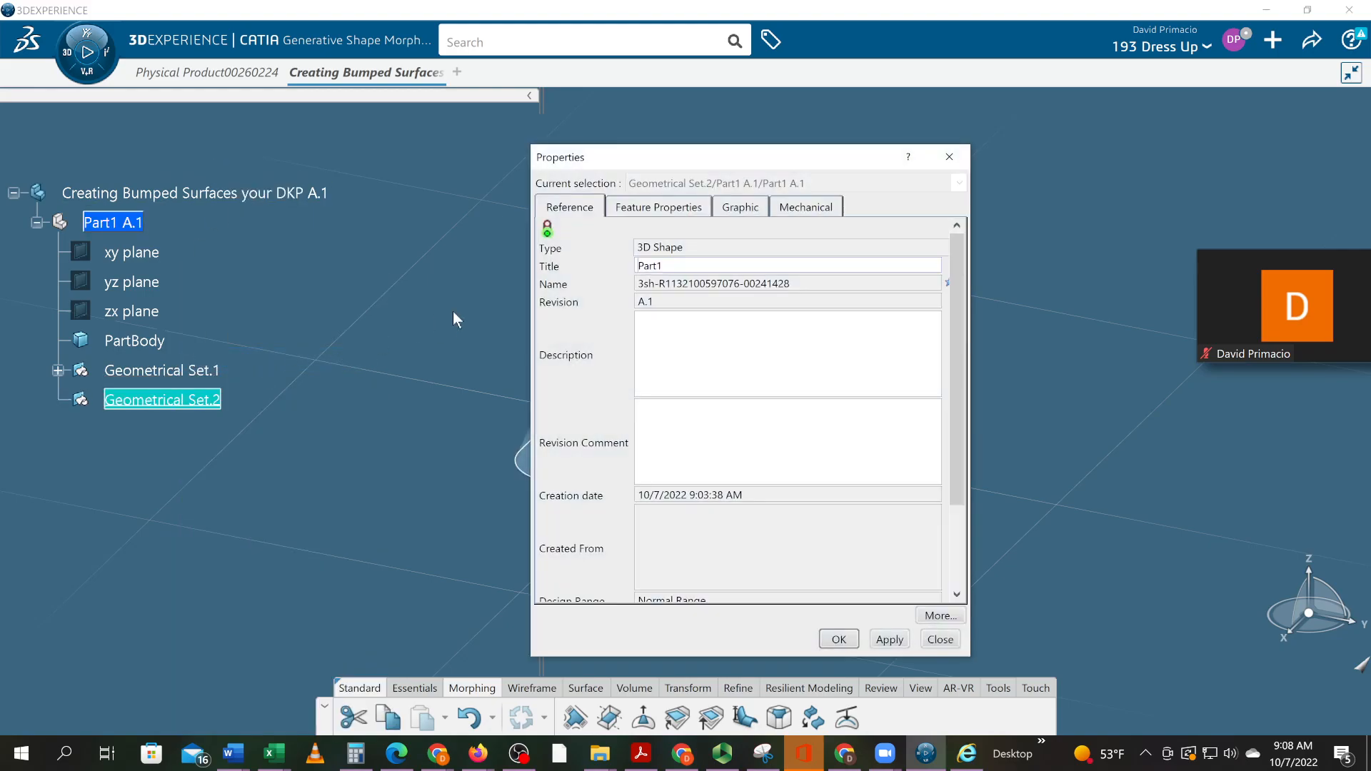
click(658, 209)
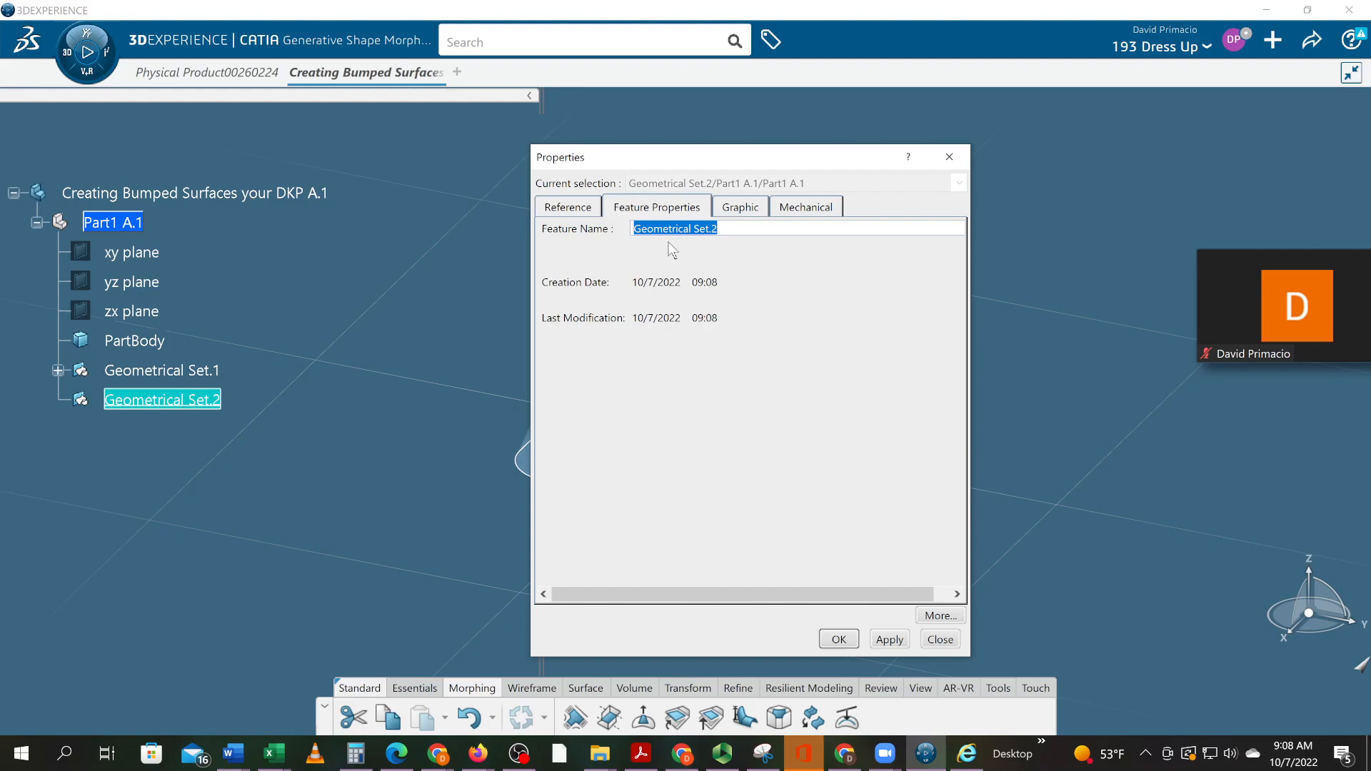
text(S)
key(Caps_Lock)
text(te)
key(BackSpace)
key(BackSpace)
key(Caps_Lock)
text(TEPS1-)
click(663, 229)
text(_)
click(840, 639)
click(169, 475)
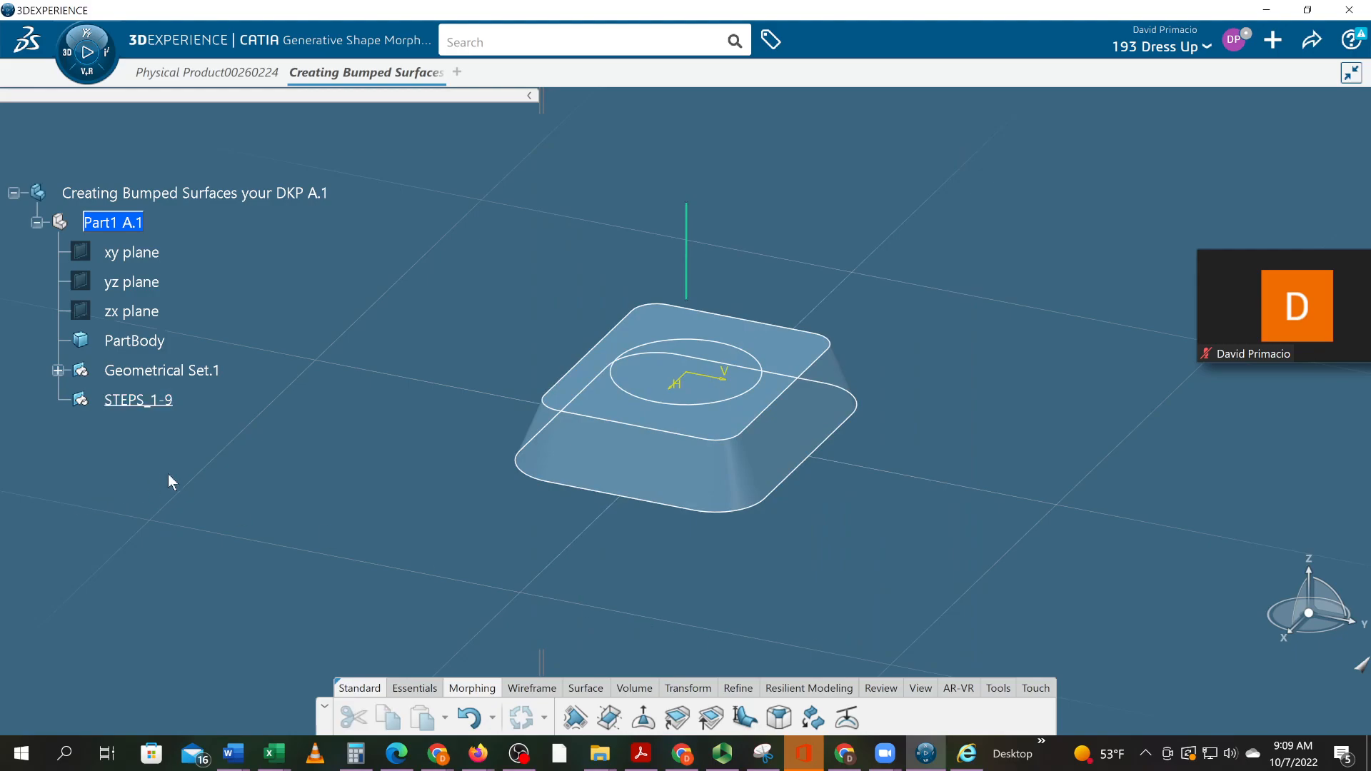
Step: Switch to the browser and close the duplicate tab of the Creating Bumped Surfaces documentation
key(alt+Tab)
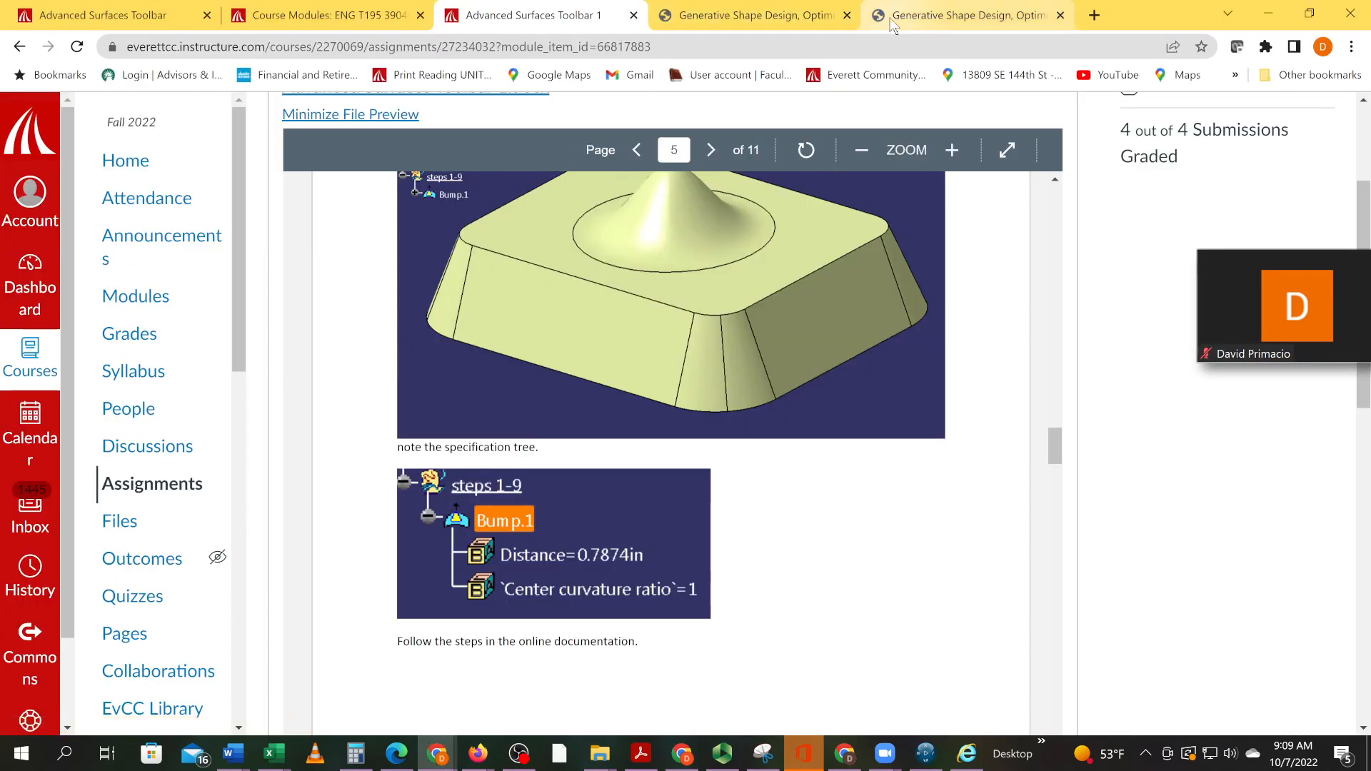
click(892, 22)
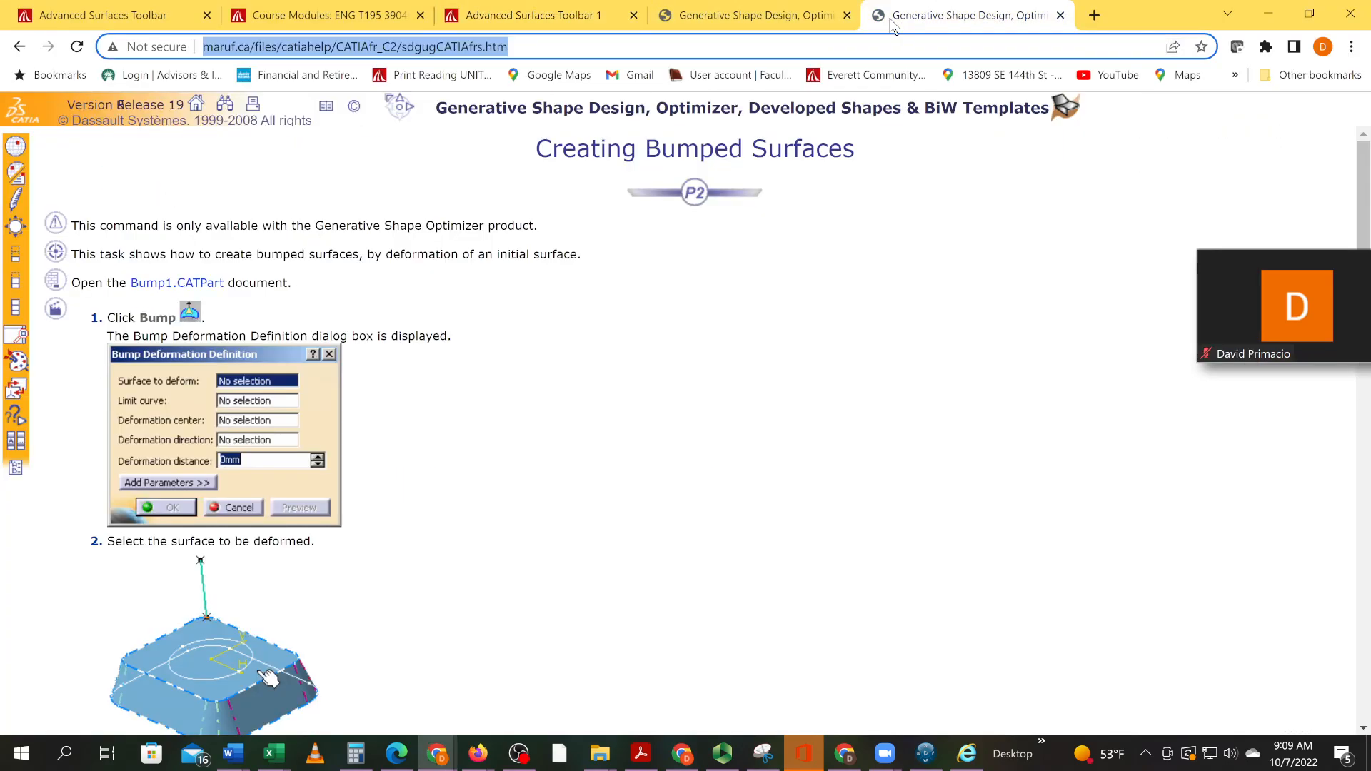
click(703, 18)
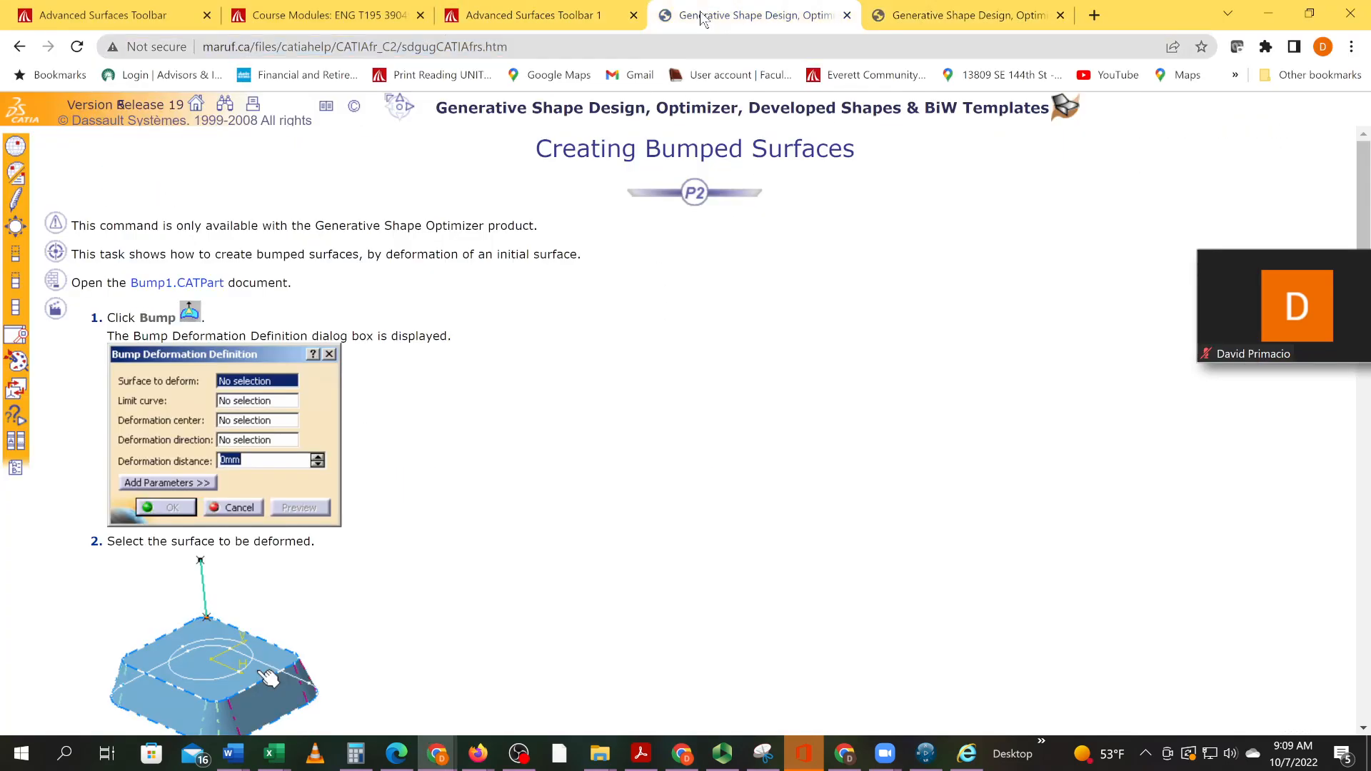
click(846, 15)
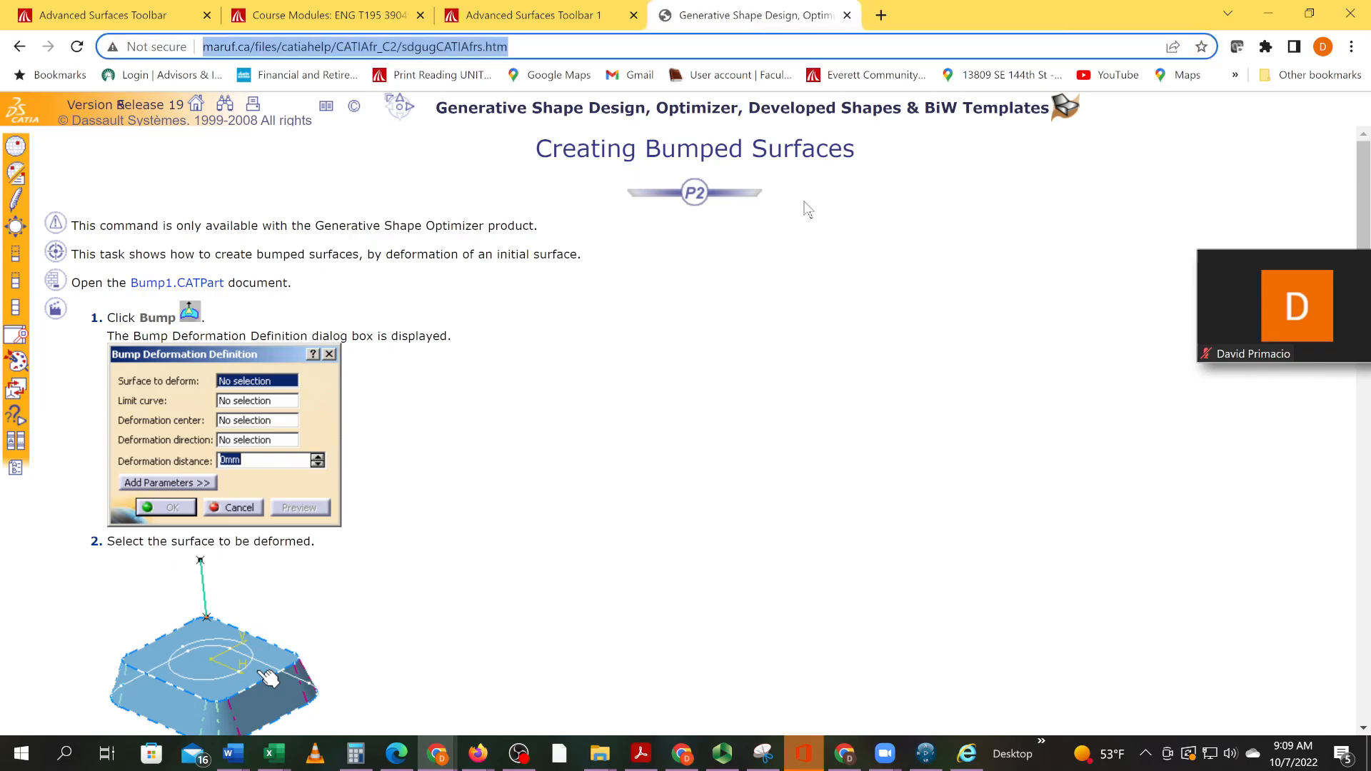
Step: Switch to the Dassault Systèmes help page Creating Bumped Elements and read how to start Bump and choose the element to deform
key(alt+Tab)
key(alt+Tab)
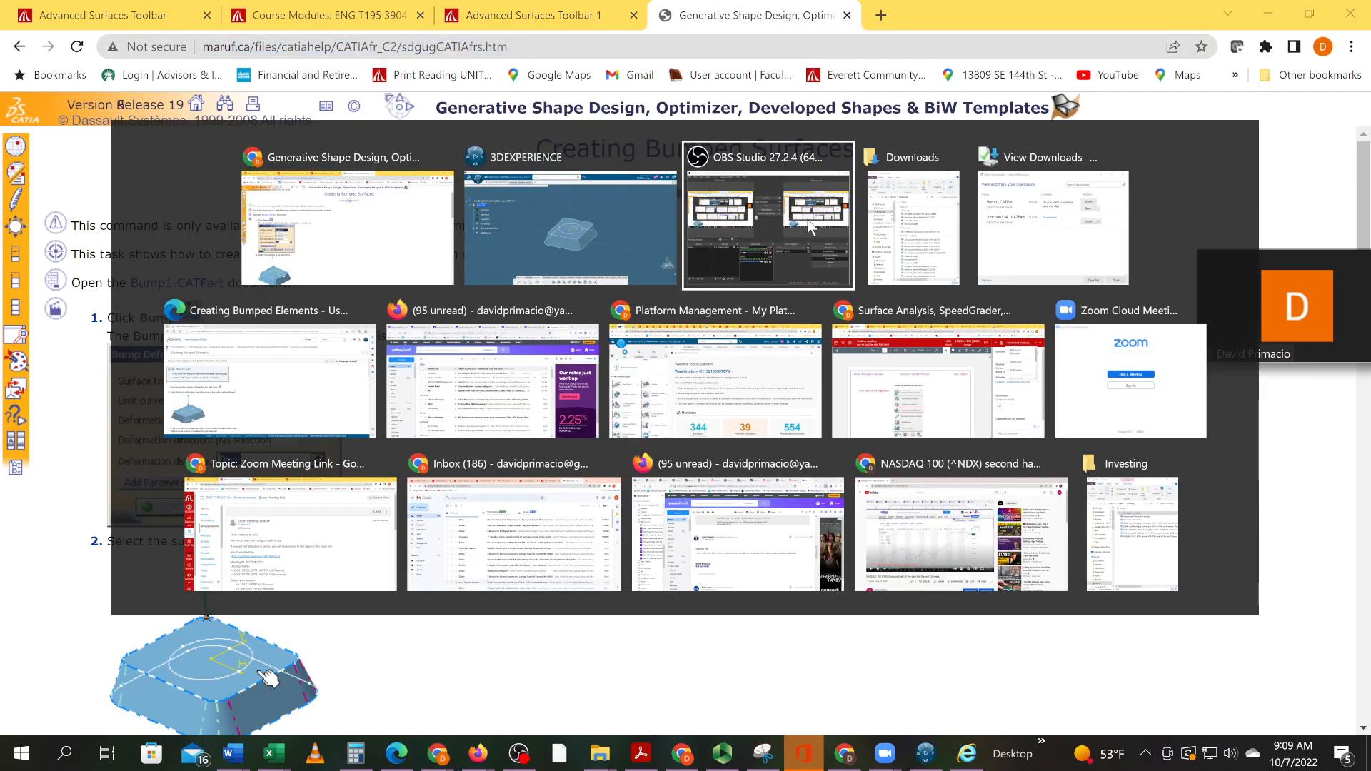
key(alt+Tab)
key(alt+Tab)
key(alt+Tab)
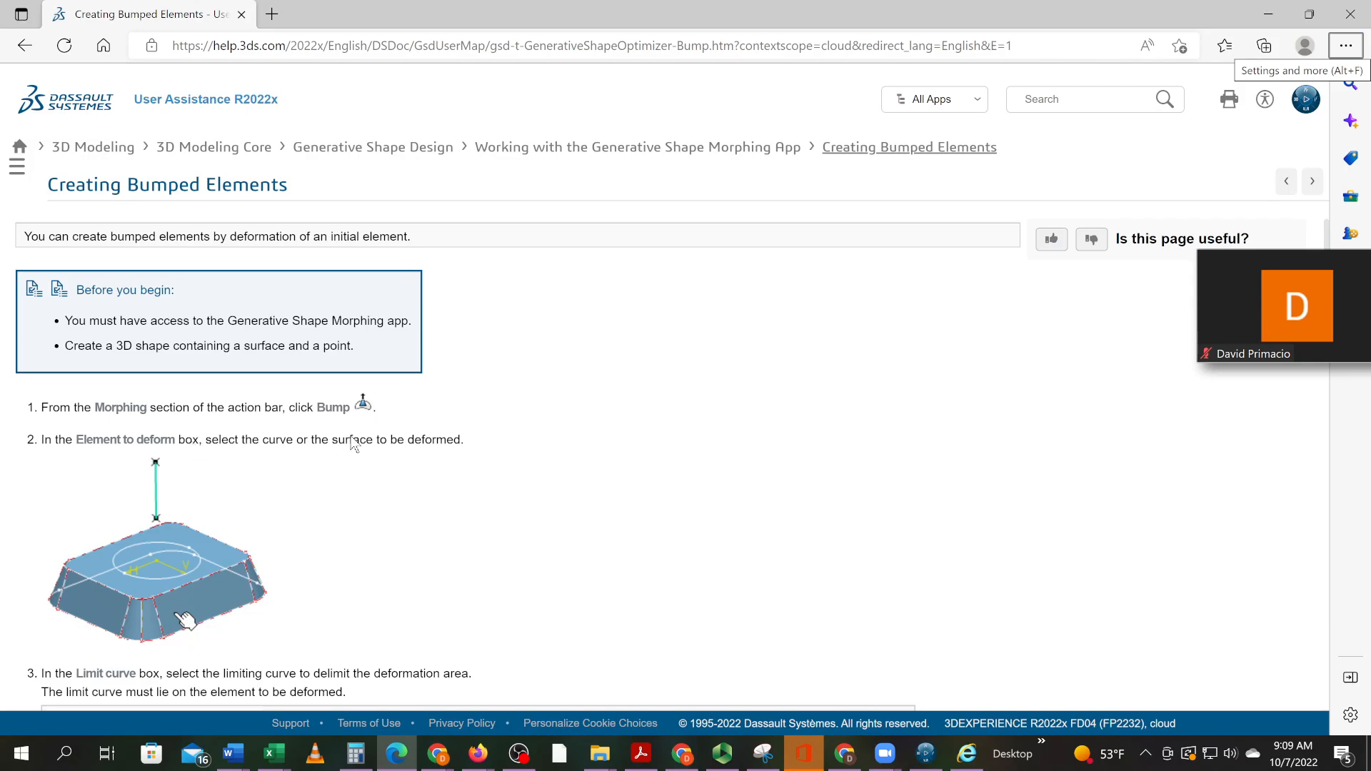
scroll(585, 482, down, 2)
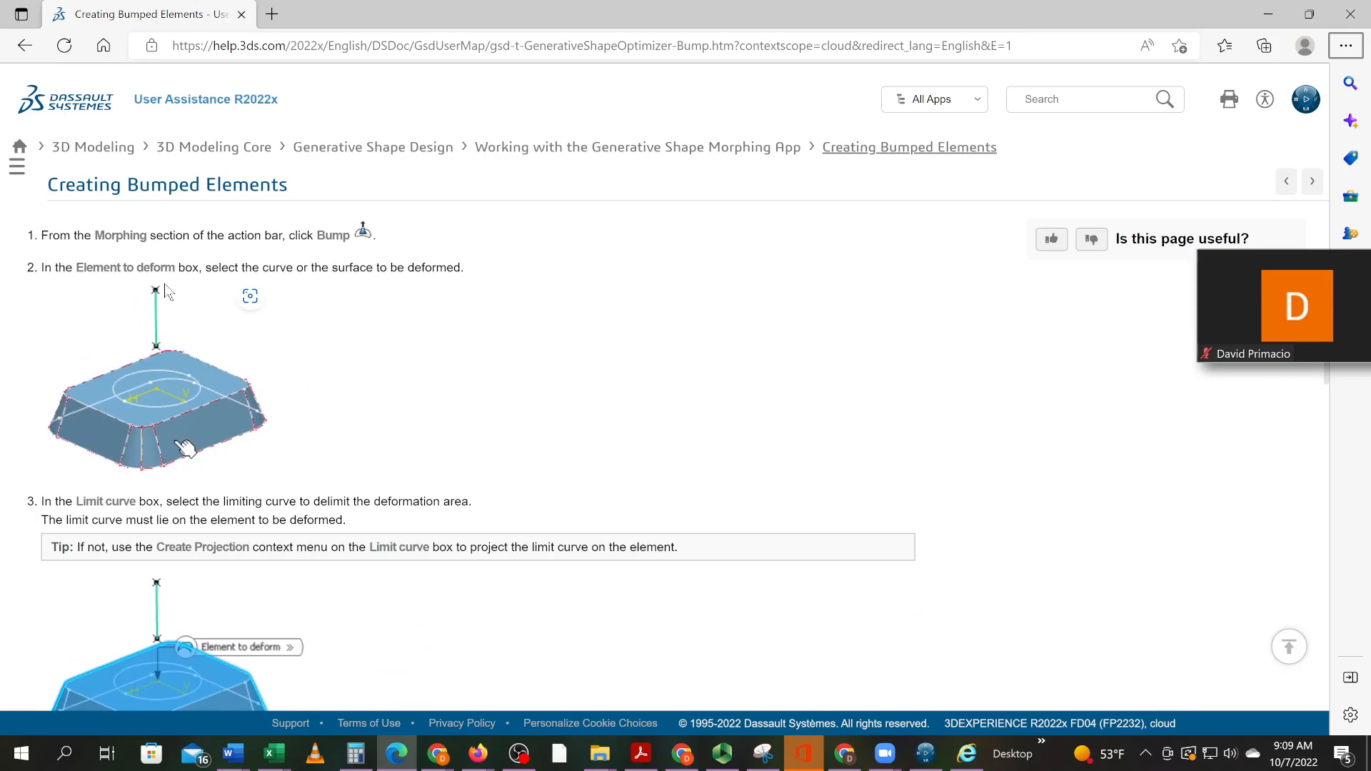
Step: Compare the limit curve, deformation center and deformation direction instructions in both documentation pages, and return to 3DEXPERIENCE
key(alt+Tab)
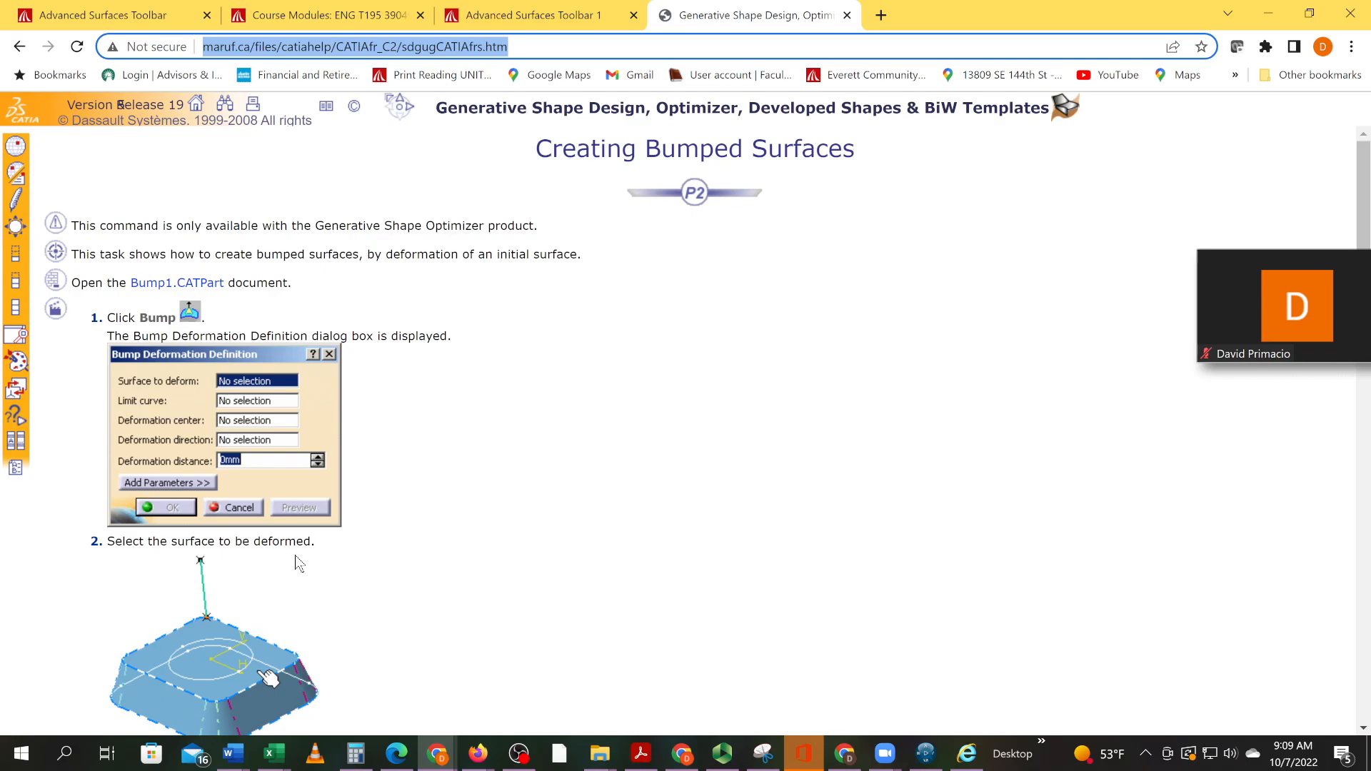
key(alt+Tab)
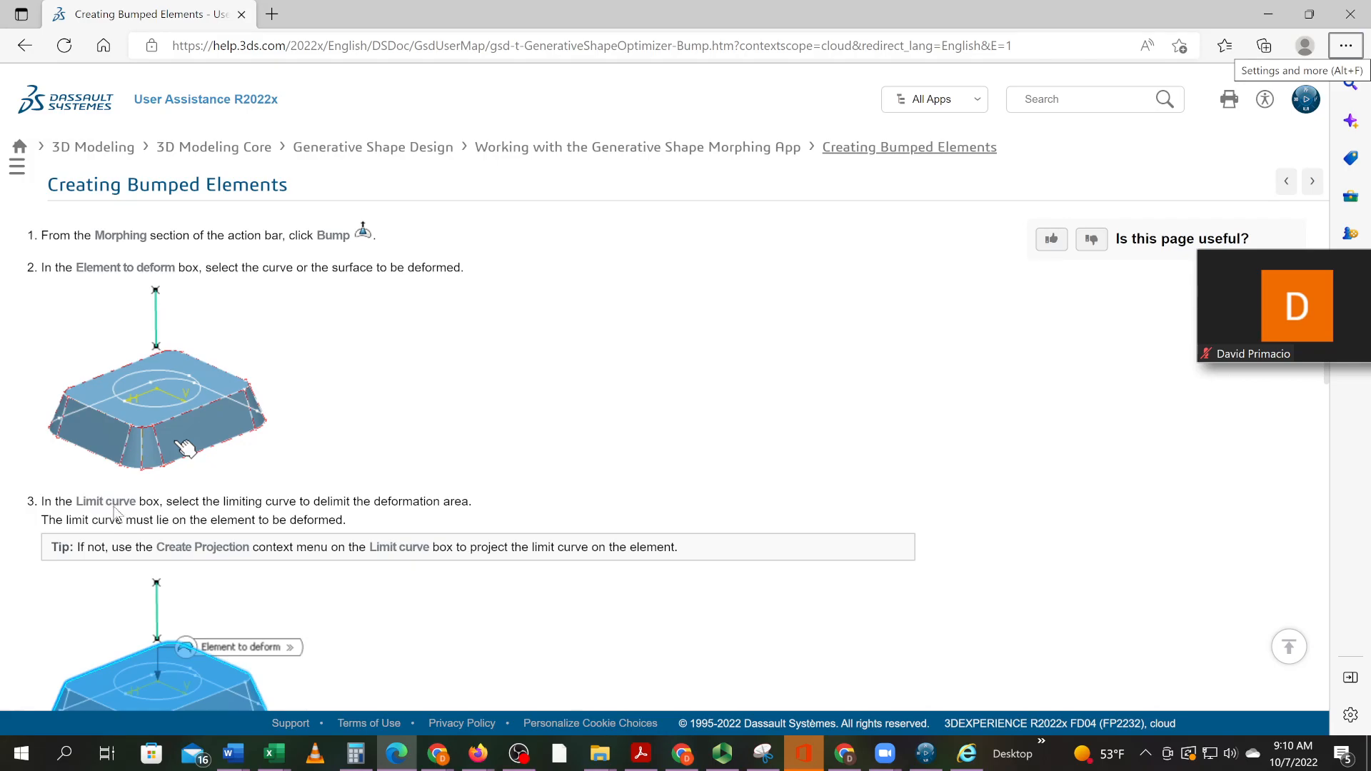
scroll(185, 521, down, 2)
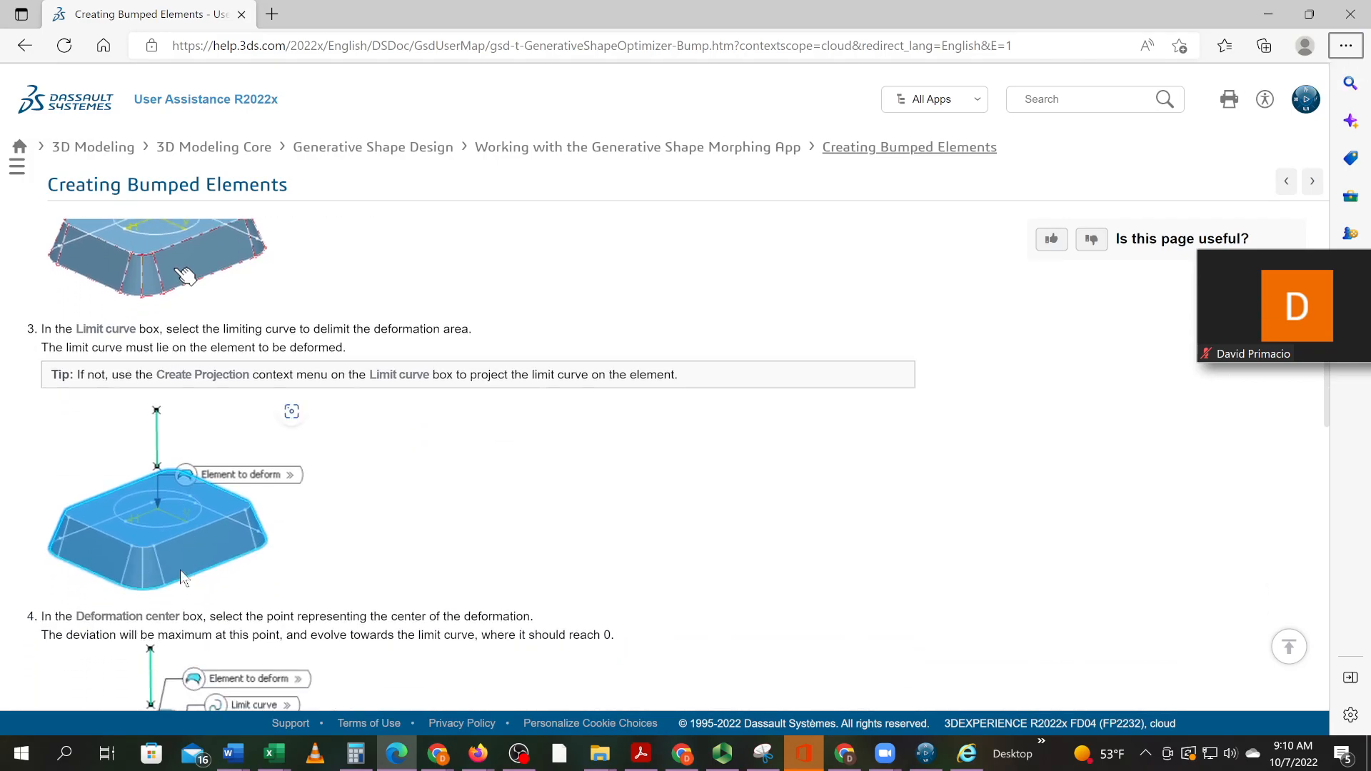
scroll(183, 527, down, 2)
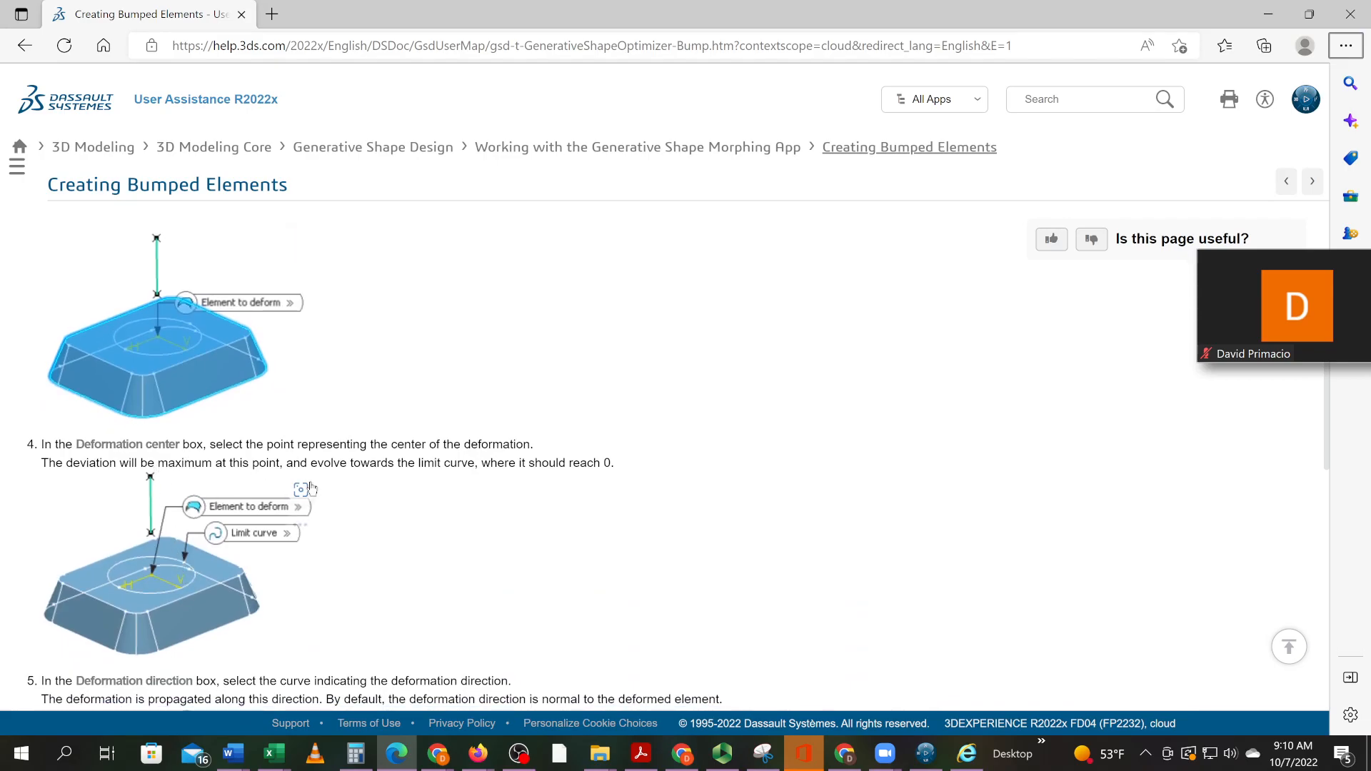
key(alt+Tab)
scroll(272, 473, down, 10)
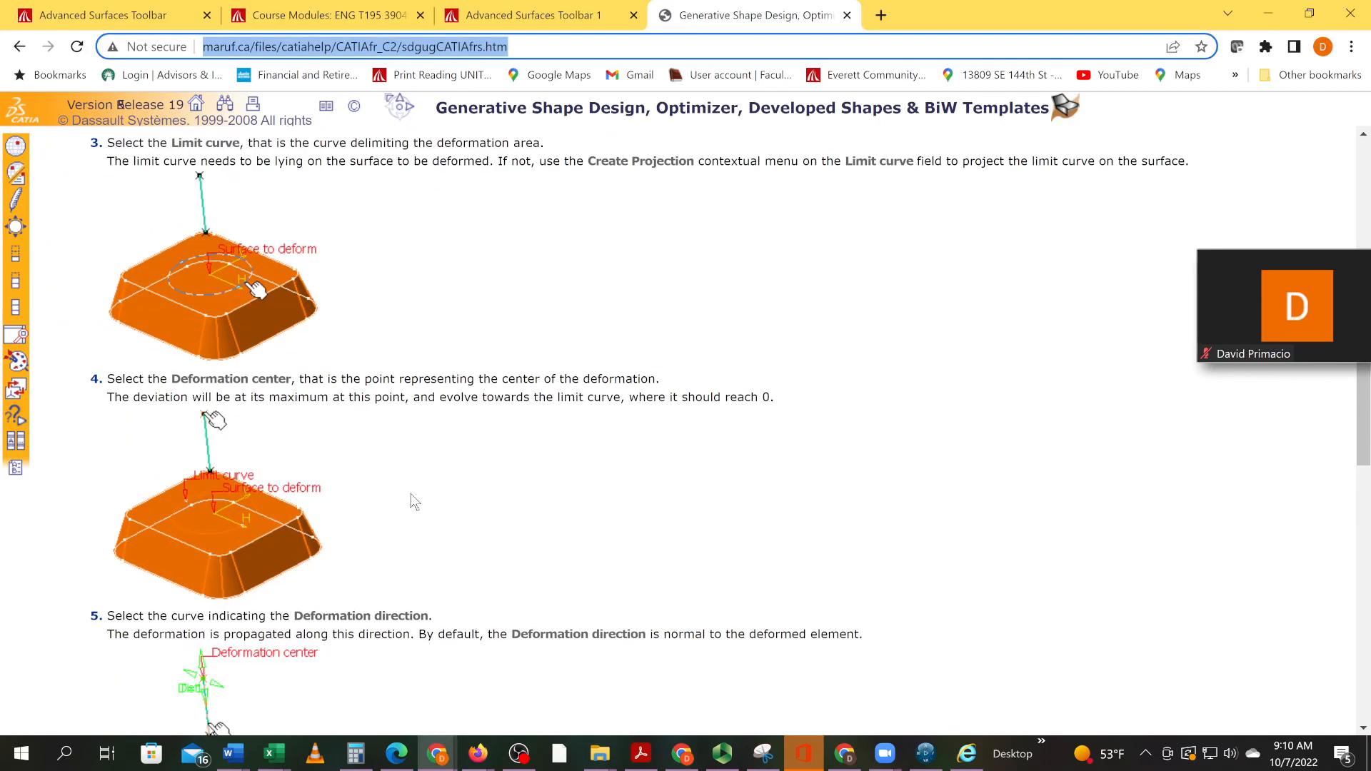
key(alt+Tab)
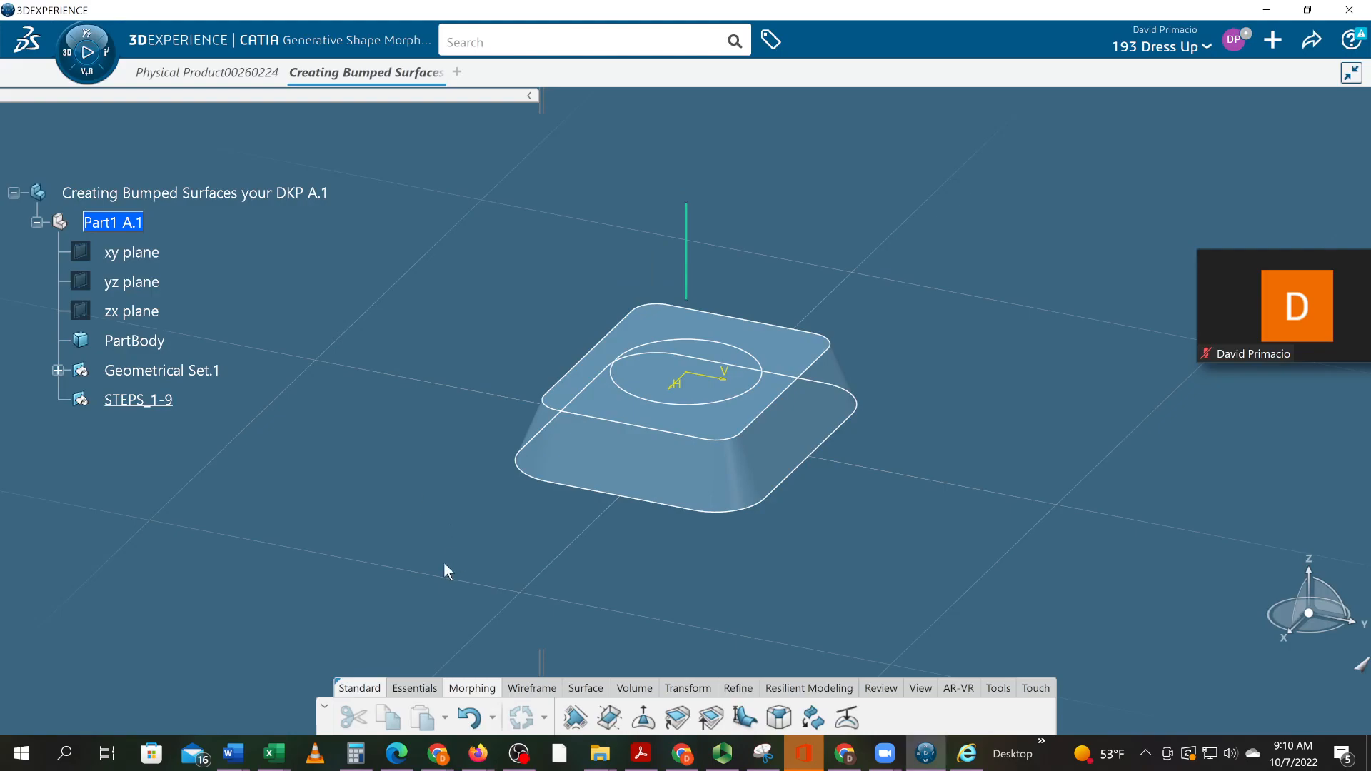
Step: Start a Bump deformation and choose the joined tapered surface Join.1 as the element to deform
click(644, 720)
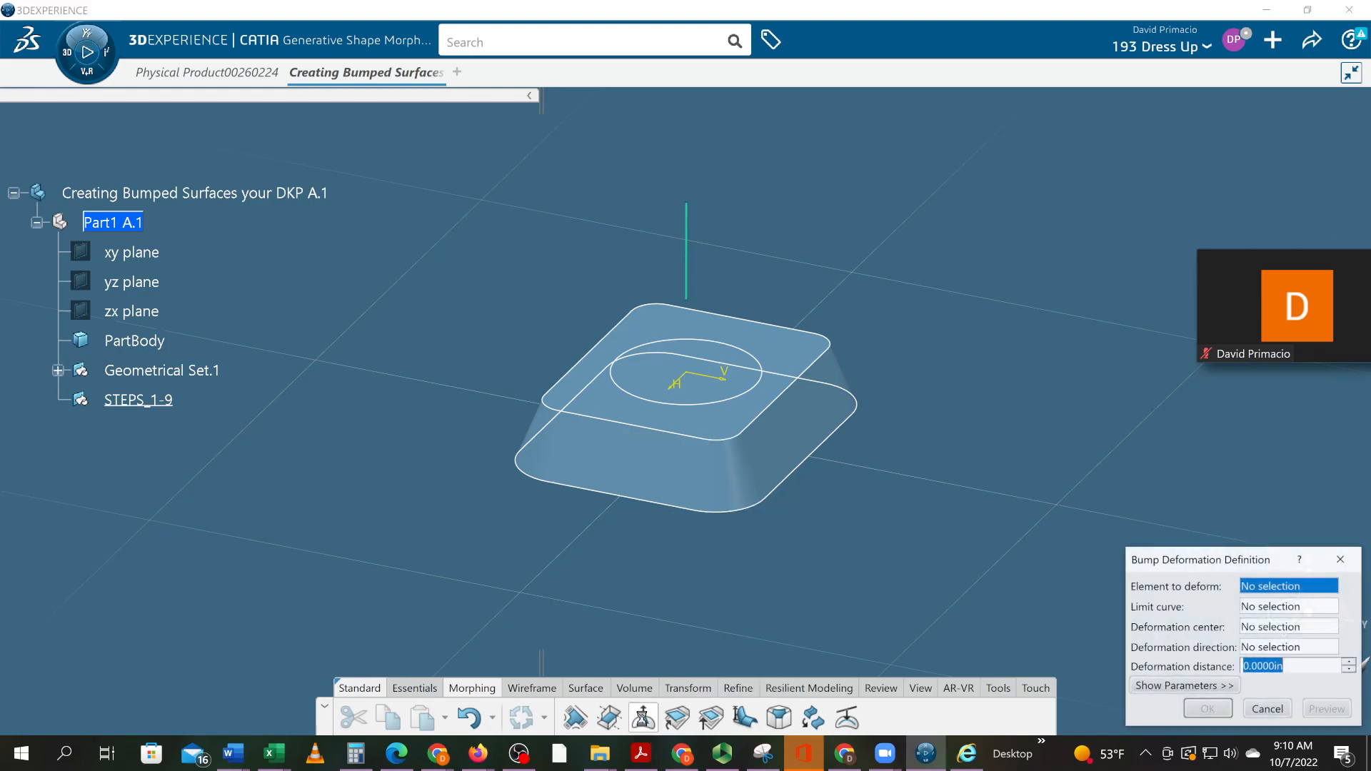
drag(1196, 566, 424, 154)
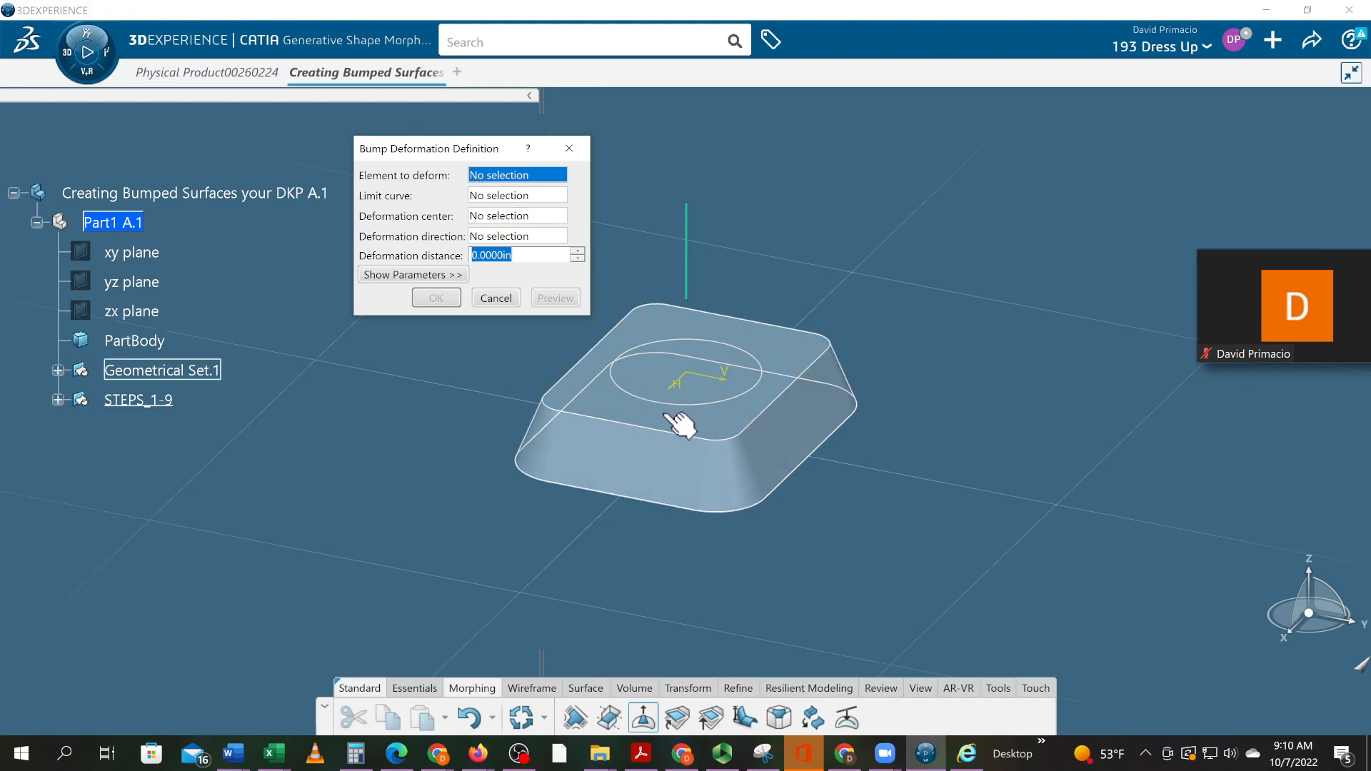
click(643, 491)
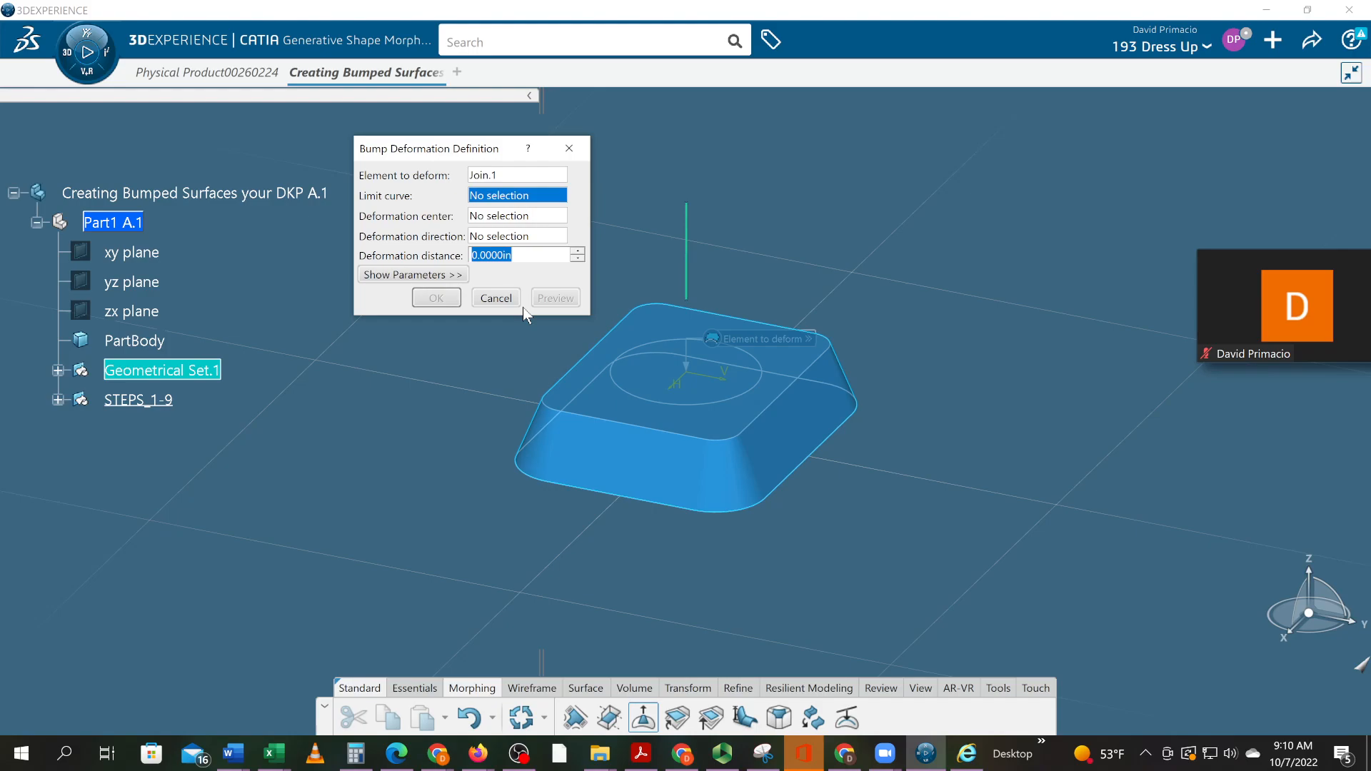
Step: Review the element, limit curve and deformation center instructions on the Creating Bumped Elements page in the browser, and return to 3DEXPERIENCE
key(alt+Tab)
key(alt+Tab)
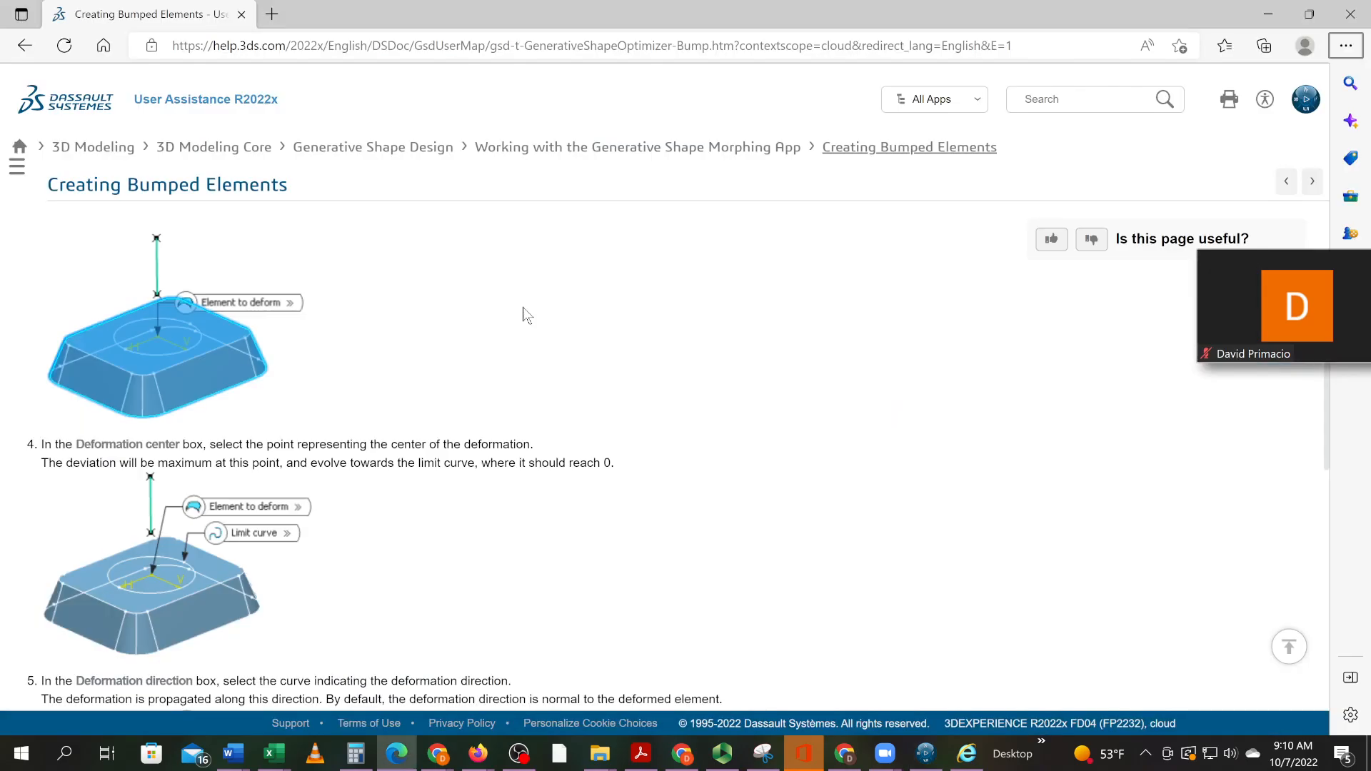
scroll(593, 383, down, 10)
scroll(593, 386, down, 4)
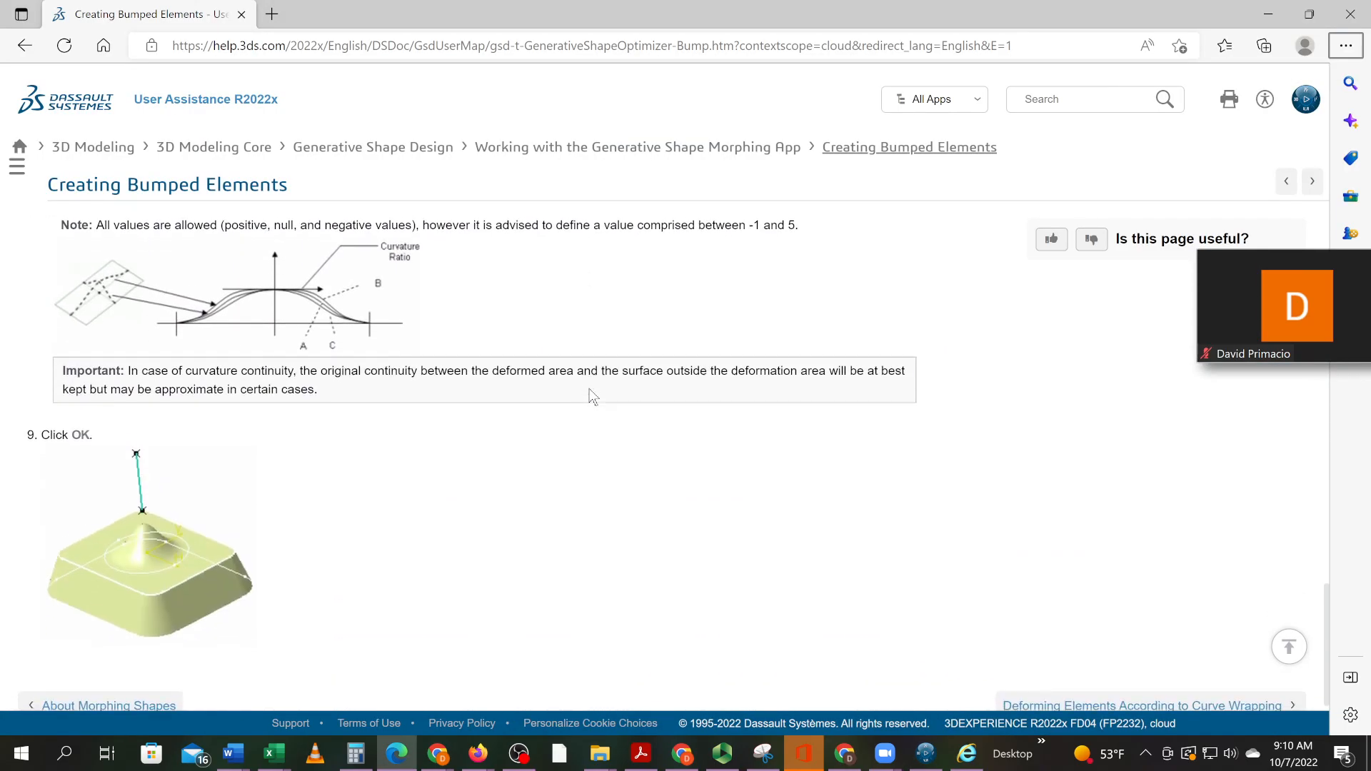
scroll(458, 447, up, 5)
scroll(457, 448, up, 5)
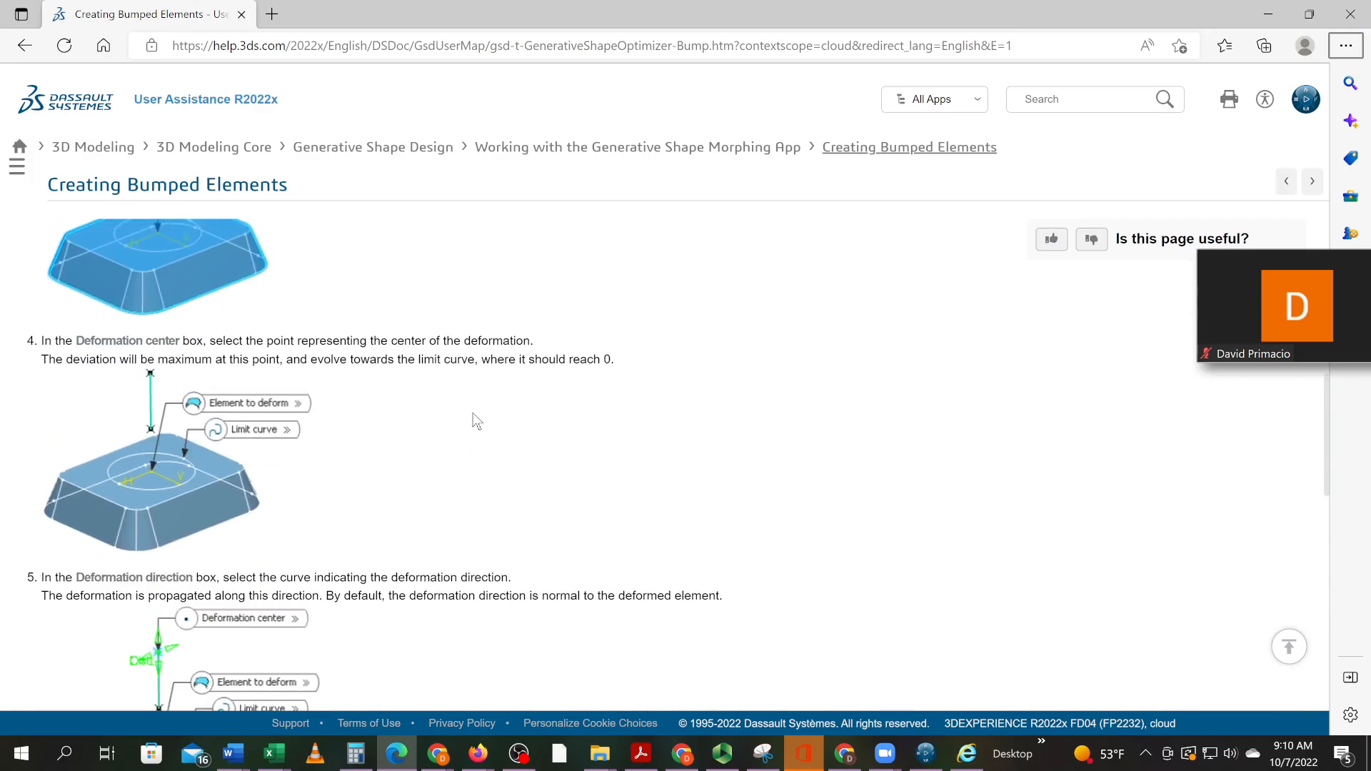
scroll(500, 369, up, 3)
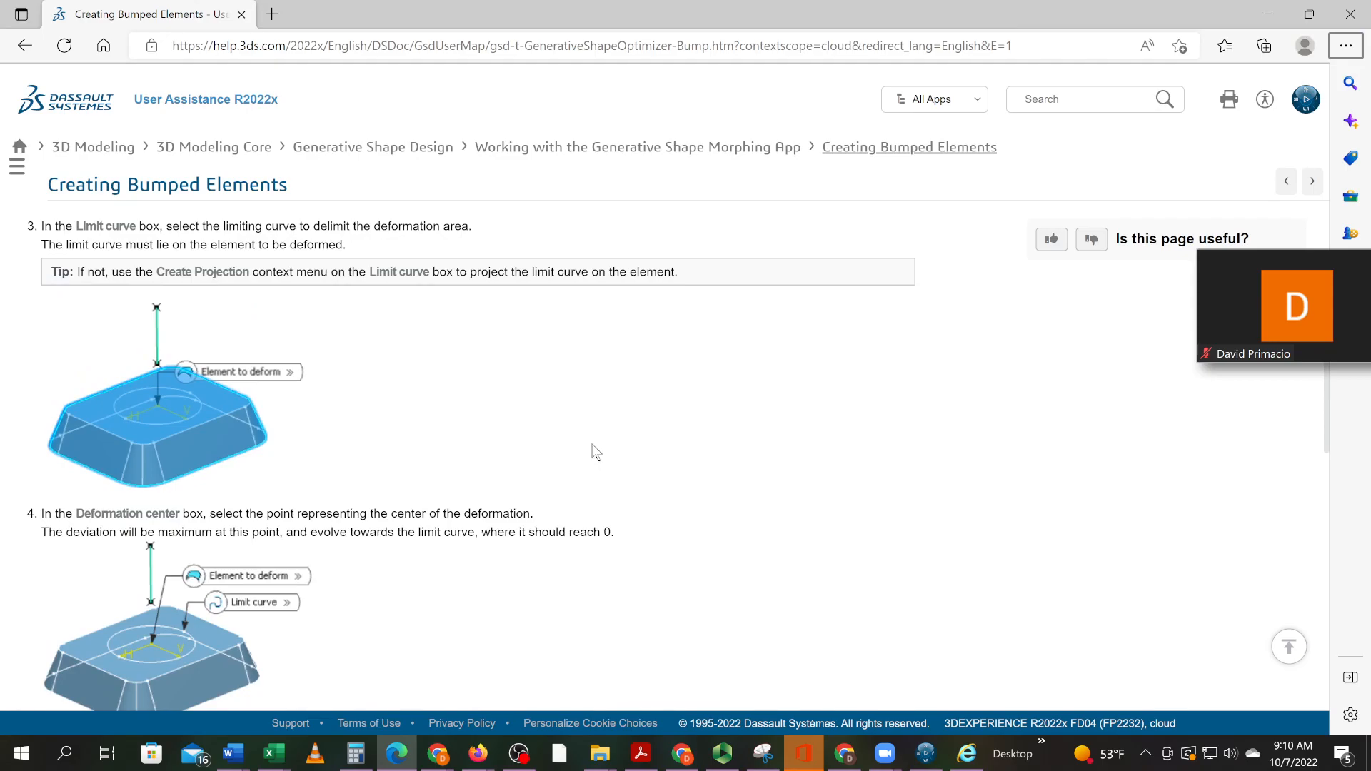
scroll(594, 451, down, 3)
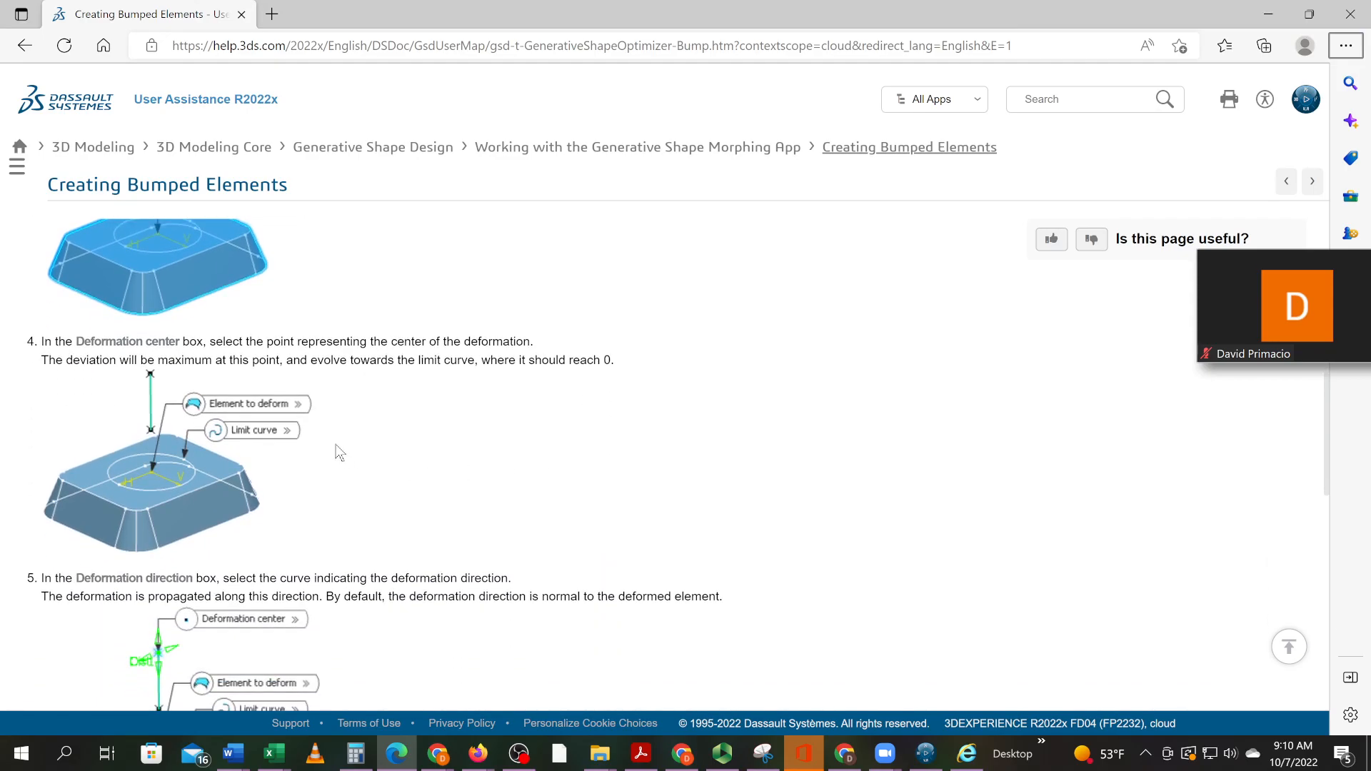
scroll(100, 407, up, 3)
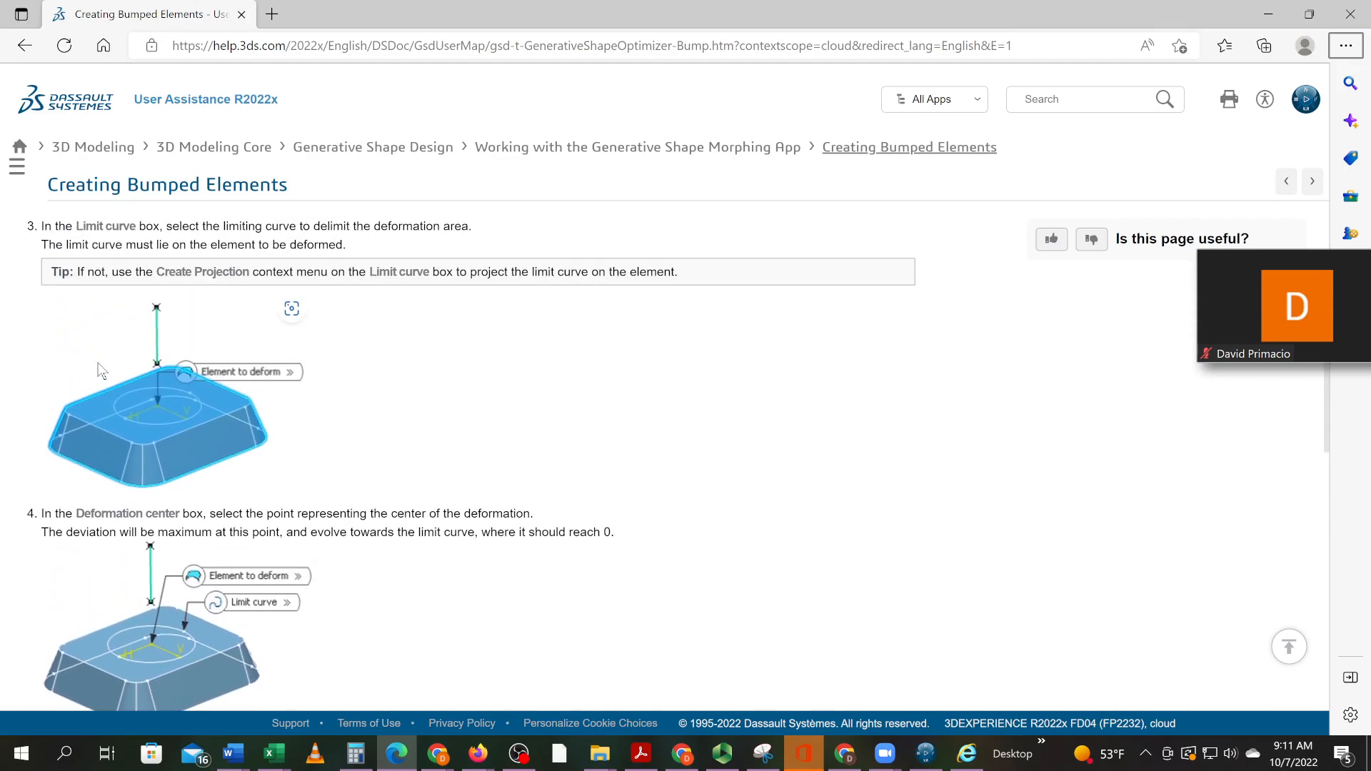
scroll(96, 347, up, 6)
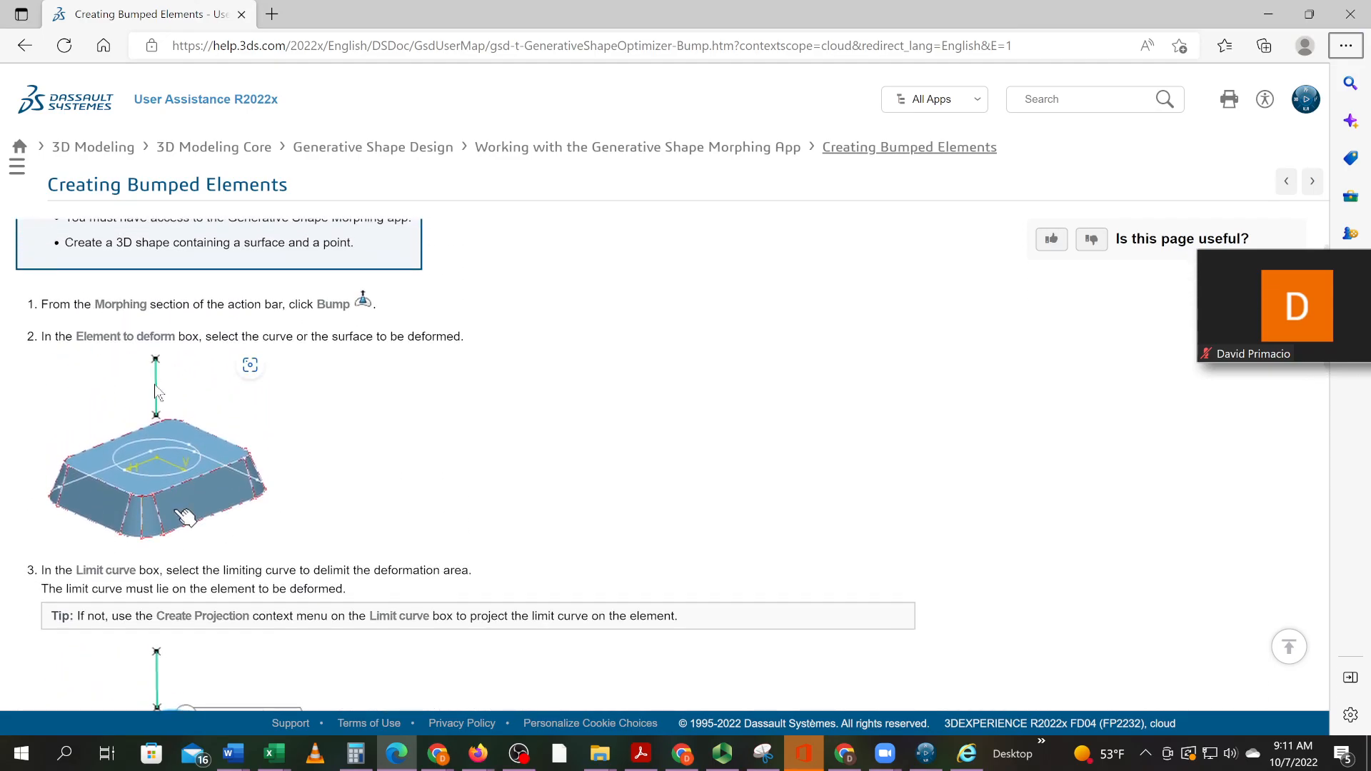
scroll(206, 496, down, 3)
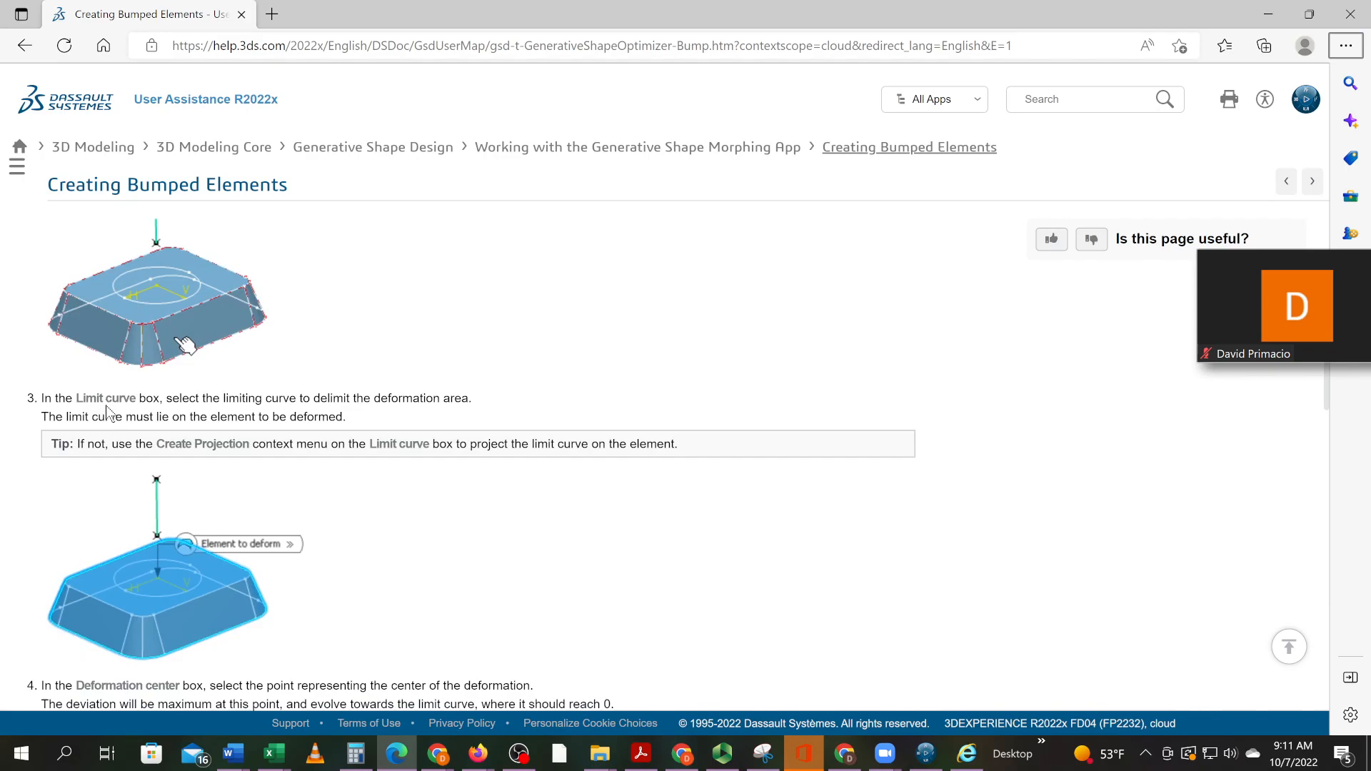
scroll(288, 479, down, 3)
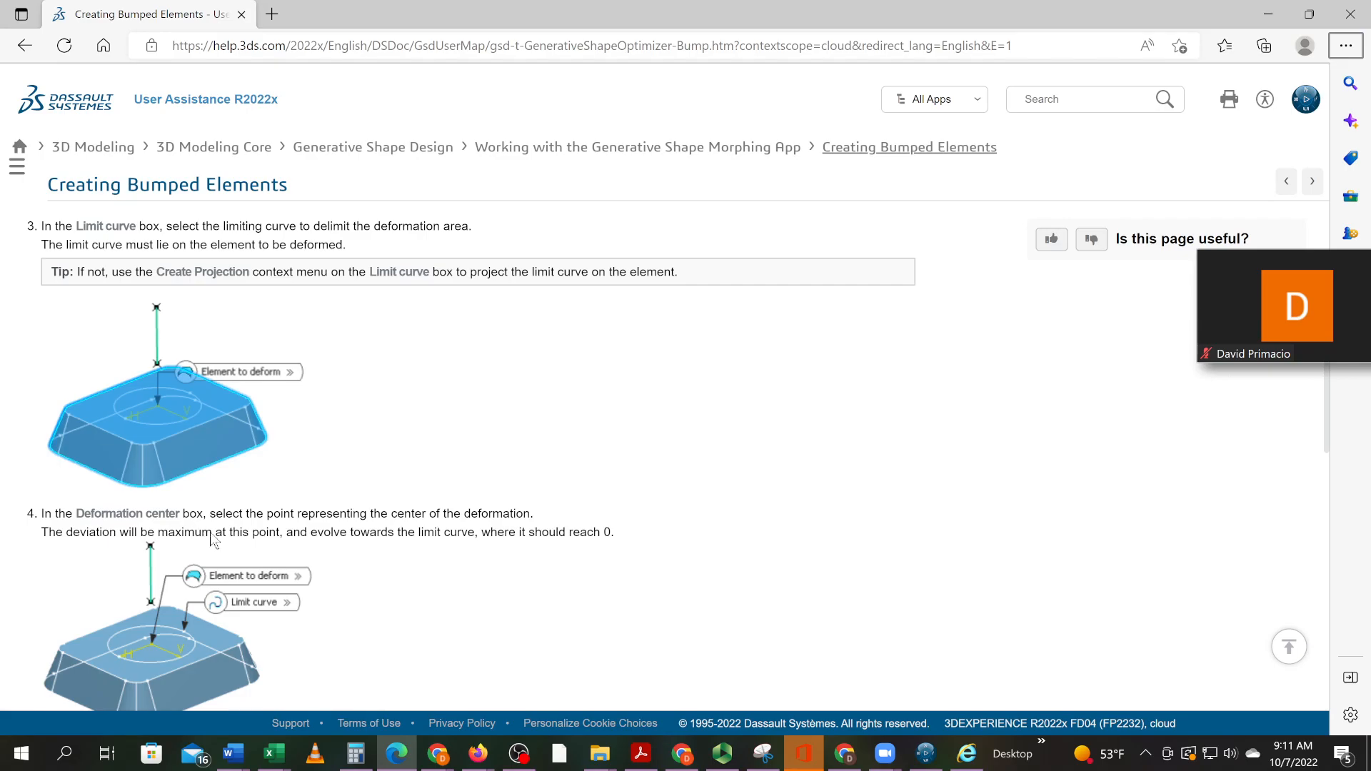
key(alt+Tab)
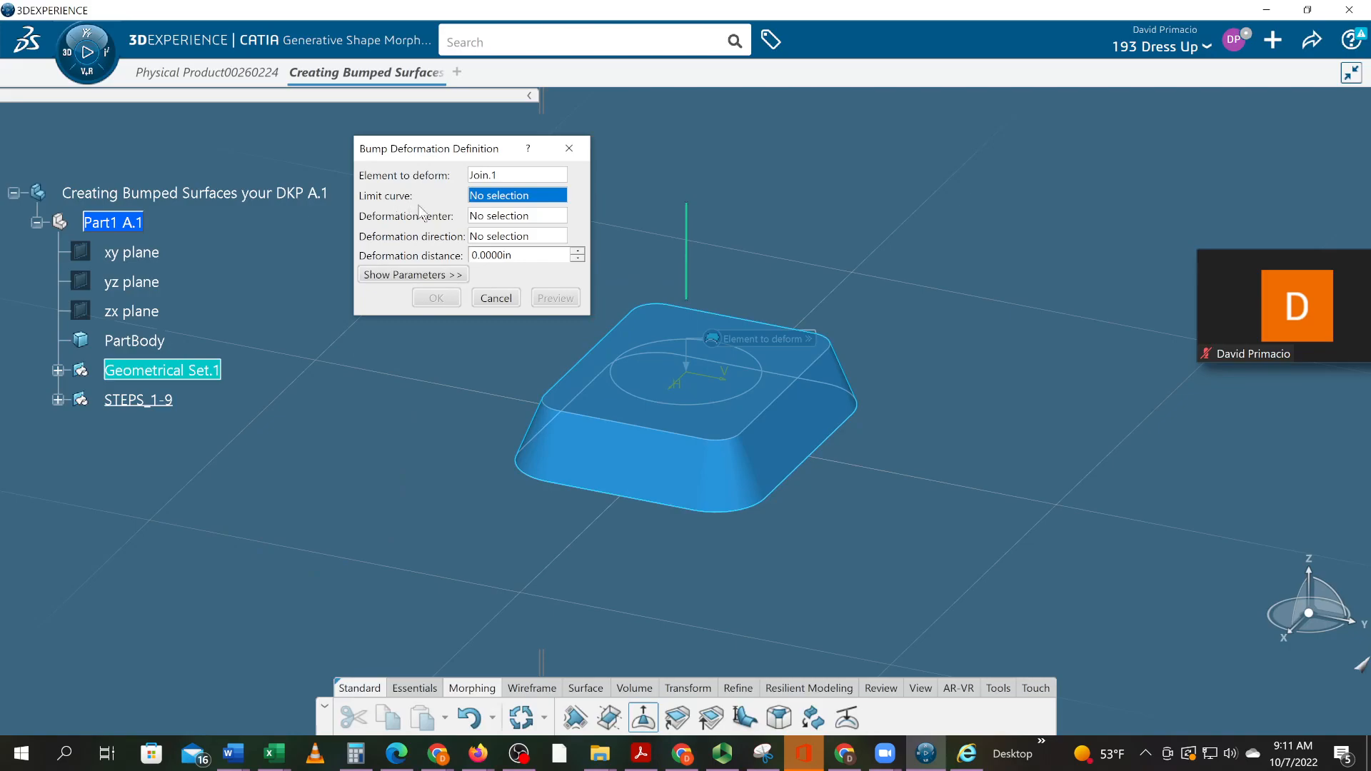
Step: Assign the projected circle as limit curve, the vertical line's upper endpoint as deformation center and Line.1 as deformation direction, and preview the bump
click(741, 404)
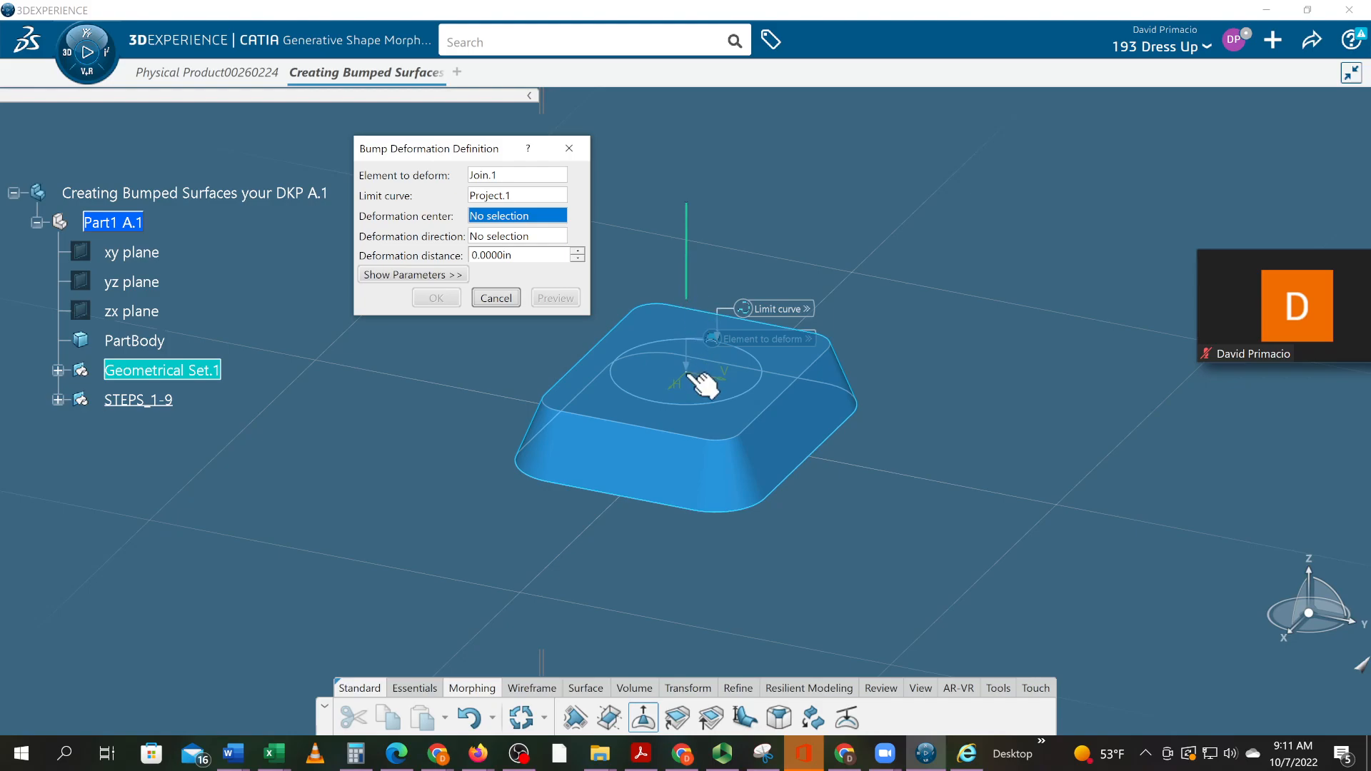
click(687, 203)
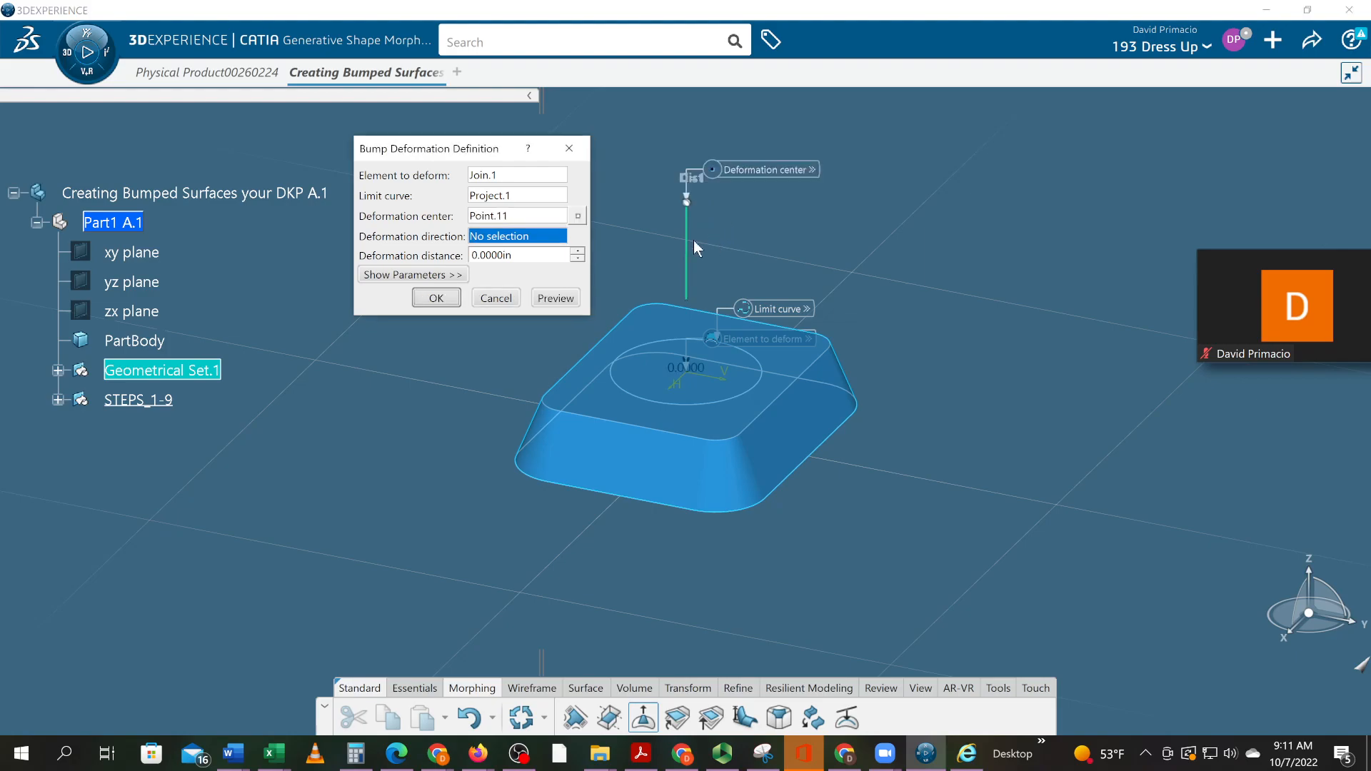
click(688, 260)
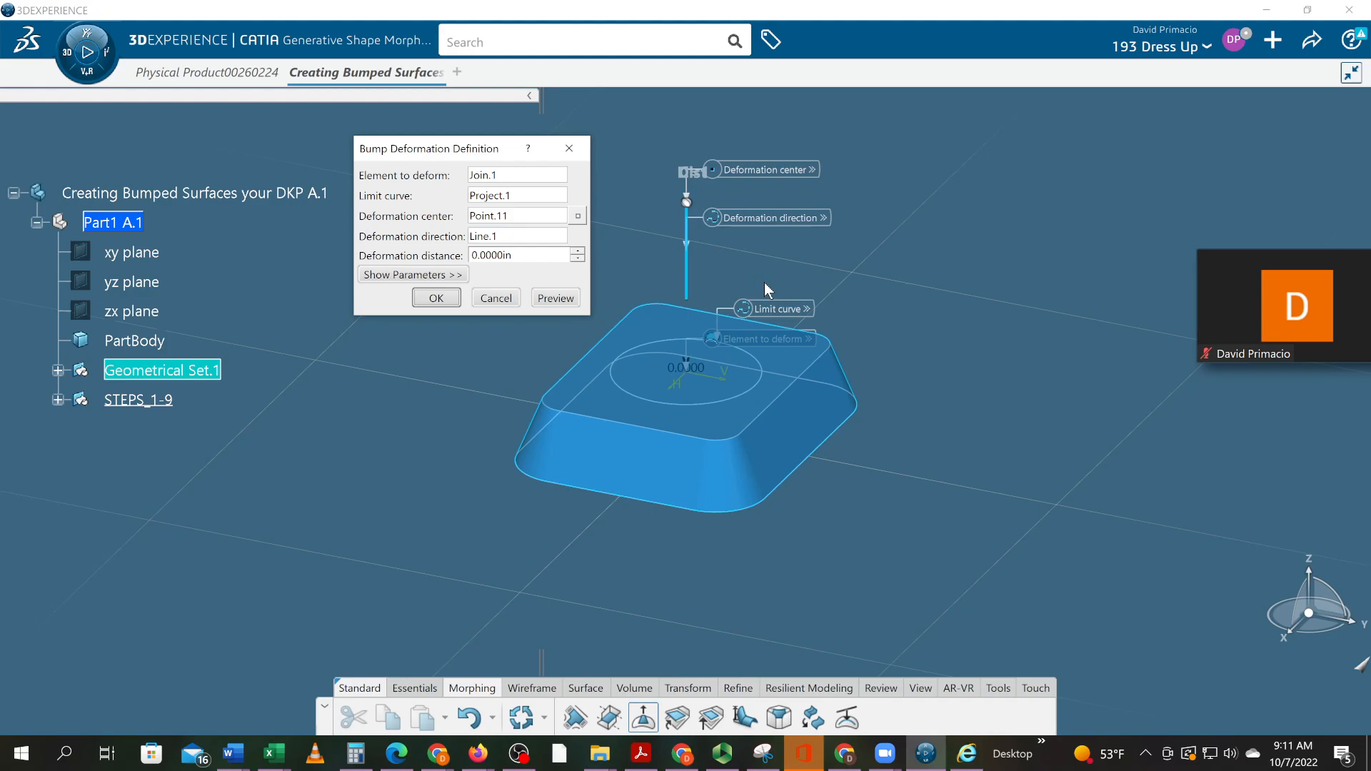
click(552, 299)
middle_drag(640, 581, 715, 553)
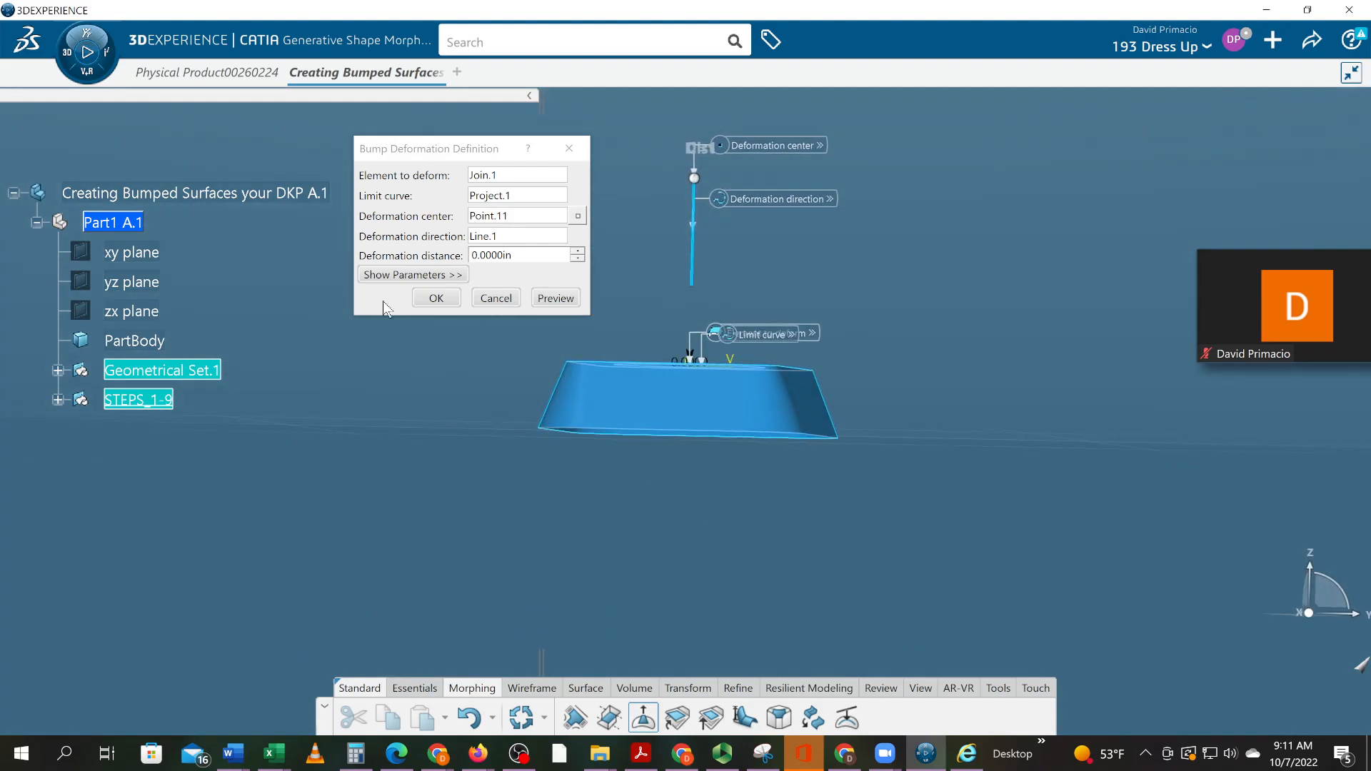
Step: Set the deformation distance to 1 in and preview the bump
click(471, 256)
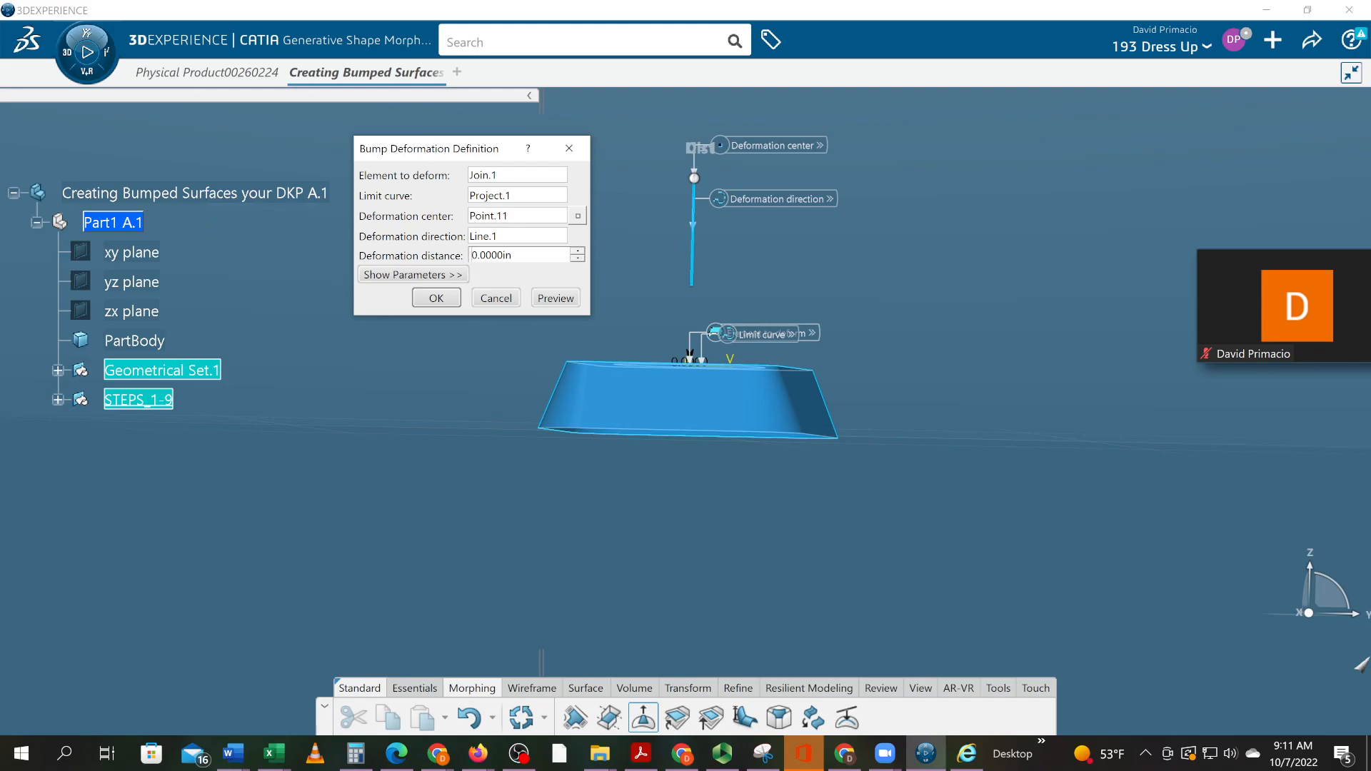
text(1)
click(555, 298)
middle_drag(585, 520, 649, 576)
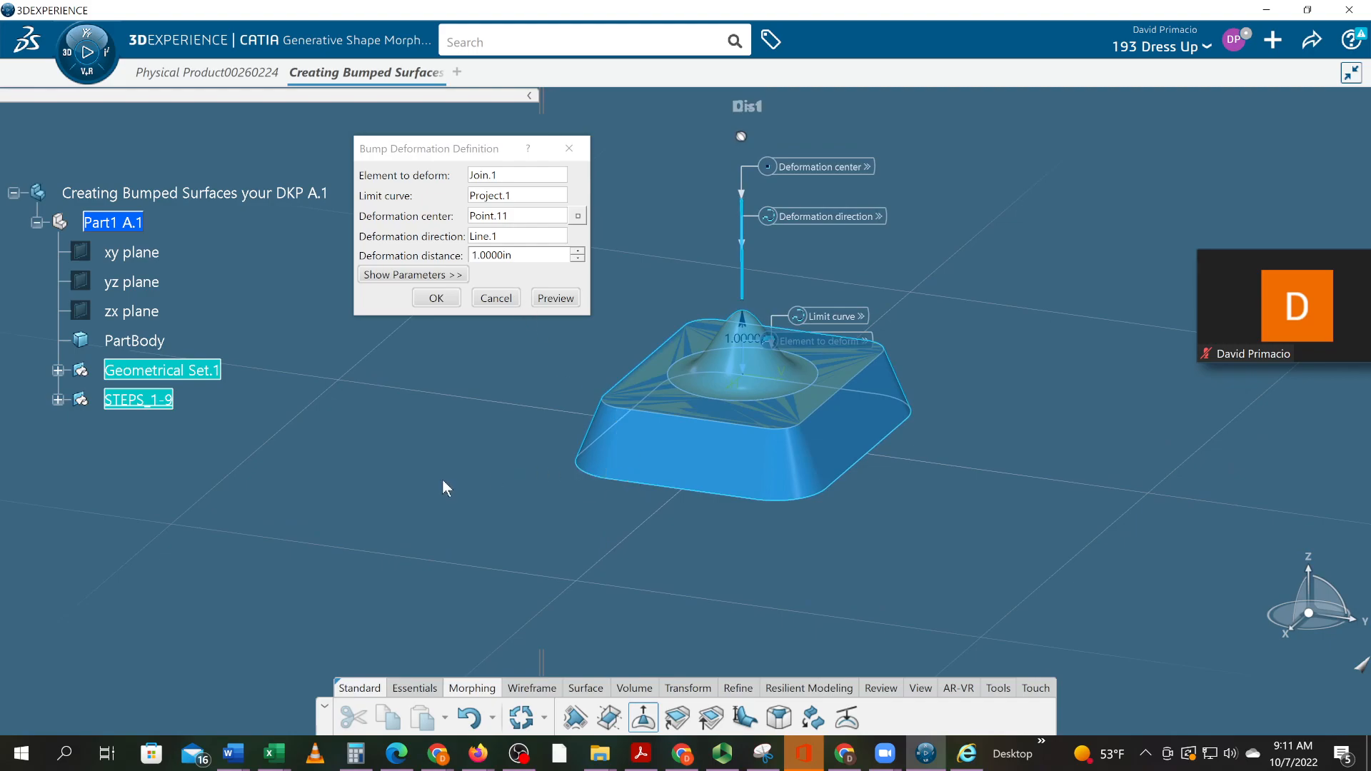
Step: Switch to the browser, check steps 4 to 9 of the Creating Bumped Elements documentation, and return to 3DEXPERIENCE
key(alt+Tab)
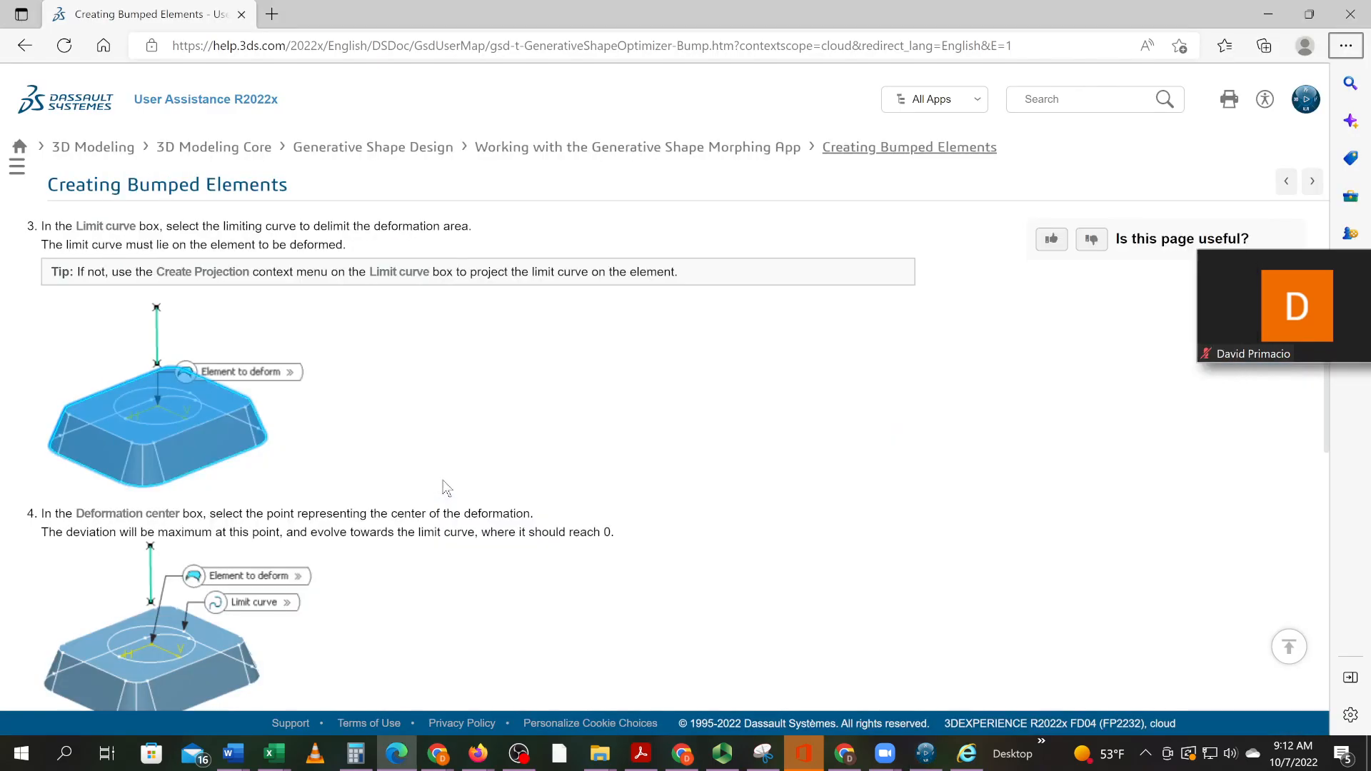
scroll(417, 491, down, 7)
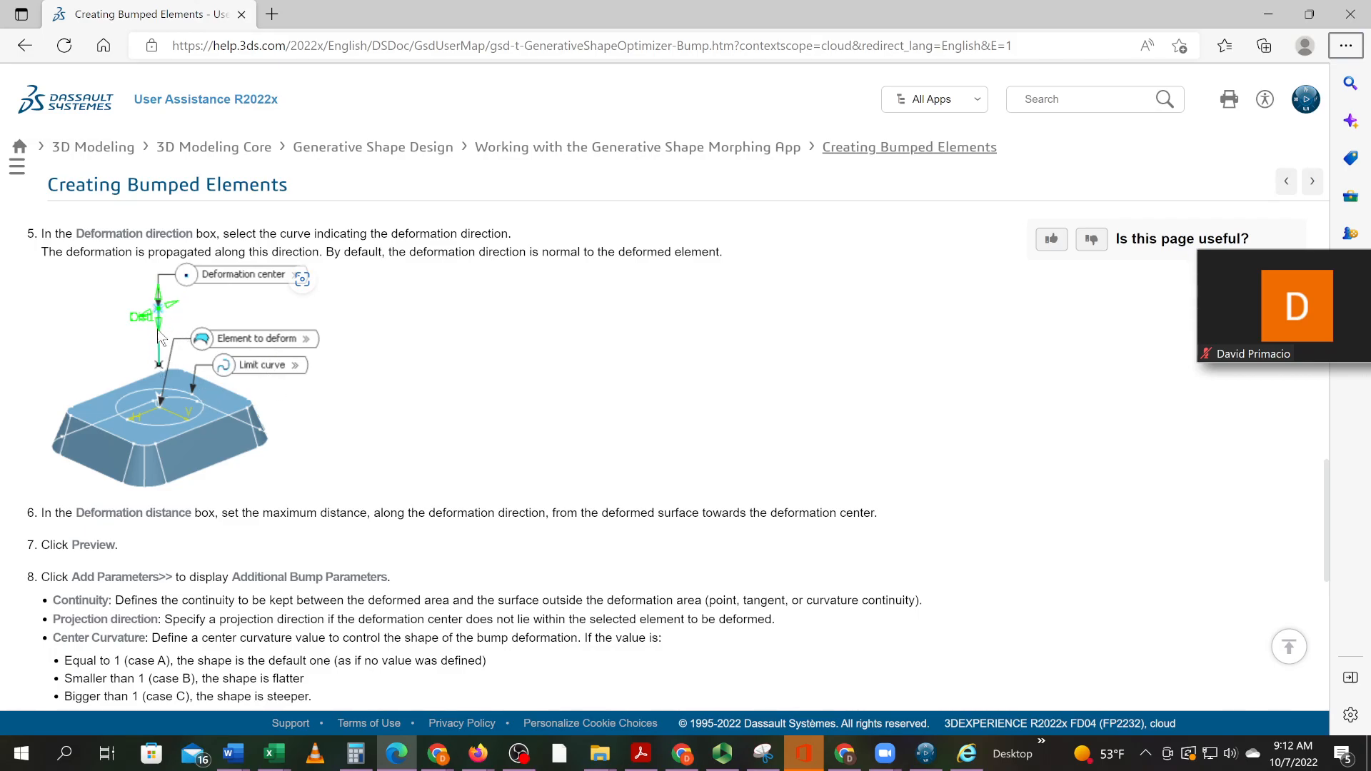
scroll(157, 360, down, 2)
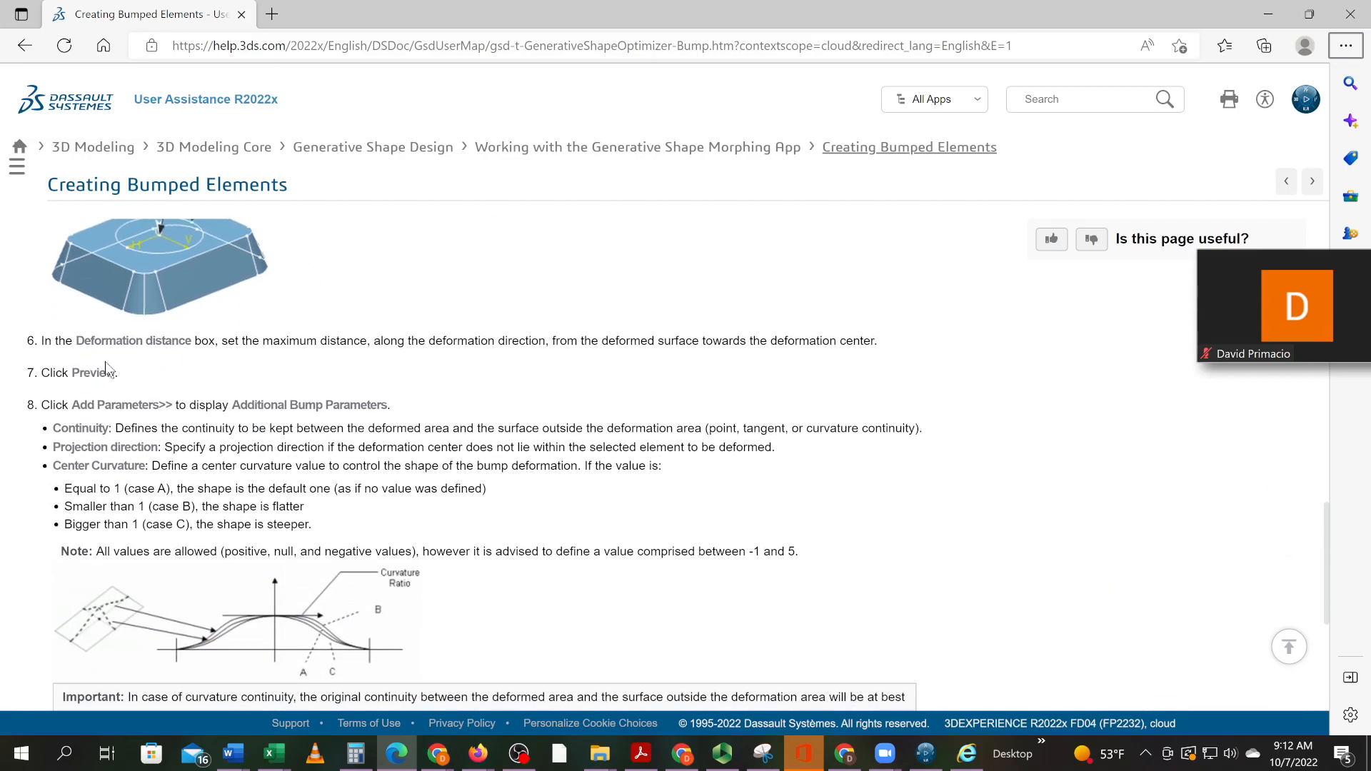
scroll(157, 372, up, 2)
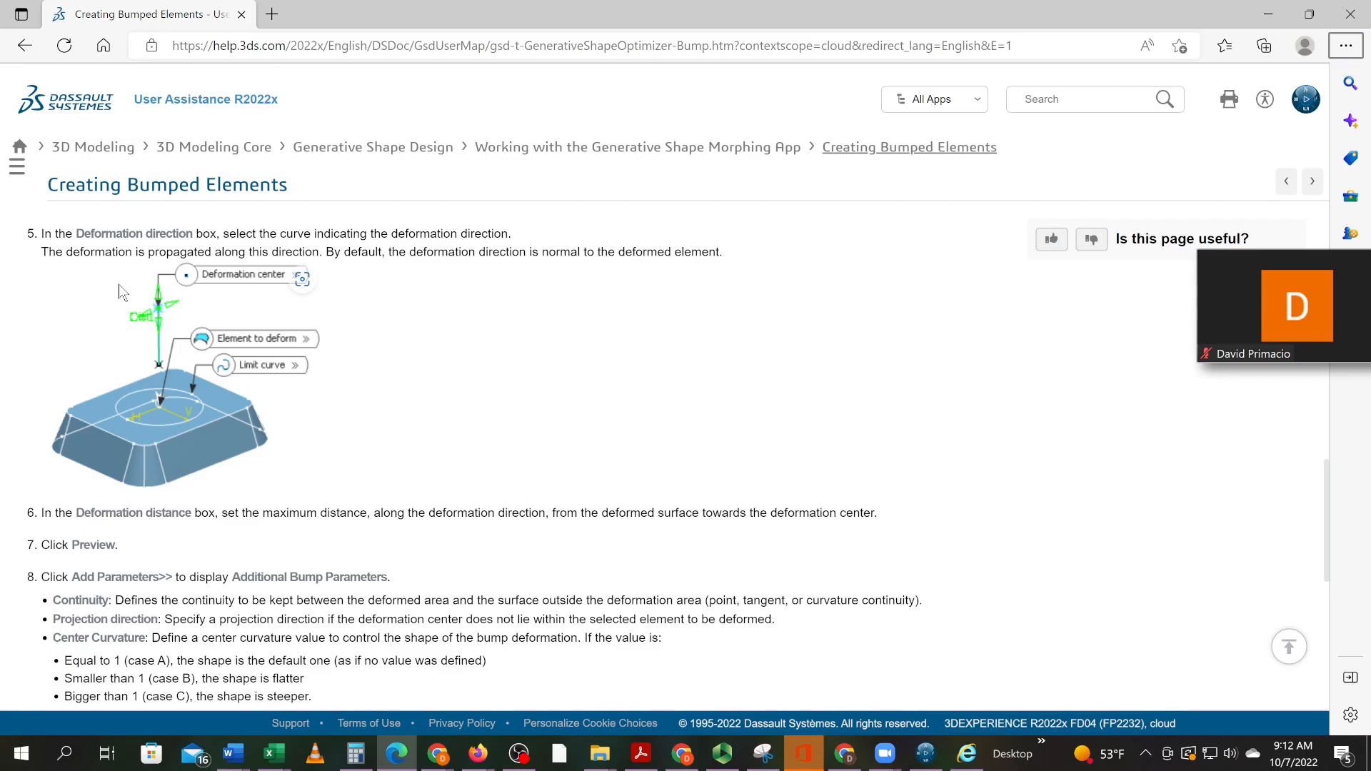
scroll(125, 279, up, 4)
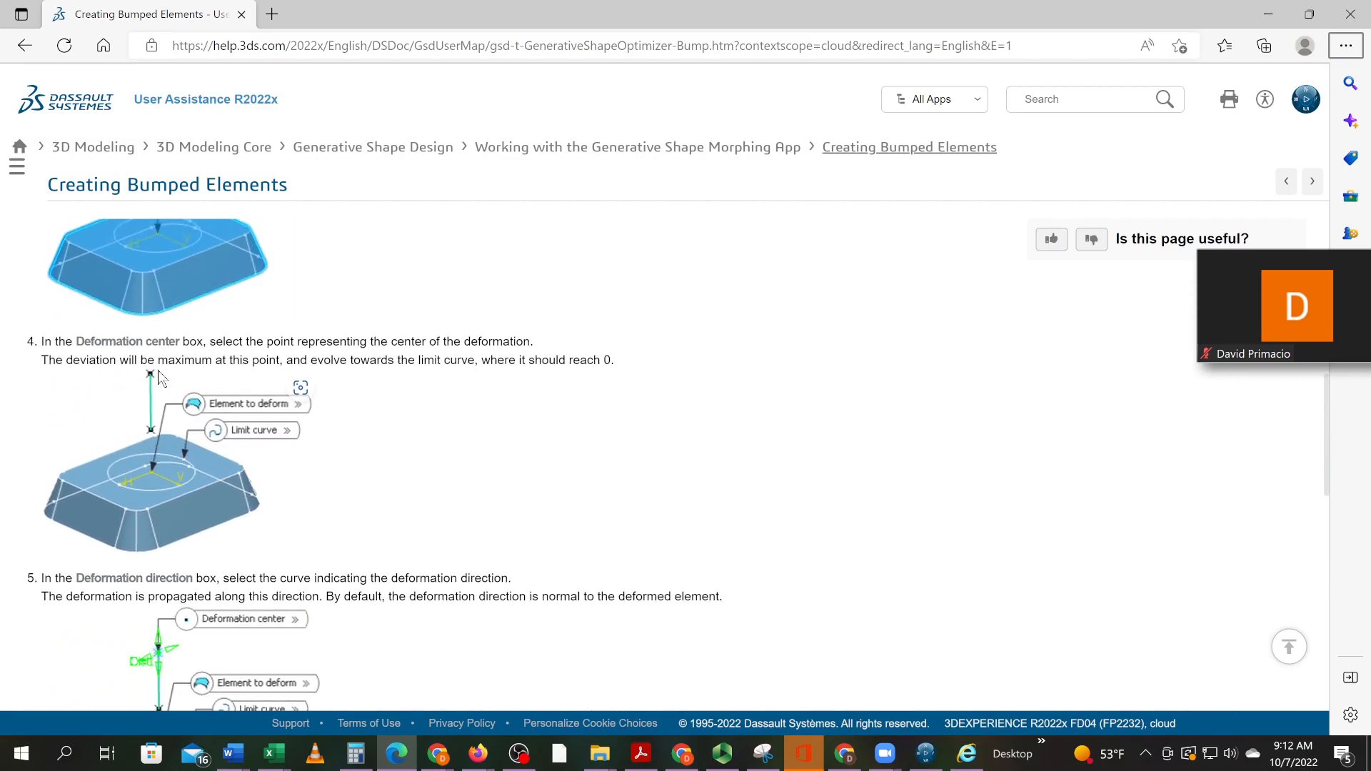
scroll(90, 443, down, 2)
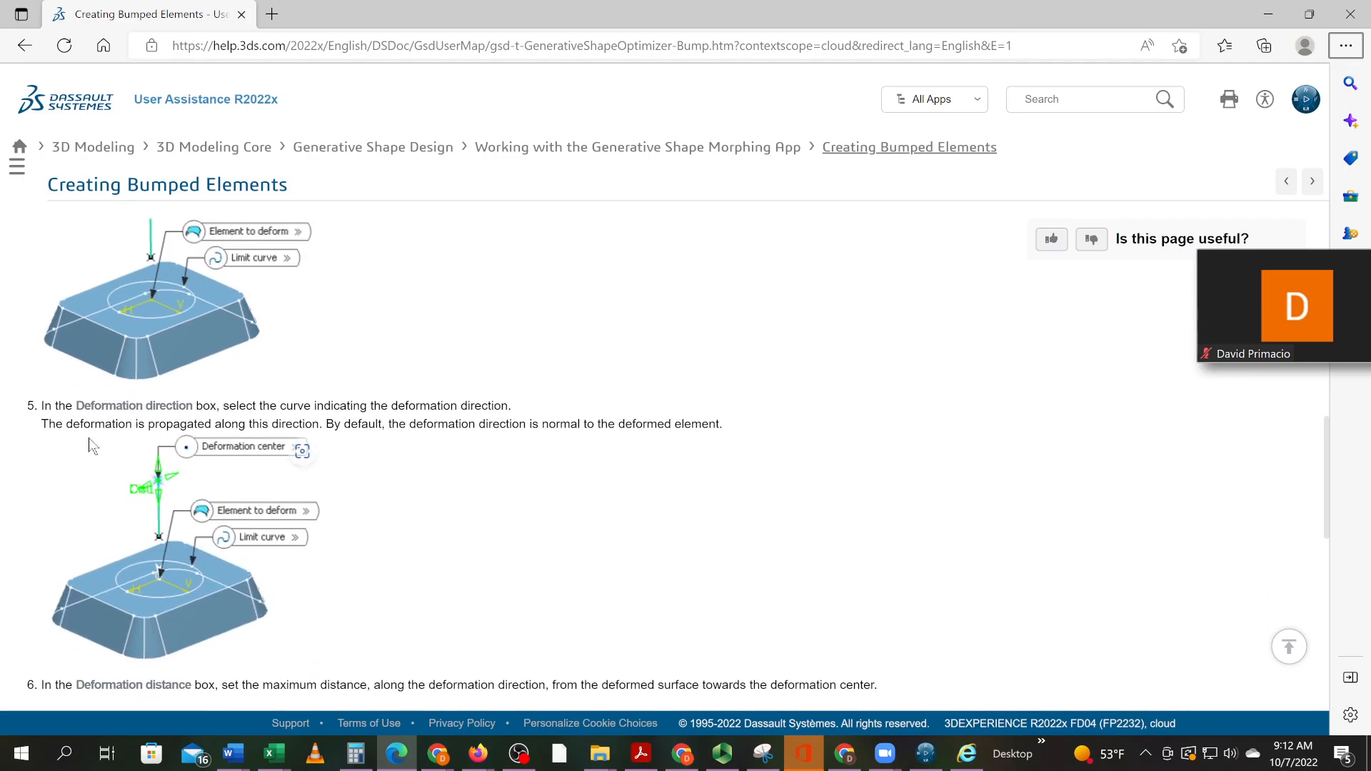
scroll(340, 451, down, 2)
scroll(342, 452, down, 2)
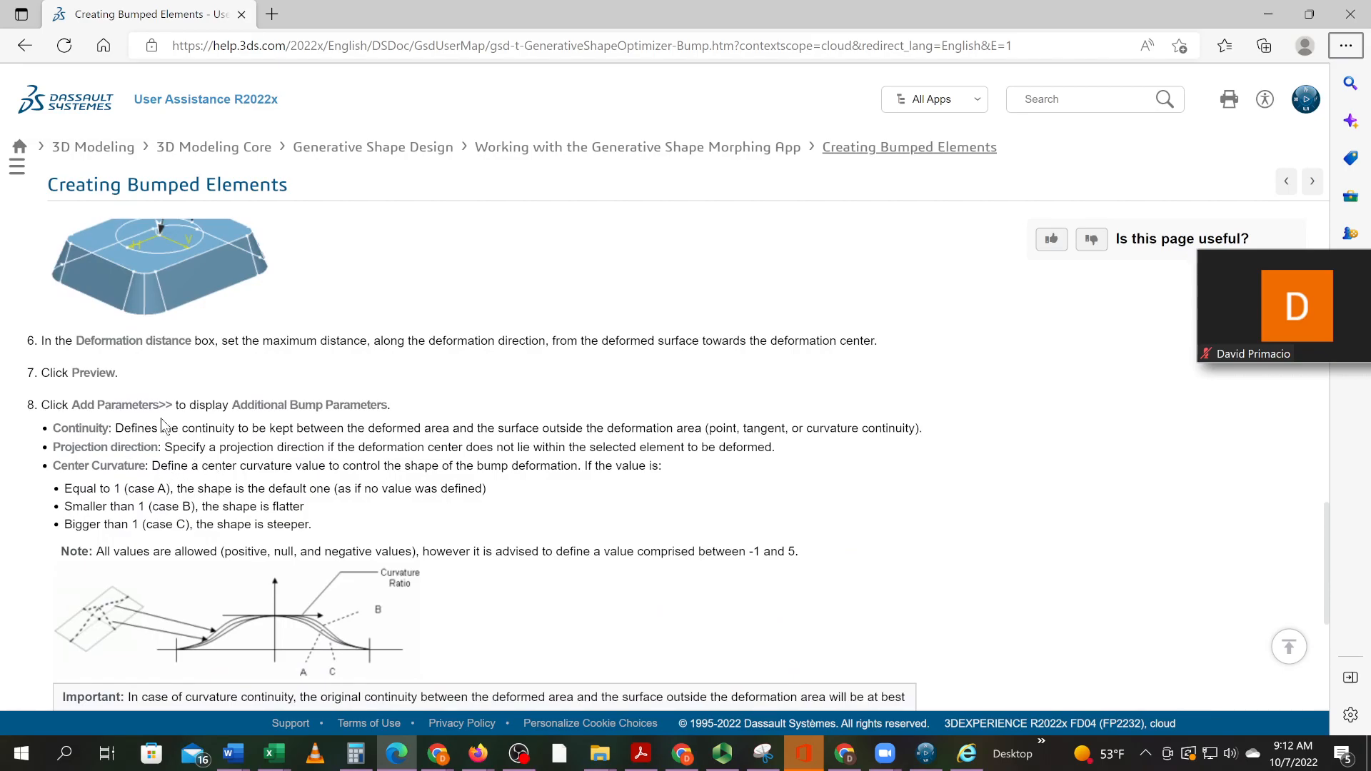
scroll(177, 423, down, 2)
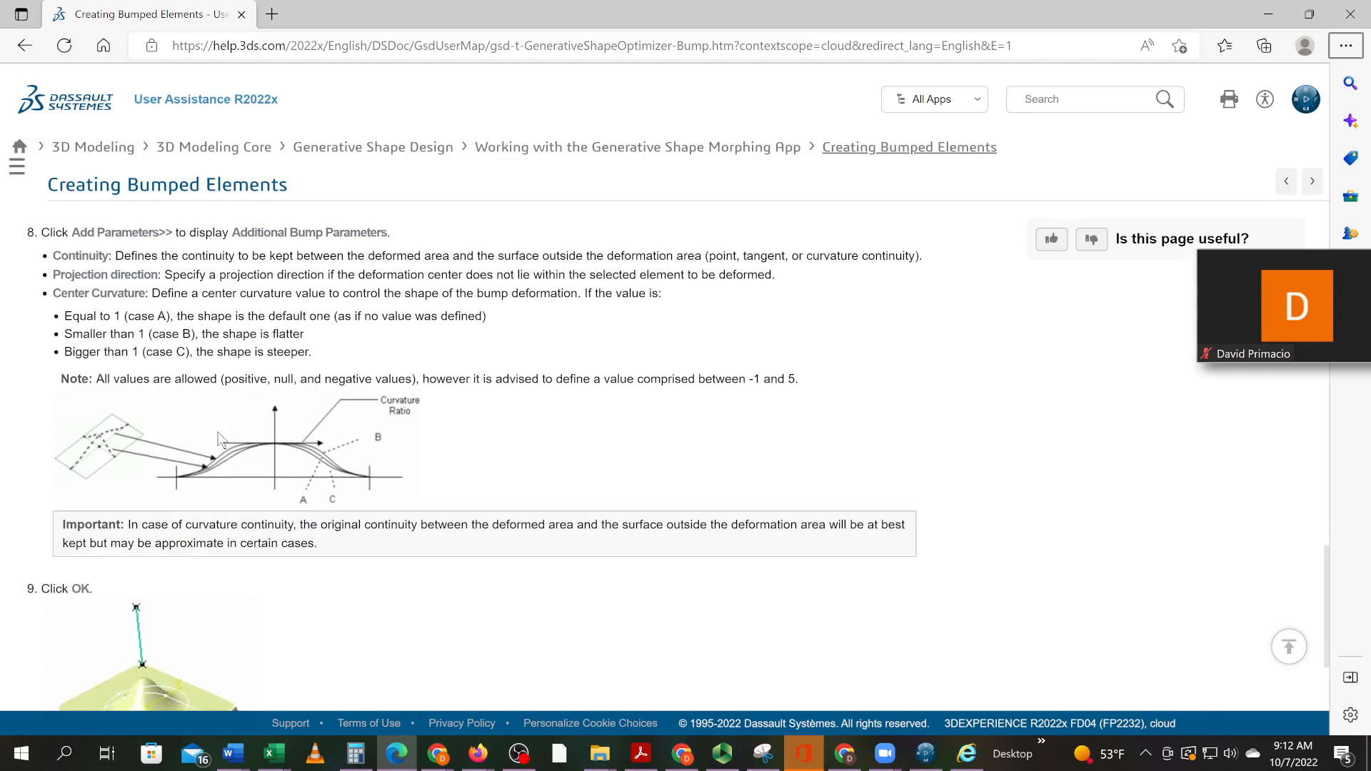
scroll(219, 438, down, 2)
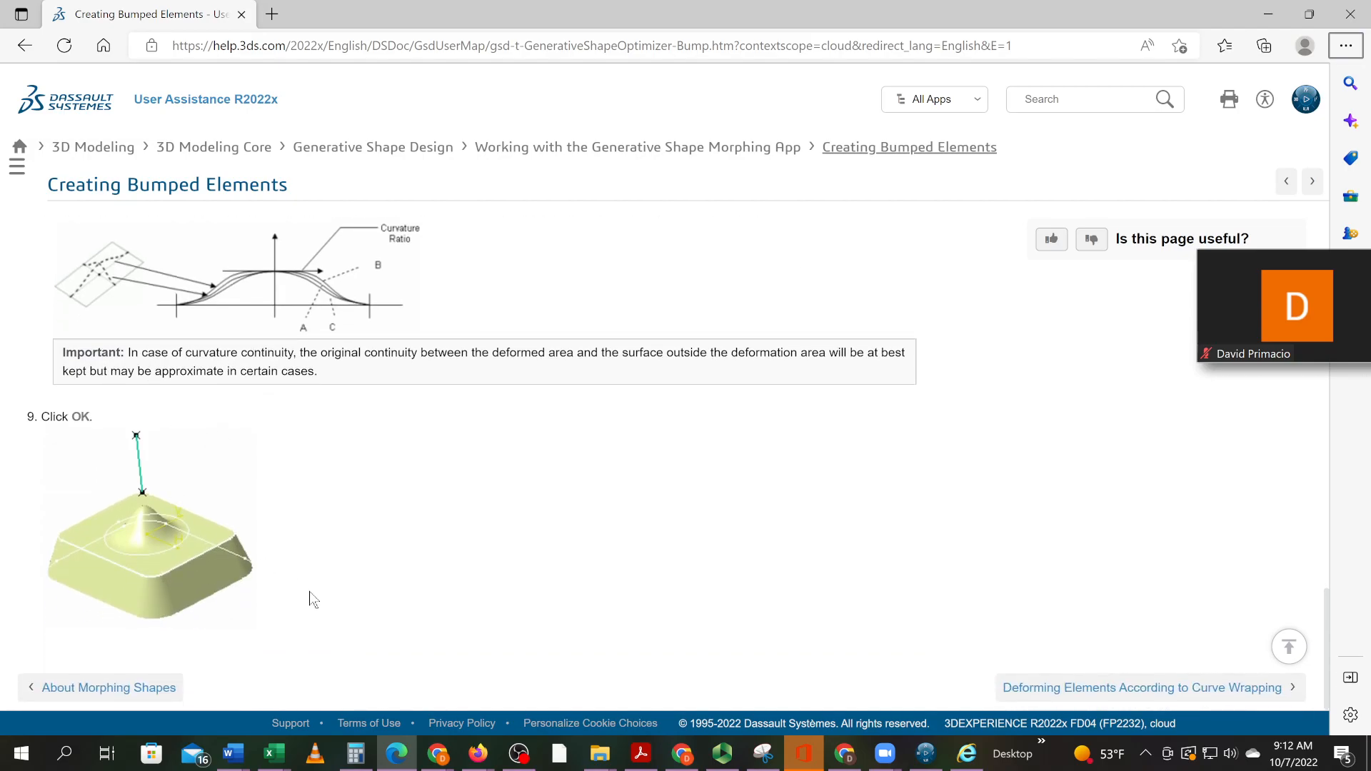
key(alt+Tab)
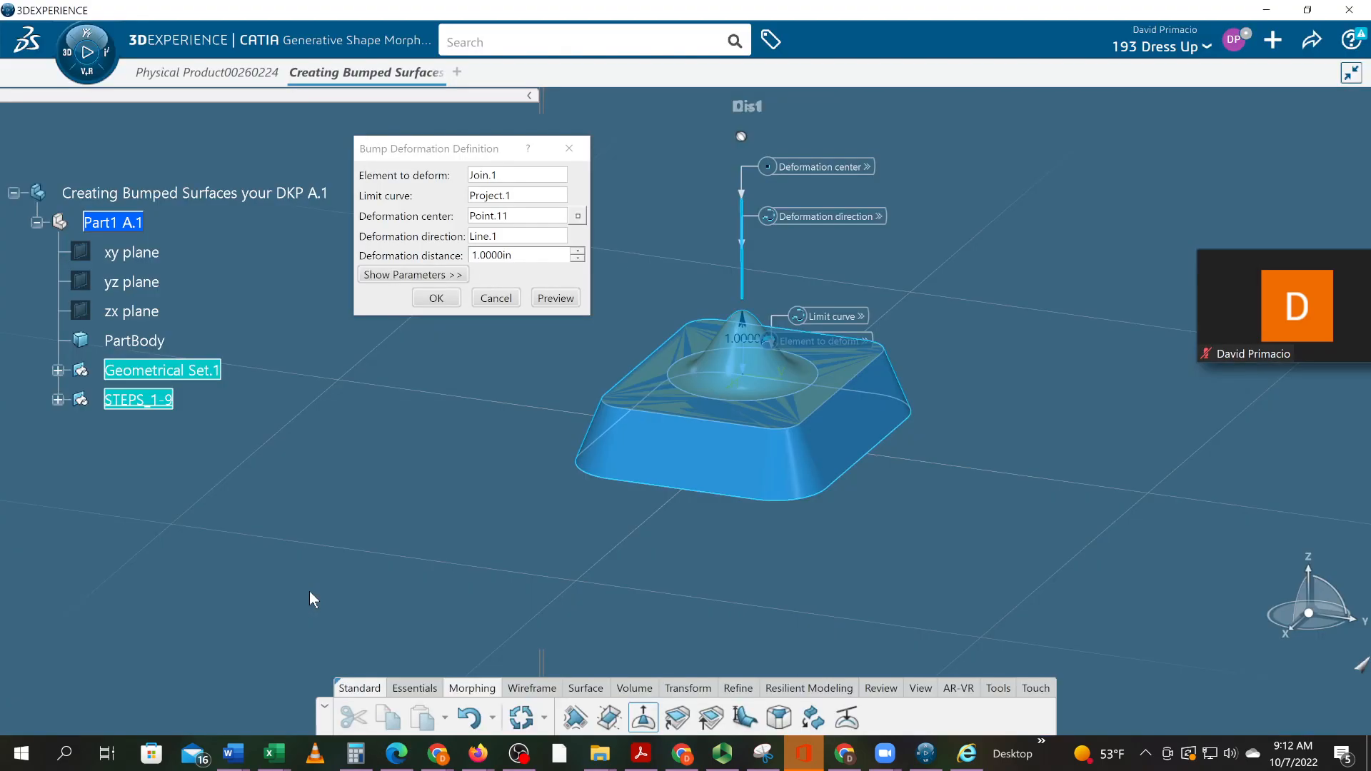
Step: Accept the bump definition and expand the STEPS_1-9 geometrical set in the tree
click(436, 298)
middle_drag(494, 572, 284, 532)
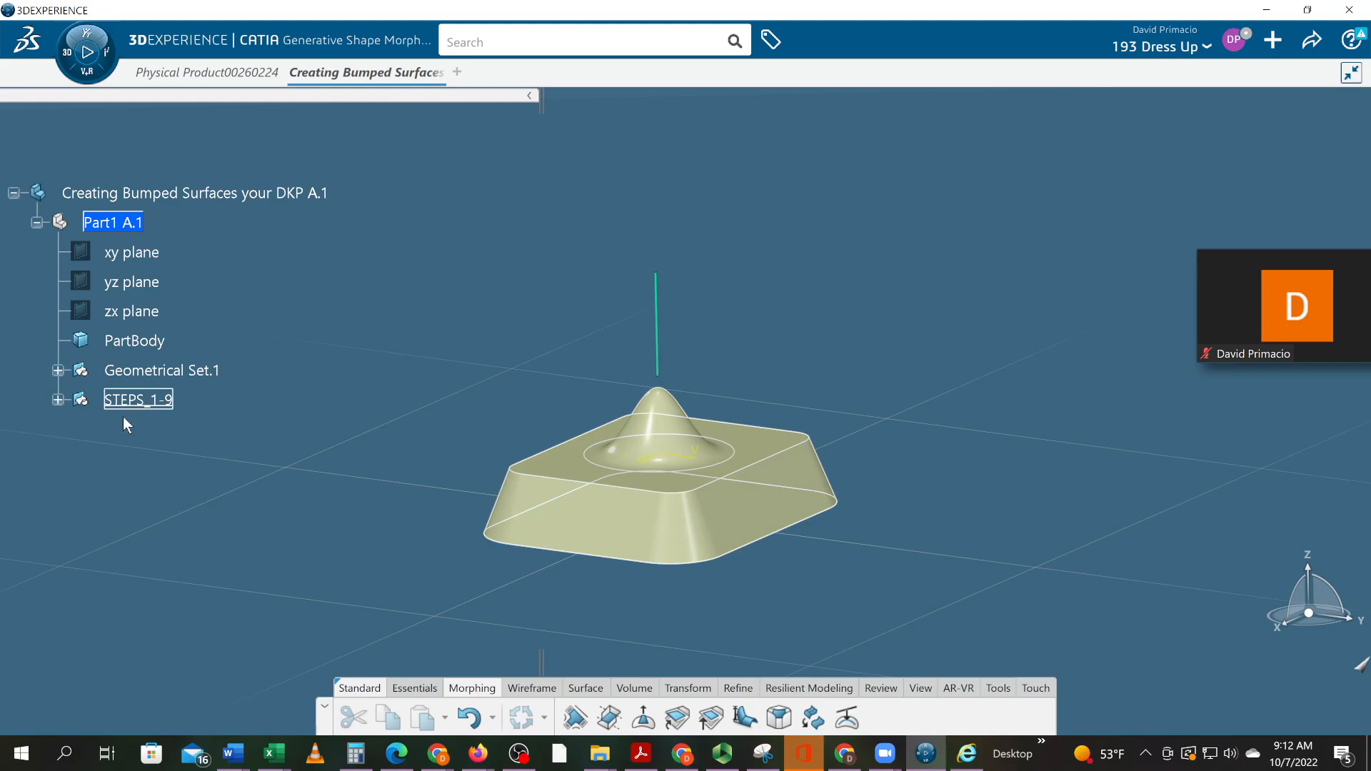
click(58, 400)
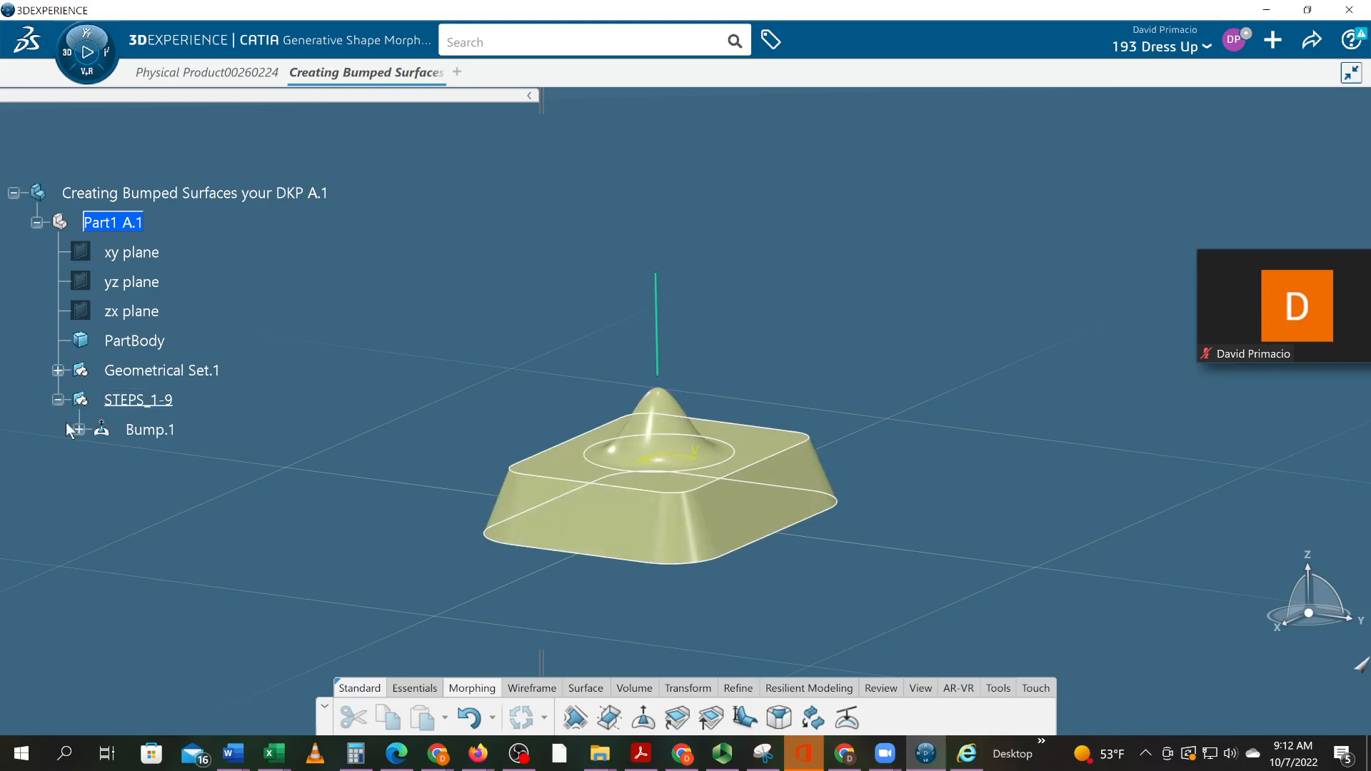
Step: Reopen Bump.1 and try raising its deformation distance to 4 in and lowering it again to 1 in
double_click(161, 429)
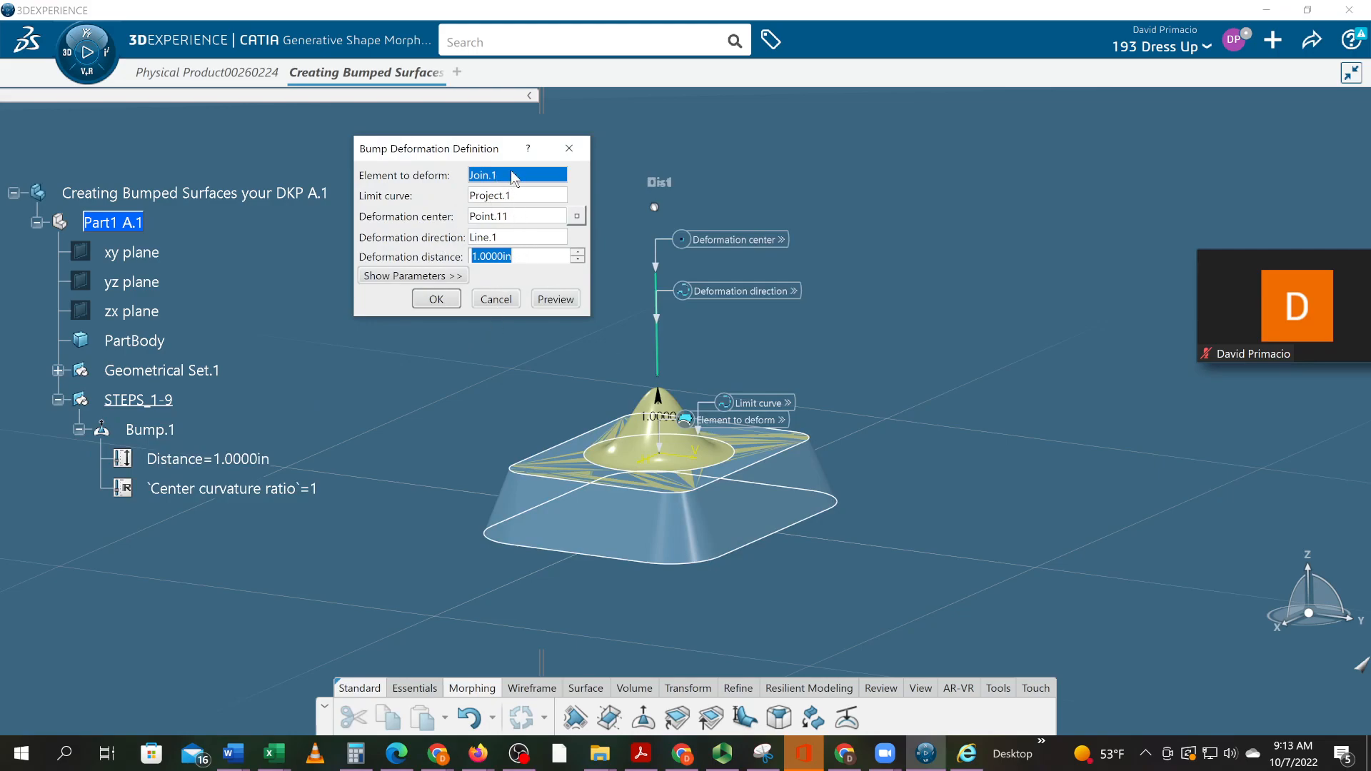
click(581, 253)
click(581, 253)
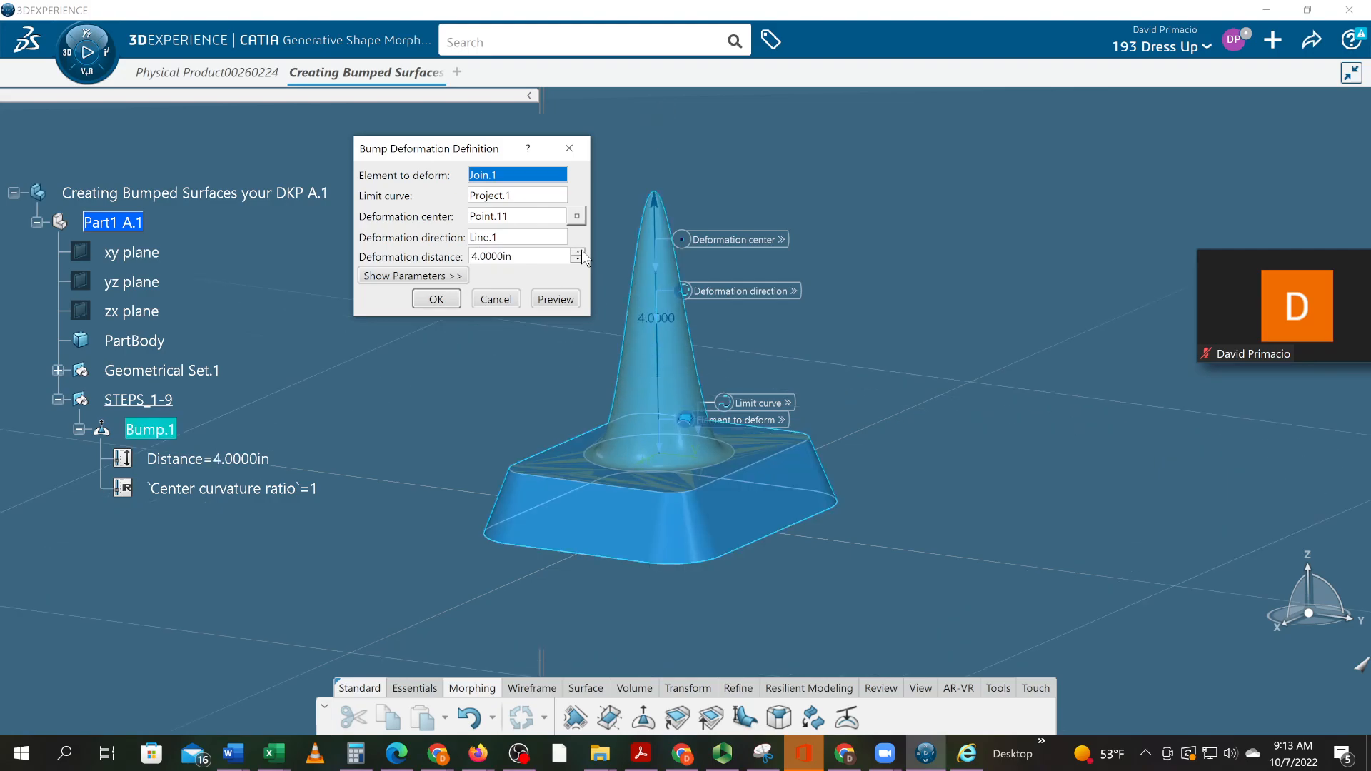
click(579, 252)
click(578, 260)
click(578, 260)
click(579, 260)
click(578, 259)
click(578, 260)
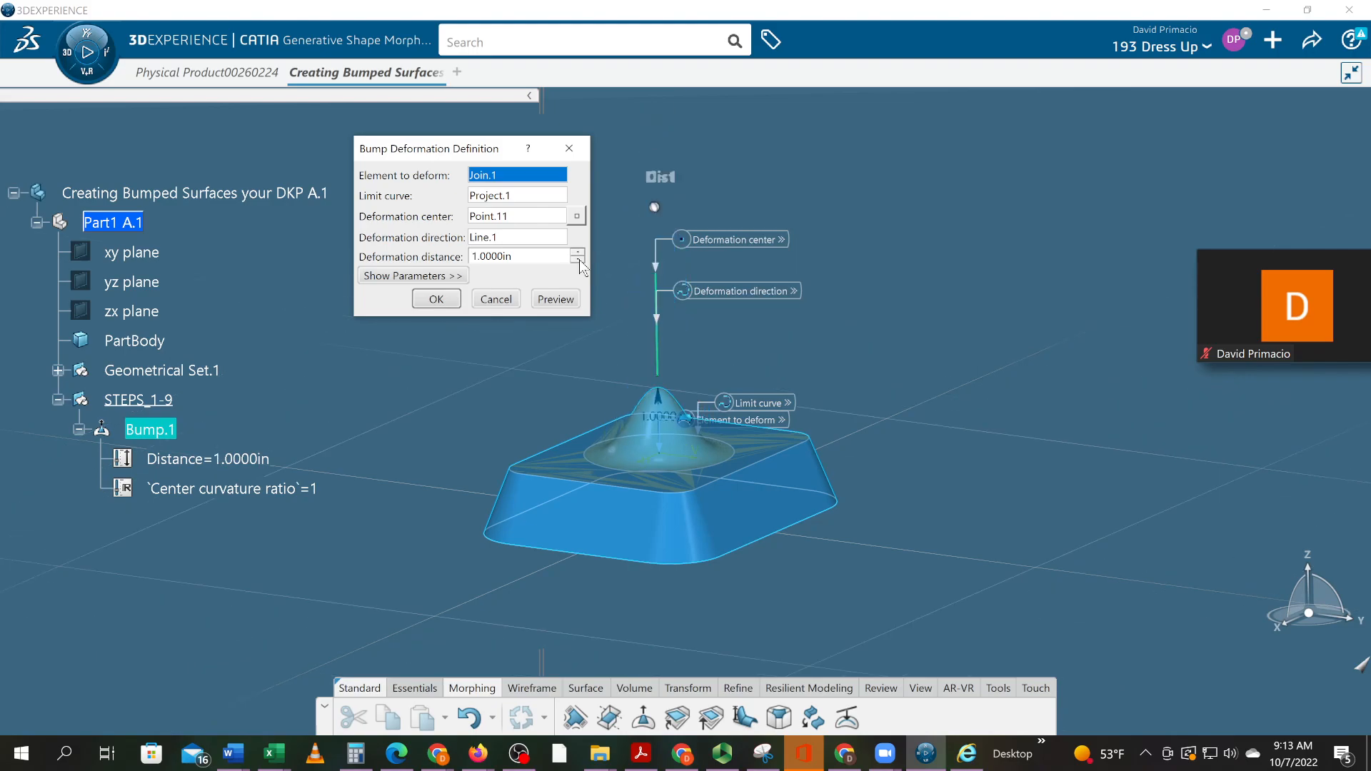
Step: Try deformation distances below 1 in on Bump.1, inspect the shape from the side, and cancel the edit
click(578, 260)
click(579, 260)
click(578, 260)
click(579, 260)
middle_drag(450, 640, 547, 416)
click(486, 314)
click(495, 299)
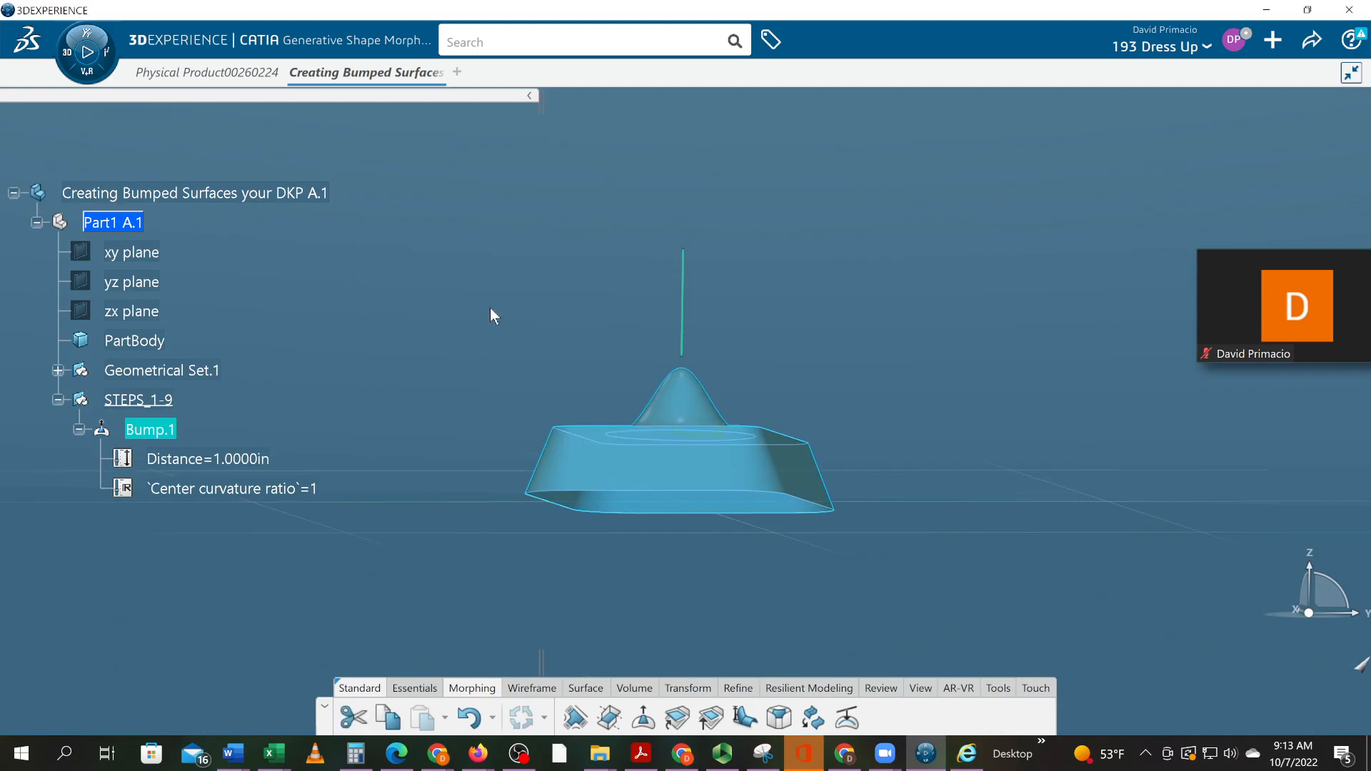
Step: Inspect the bump, switch to the browser to read the assignment's Stretch the bump section on page 6, and return to 3DEXPERIENCE
middle_drag(506, 539, 616, 548)
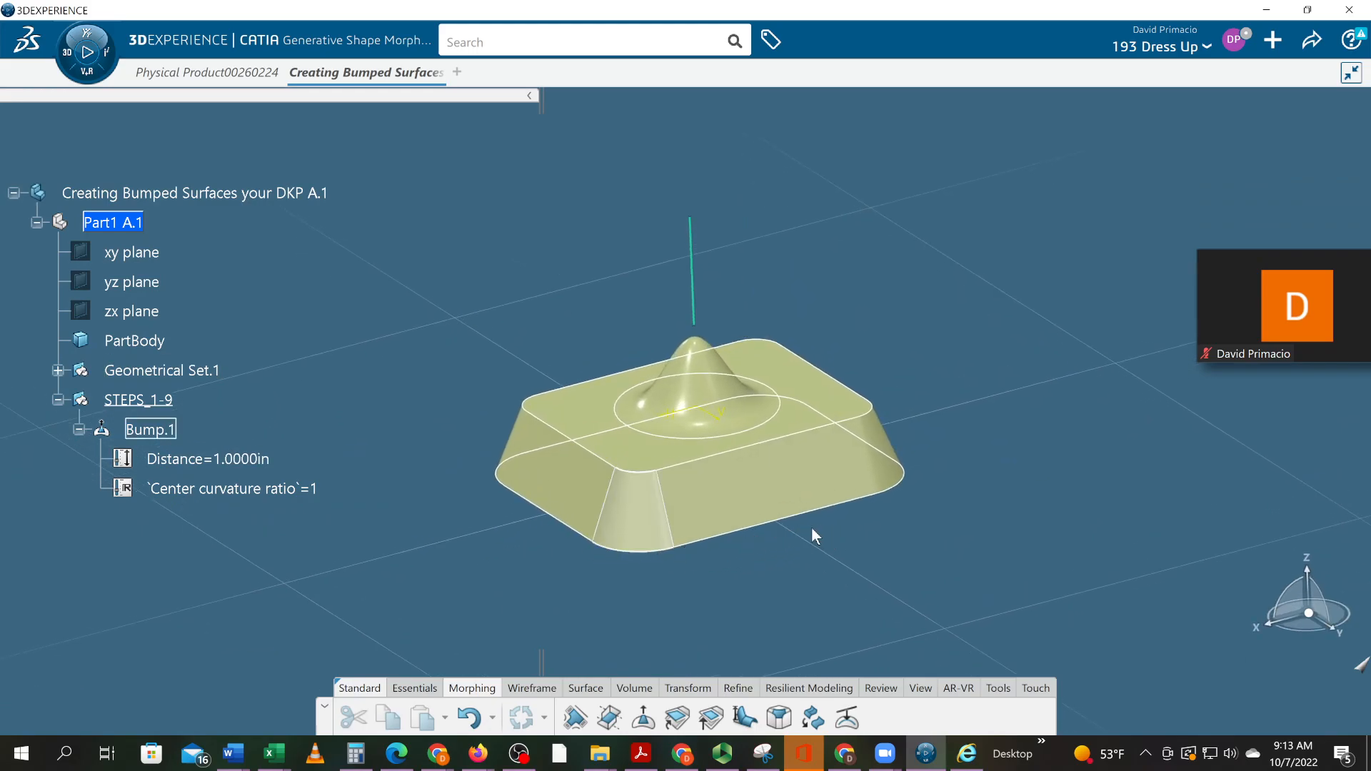
middle_drag(783, 526, 724, 532)
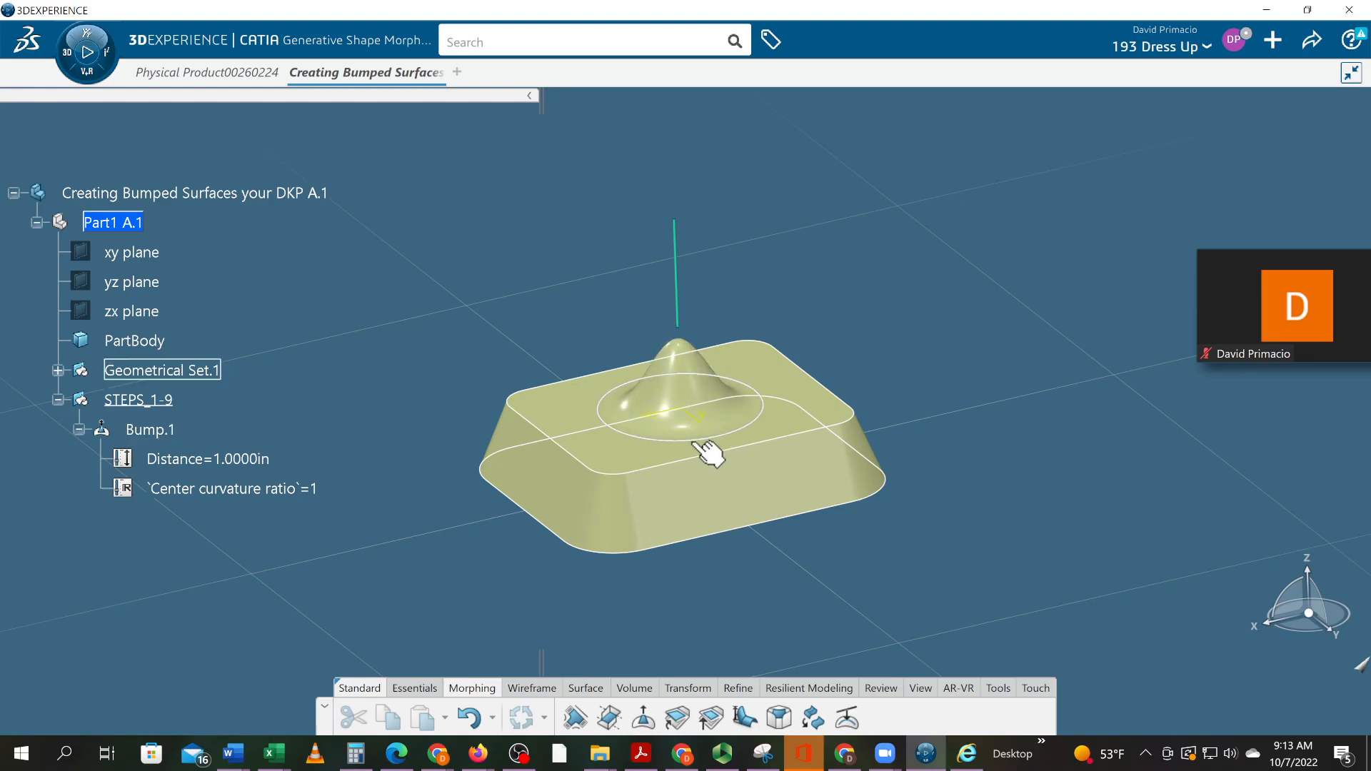
middle_drag(788, 561, 714, 605)
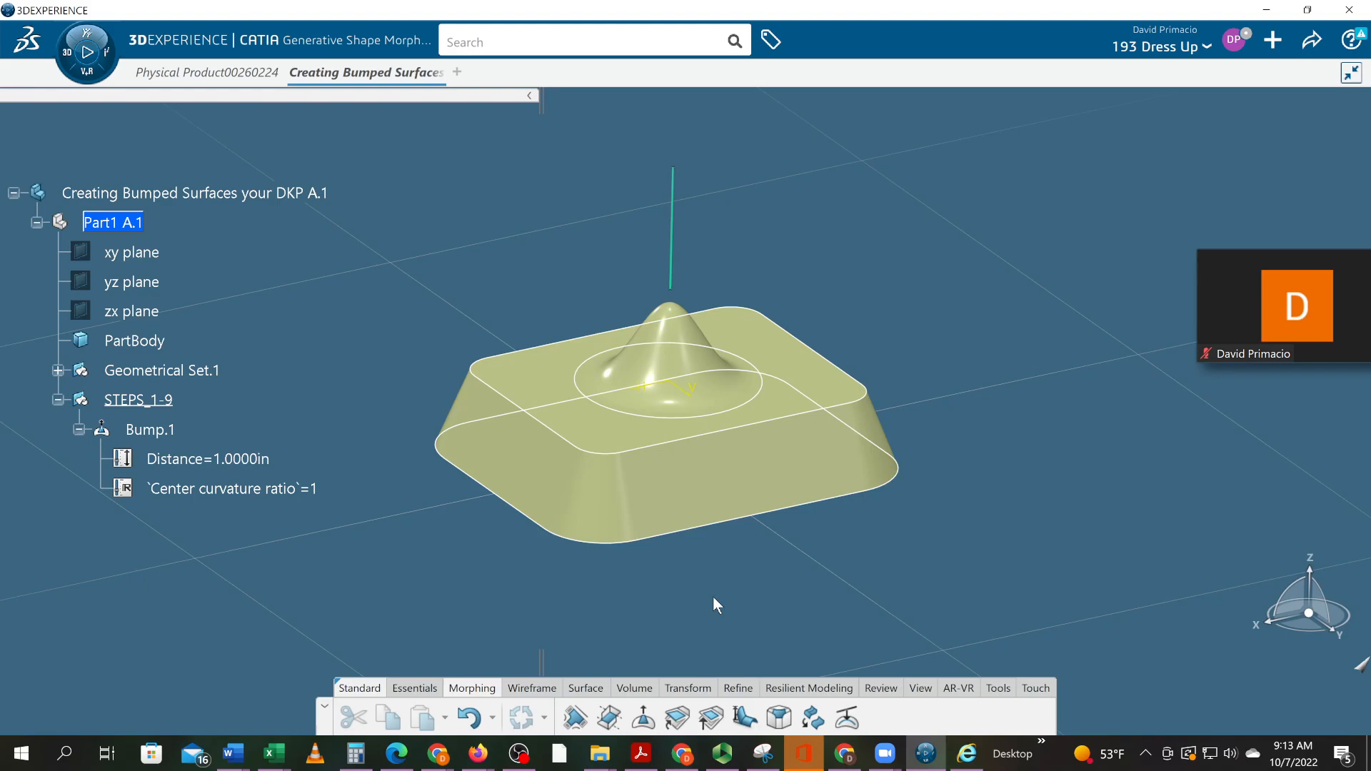
key(alt+Tab)
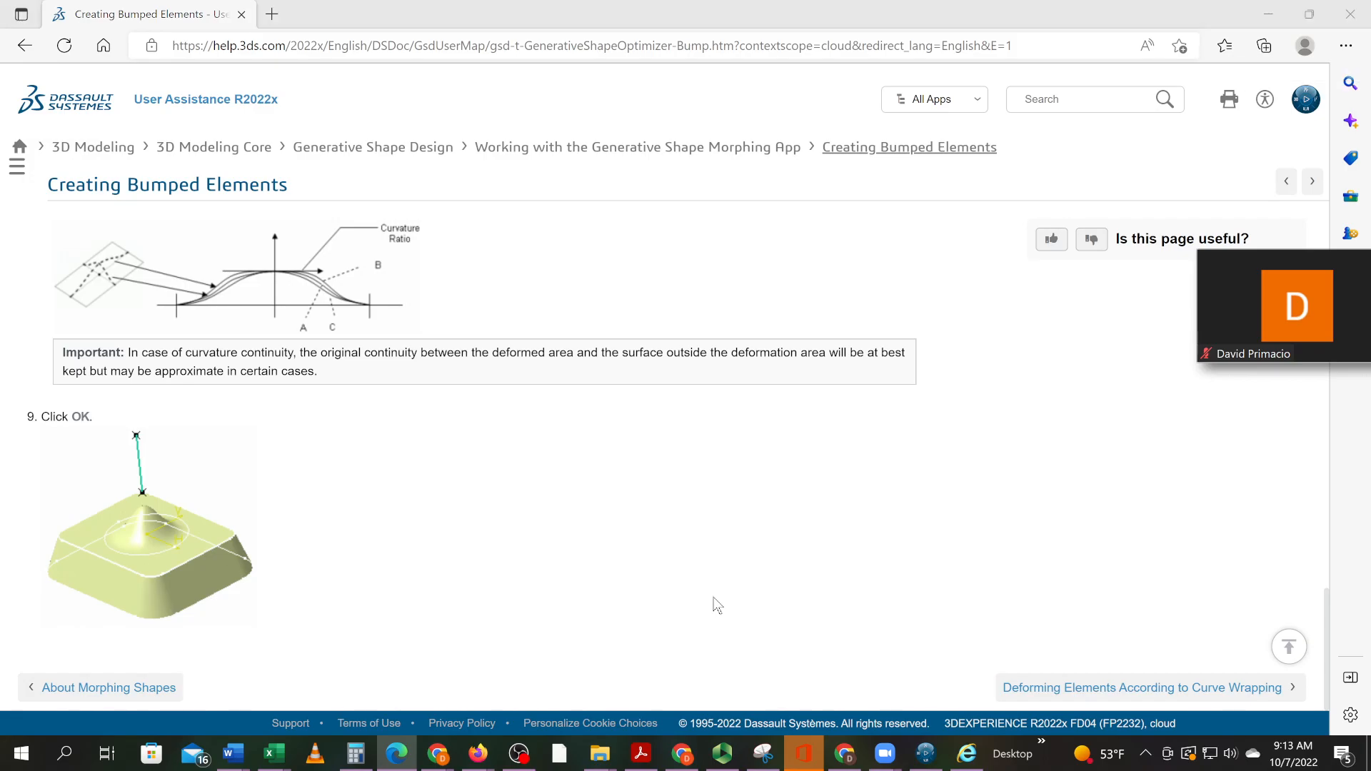
key(alt+Tab)
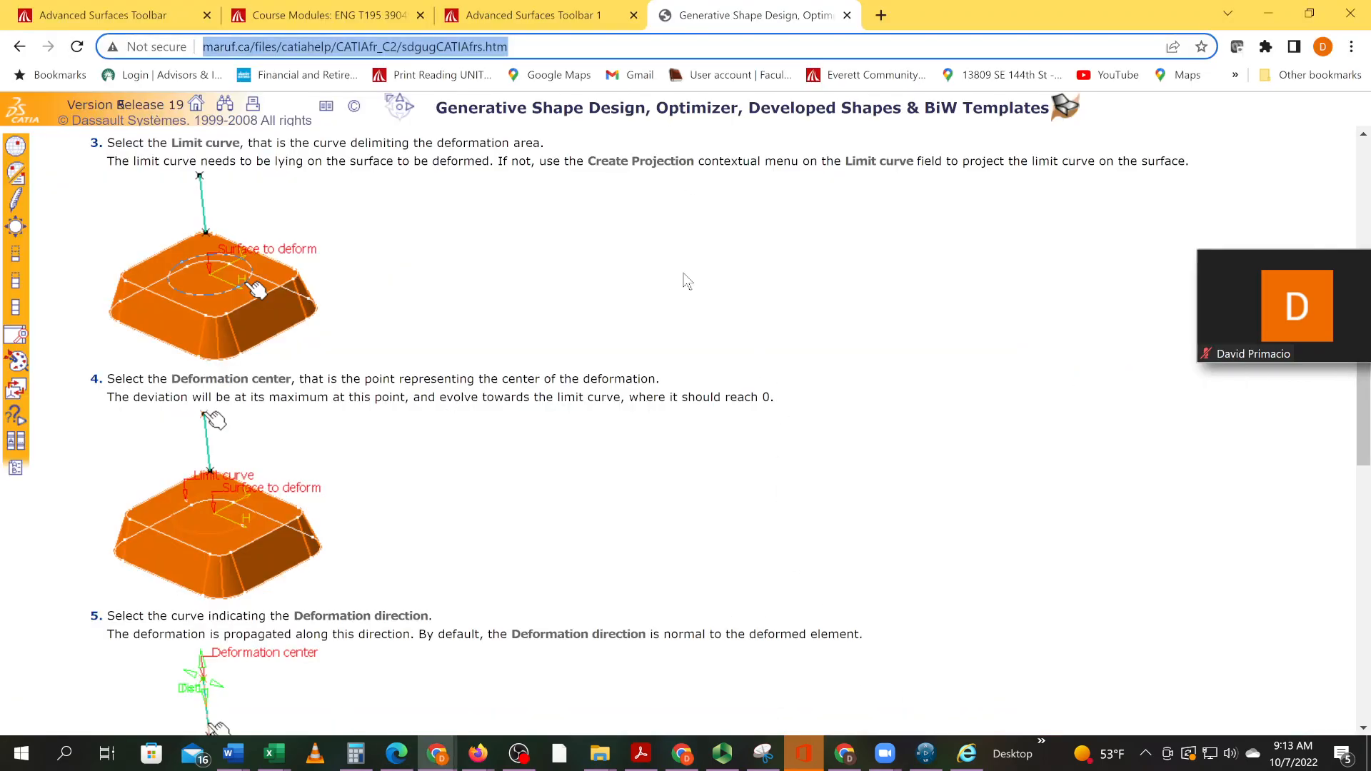
click(551, 21)
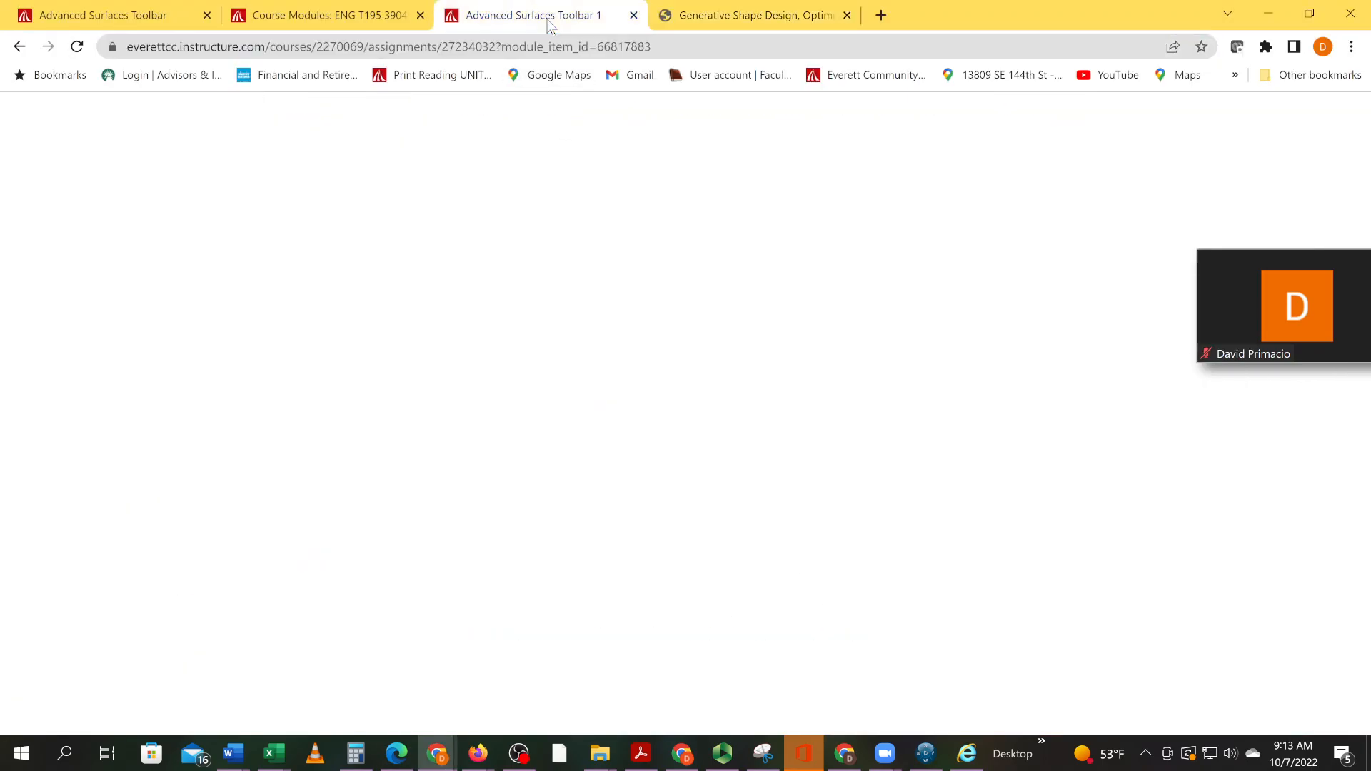
scroll(466, 477, down, 8)
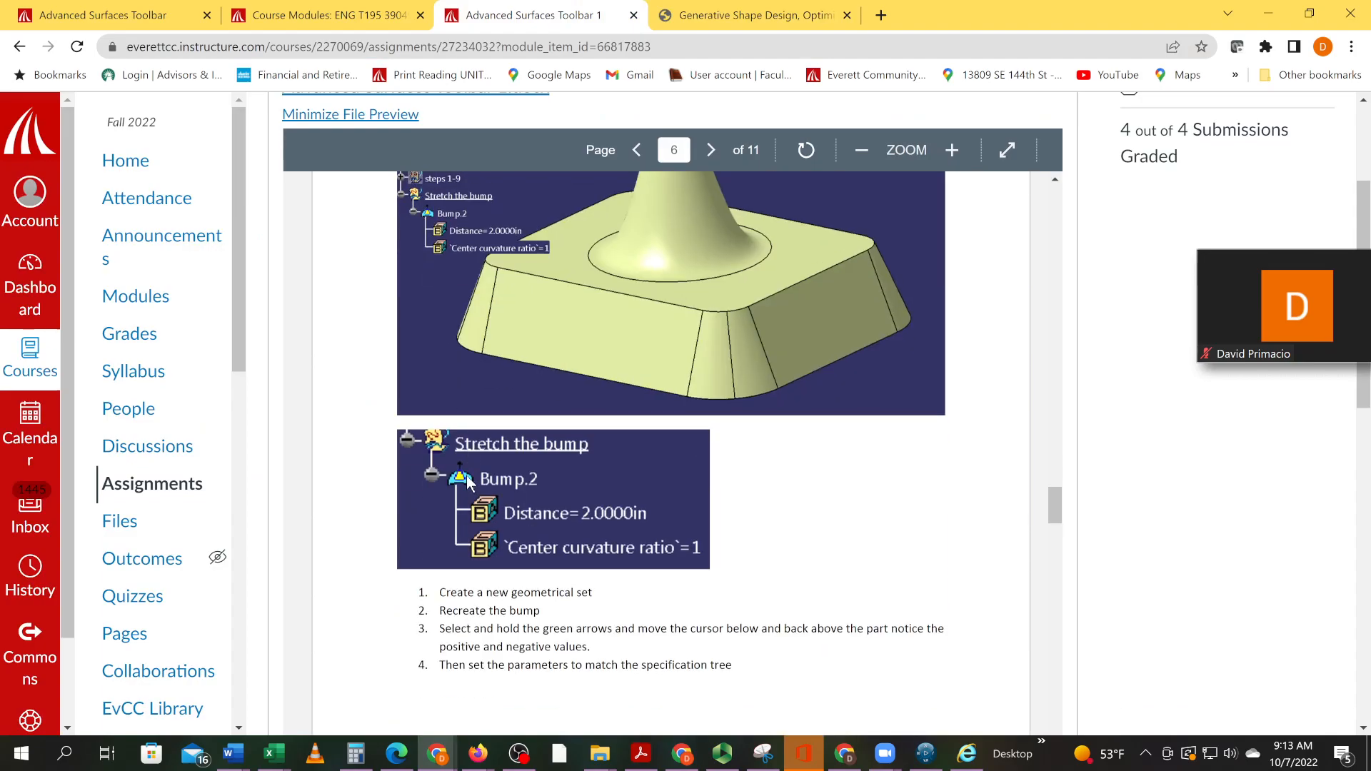
scroll(469, 483, up, 2)
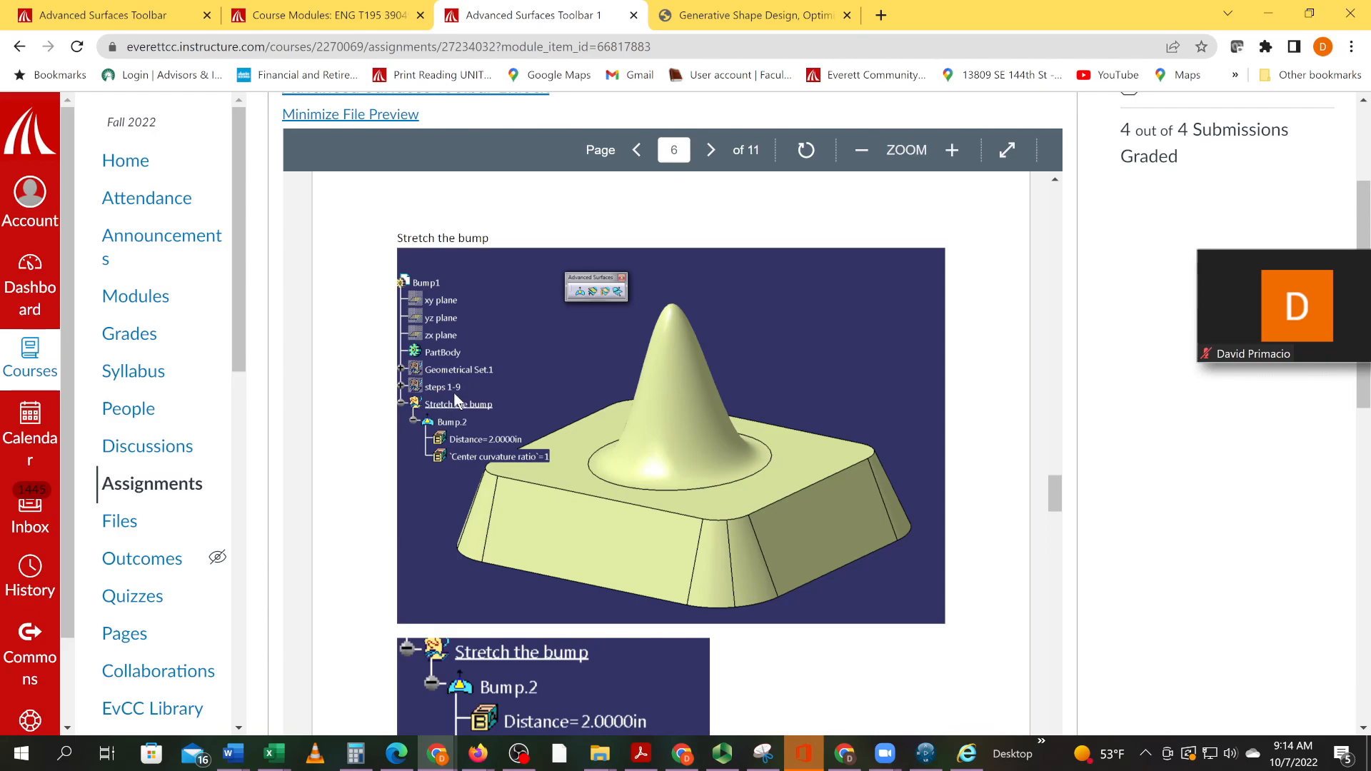
key(alt+Tab)
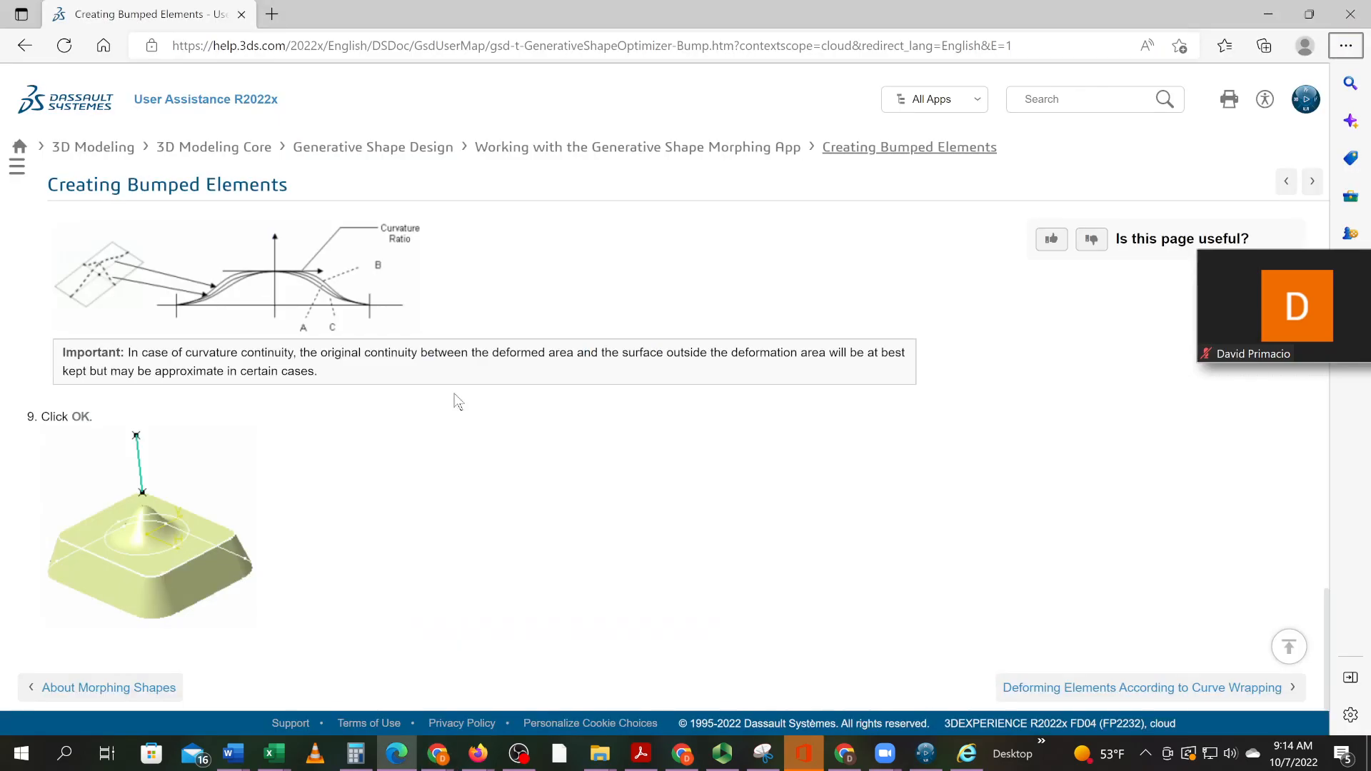
key(alt+Tab)
key(alt+Tab)
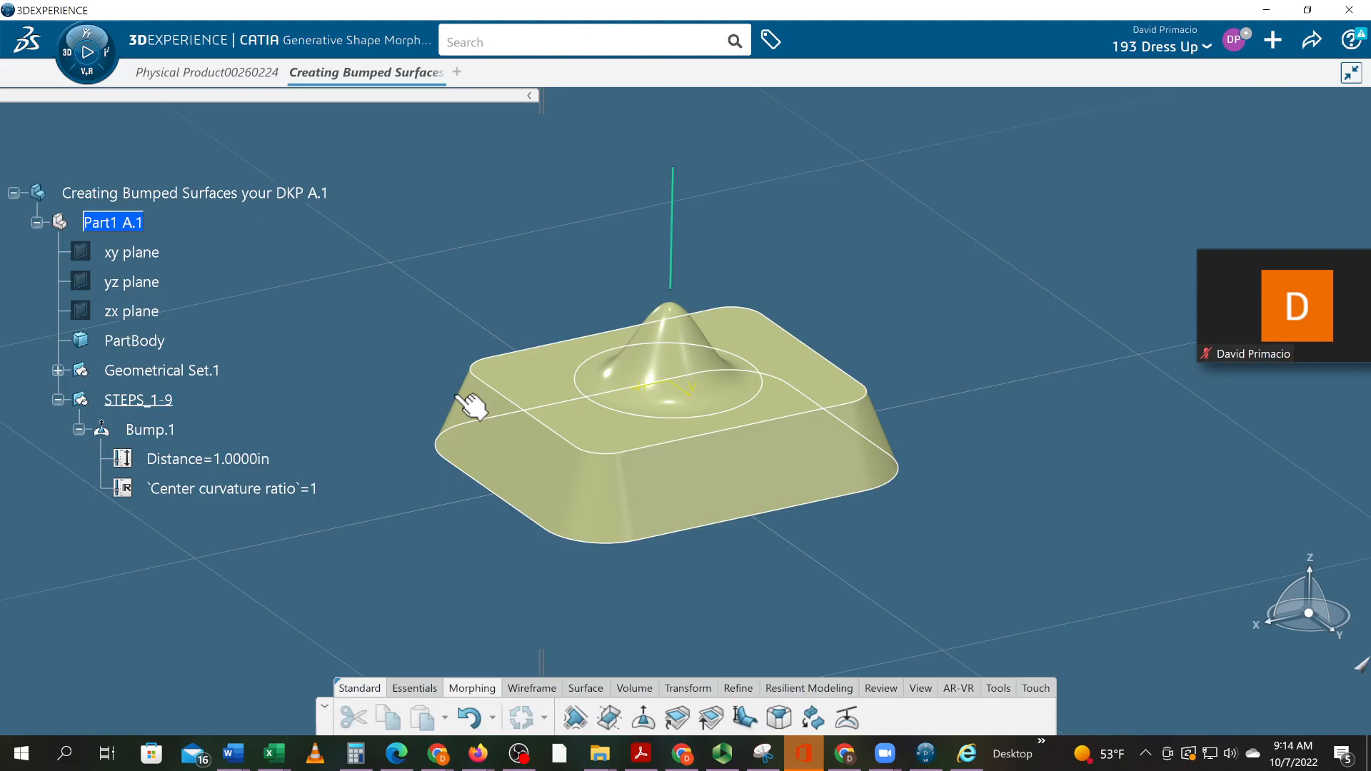
Step: Hide the STEPS_1-9 geometrical set and show the Join.1 surface inside Geometrical Set.1
right_click(192, 407)
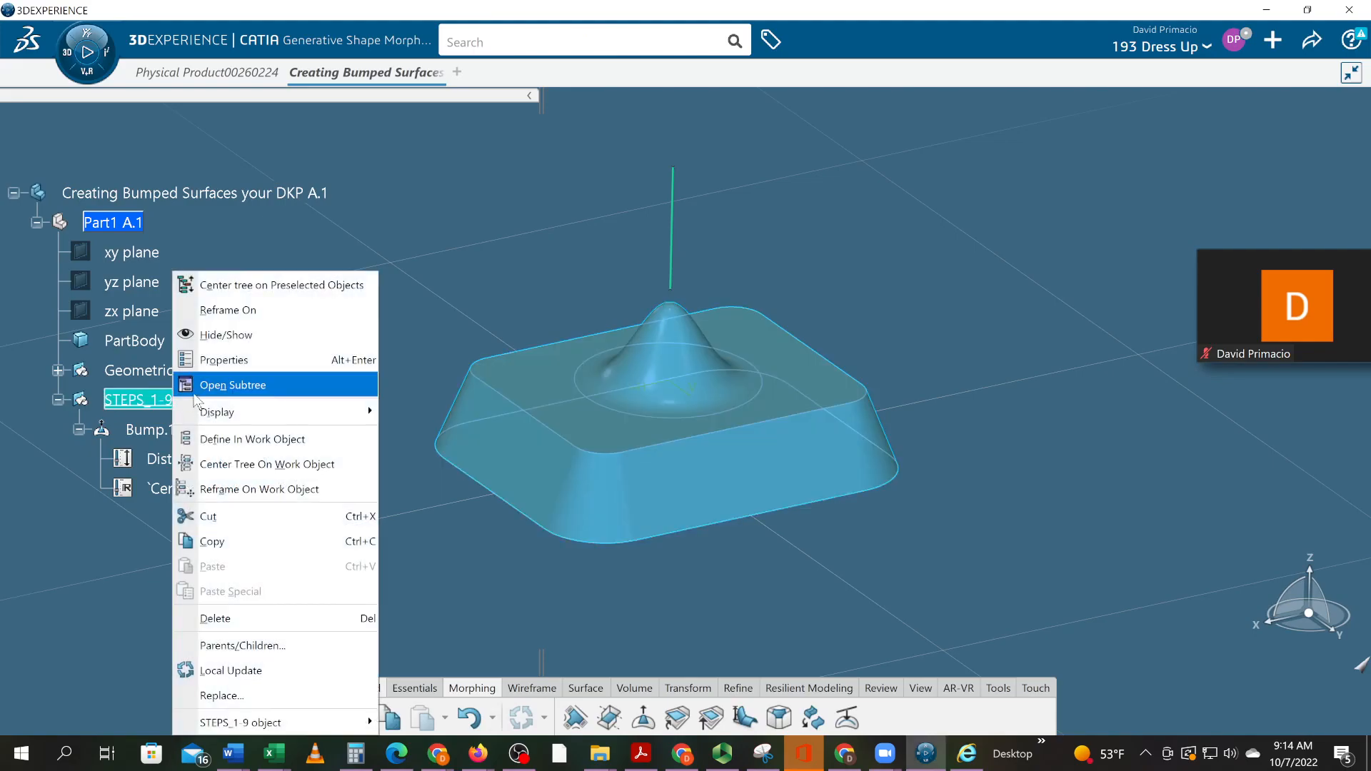
click(224, 337)
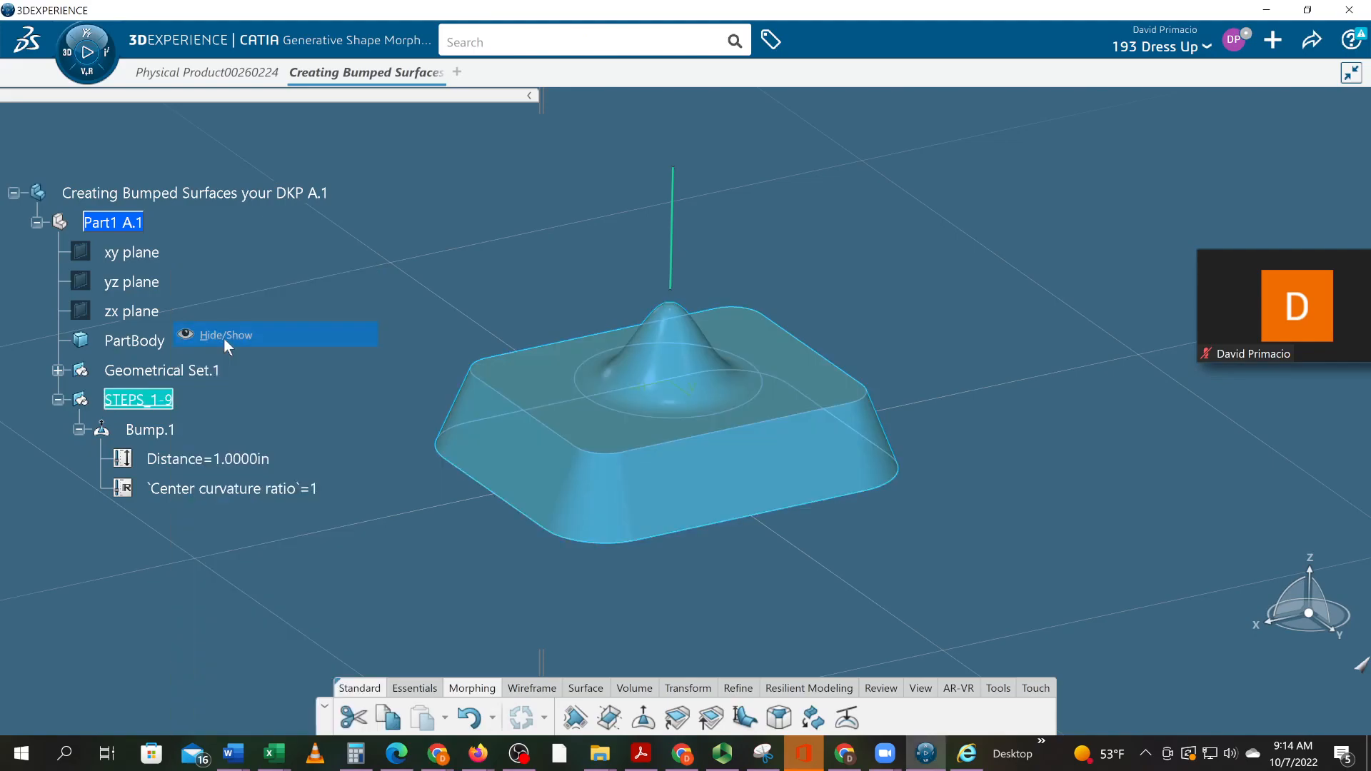
click(58, 400)
click(58, 370)
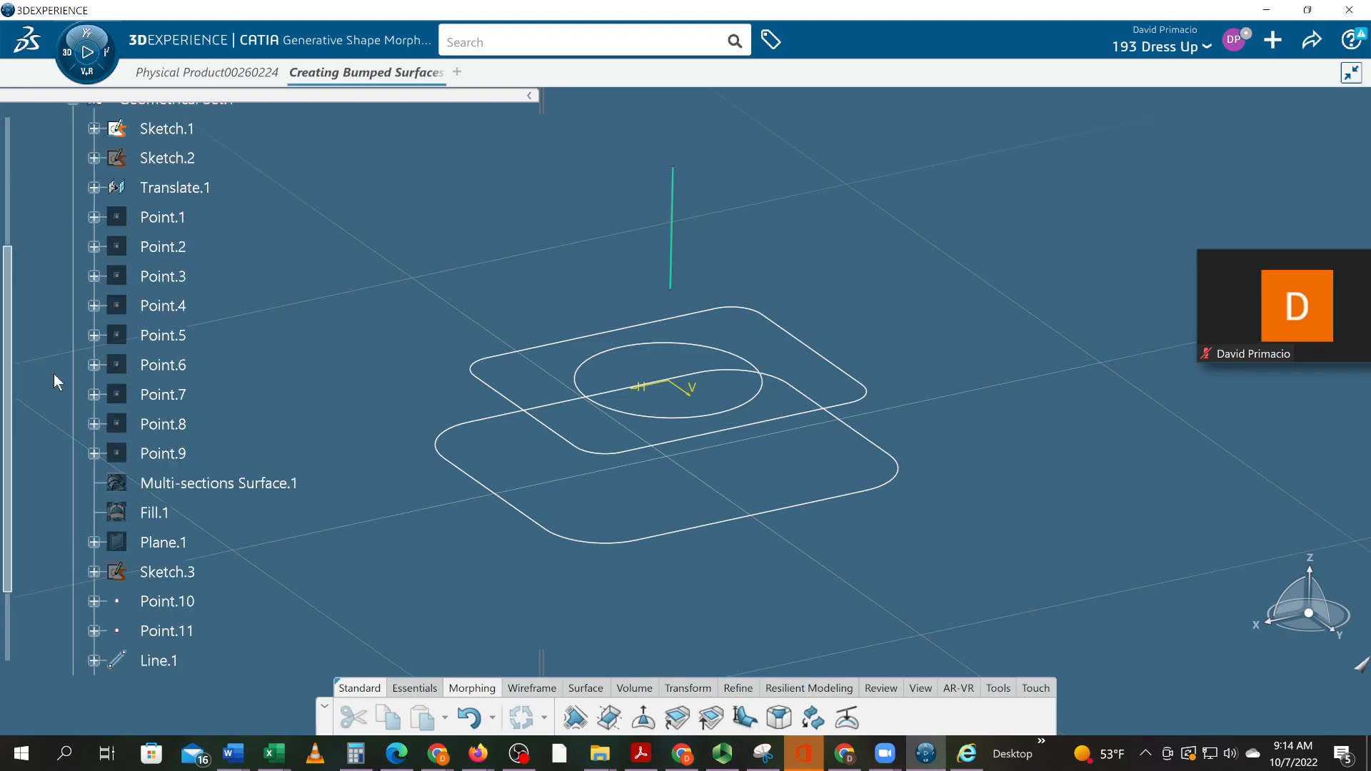
scroll(87, 379, up, 2)
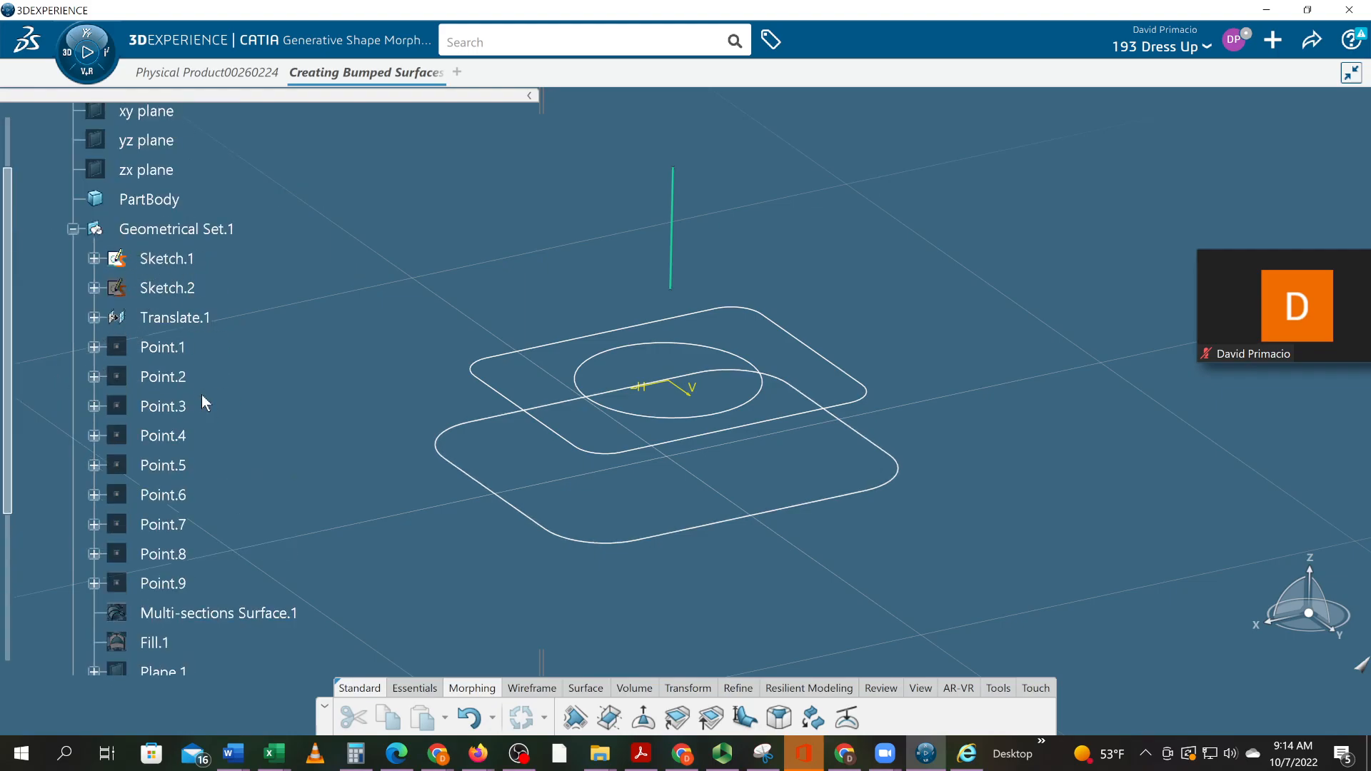
scroll(201, 392, down, 5)
right_click(165, 459)
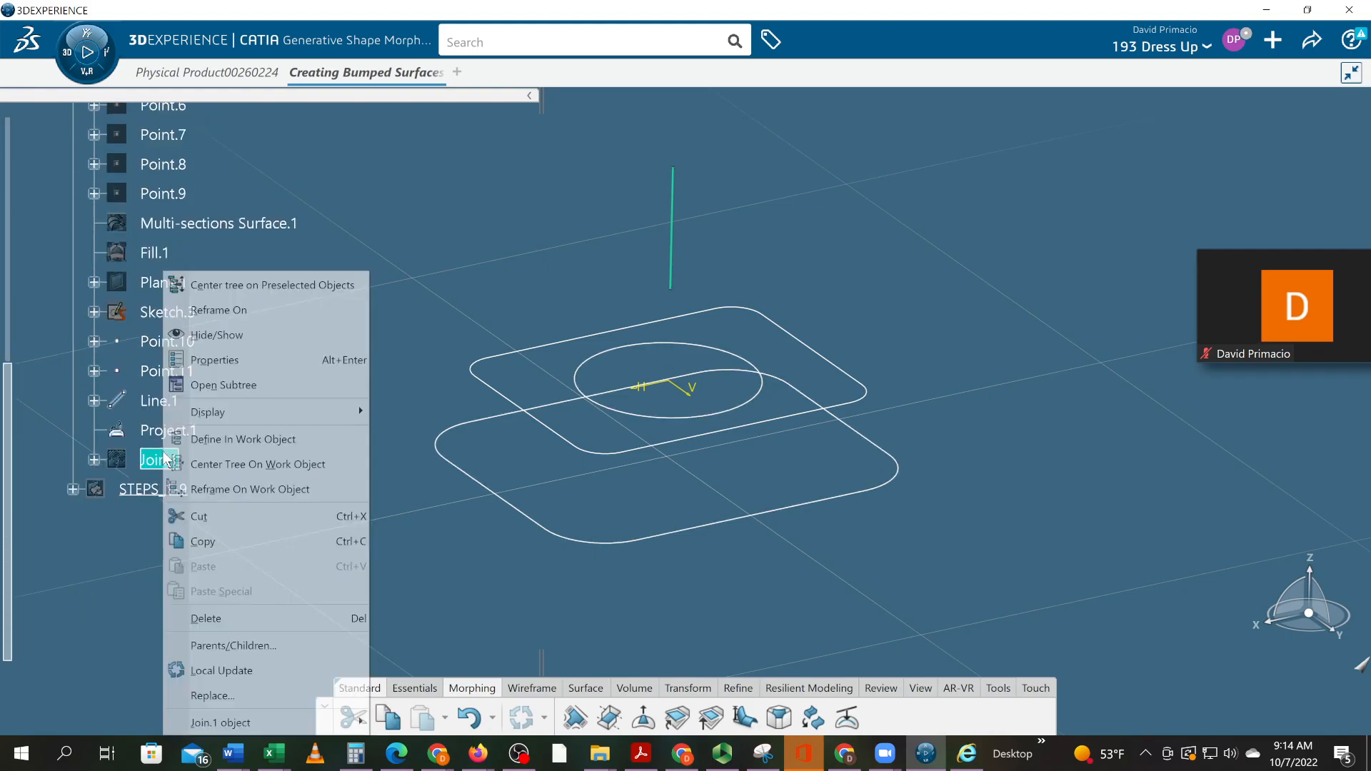
click(197, 345)
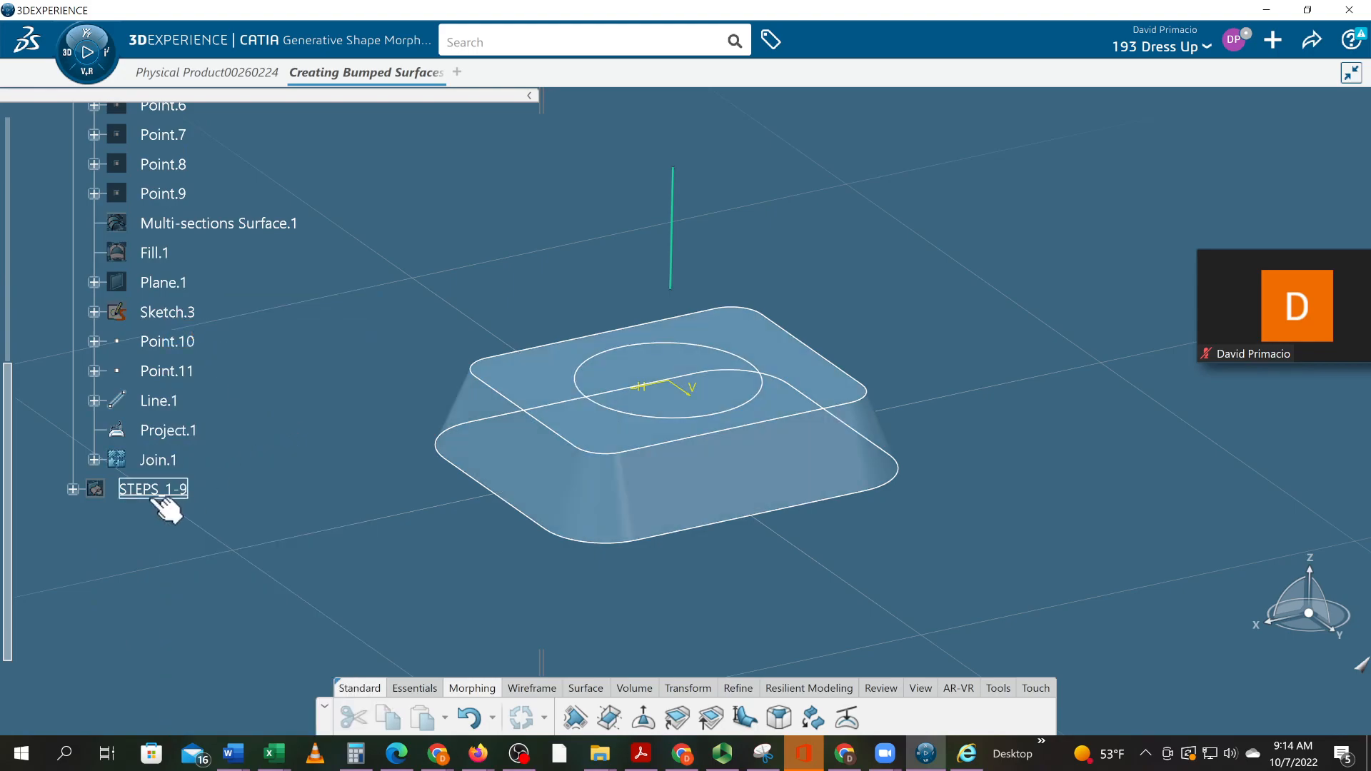
Step: Expand STEPS_1-9 to view Bump.1 in the tree and collapse Geometrical Set.1
click(73, 489)
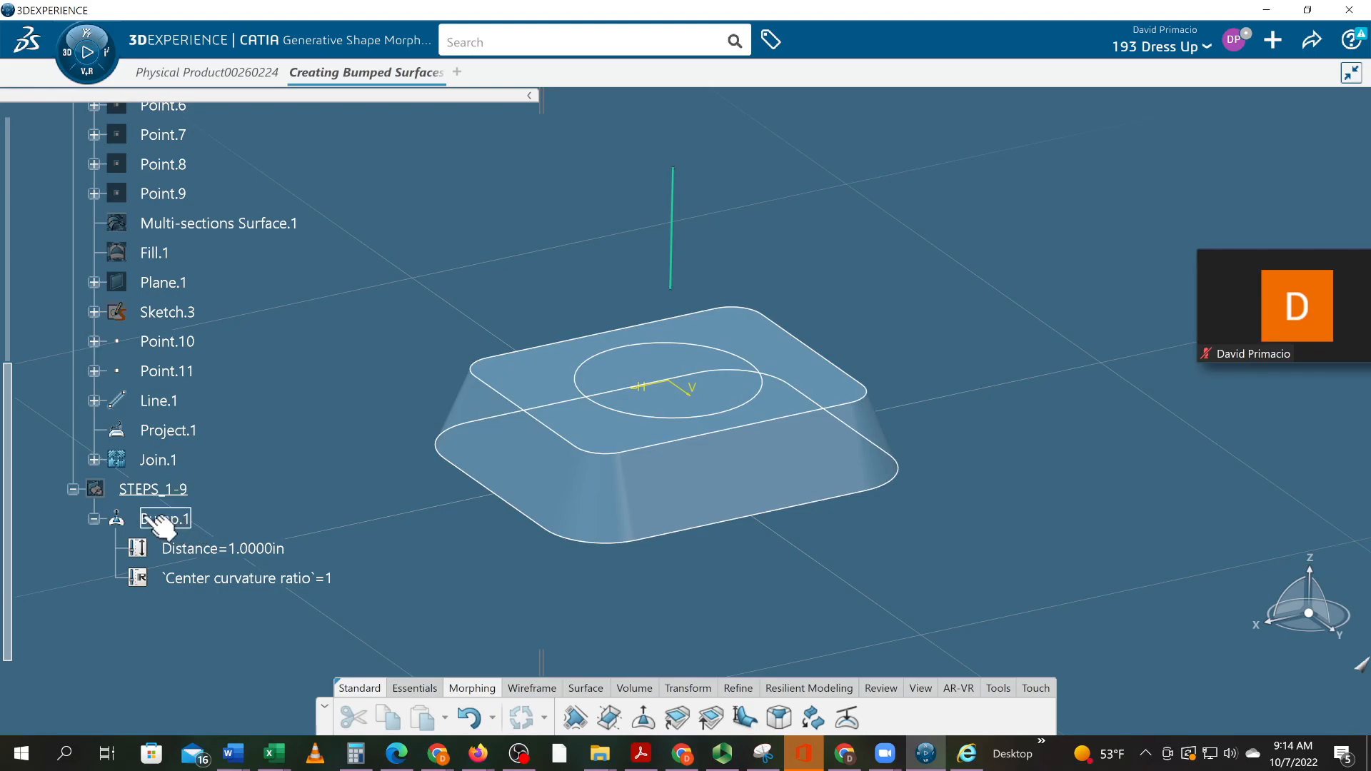
scroll(164, 527, up, 5)
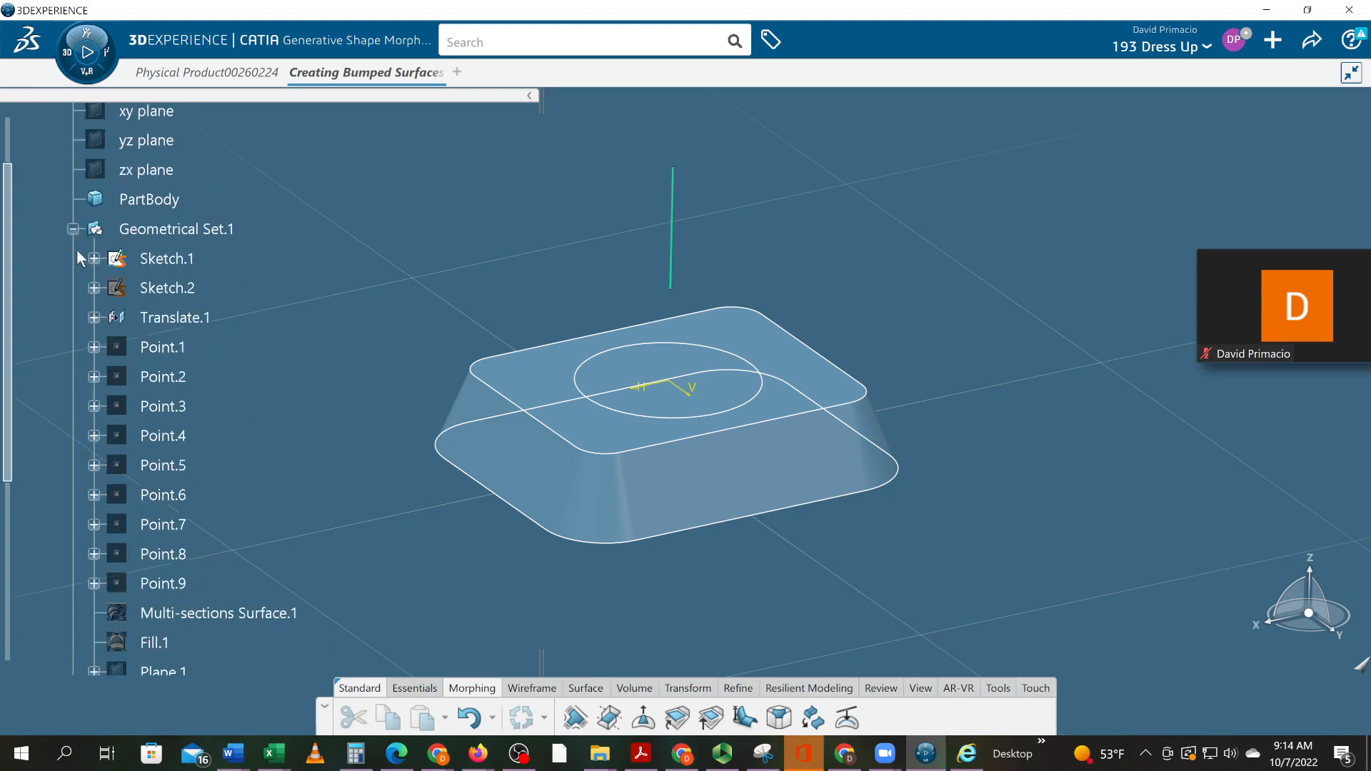
click(71, 230)
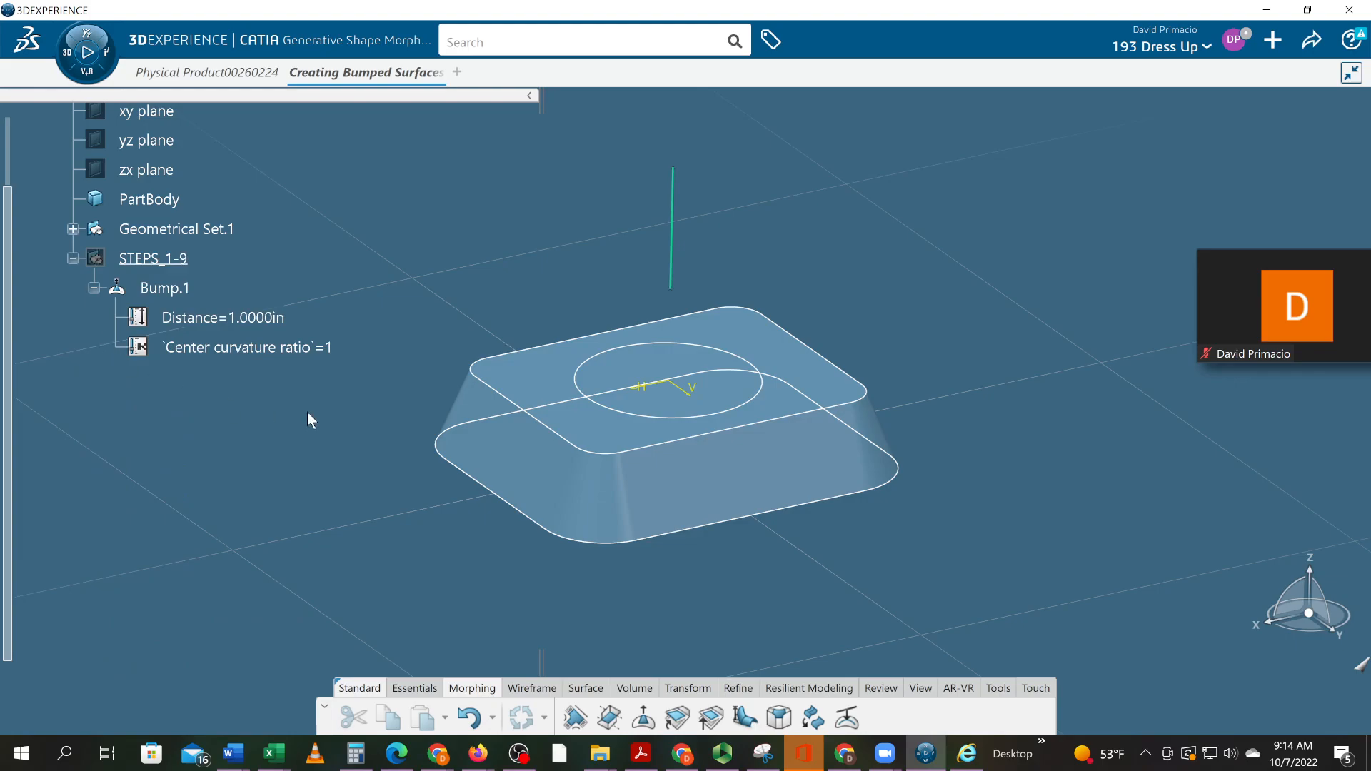
mouse_move(337, 449)
middle_down()
mouse_move(346, 462)
mouse_move(329, 451)
middle_up()
middle_drag(417, 509, 492, 573)
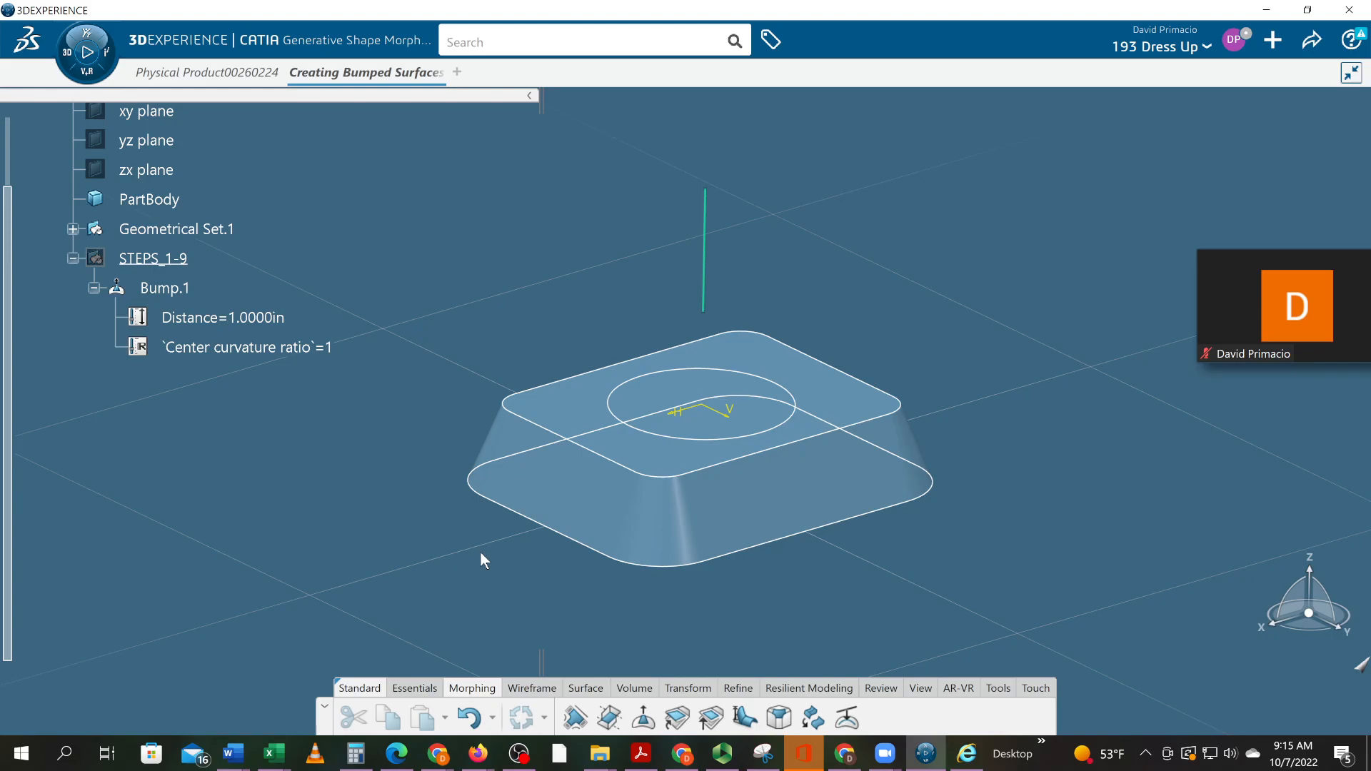
Step: Check the Stretch the bump instructions in the browser, then insert a new geometrical set under Part1 in 3DEXPERIENCE
key(alt+Tab)
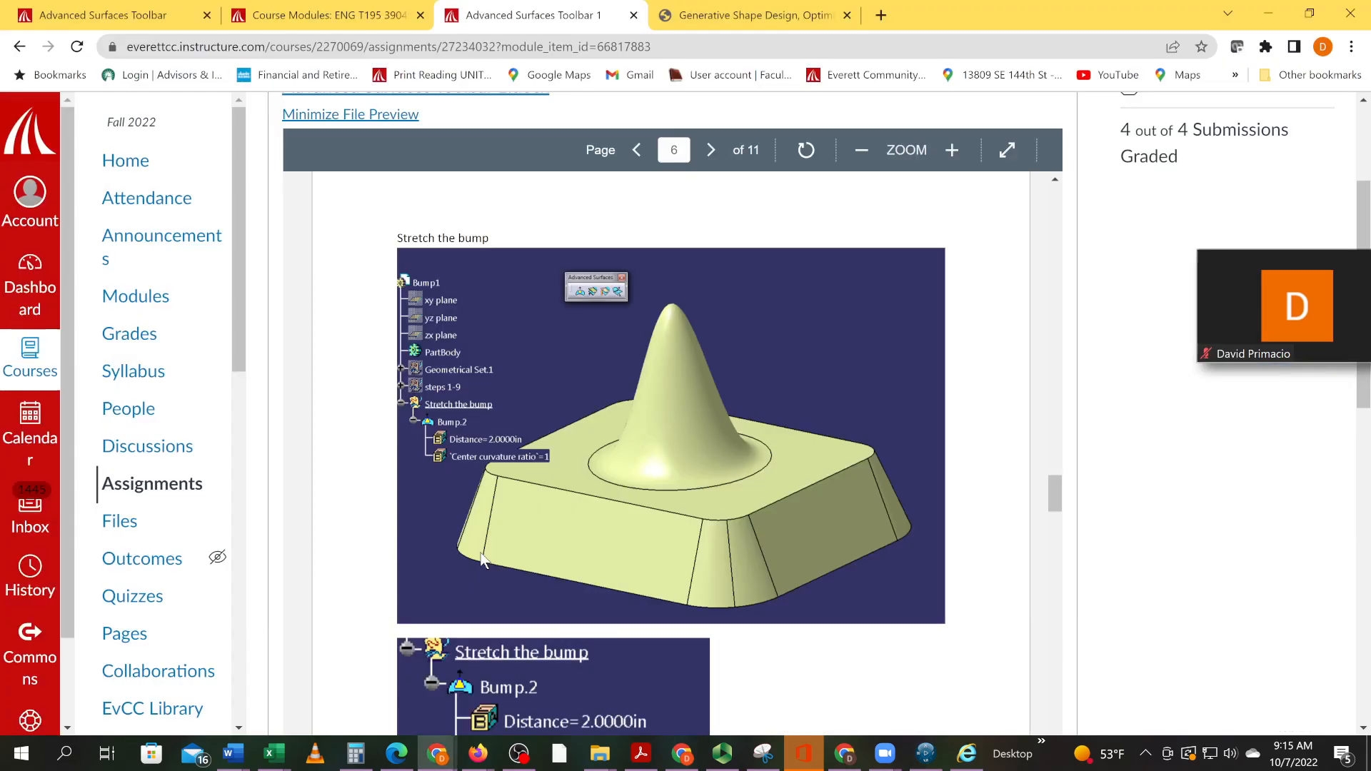
scroll(521, 563, down, 3)
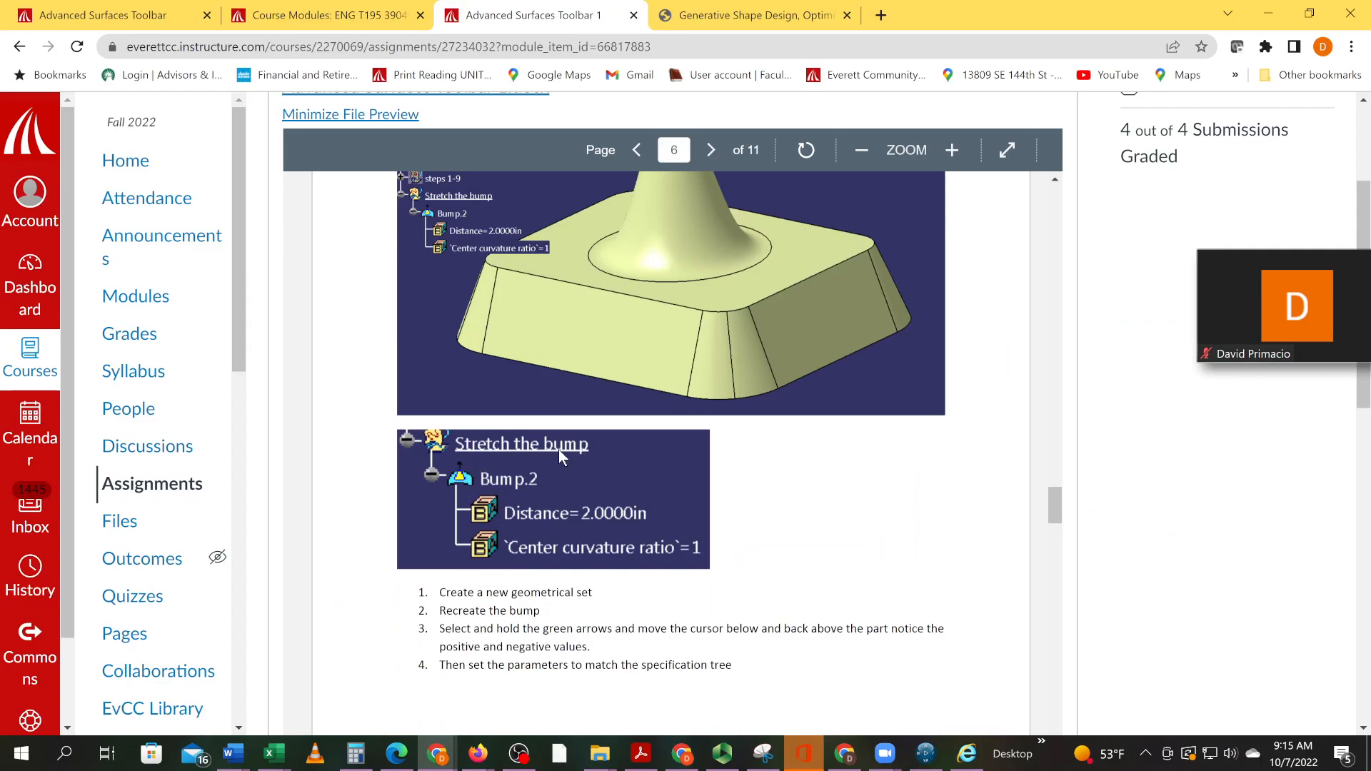
key(alt+Tab)
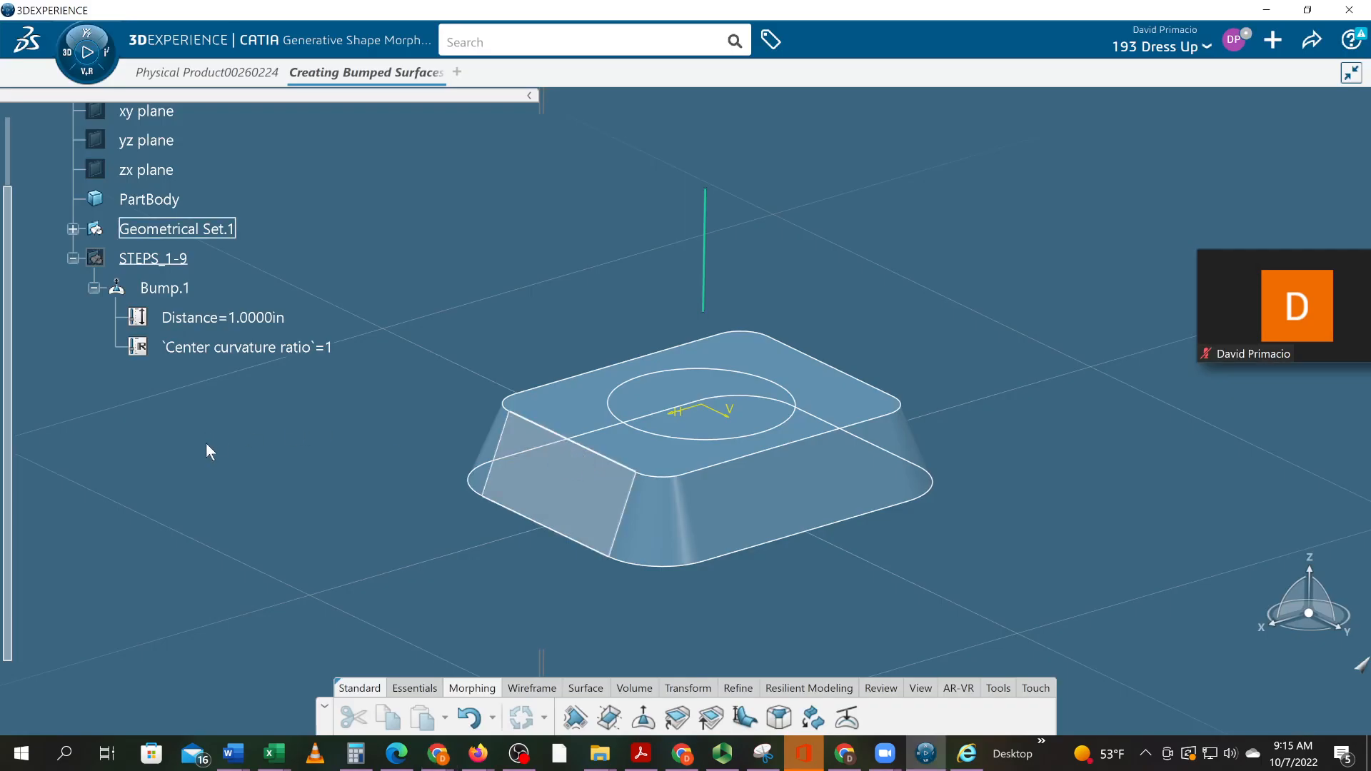
scroll(214, 350, up, 3)
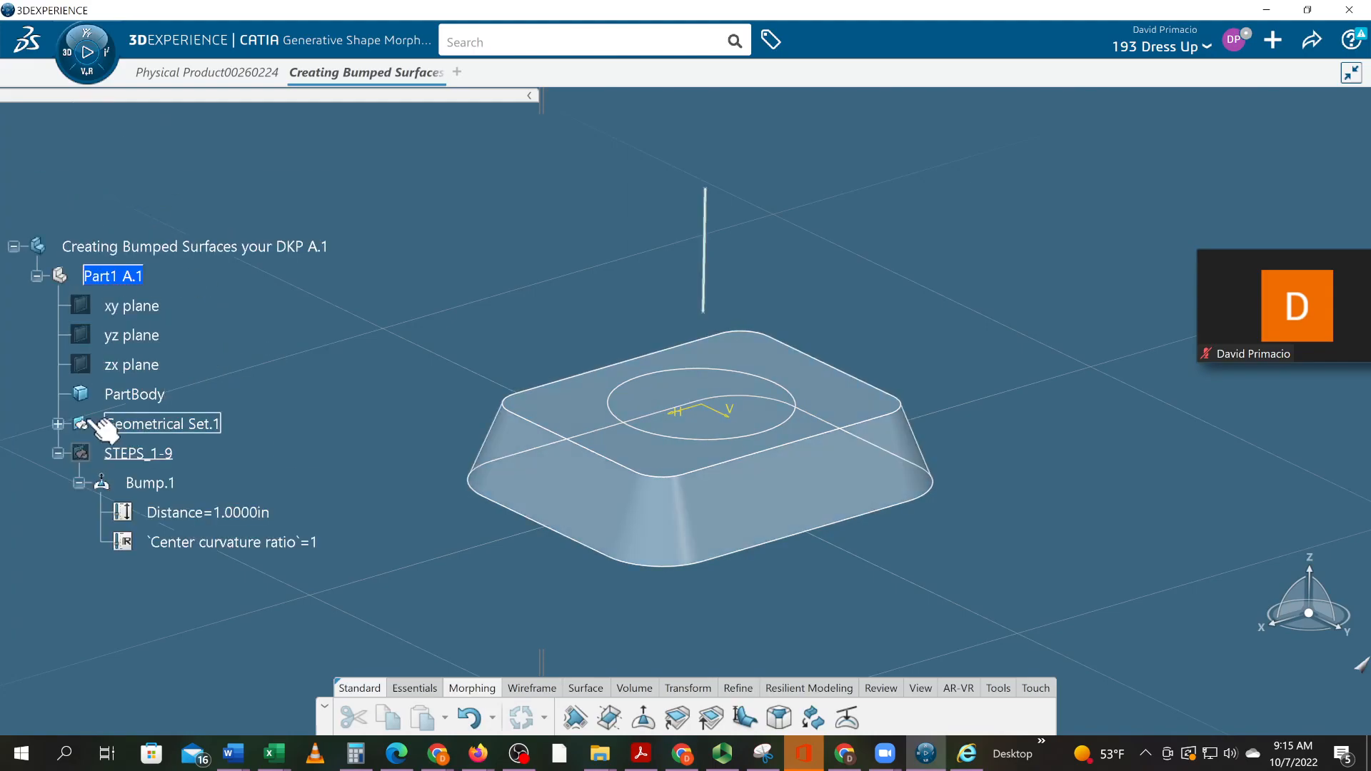
click(58, 452)
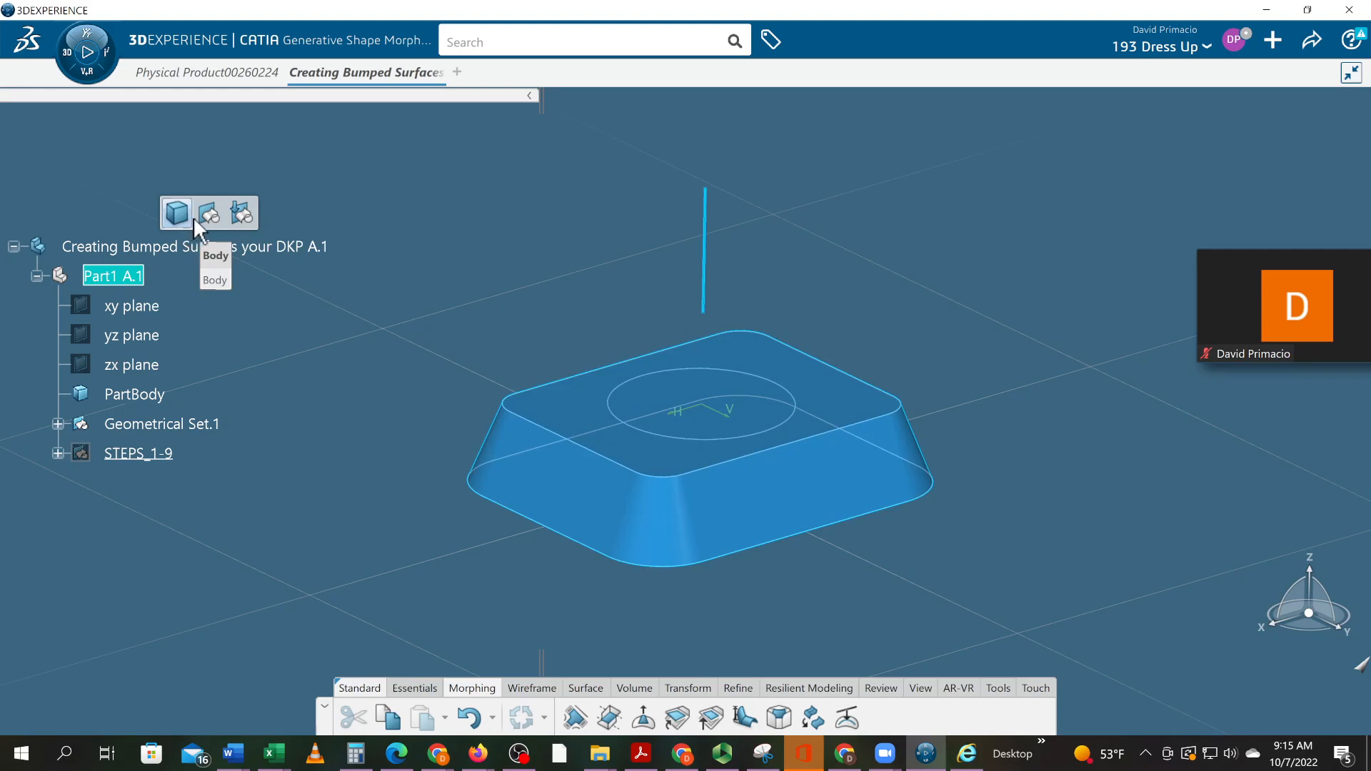
click(239, 213)
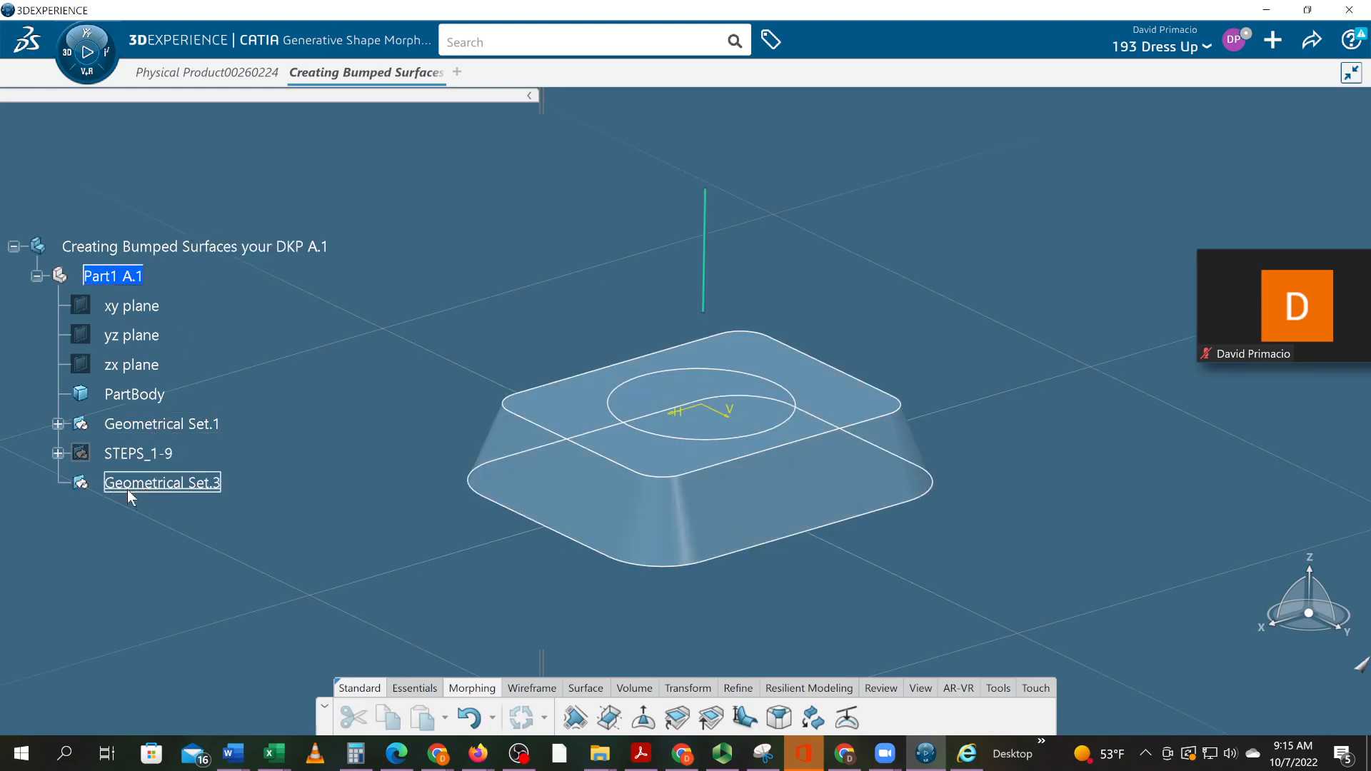
Step: Rename the new geometrical set as STRETCH THE BUMP, checking the wording against the assignment page
right_click(129, 487)
click(223, 115)
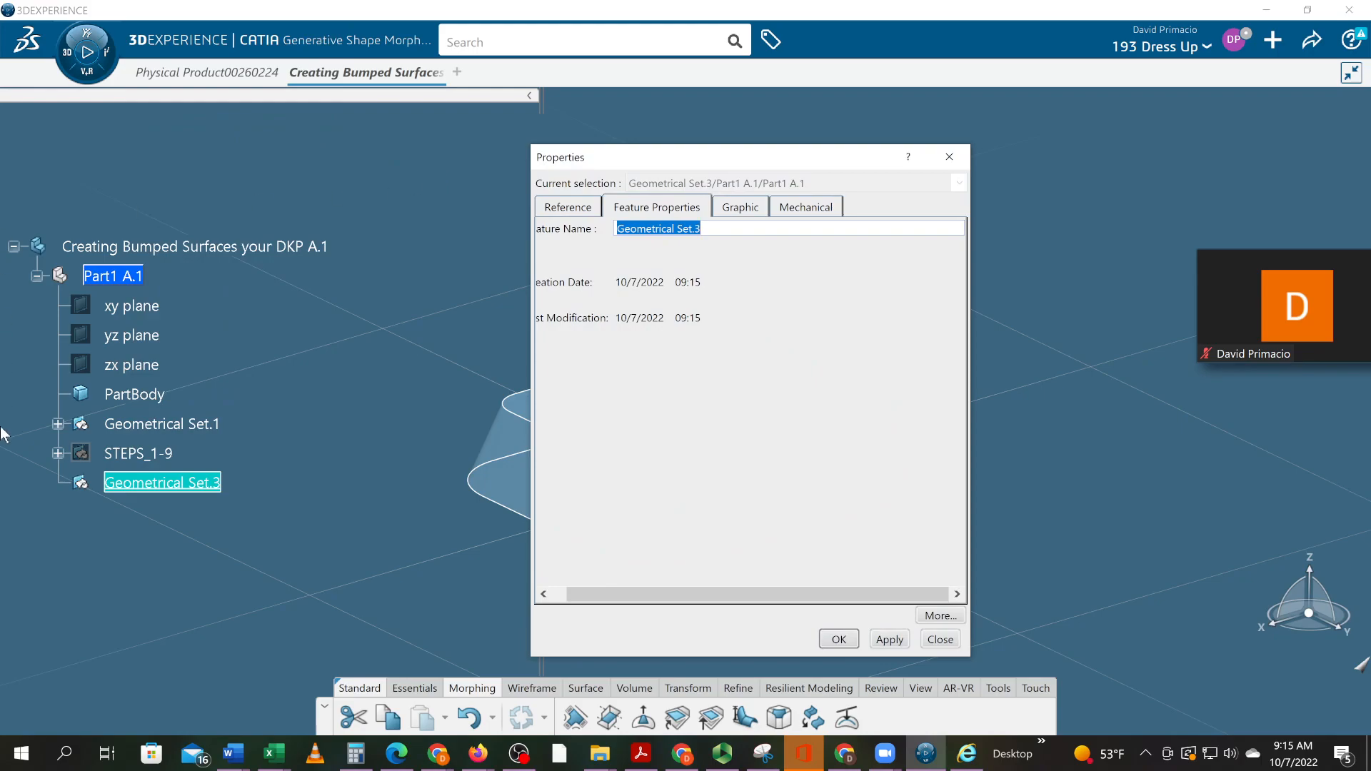
key(Caps_Lock)
key(BackSpace)
key(Caps_Lock)
text(STRECH T)
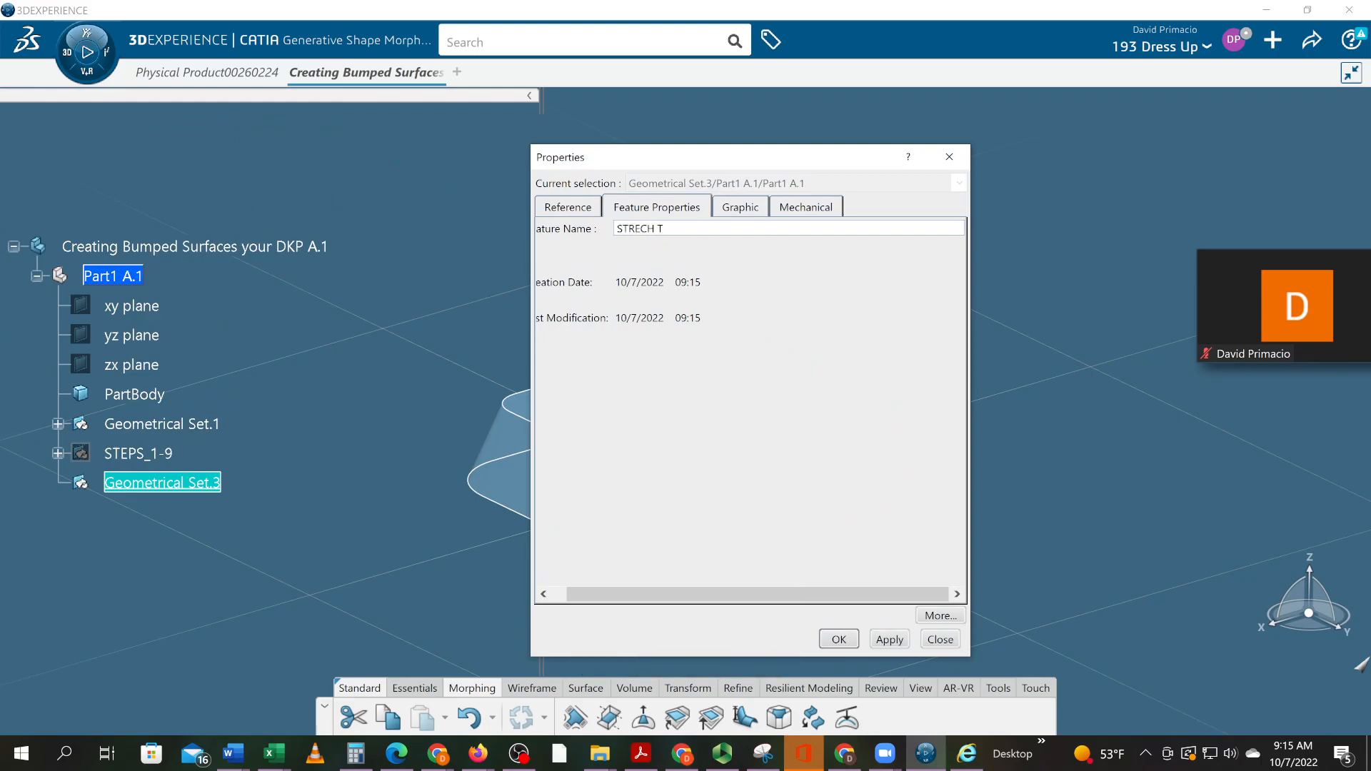
key(BackSpace)
key(BackSpace)
key(BackSpace)
key(BackSpace)
key(alt+Tab)
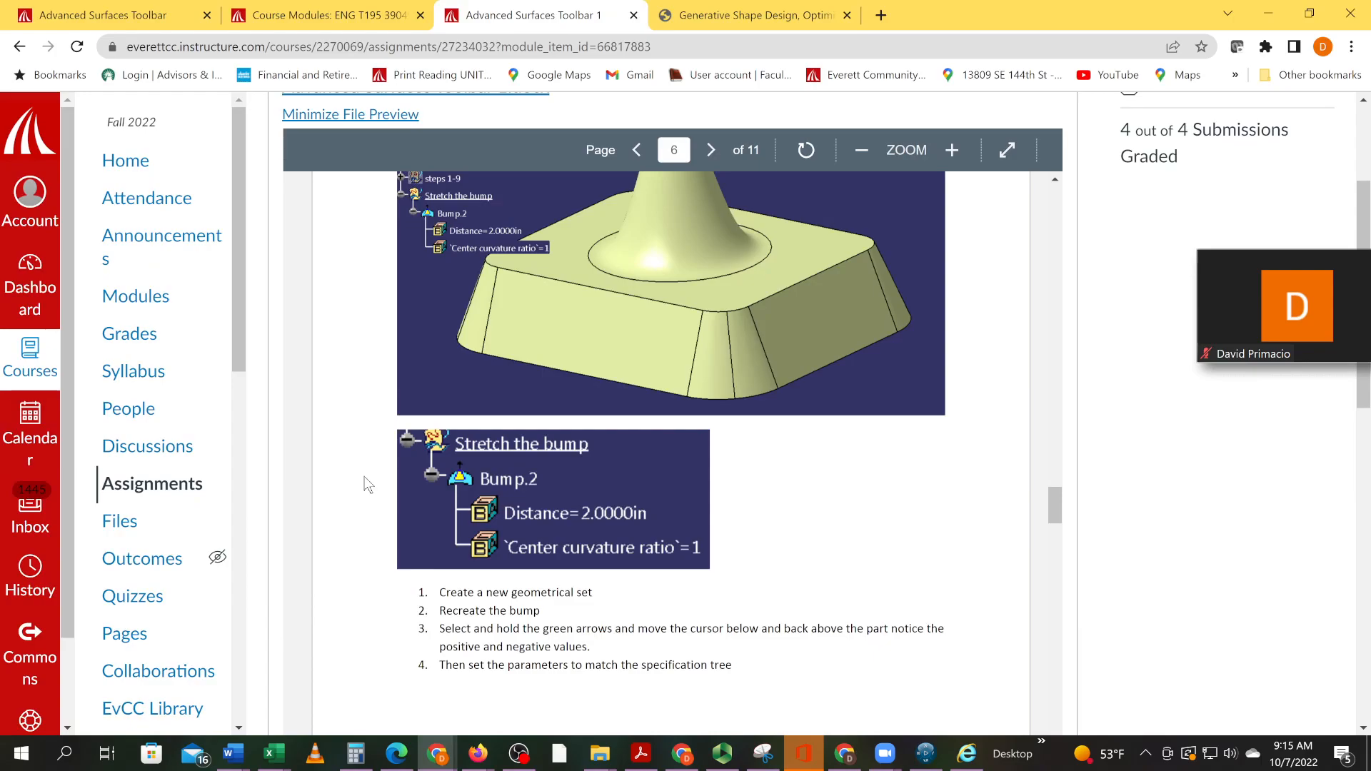
key(alt+Tab)
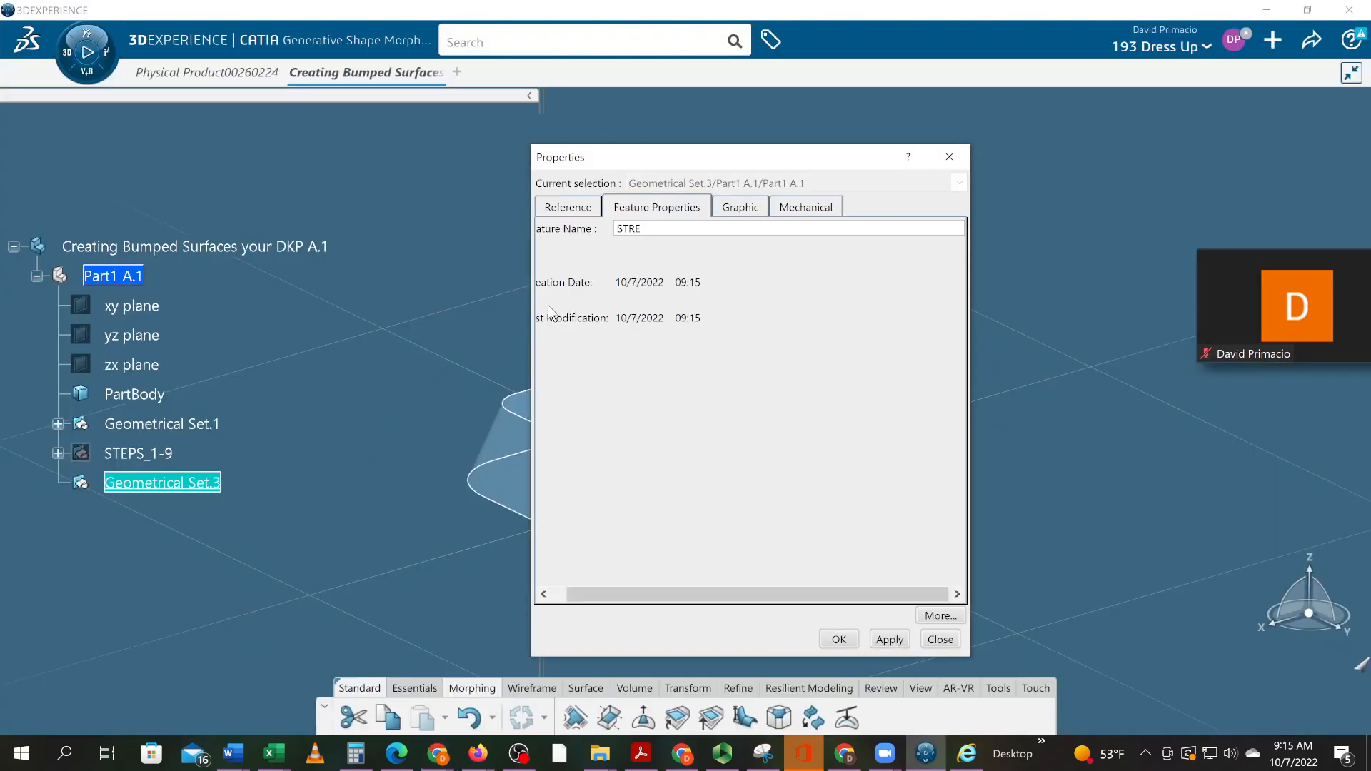
click(640, 229)
text(TCH THE BUMB)
key(BackSpace)
text(P)
key(Return)
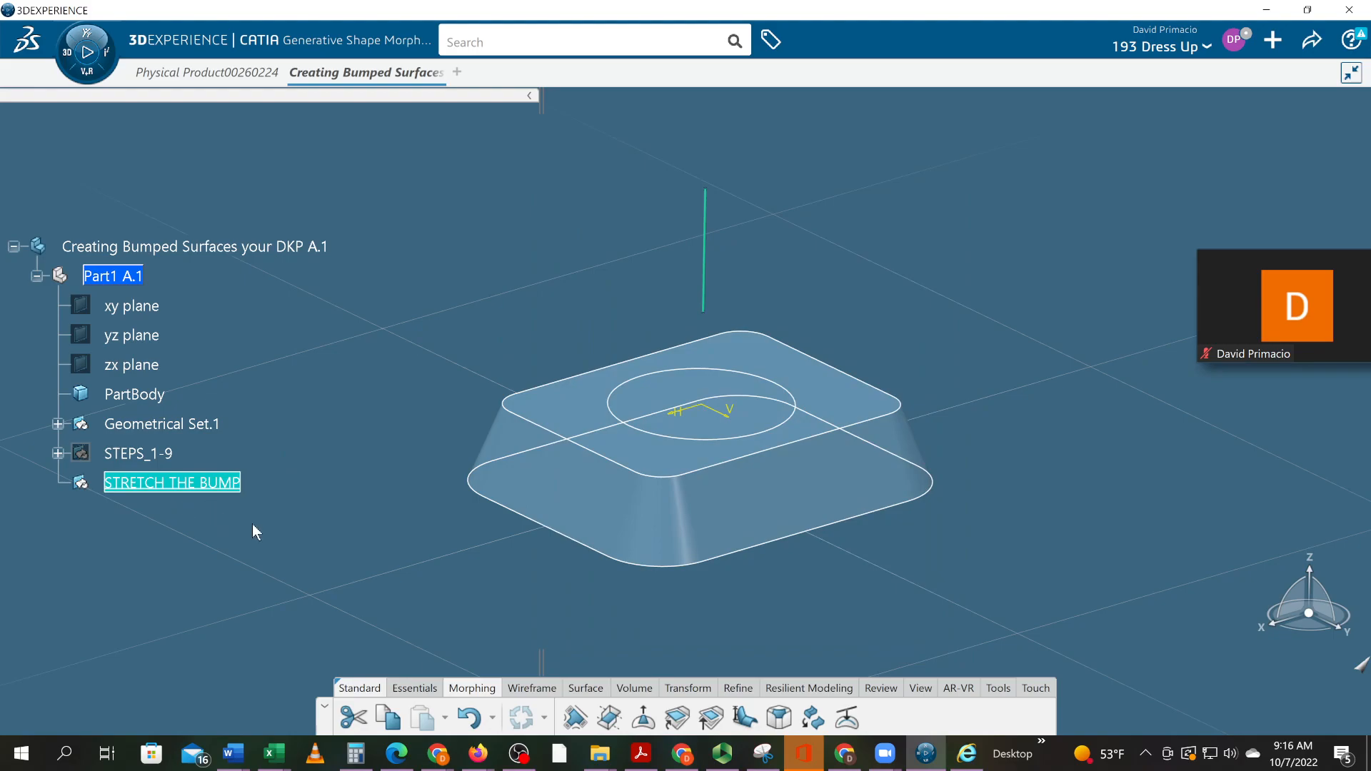
Step: Start a Bump deformation of Join.1 with Project.1 as limit curve, Point.11 as deformation center and Line.1 as direction
mouse_move(374, 550)
middle_down()
mouse_move(367, 534)
mouse_move(391, 568)
mouse_move(388, 555)
middle_up()
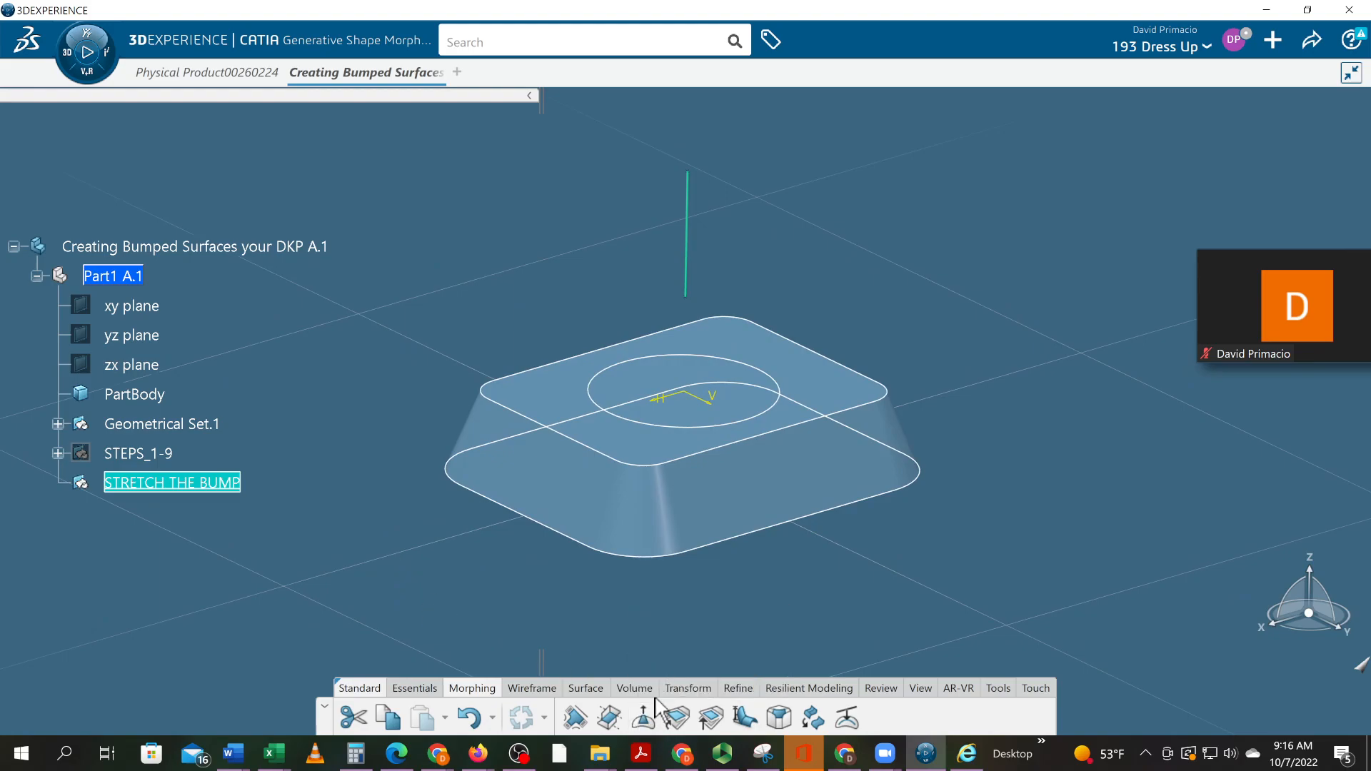
click(643, 717)
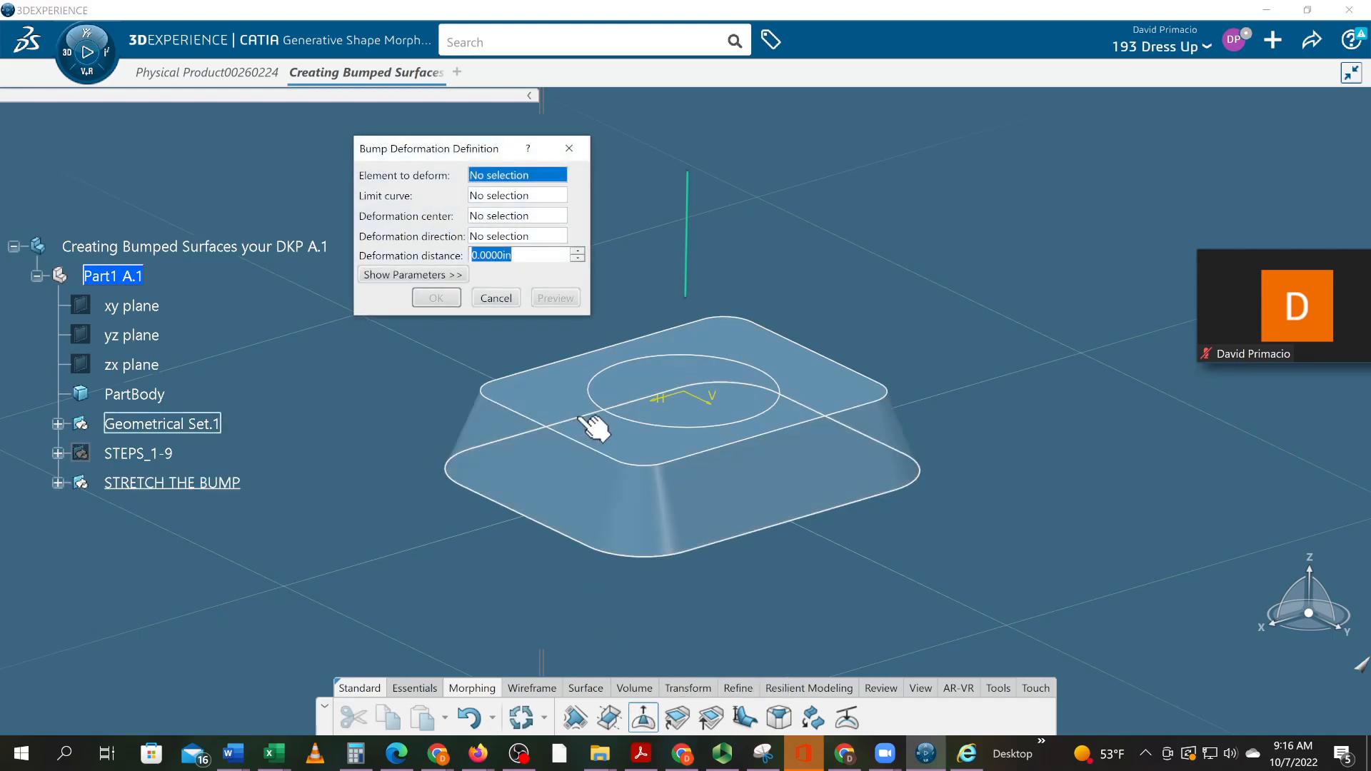
click(608, 427)
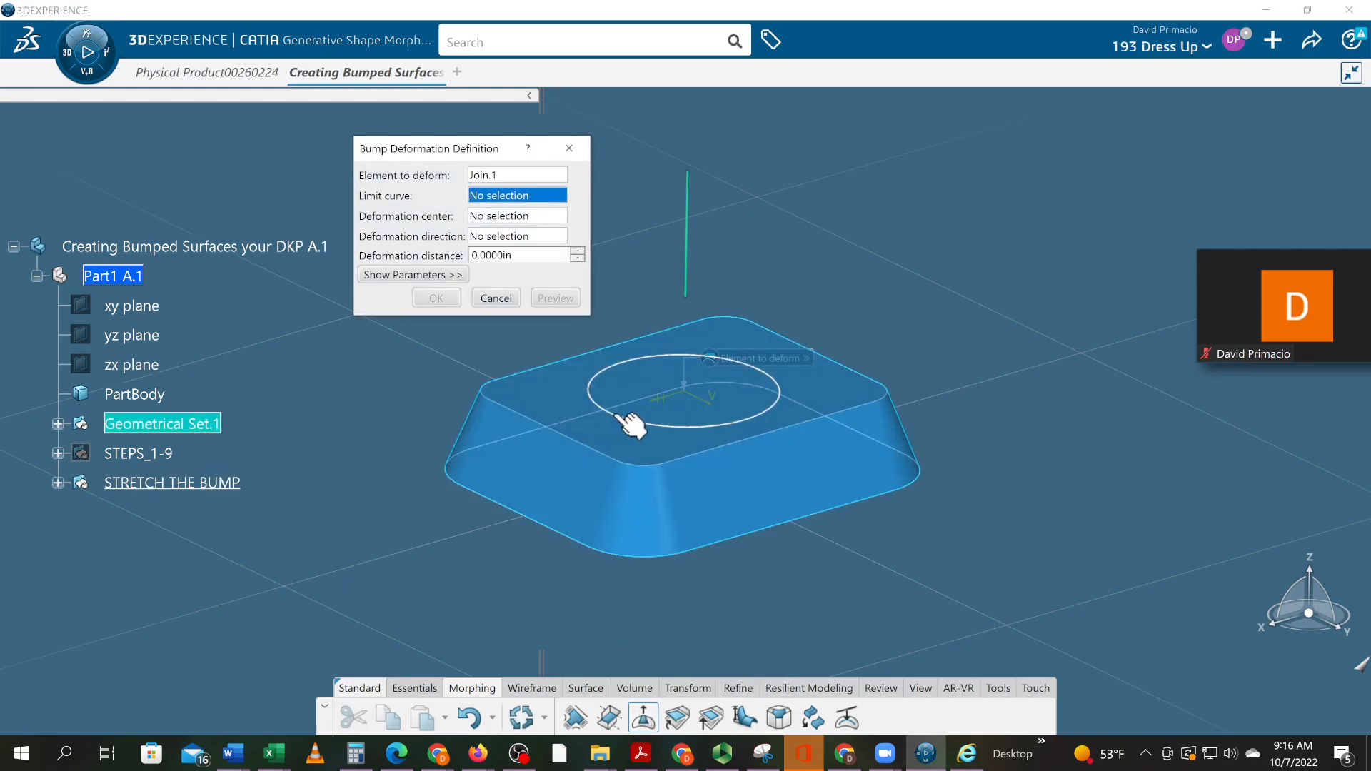
click(627, 419)
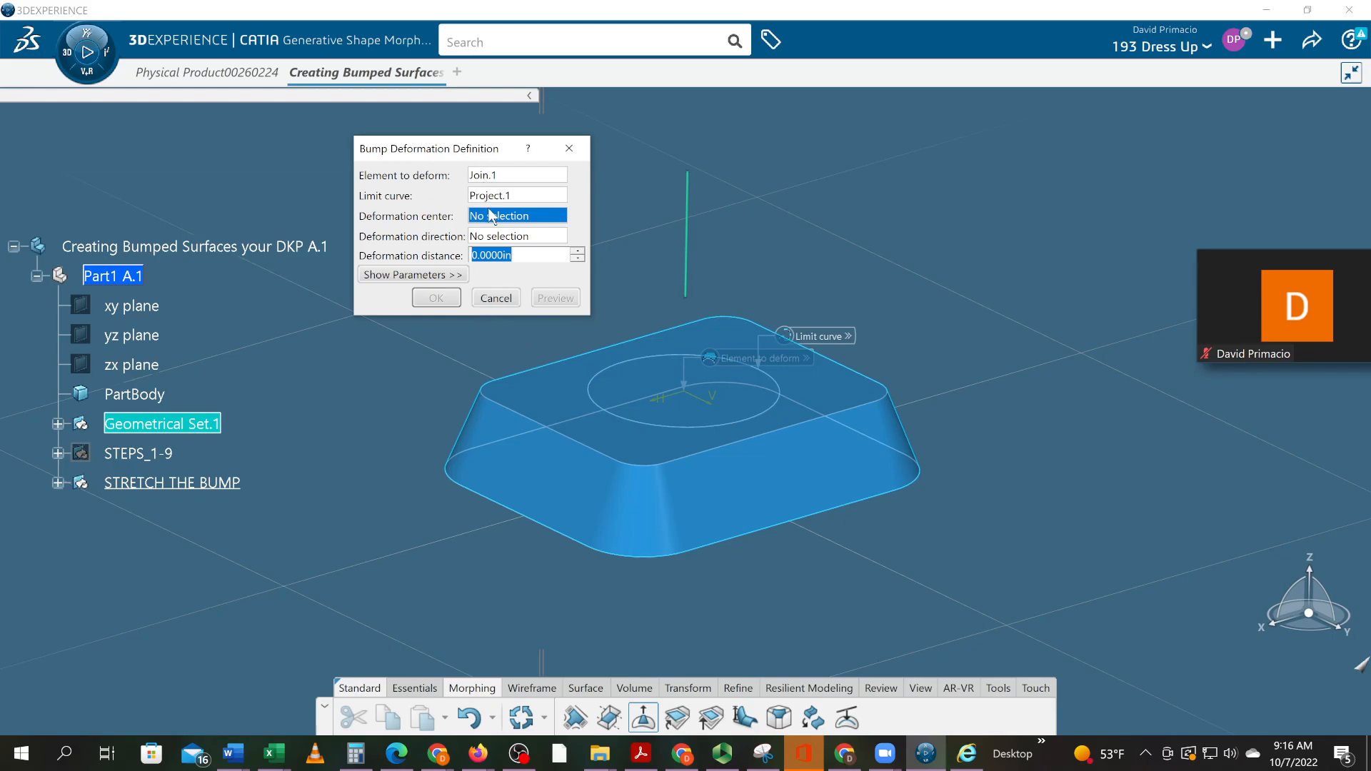
click(688, 173)
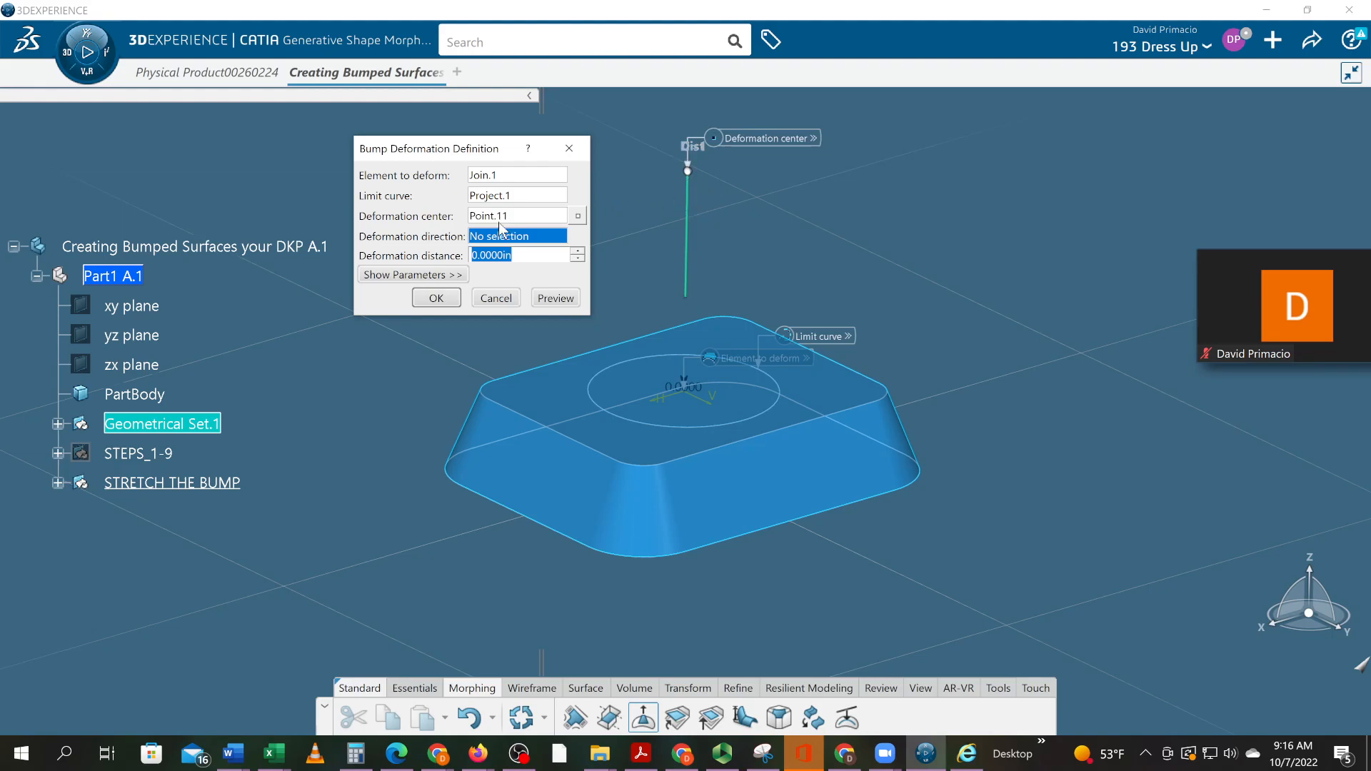
click(689, 227)
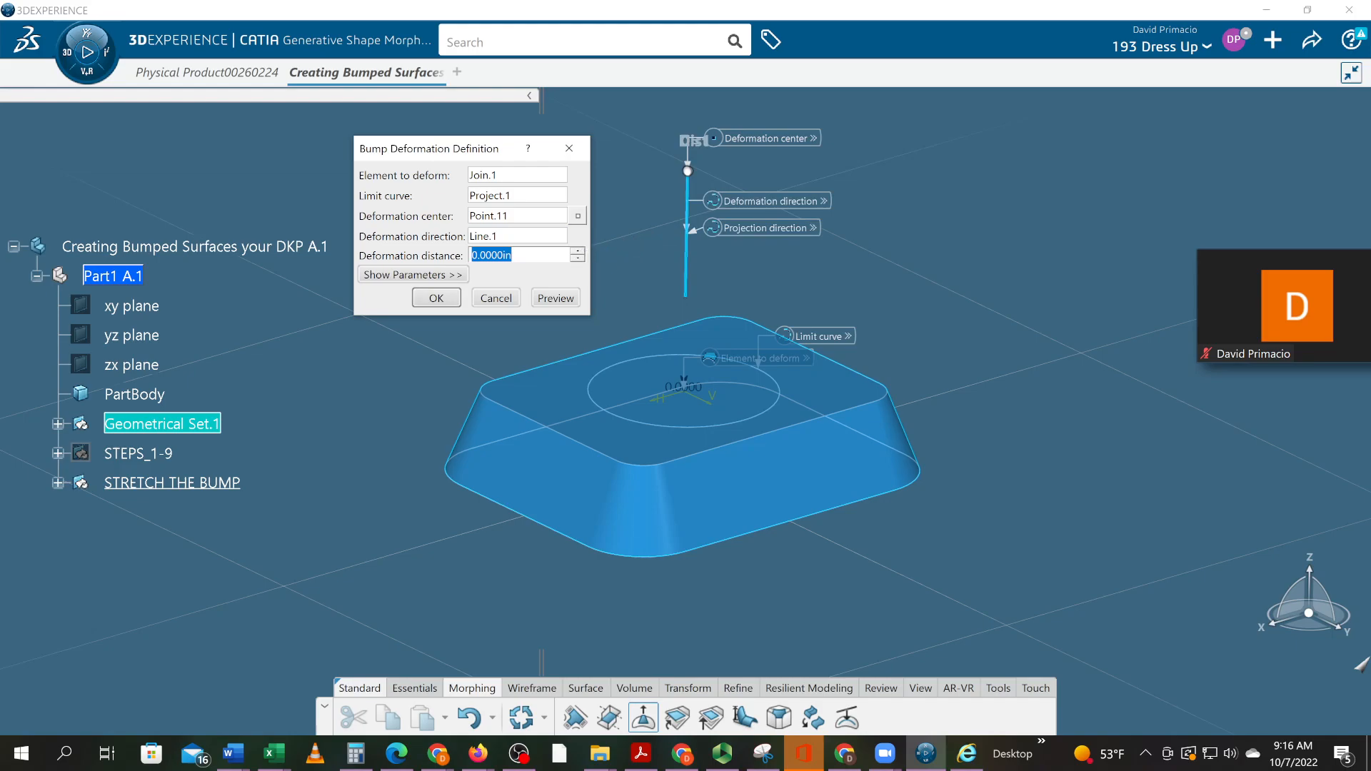
Step: Preview the bump at a 1 in deformation distance and raise the distance to 4 in
text(1)
click(555, 298)
middle_drag(537, 412, 563, 500)
mouse_move(465, 393)
middle_down()
mouse_move(496, 422)
mouse_move(480, 401)
middle_up()
click(577, 252)
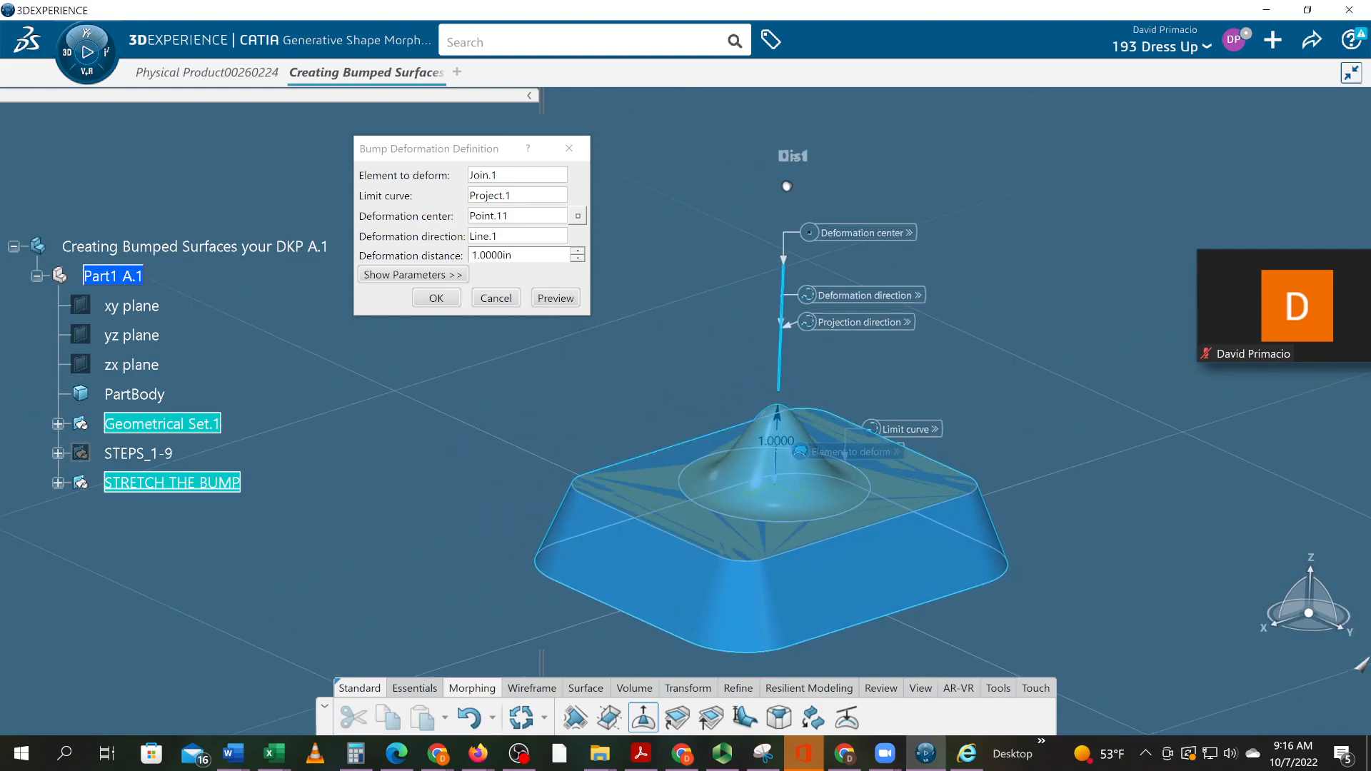
click(576, 252)
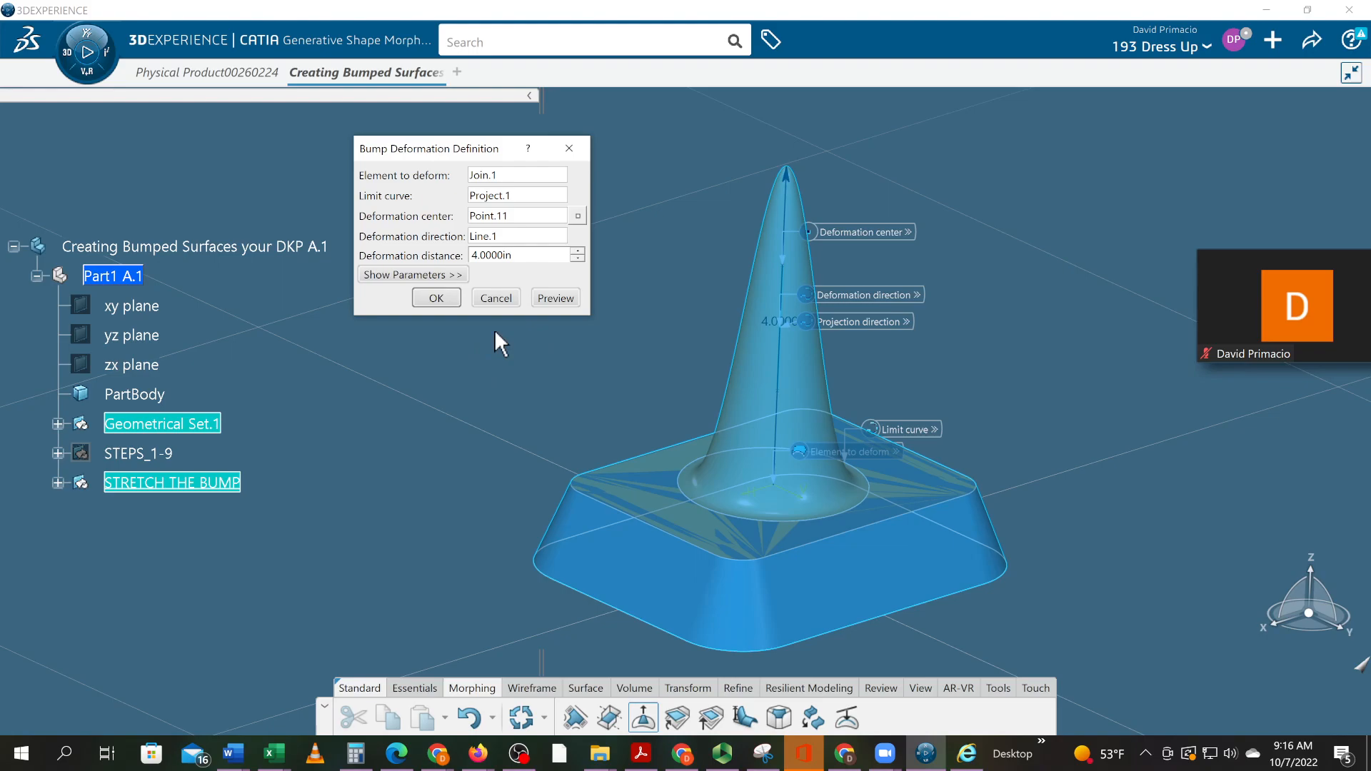
Step: Check the required distance in the browser's assignment page, then finish the bump in 3DEXPERIENCE with a 2 in deformation distance
key(alt+Tab)
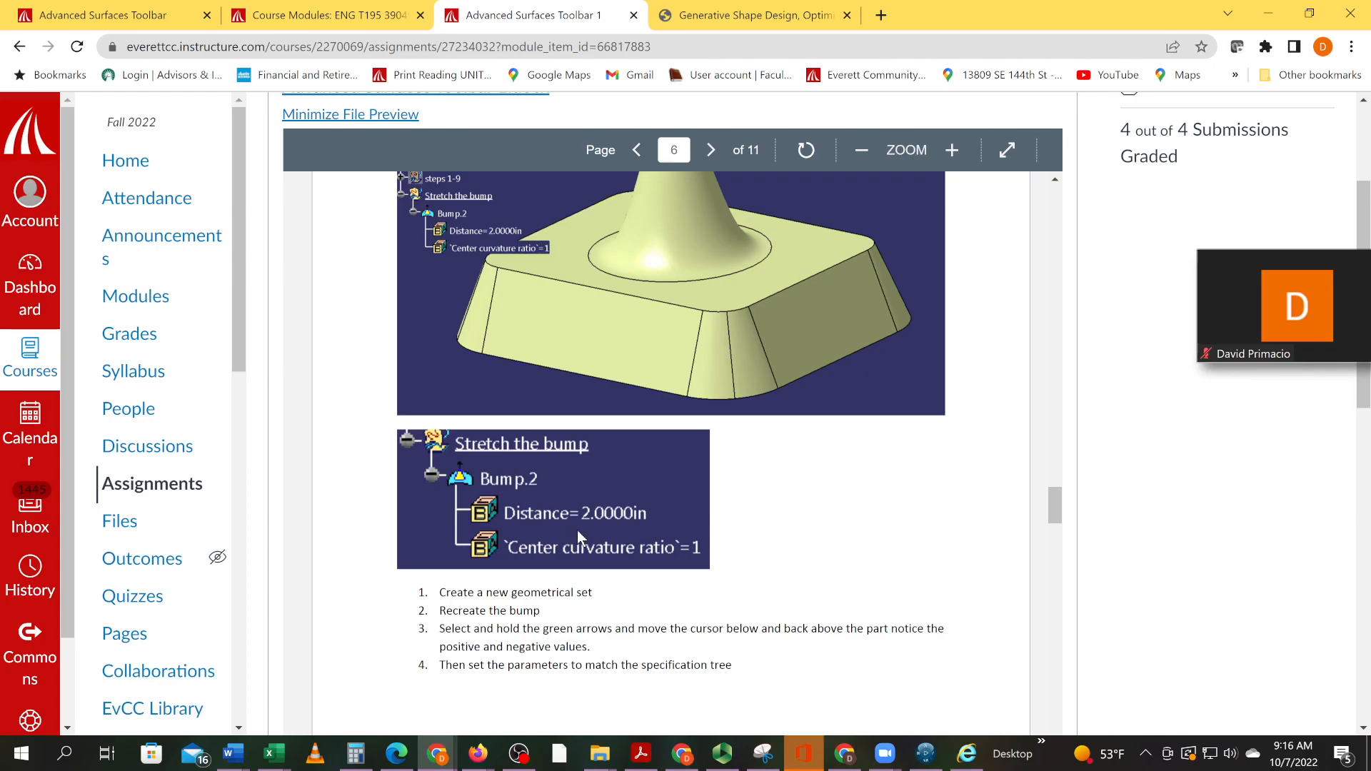
key(alt+Tab)
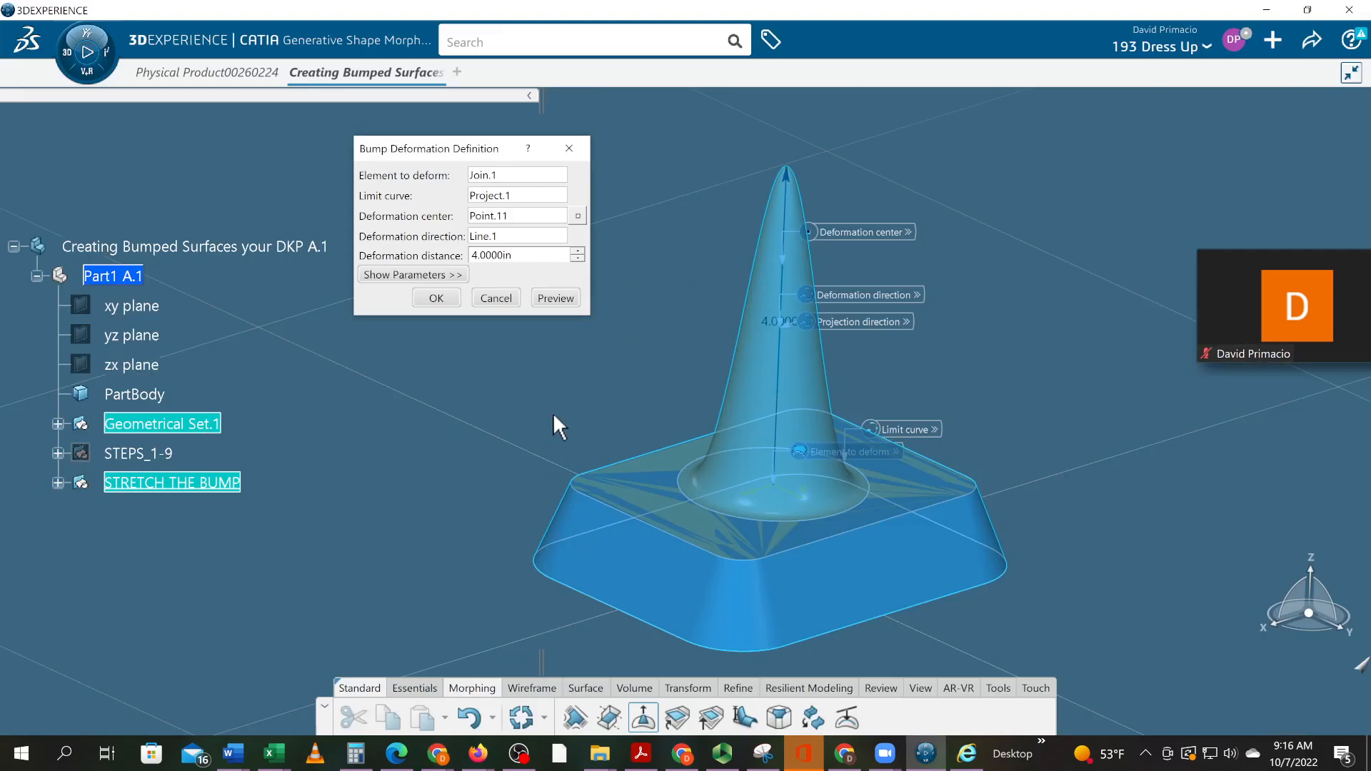
drag(517, 256, 464, 263)
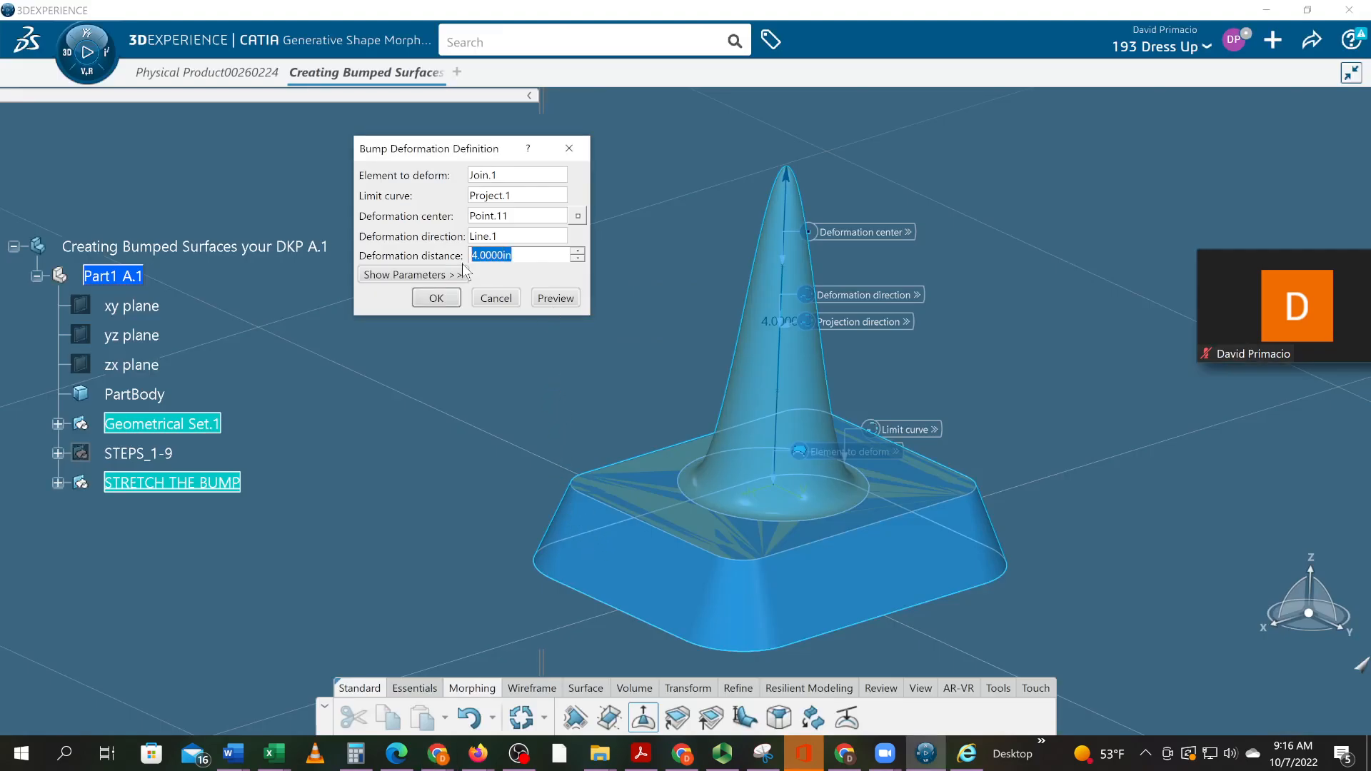
key(Return)
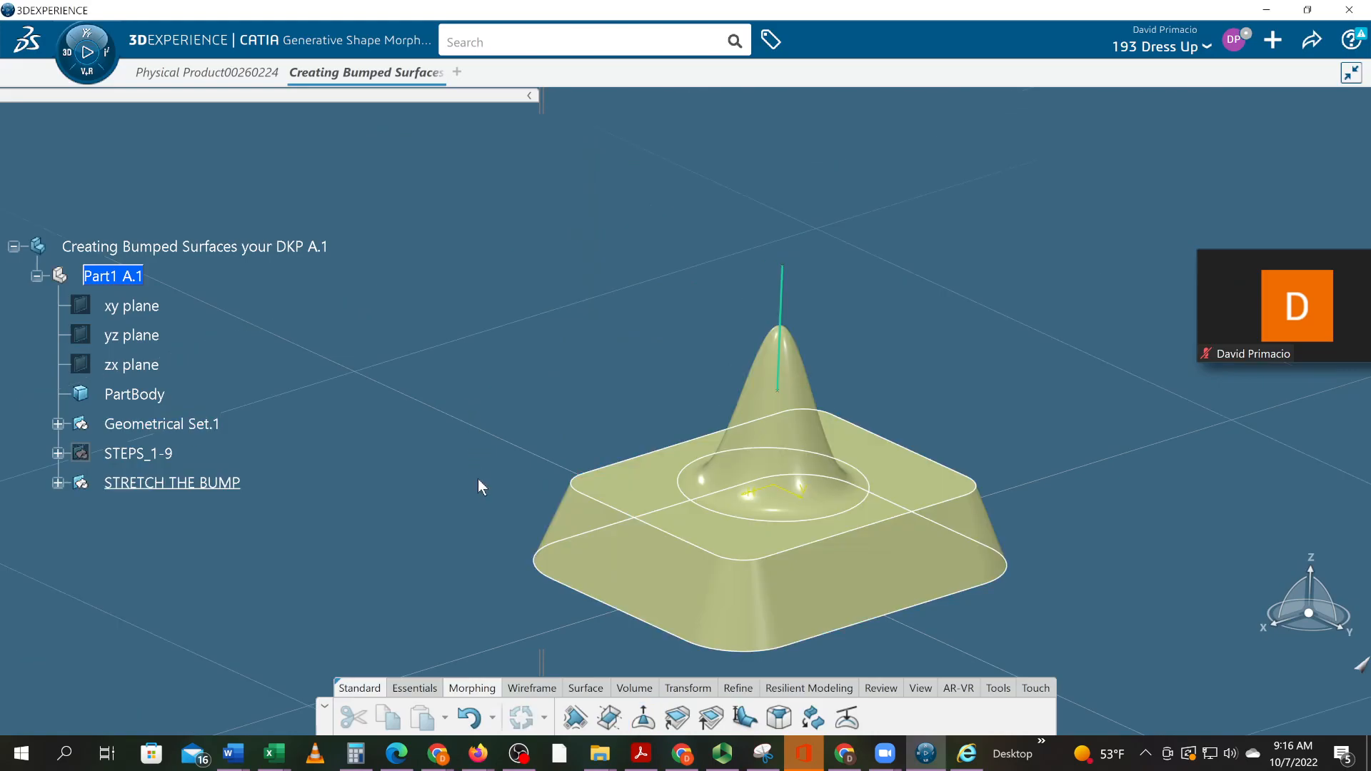
middle_drag(474, 594, 443, 574)
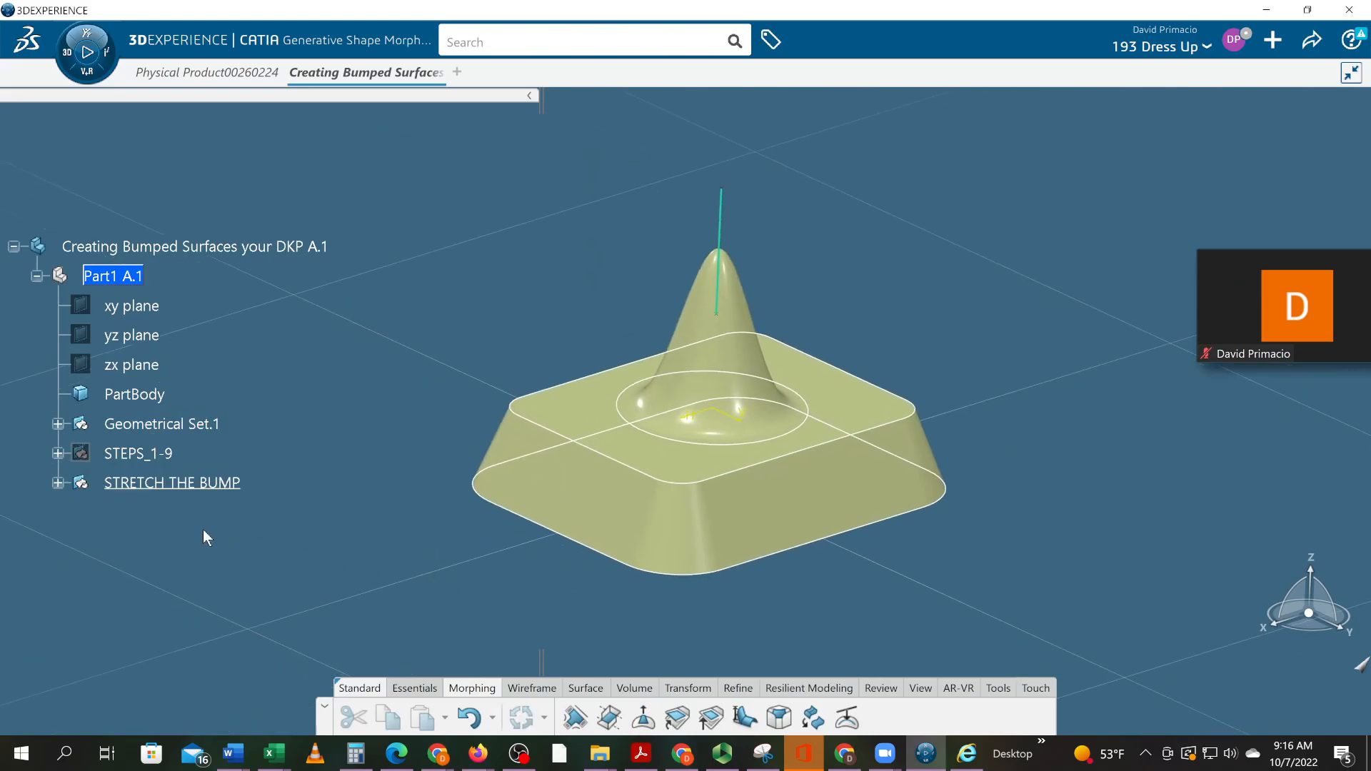
Step: Hide the STRETCH THE BUMP geometrical set and insert a new geometrical set under Part1
right_click(189, 485)
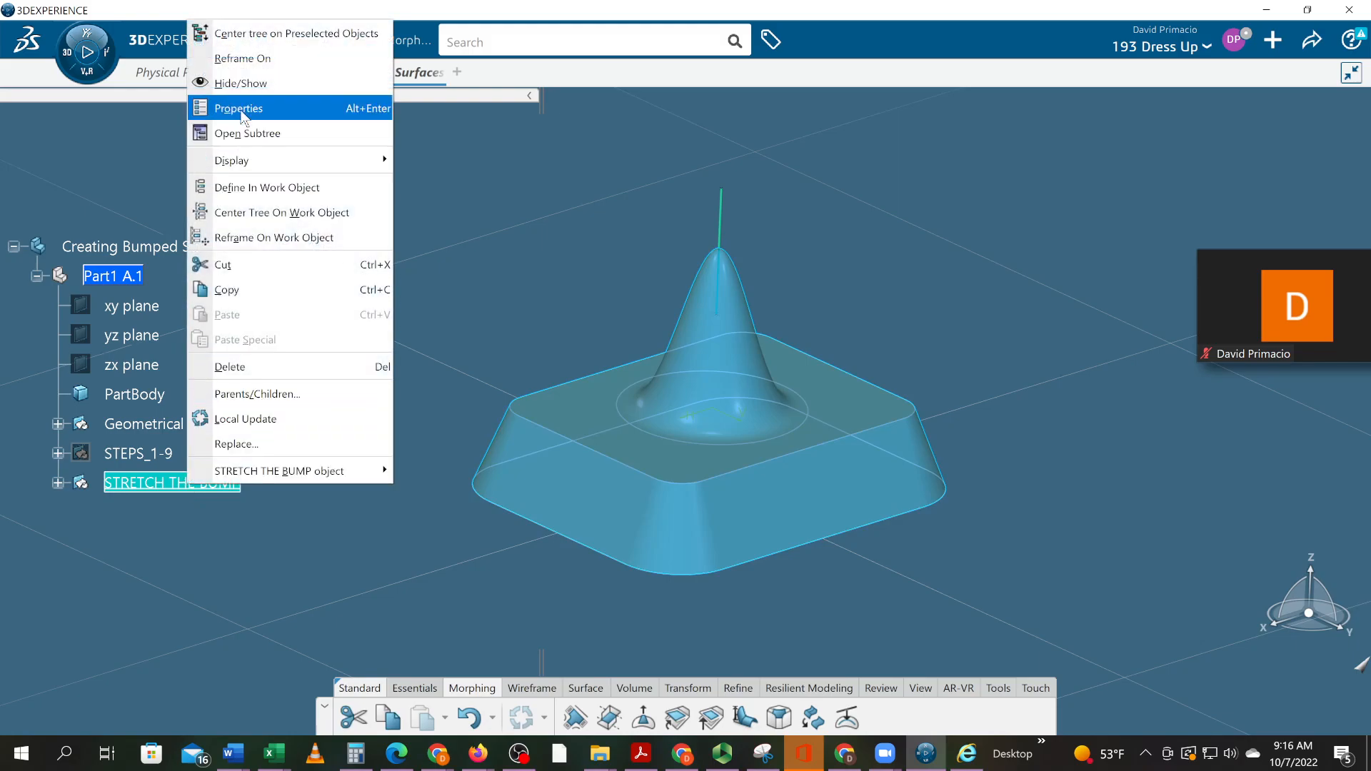
click(240, 82)
click(135, 278)
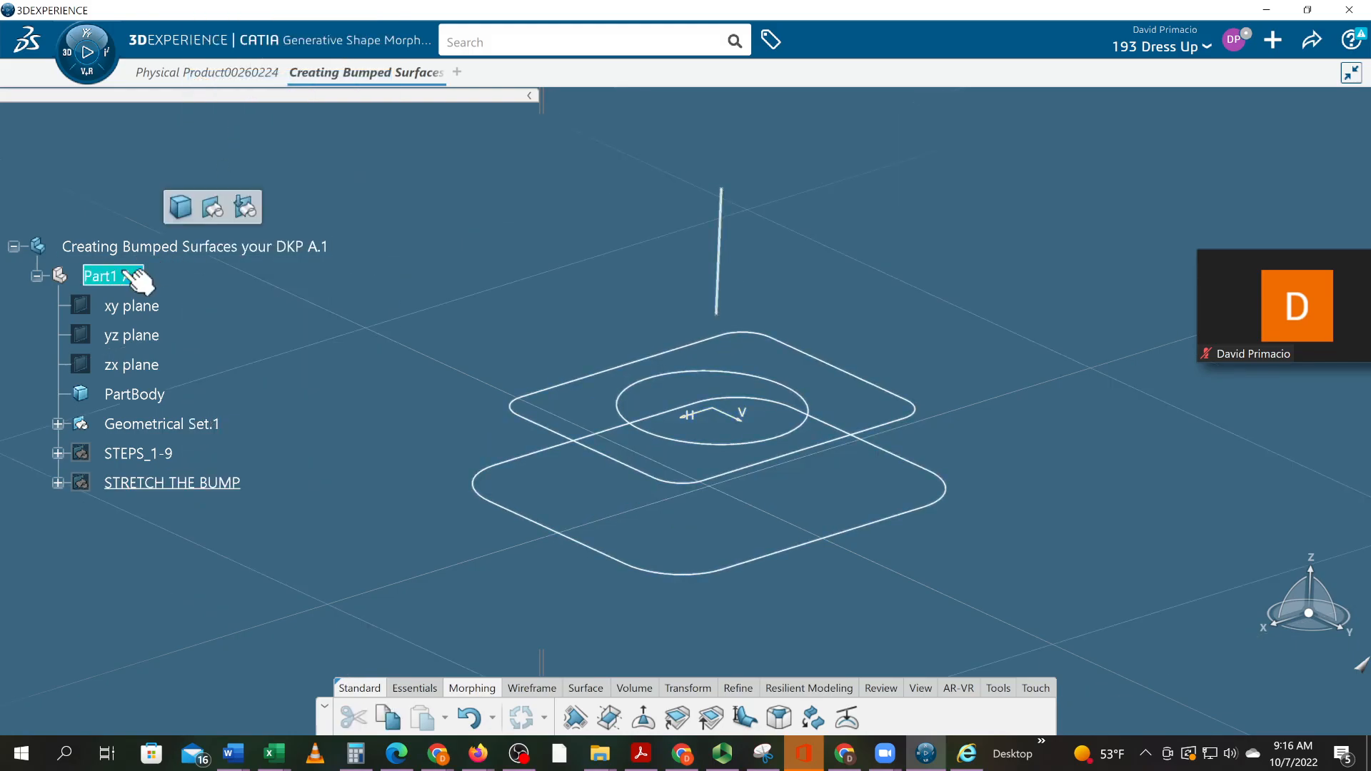
click(208, 207)
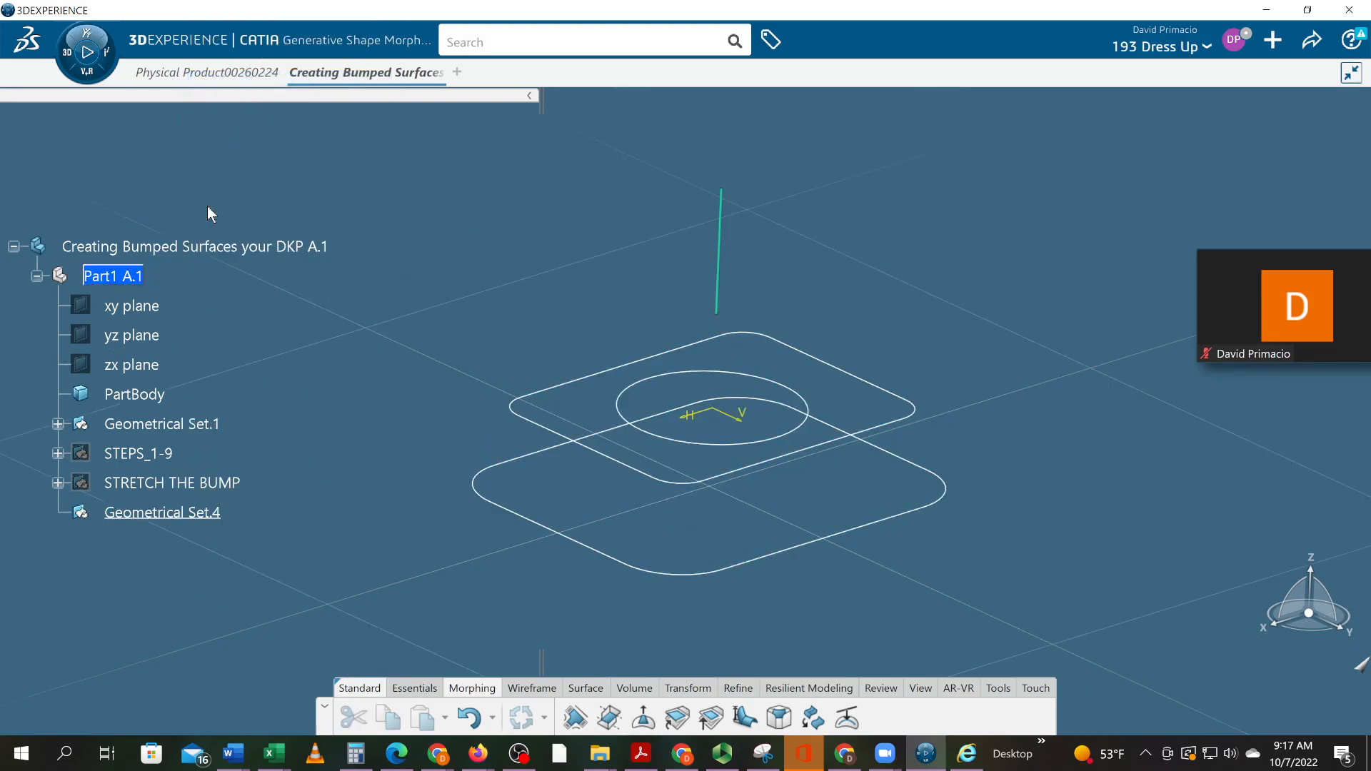
Step: Switch to the browser, review the required continuity geometrical sets on page 7 and copy the name Point continuity
key(alt+Tab)
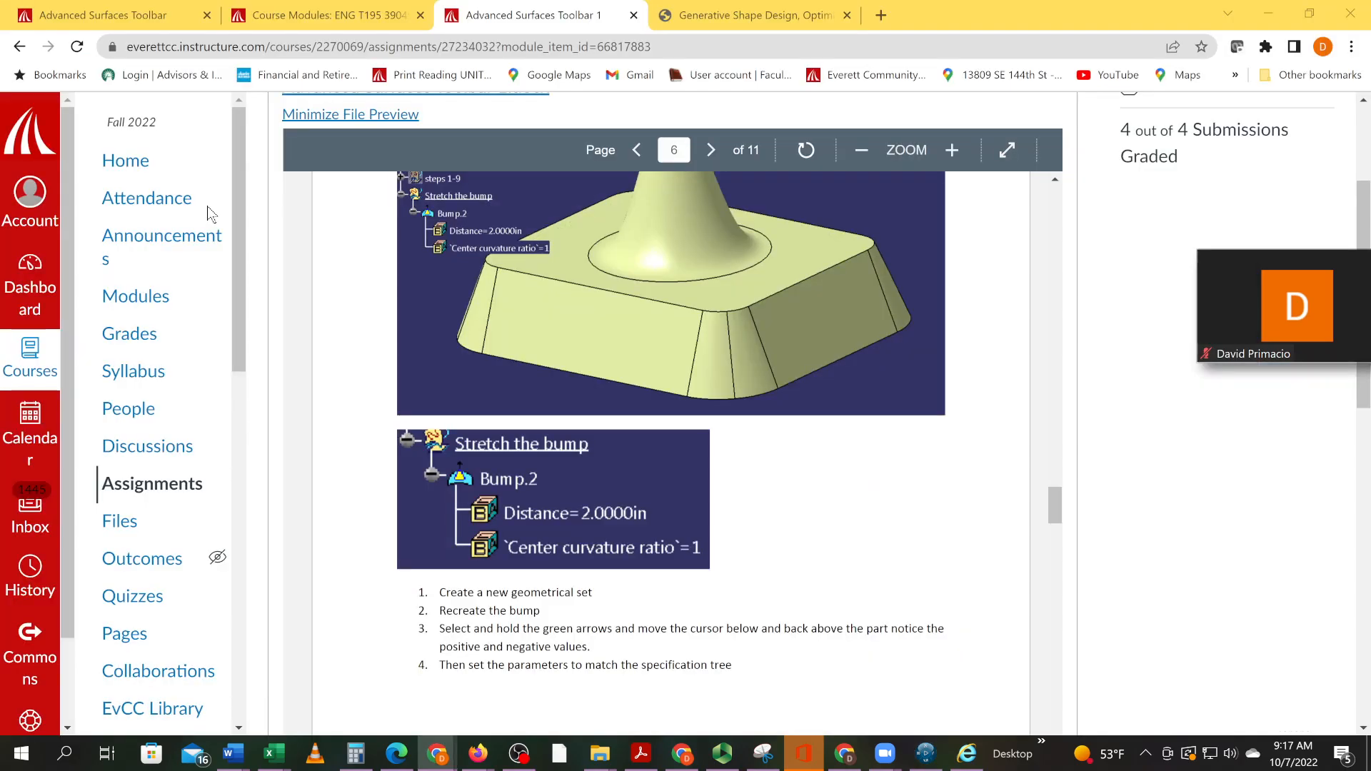
scroll(421, 442, down, 9)
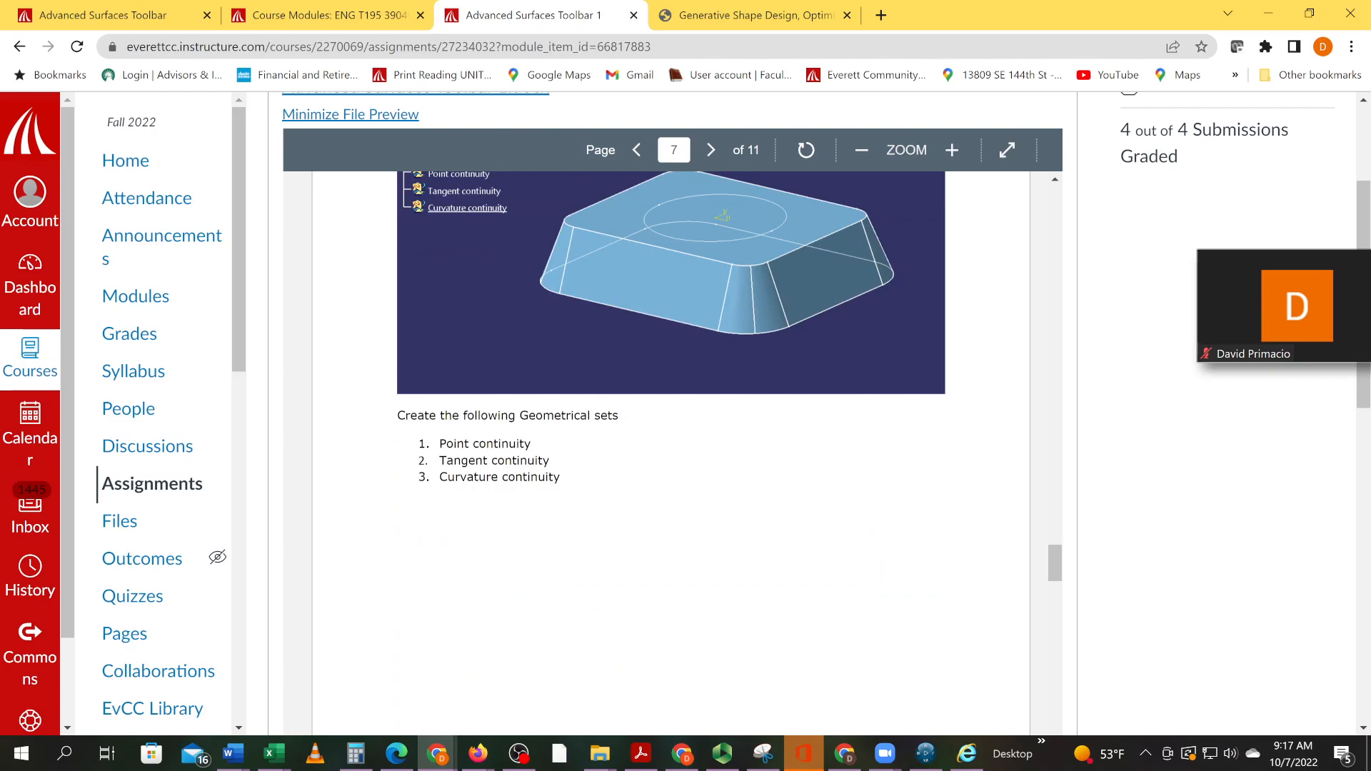
scroll(419, 486, up, 3)
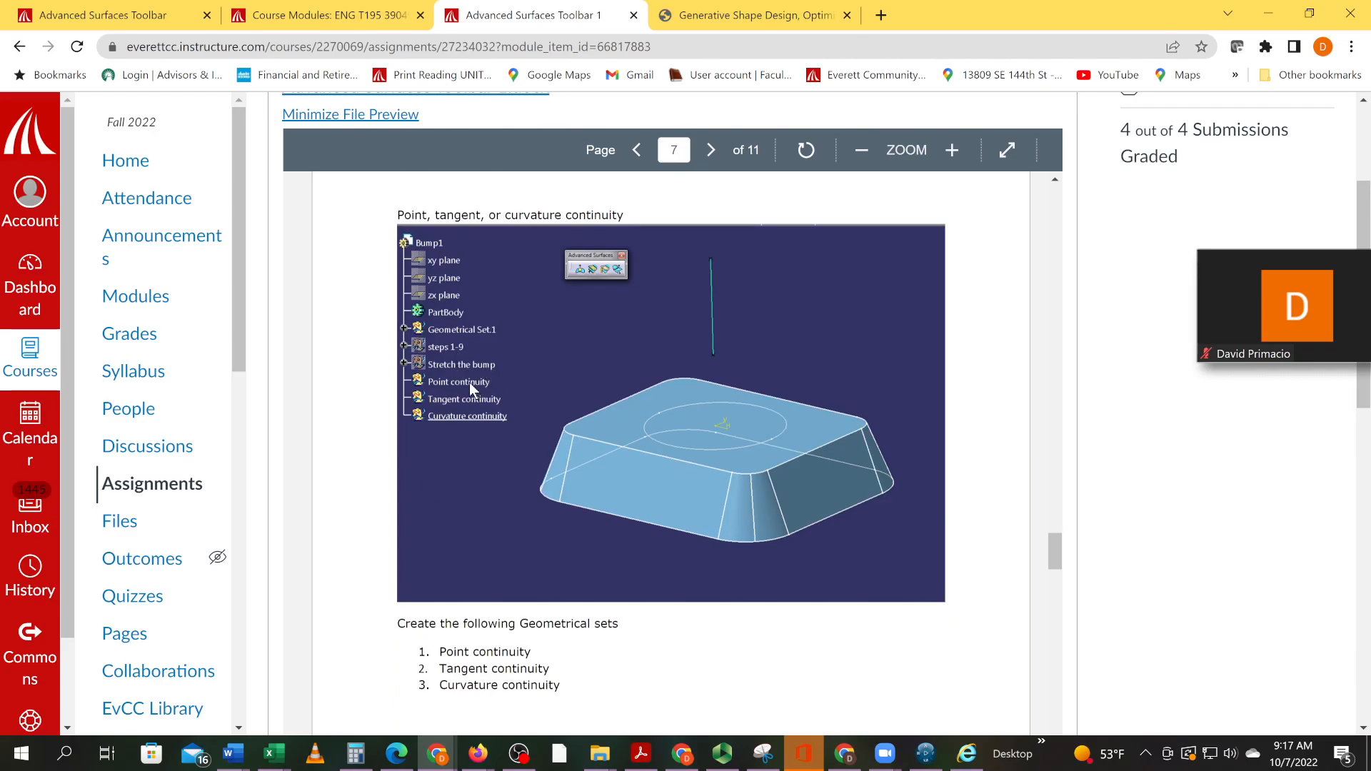
scroll(483, 429, down, 3)
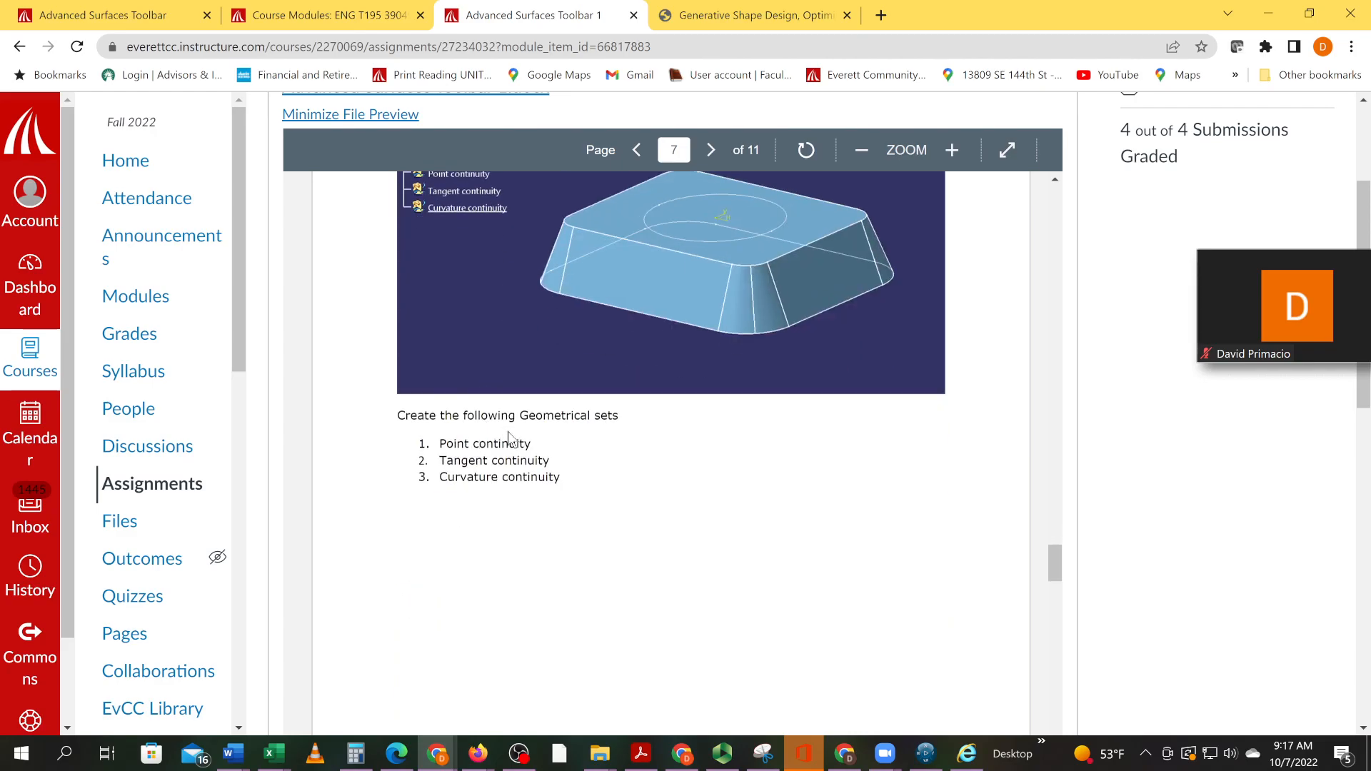
drag(531, 444, 438, 443)
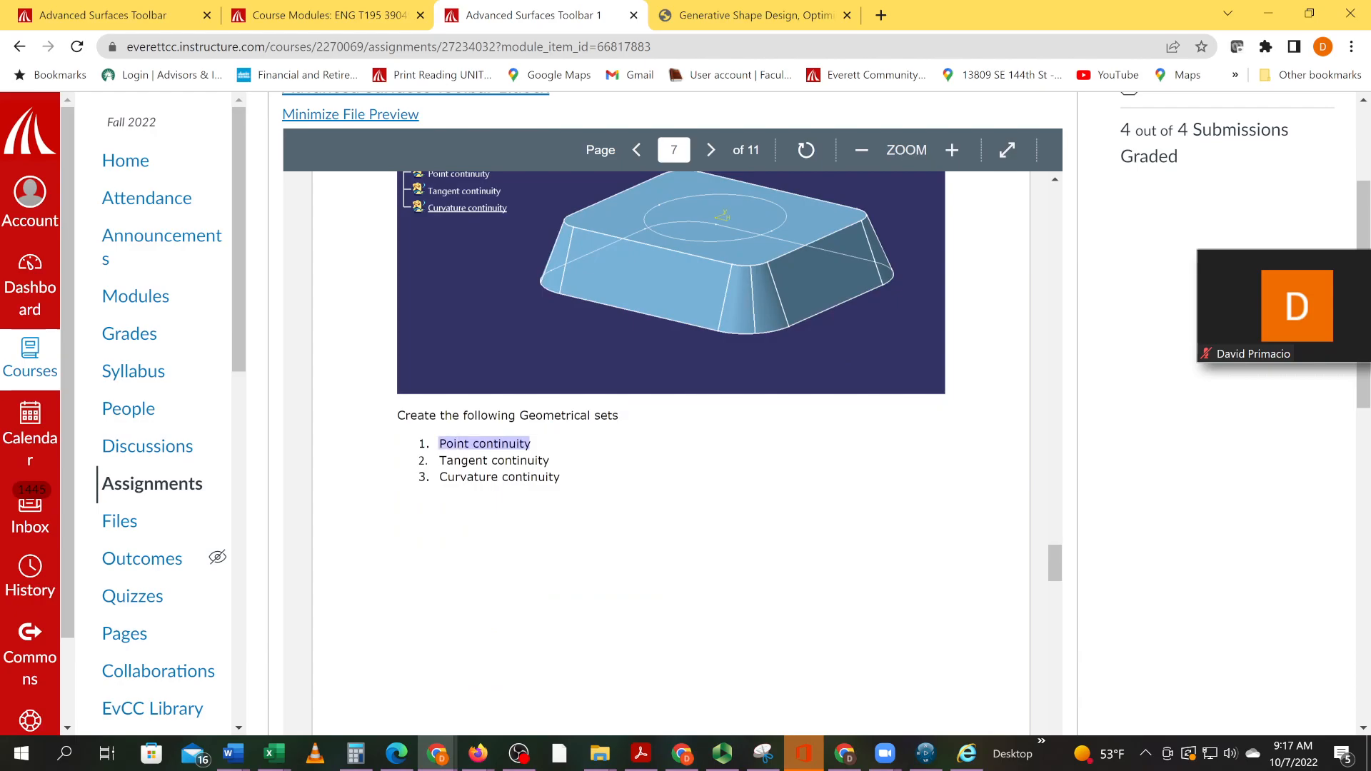
right_click(449, 447)
click(469, 462)
click(717, 20)
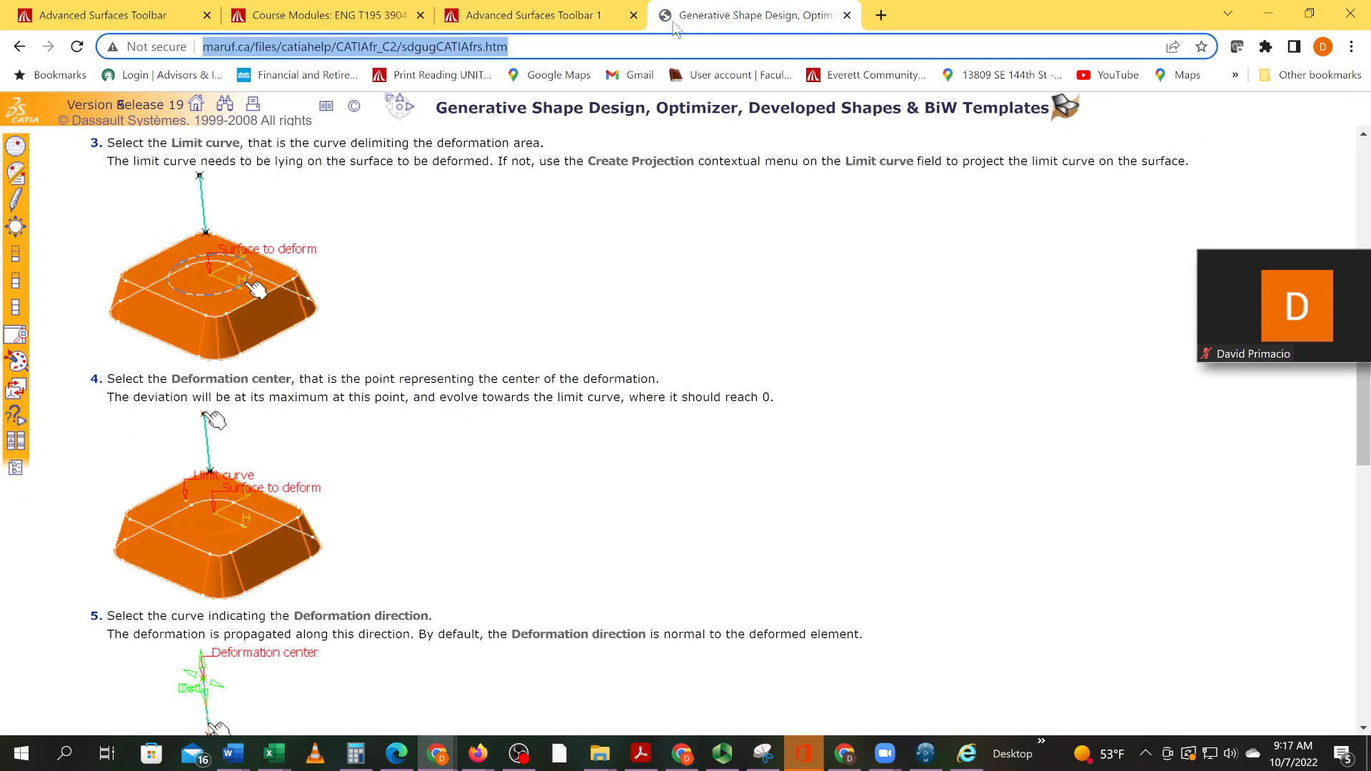
click(564, 15)
Step: Return to 3DEXPERIENCE and rename the newest geometrical set with the copied name Point continuity
key(alt+Tab)
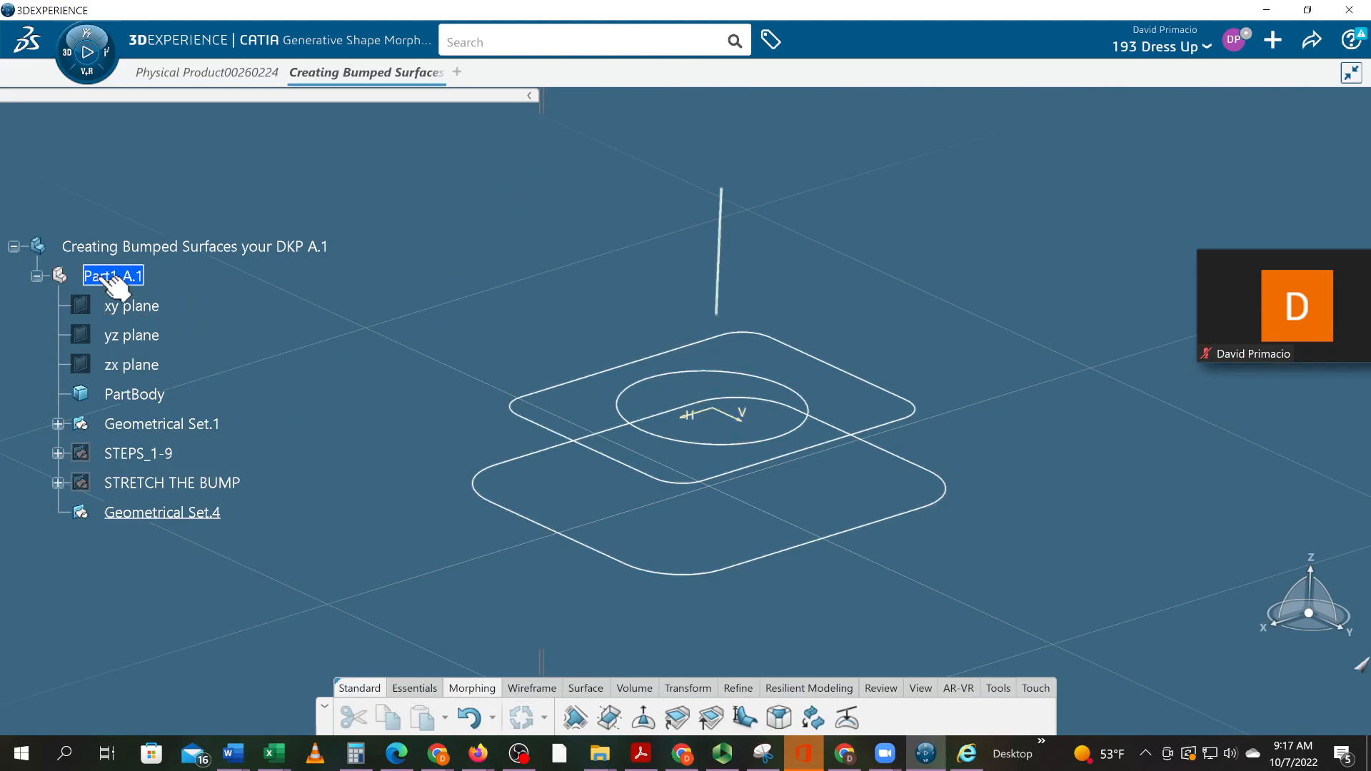
click(114, 275)
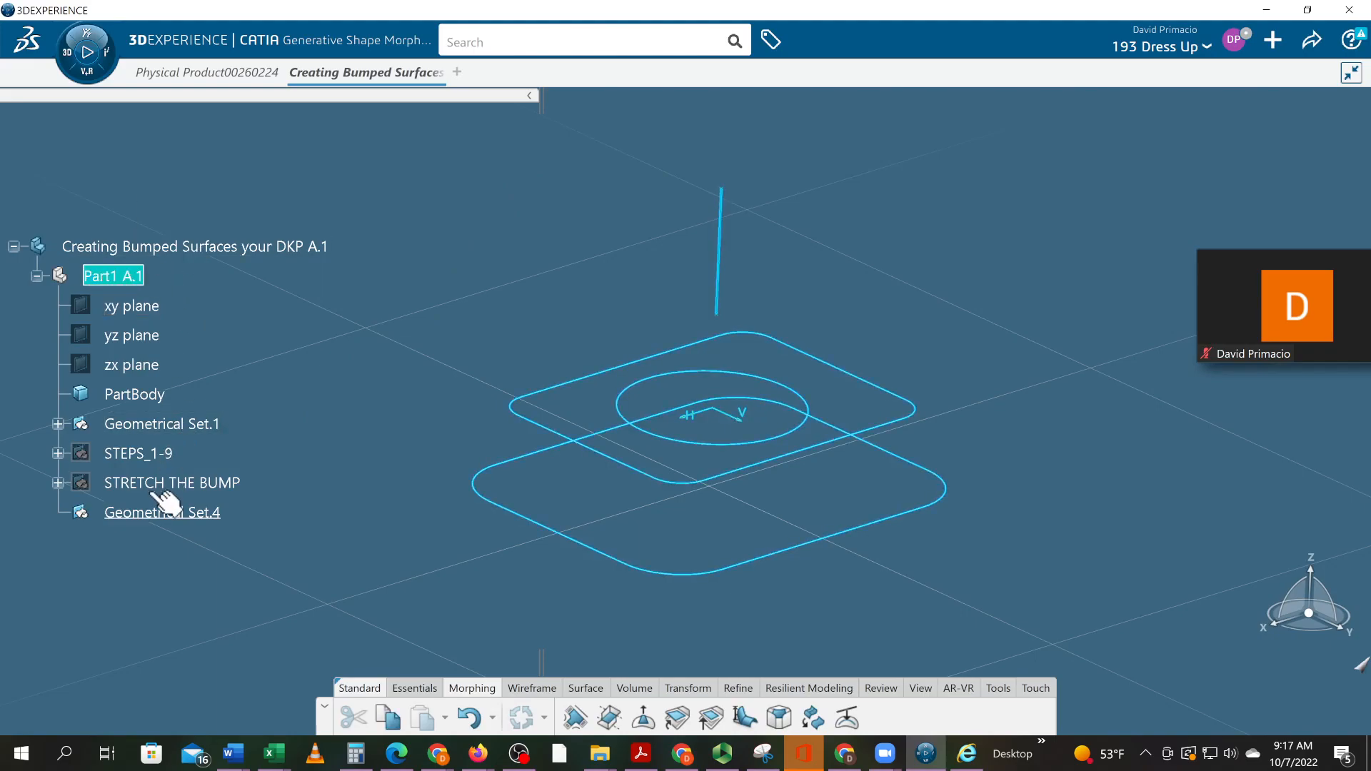
right_click(142, 516)
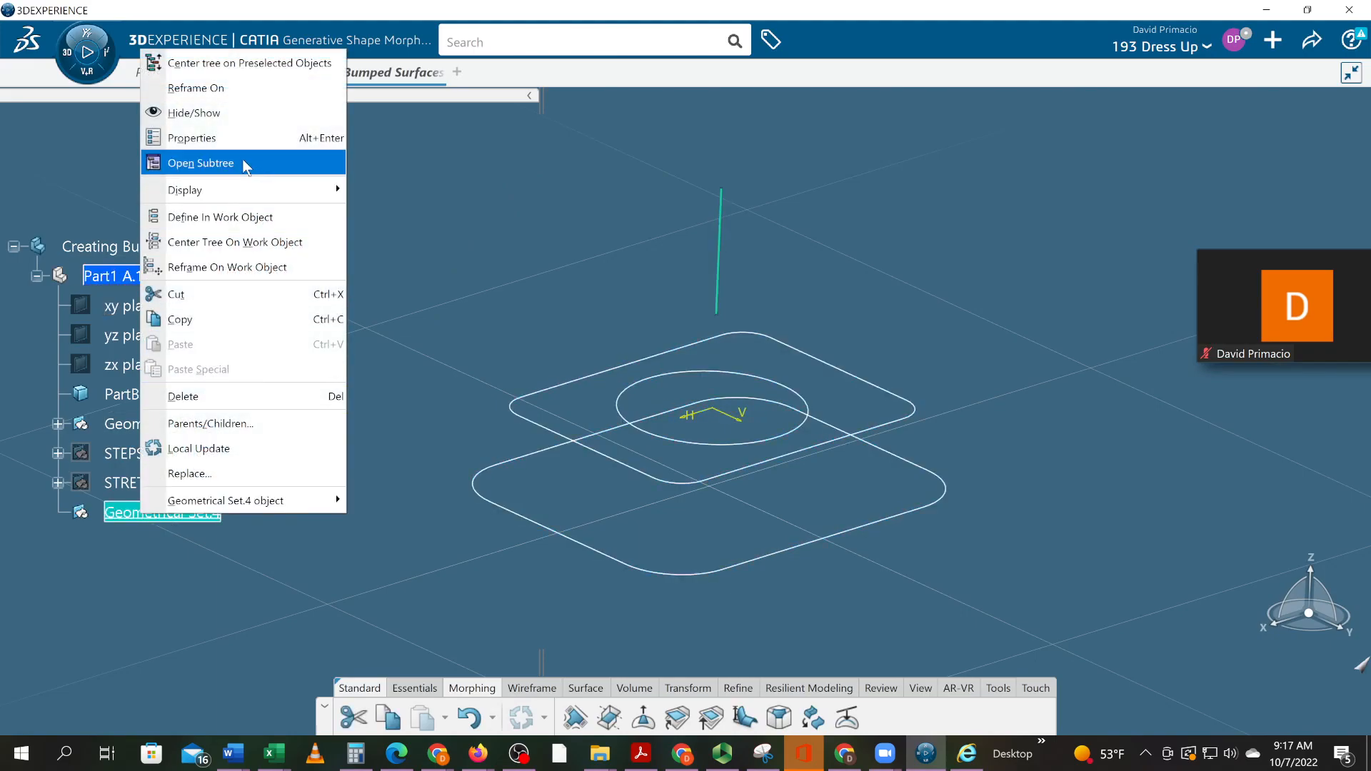
click(241, 138)
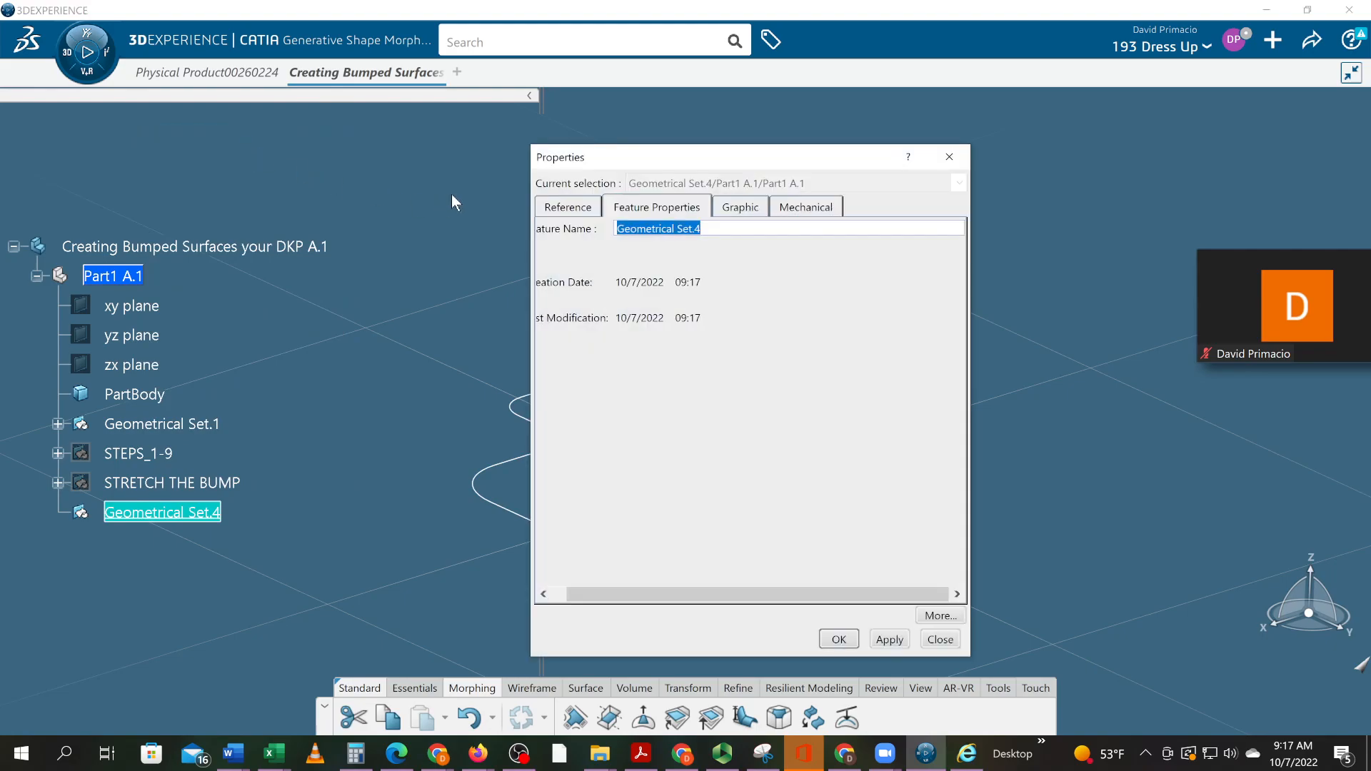
key(ctrl+v)
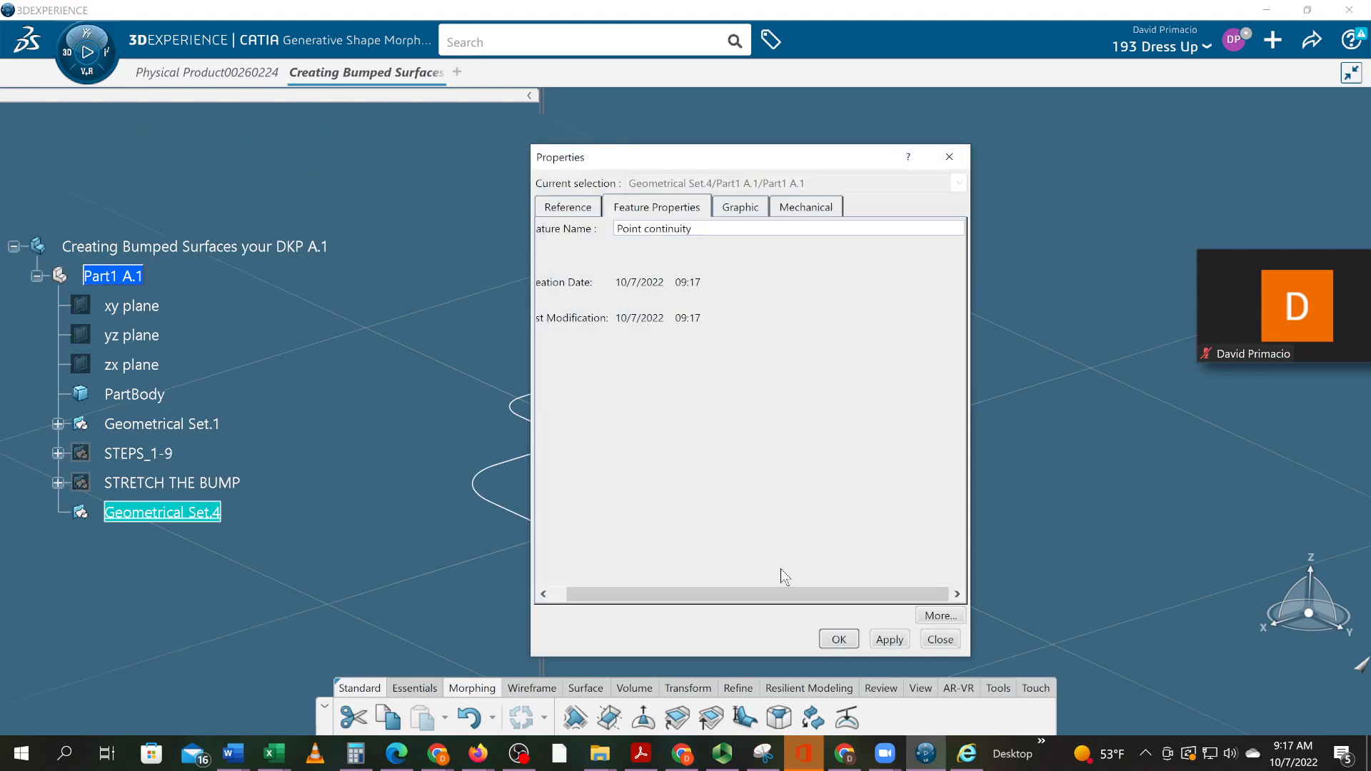
click(827, 636)
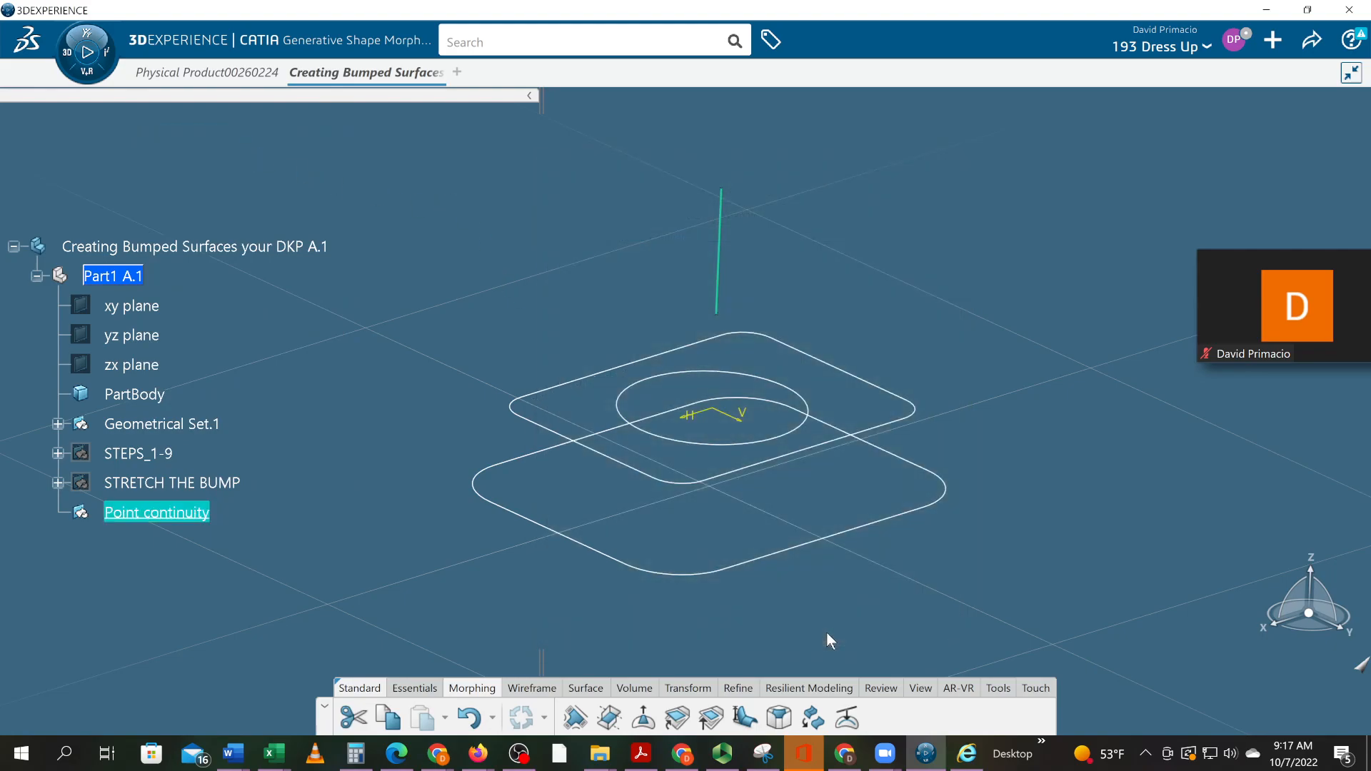
click(418, 585)
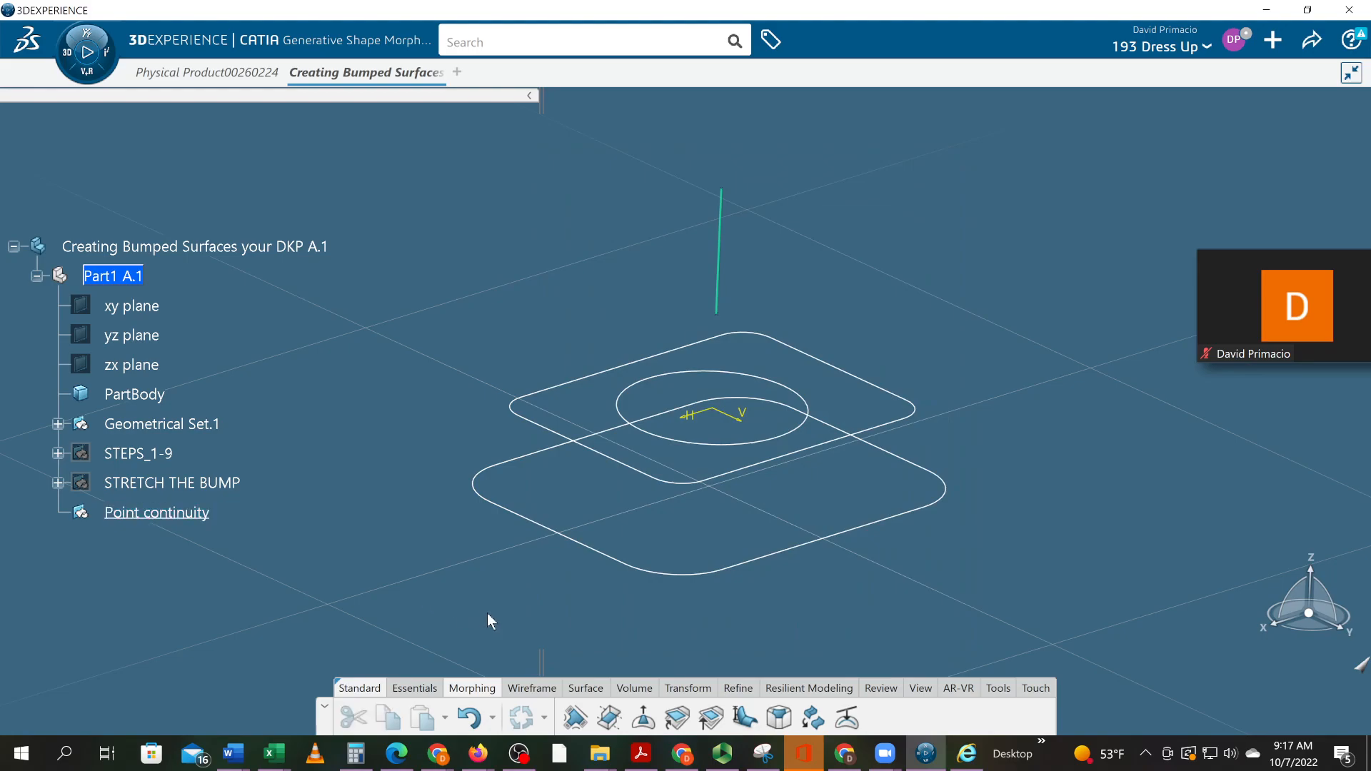
Step: Start a new Bump deformation and show the hidden Join.1 surface inside Geometrical Set.1
click(642, 714)
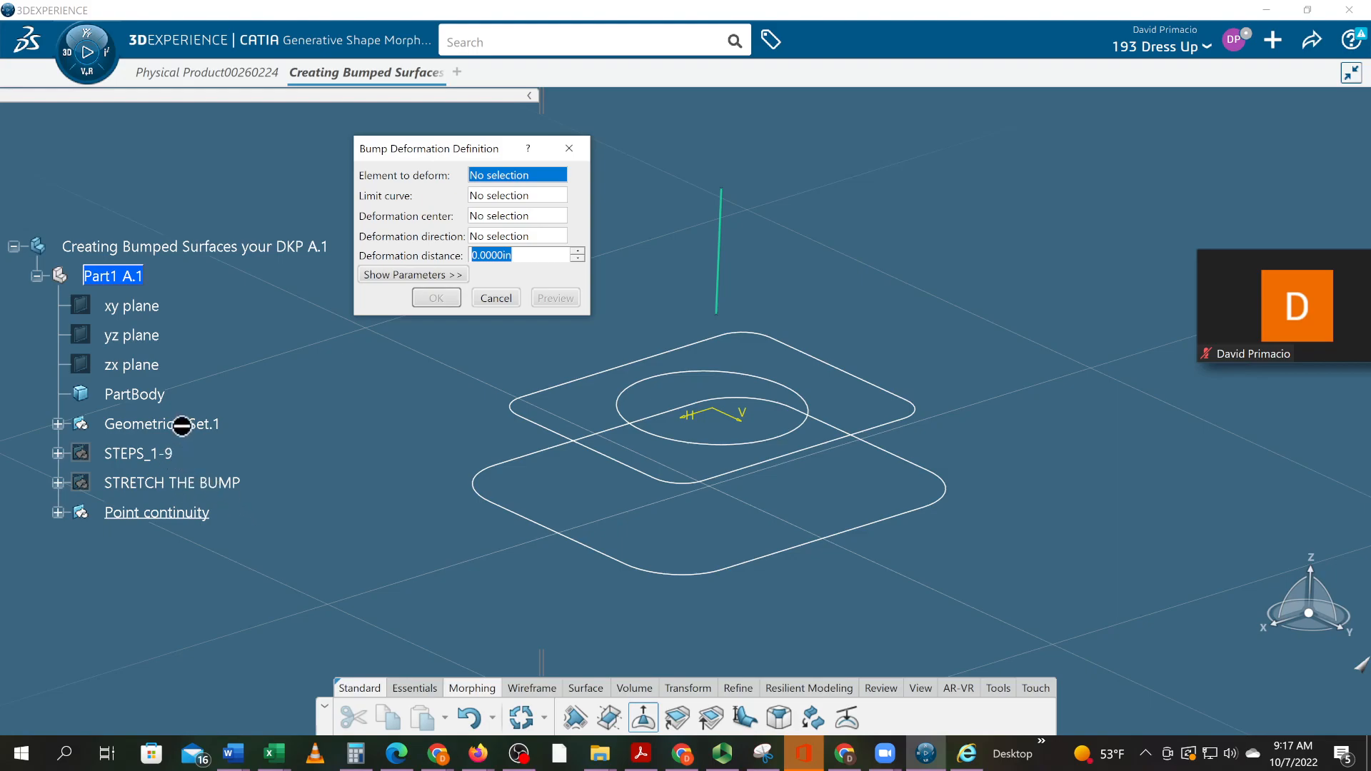
click(57, 425)
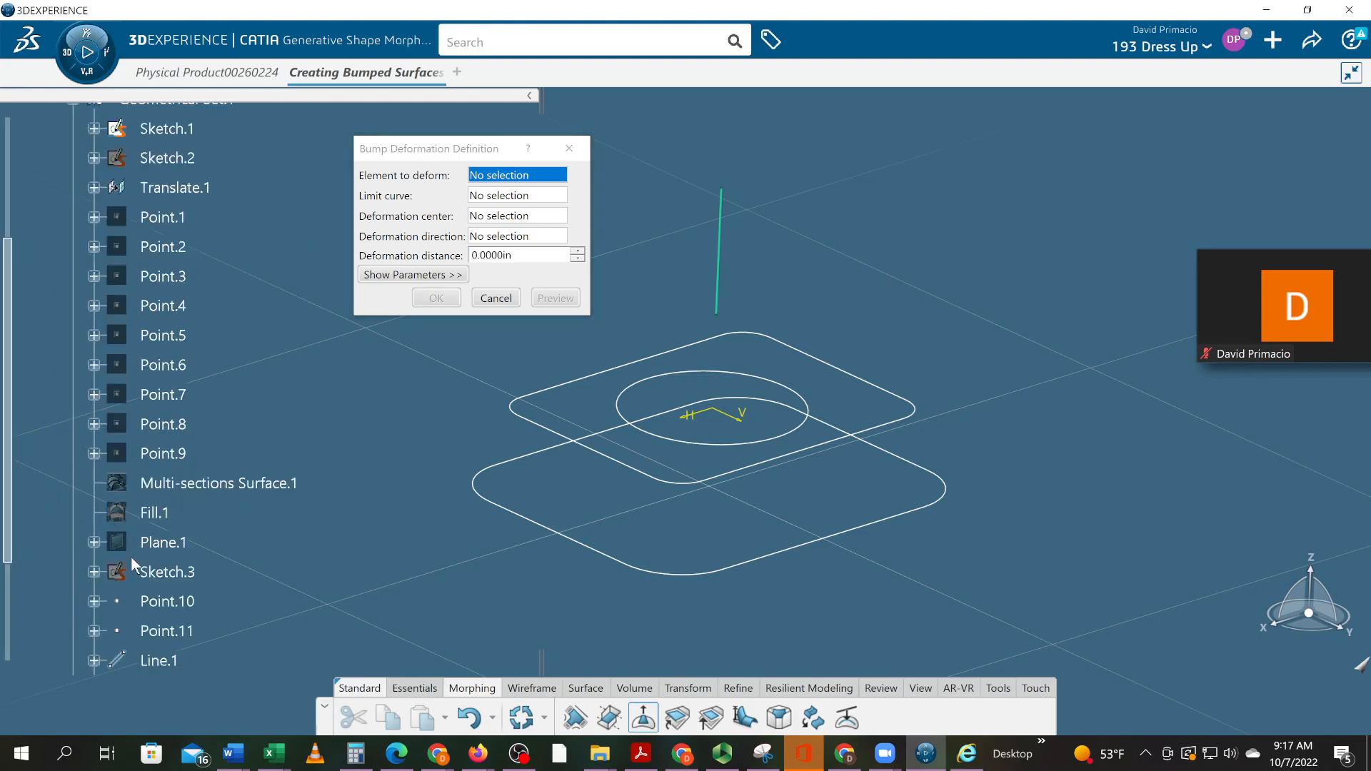
scroll(132, 557, down, 3)
right_click(156, 590)
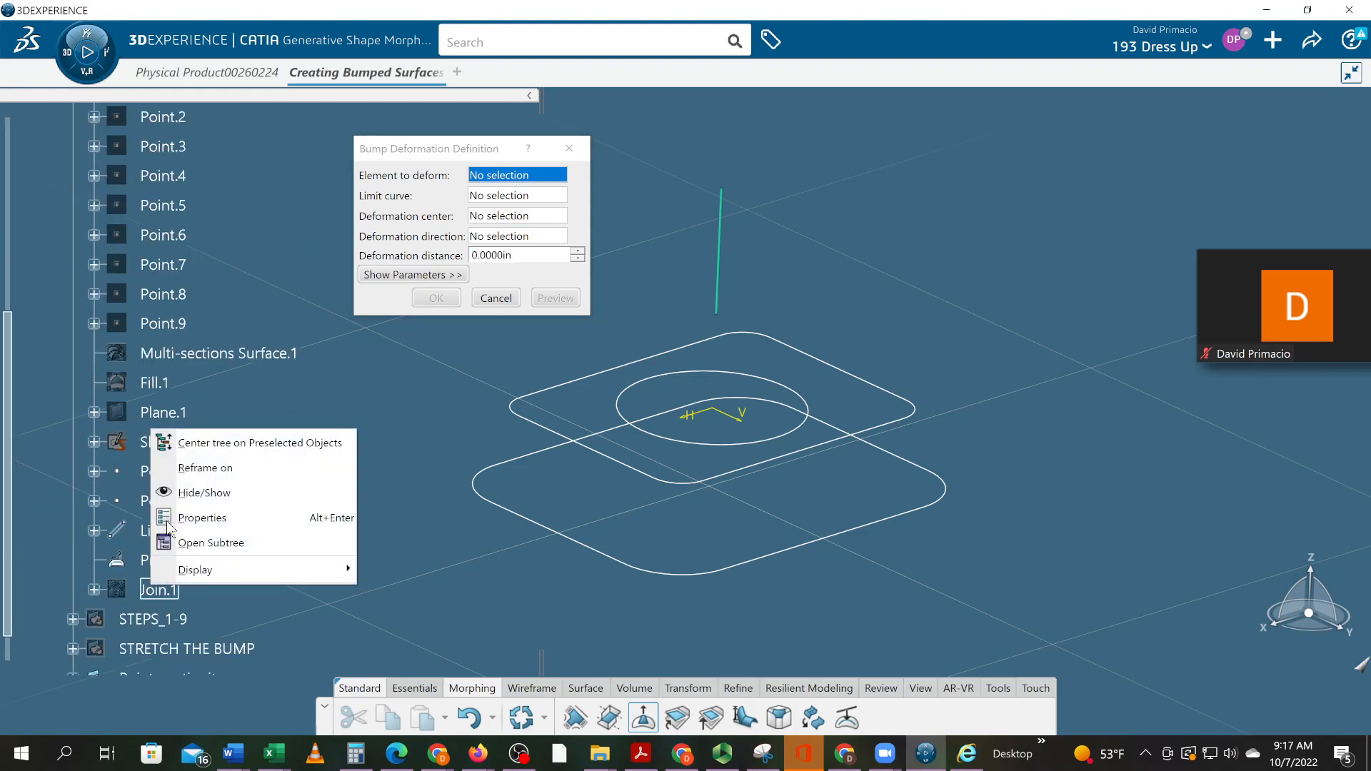
click(195, 493)
scroll(182, 477, up, 5)
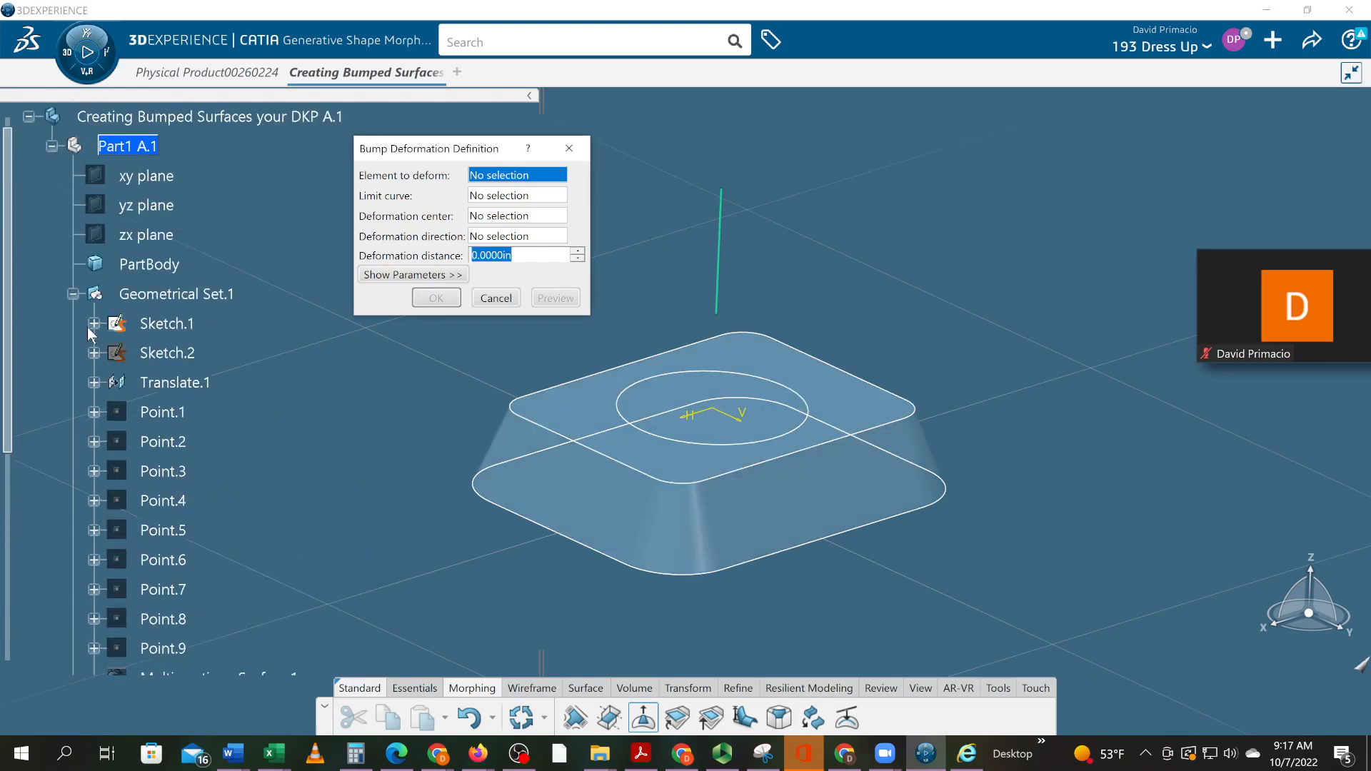
click(73, 293)
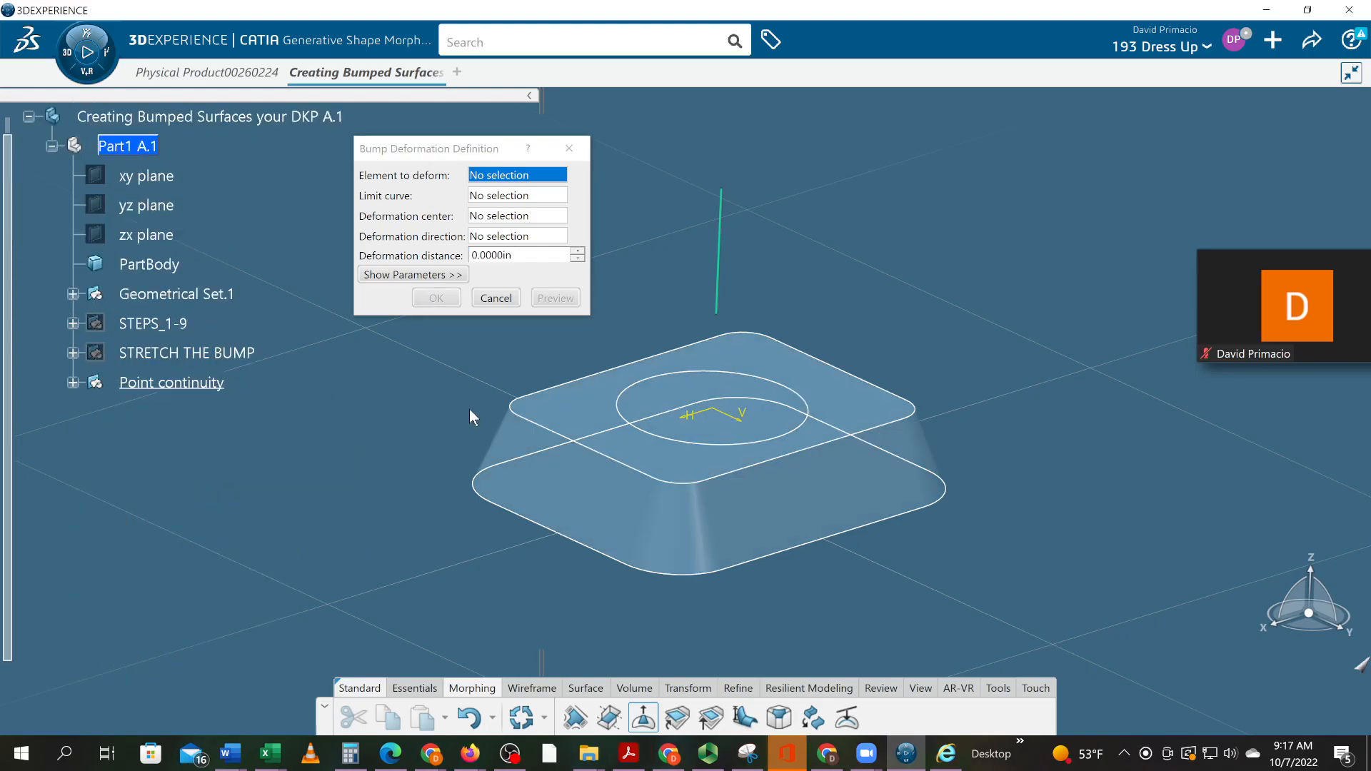
Step: Define the bump on surface Join.1 with limit curve Project.1, deformation center Point.11 and deformation direction Line.1
click(551, 459)
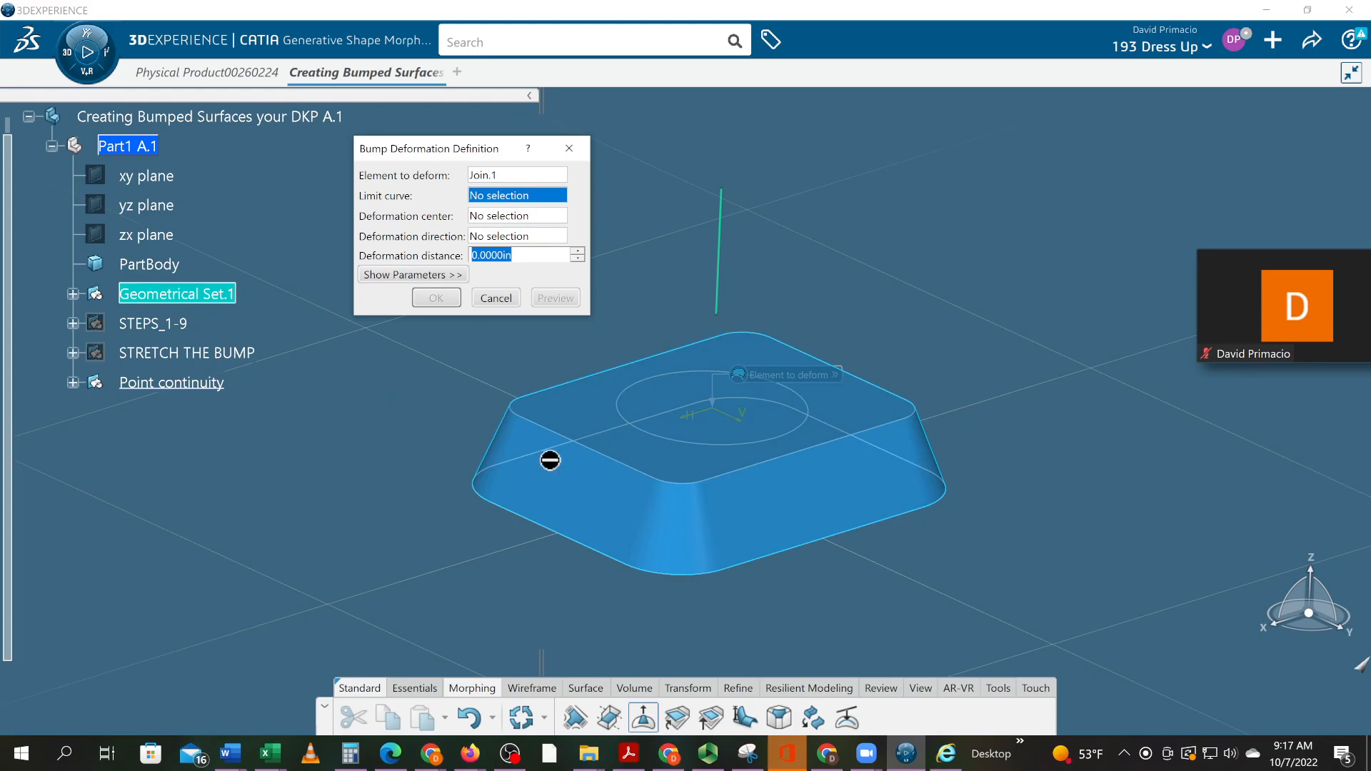
click(654, 431)
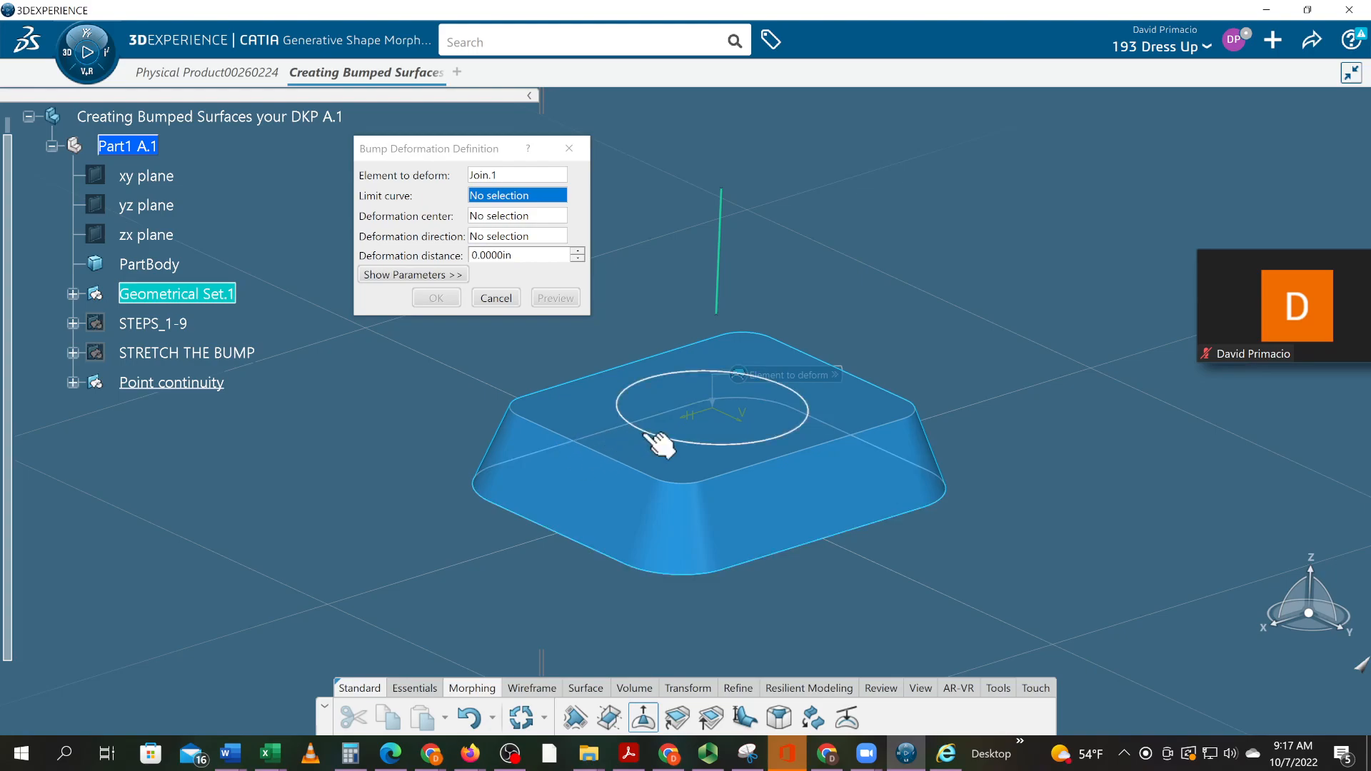
click(651, 433)
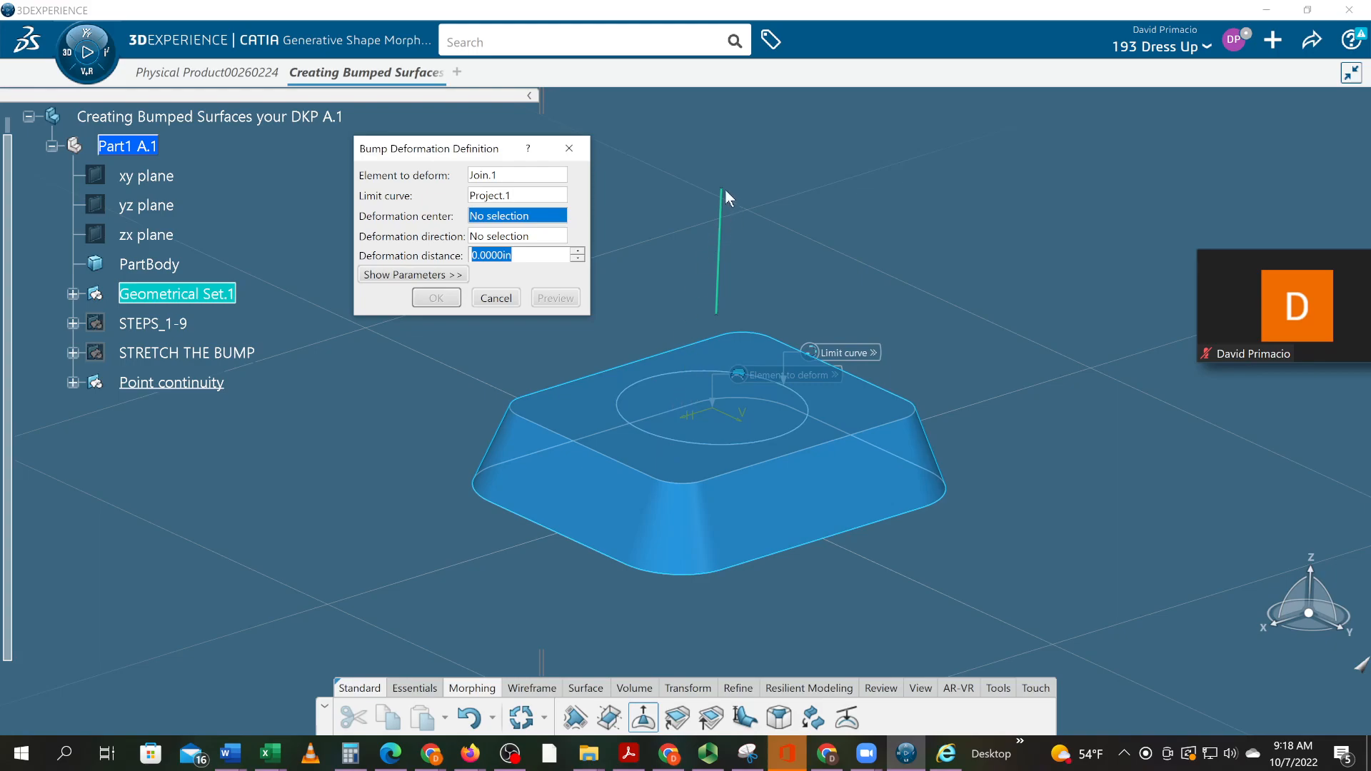
click(722, 285)
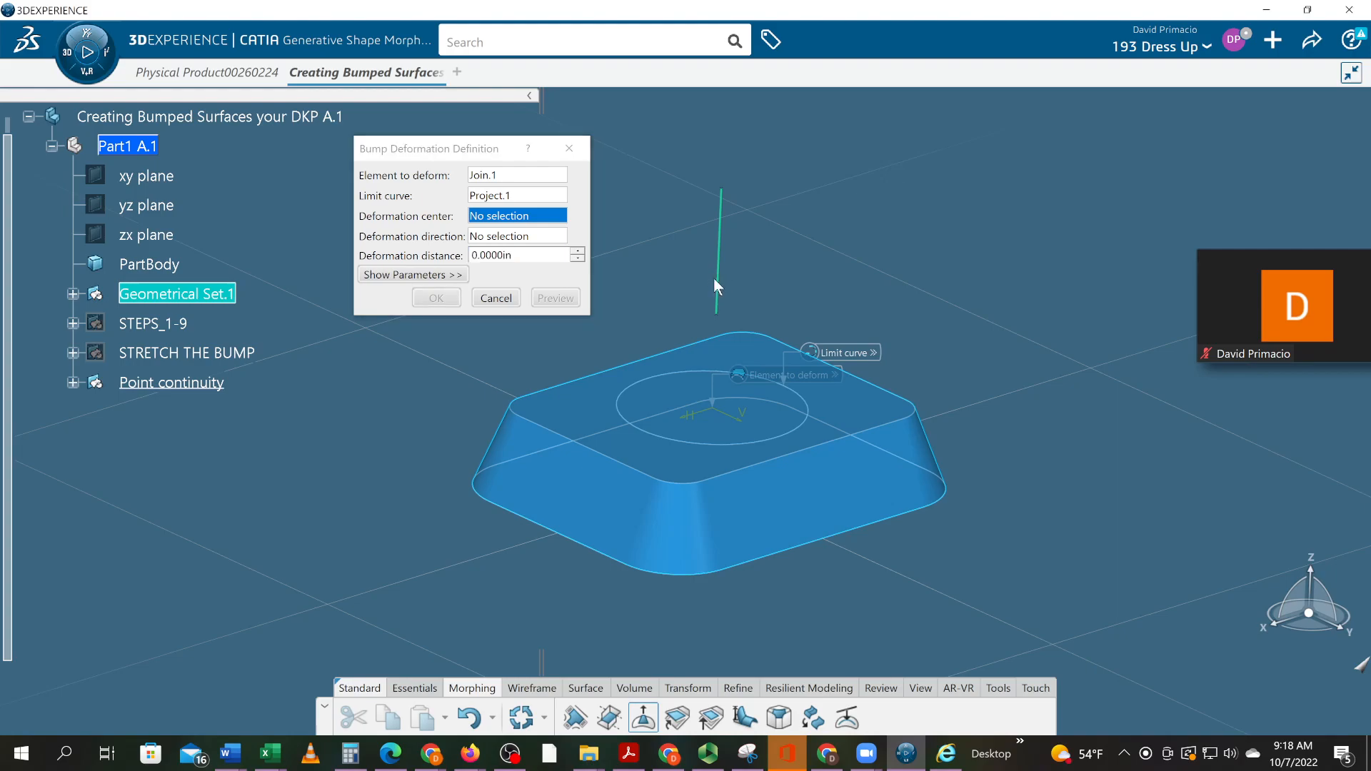
click(721, 190)
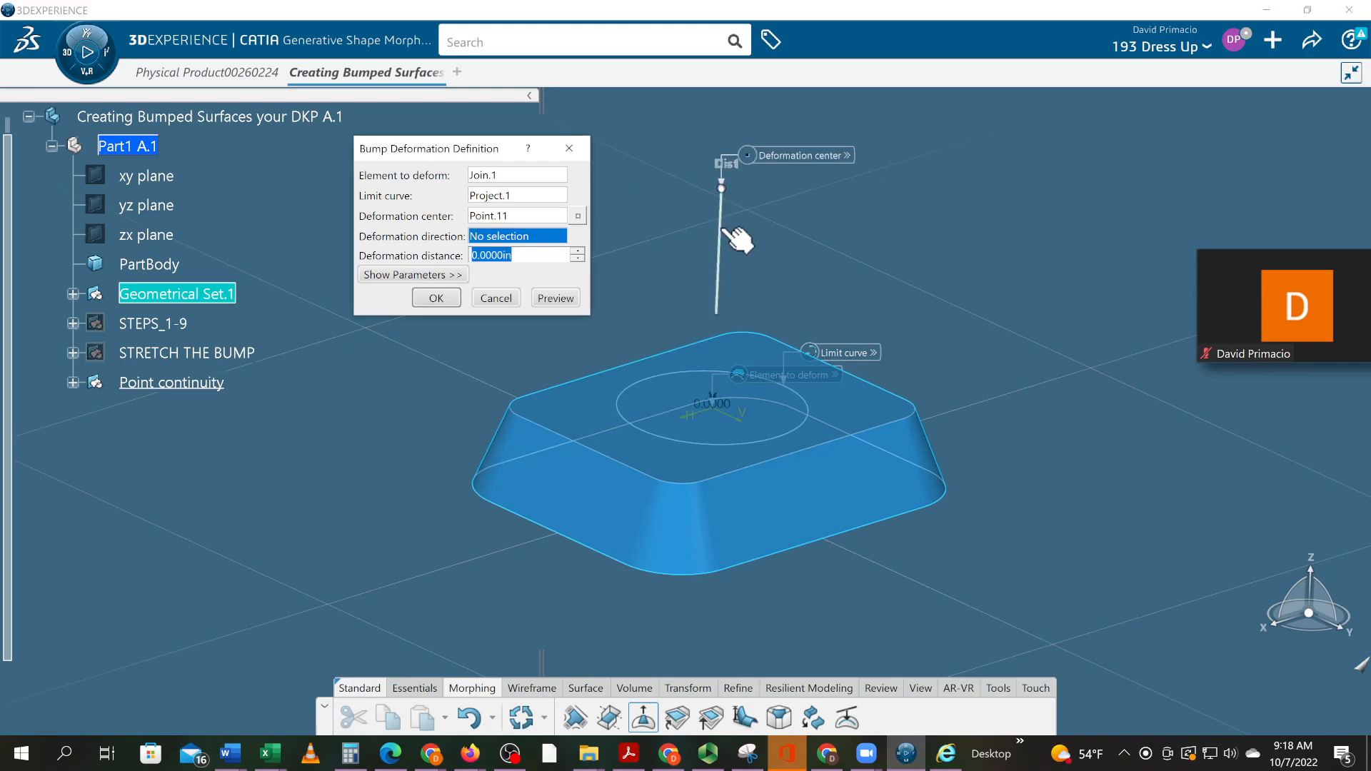
click(723, 230)
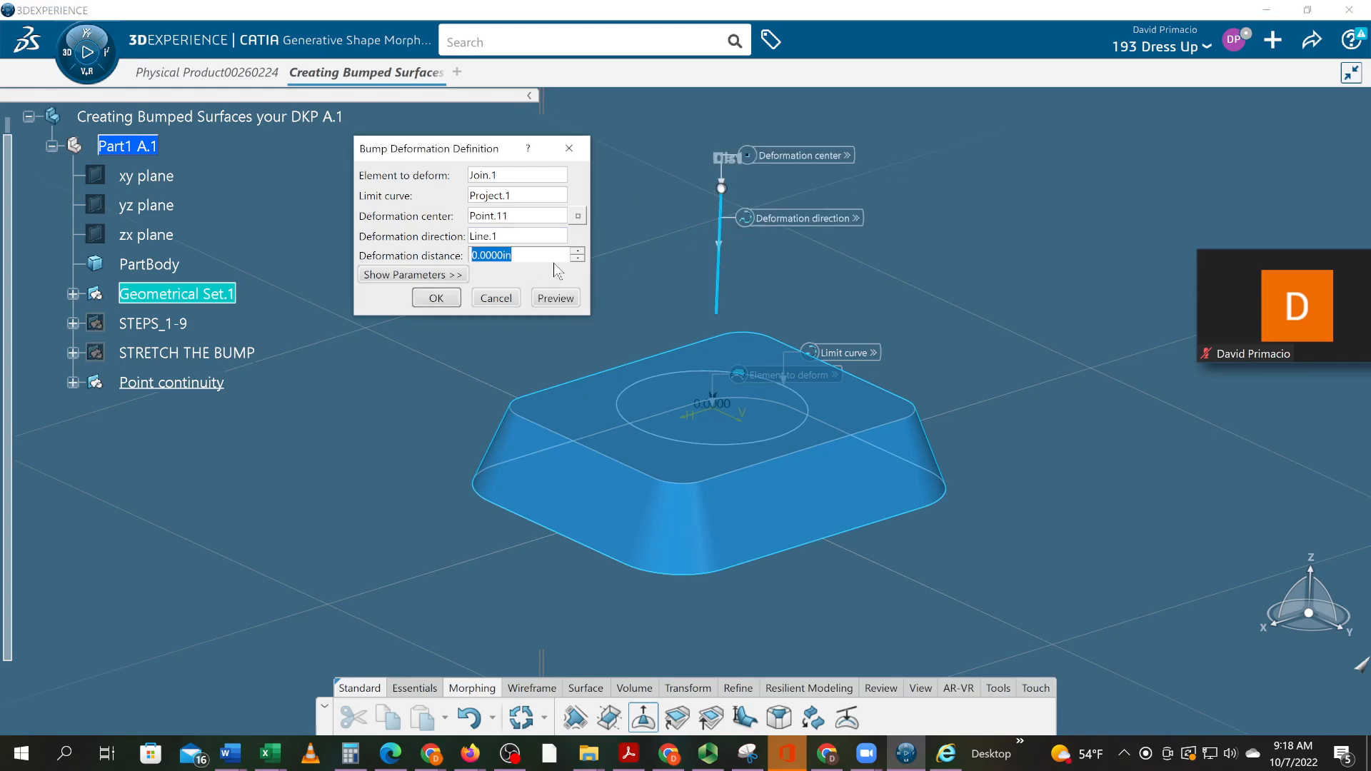
Step: Set the bump's deformation distance to 1 in and its continuity to Point, and preview the deformation
click(576, 251)
click(428, 275)
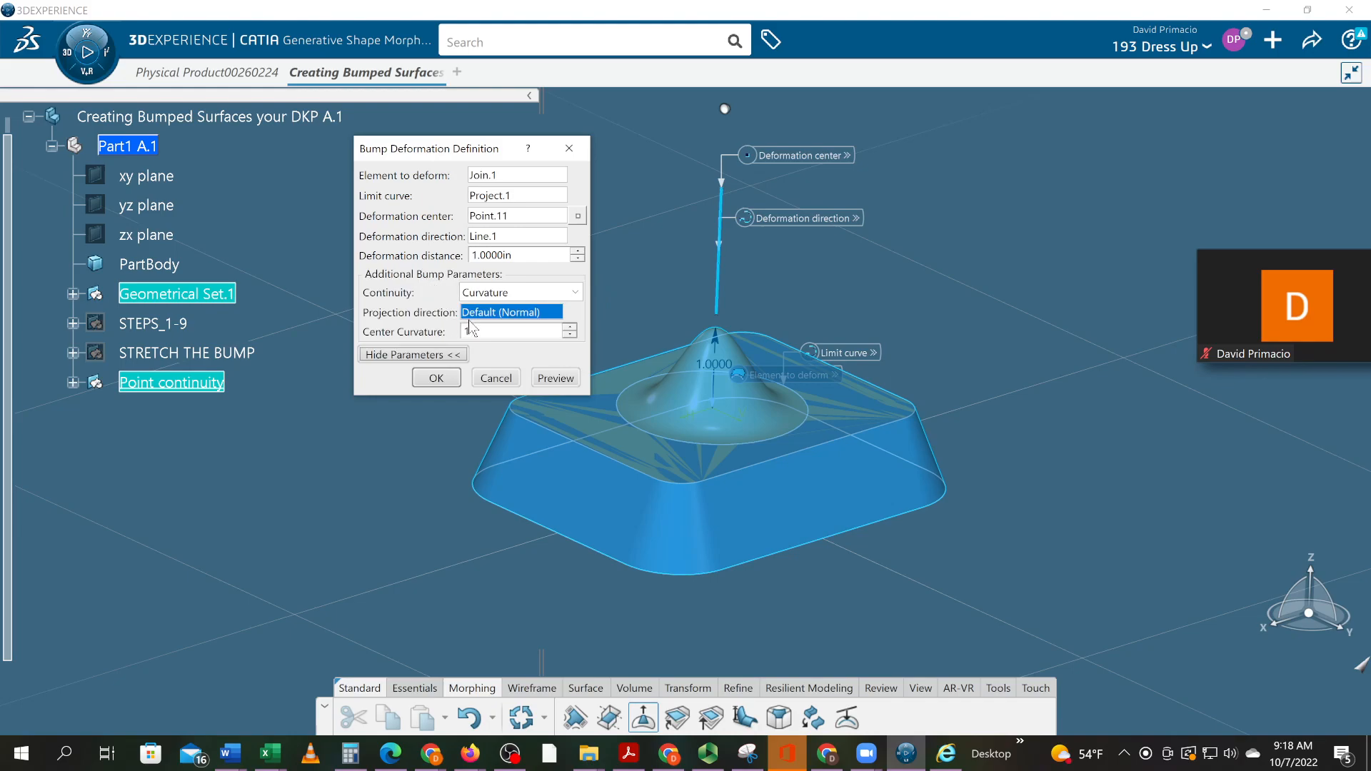
click(519, 292)
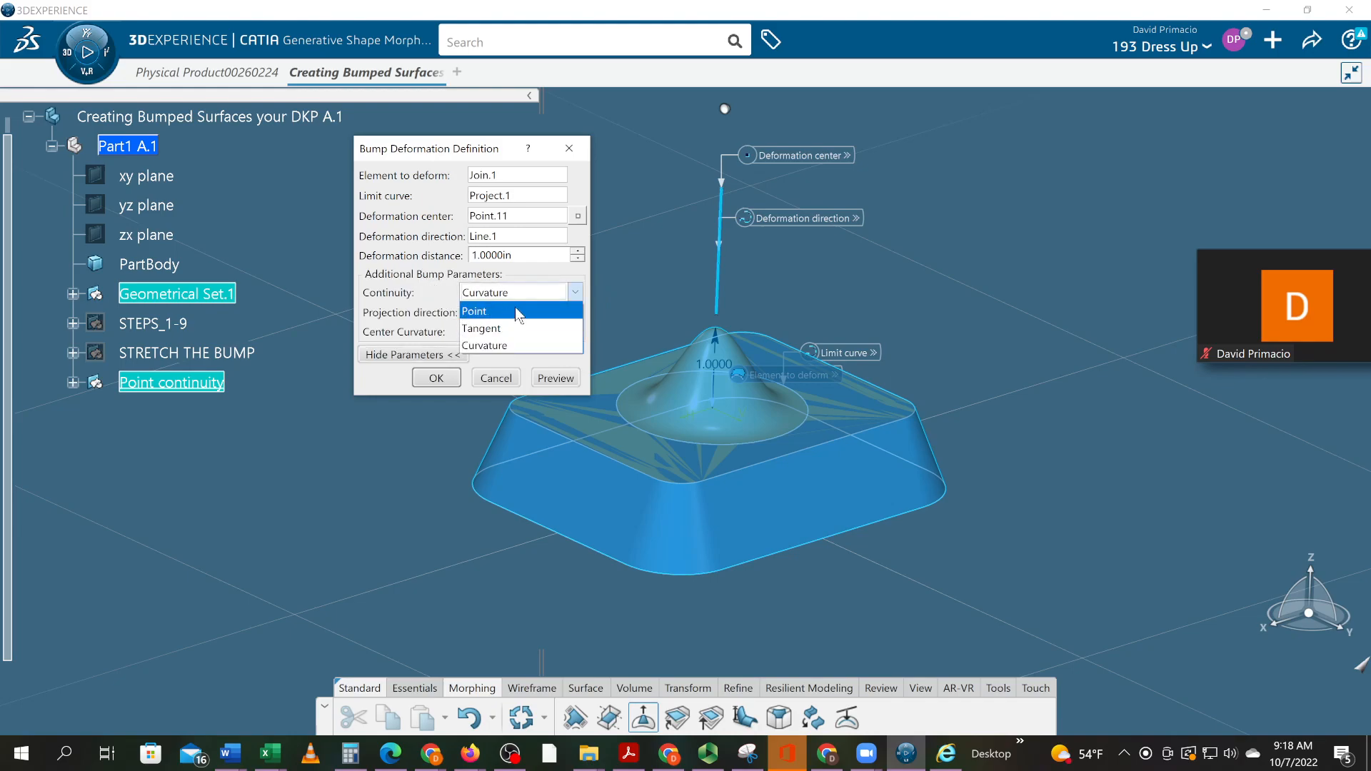
click(516, 311)
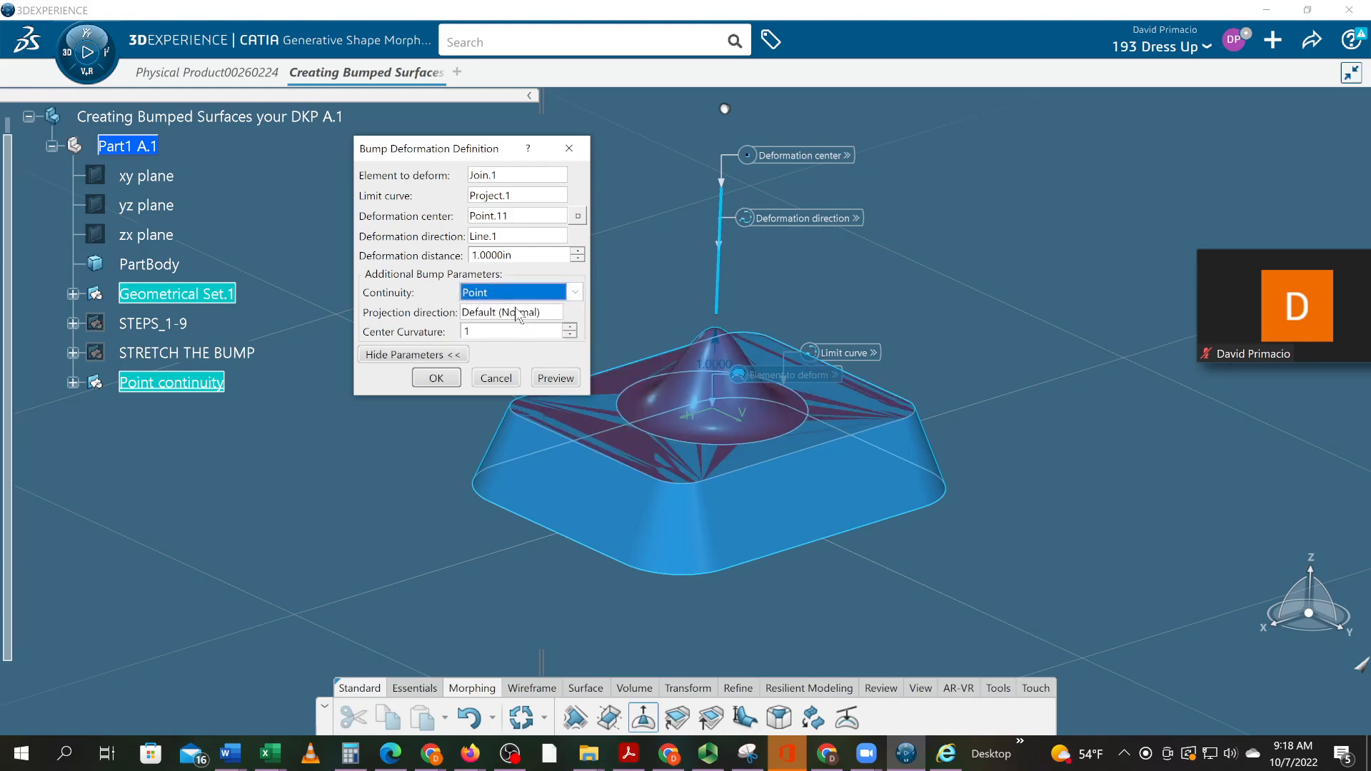
click(548, 380)
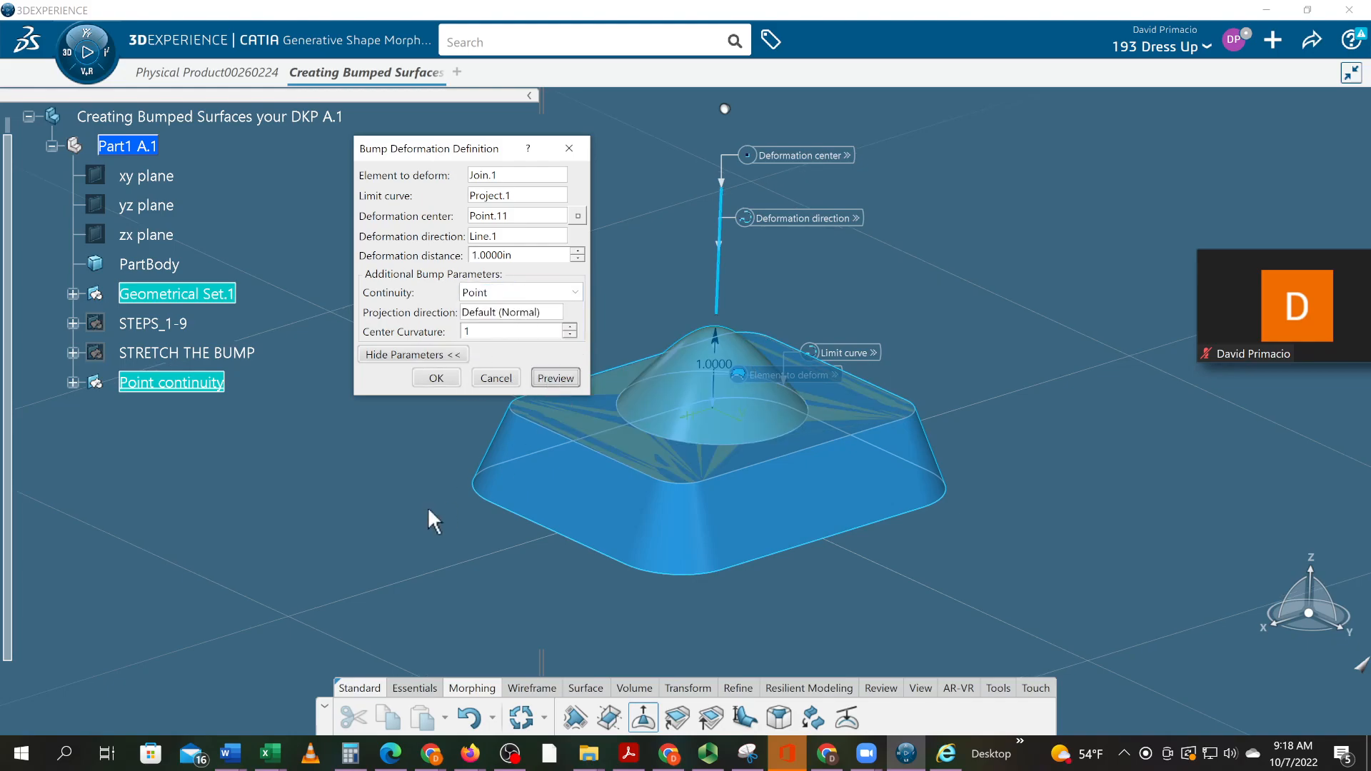
scroll(612, 505, up, 5)
middle_drag(606, 478, 499, 481)
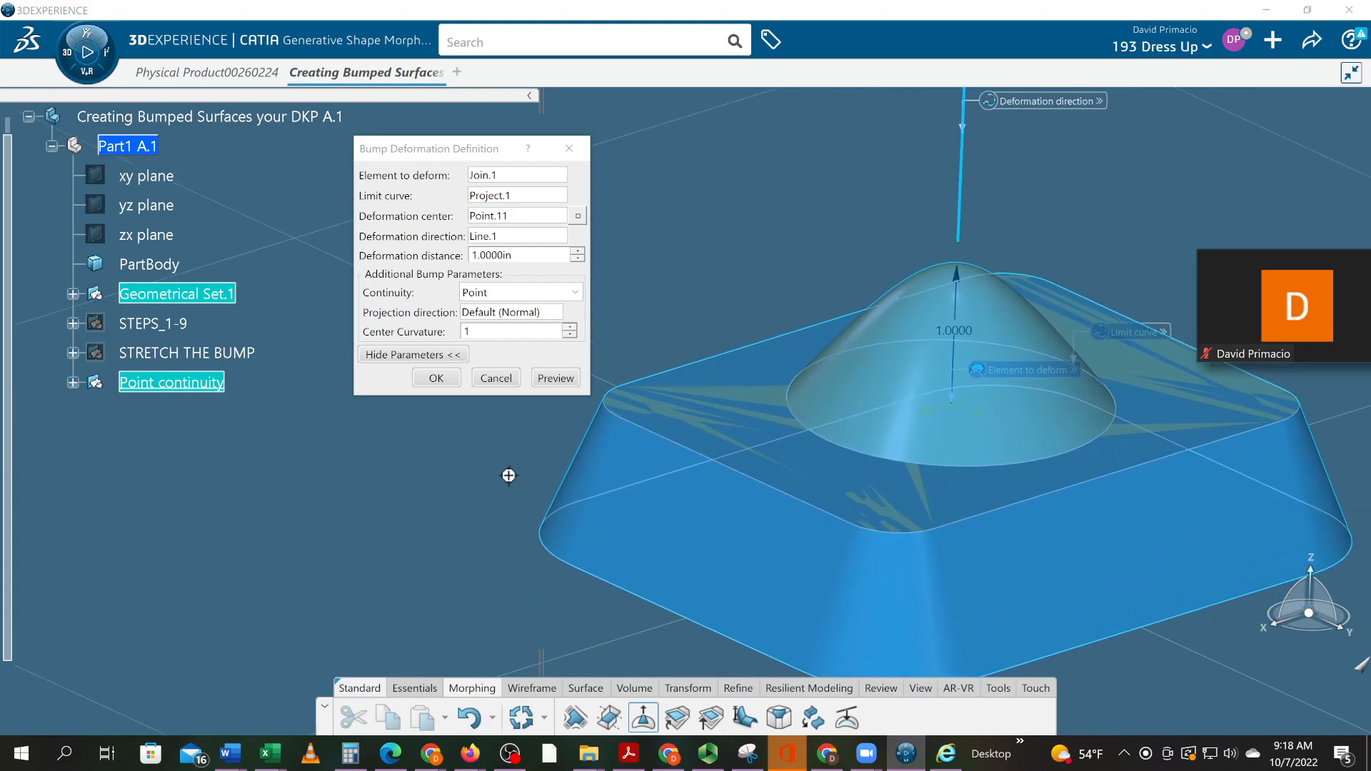
Step: Review the Point continuity bump parameters on page 8 in the browser, and return to 3DEXPERIENCE to create the bump
key(alt+Tab)
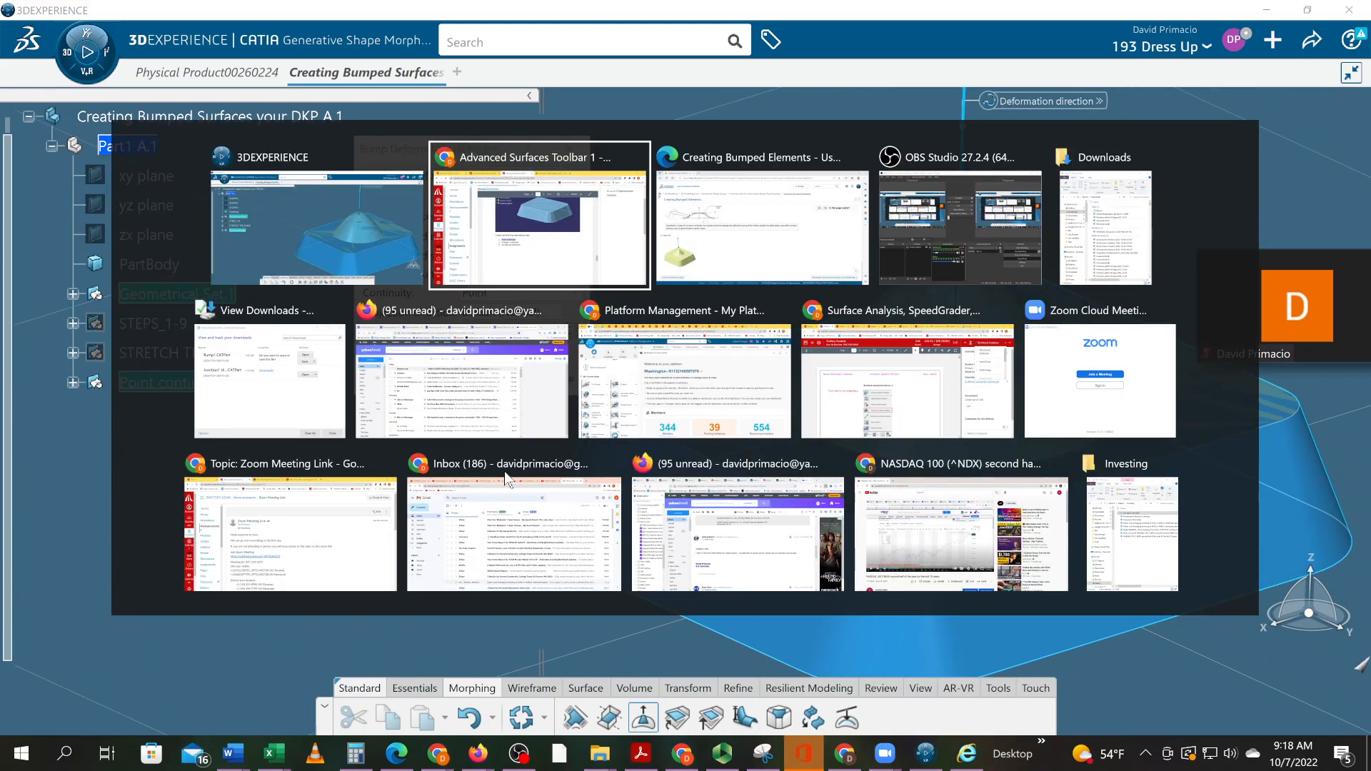
scroll(551, 504, down, 5)
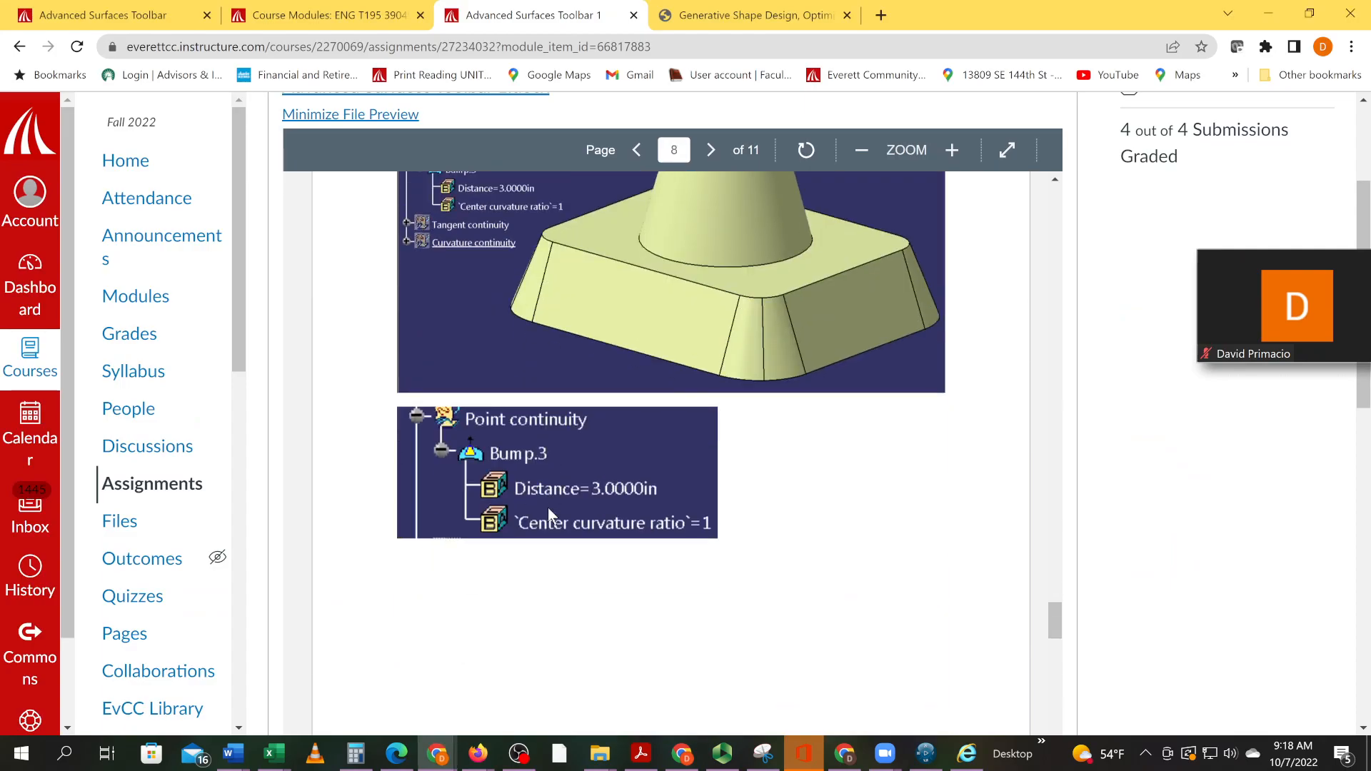
scroll(546, 508, down, 1)
scroll(620, 507, up, 2)
key(alt+Tab)
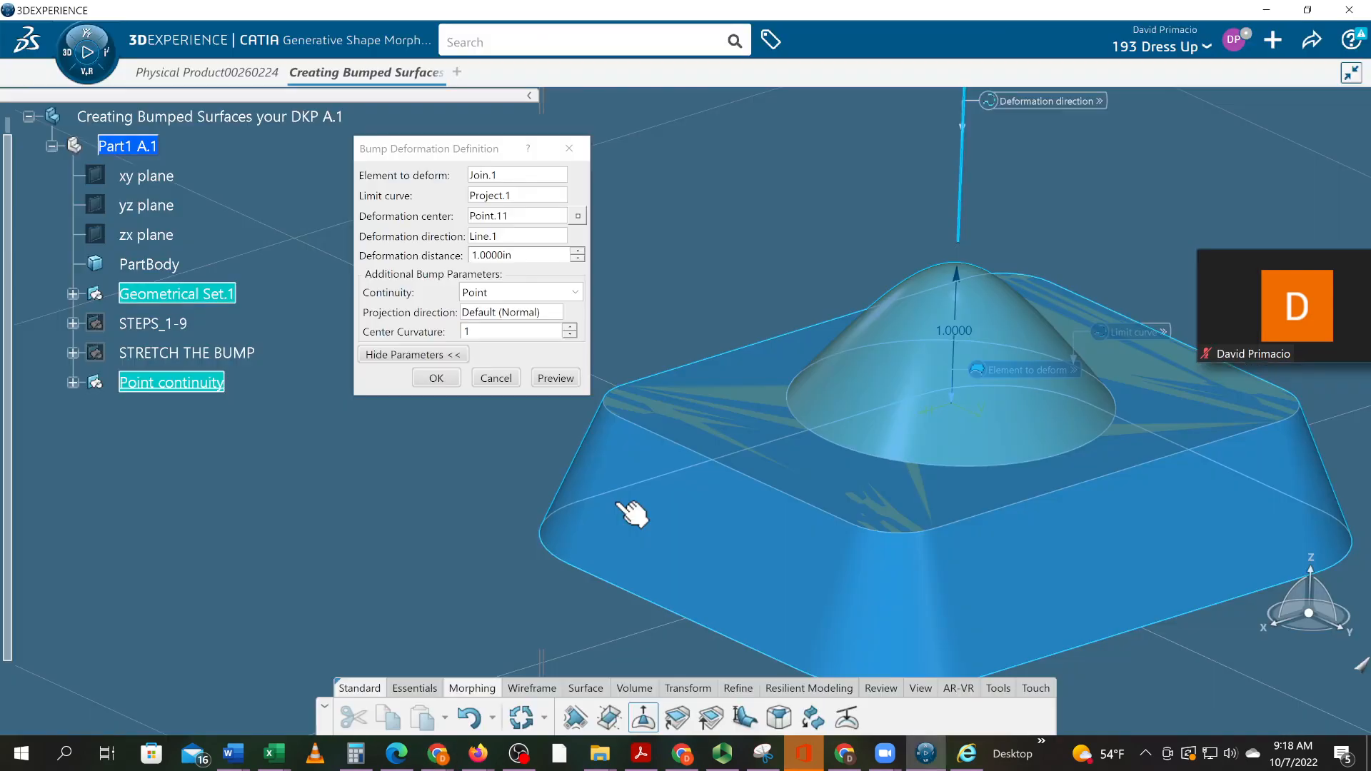
click(440, 384)
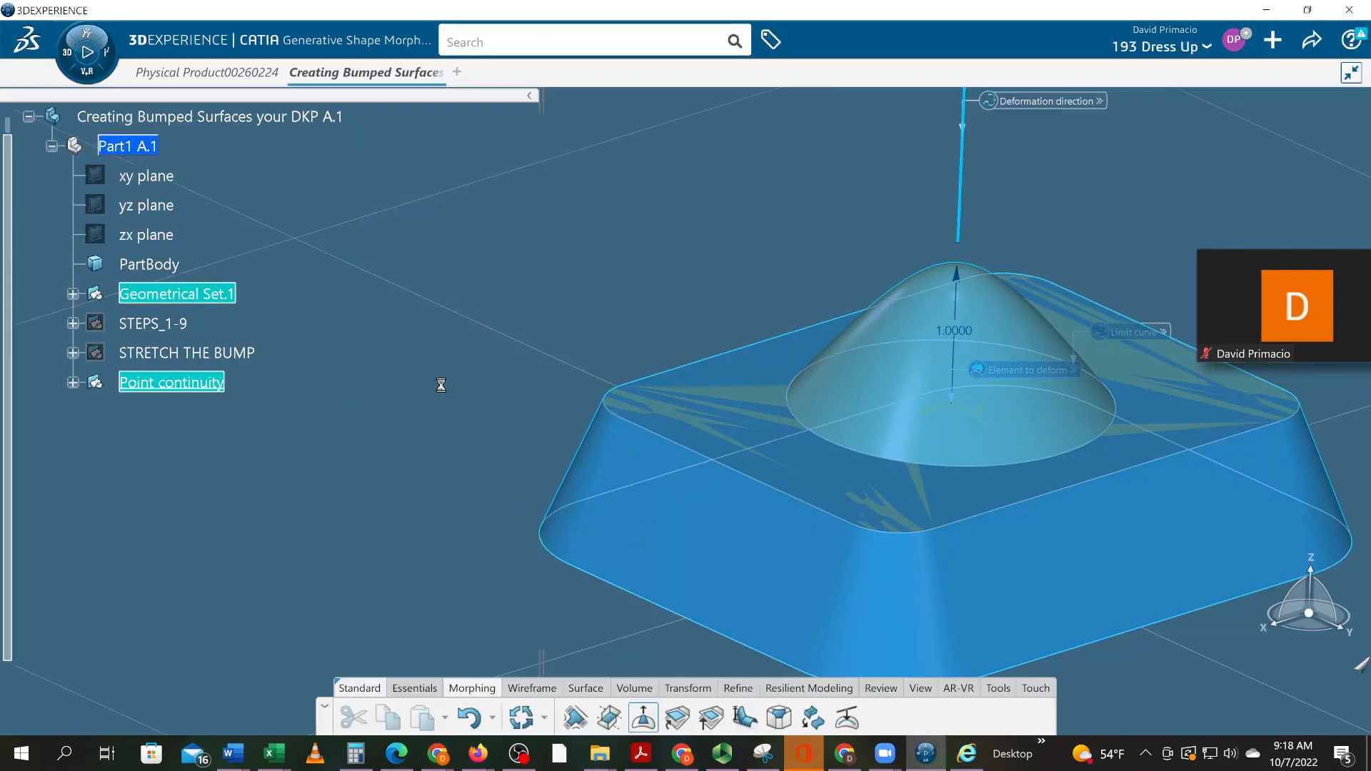
middle_drag(482, 414, 289, 411)
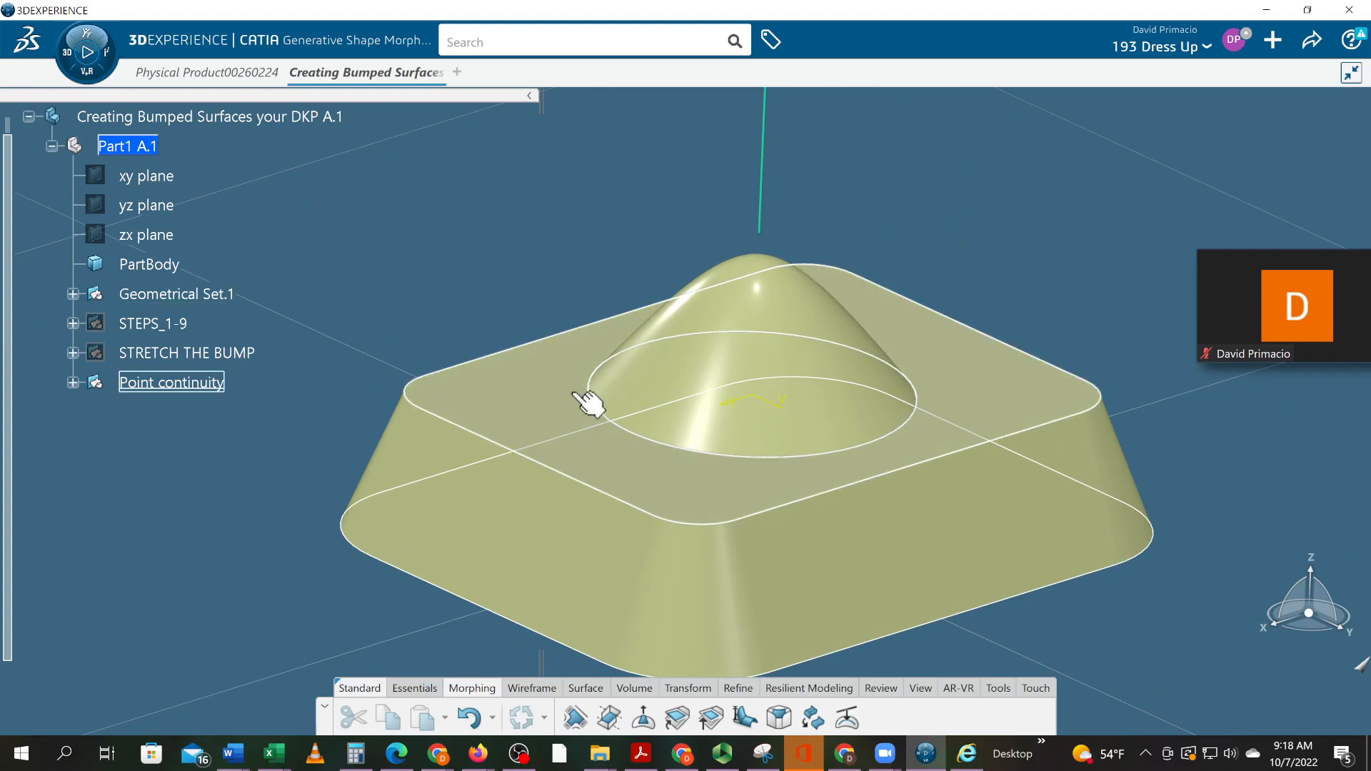
Step: Set the Distance parameter of Bump.3 in the Point continuity set to 3 in and inspect the stretched shape
click(72, 383)
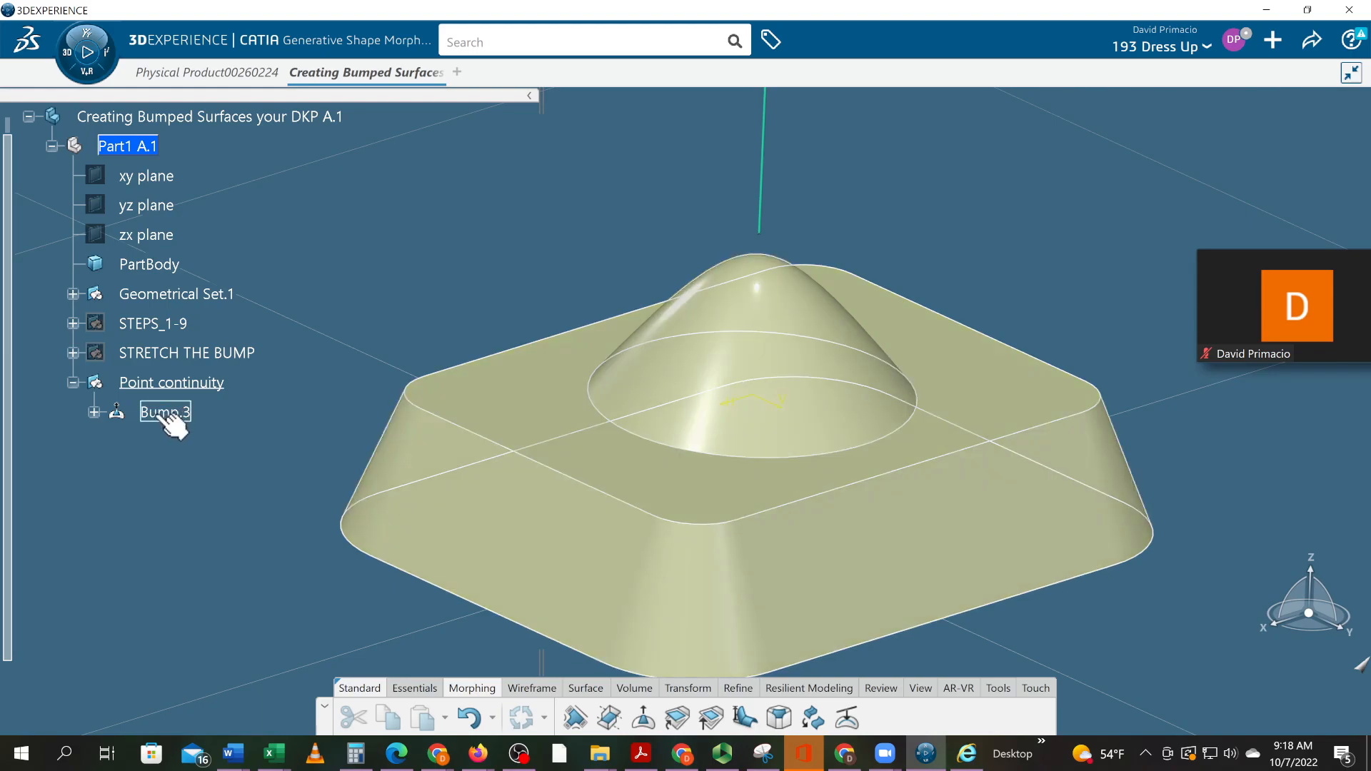
click(164, 413)
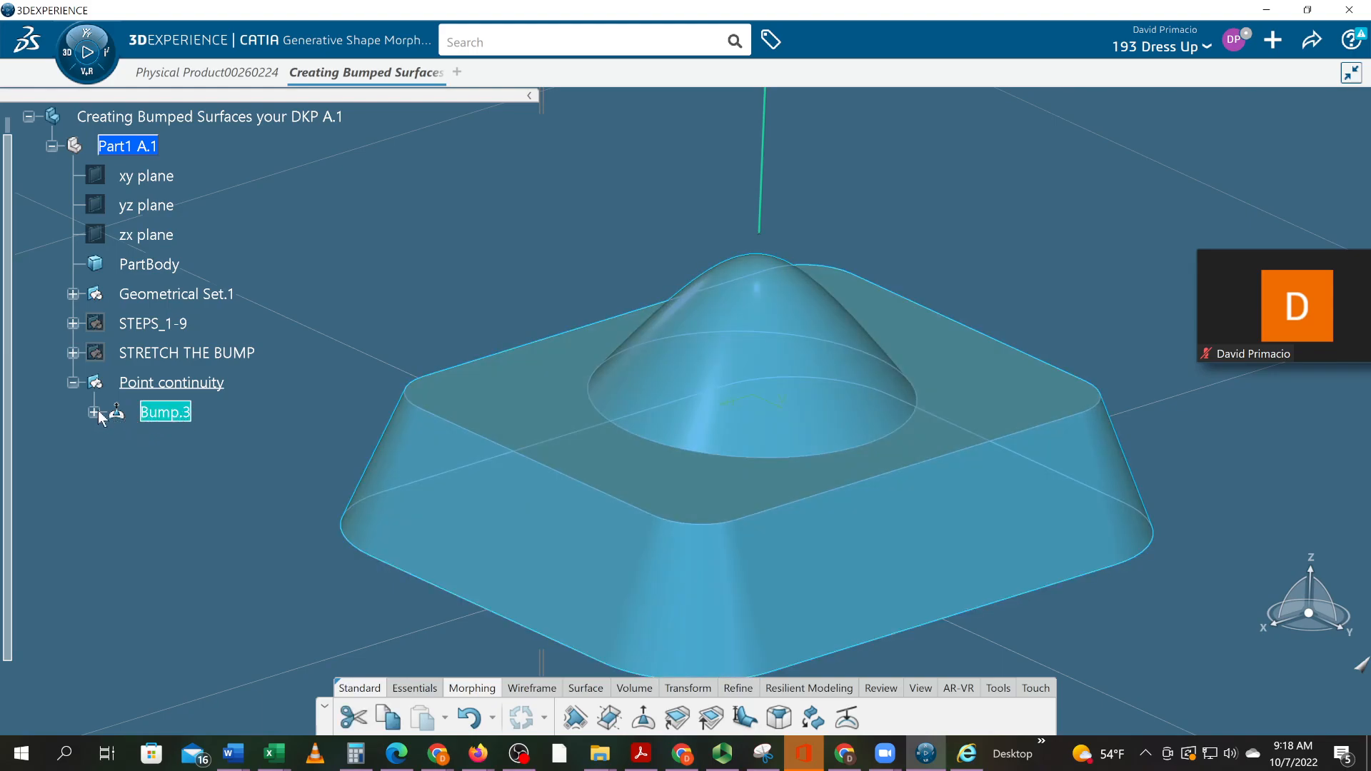
click(94, 412)
click(194, 447)
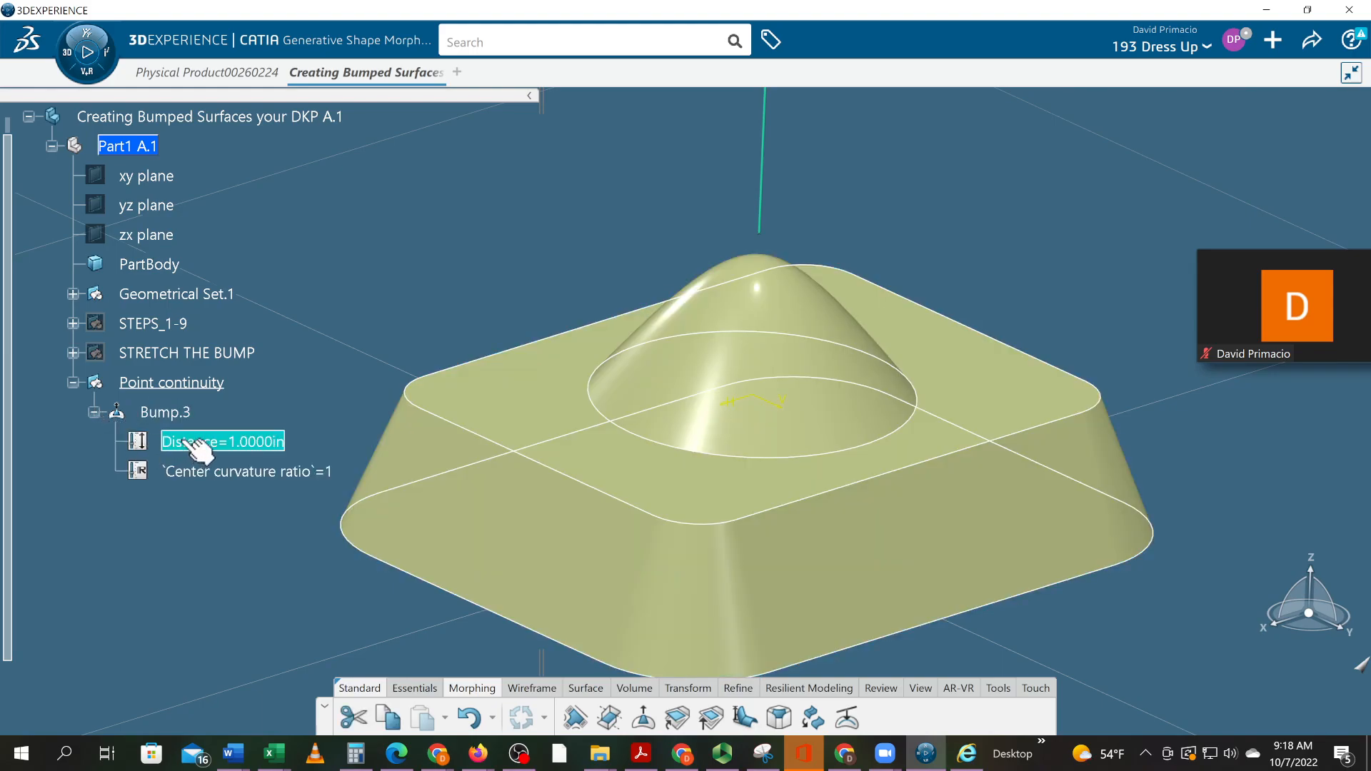
double_click(187, 443)
text(3)
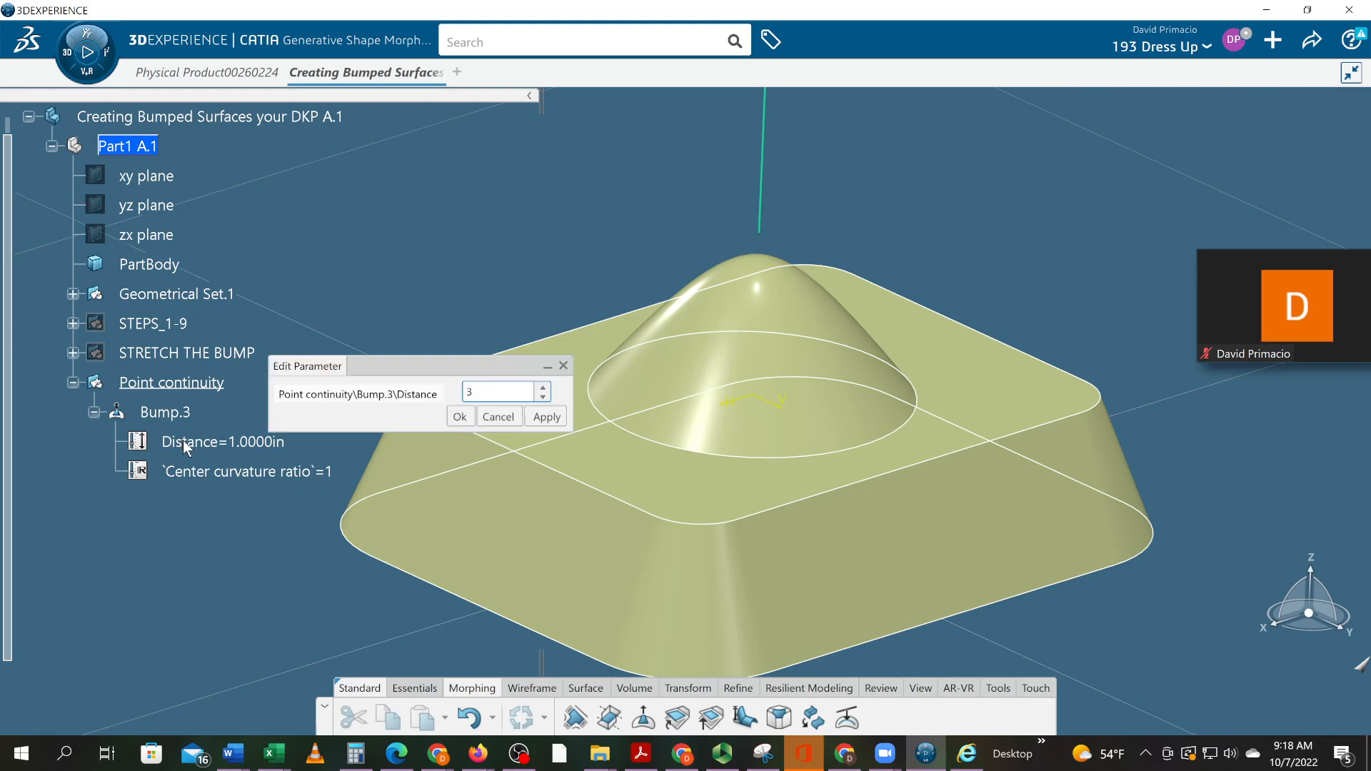
key(Return)
middle_drag(288, 491, 307, 544)
middle_drag(442, 452, 470, 454)
middle_drag(747, 510, 848, 386)
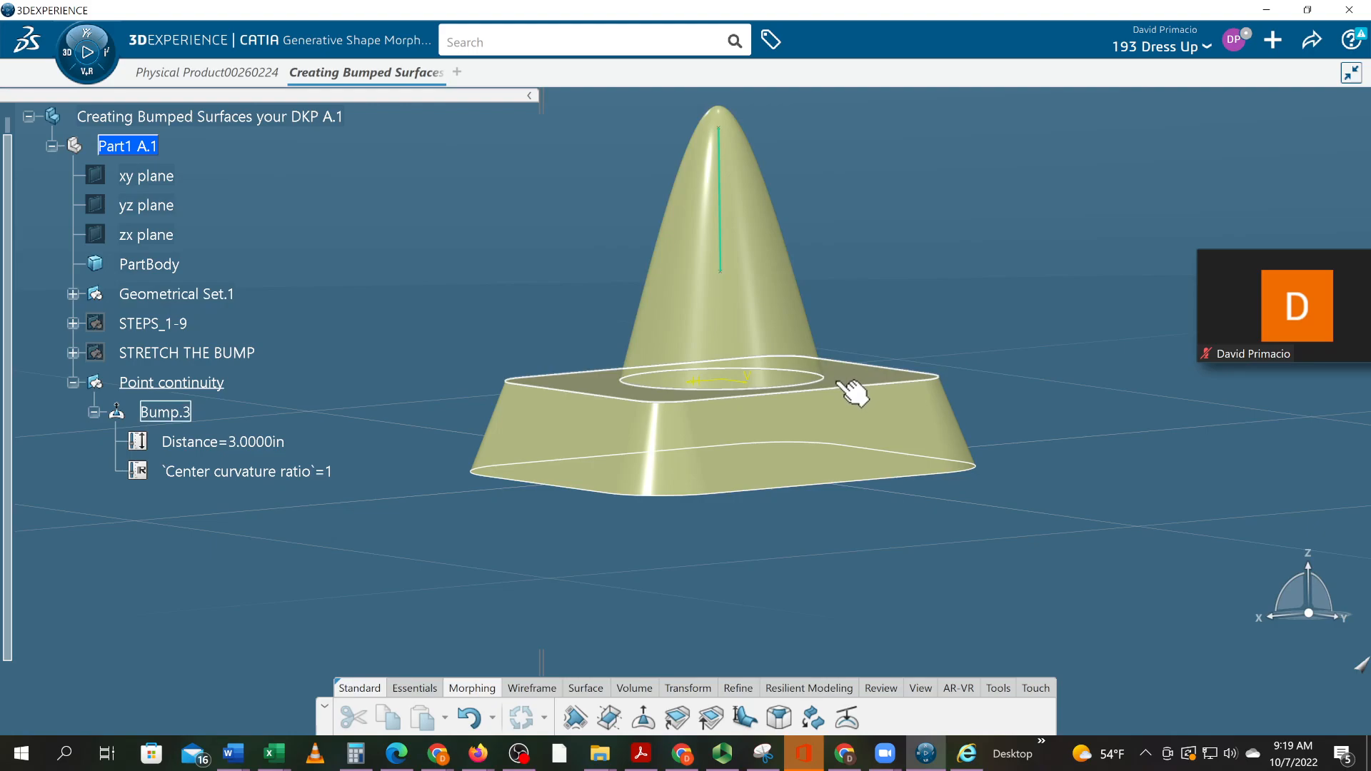
middle_drag(567, 505, 662, 560)
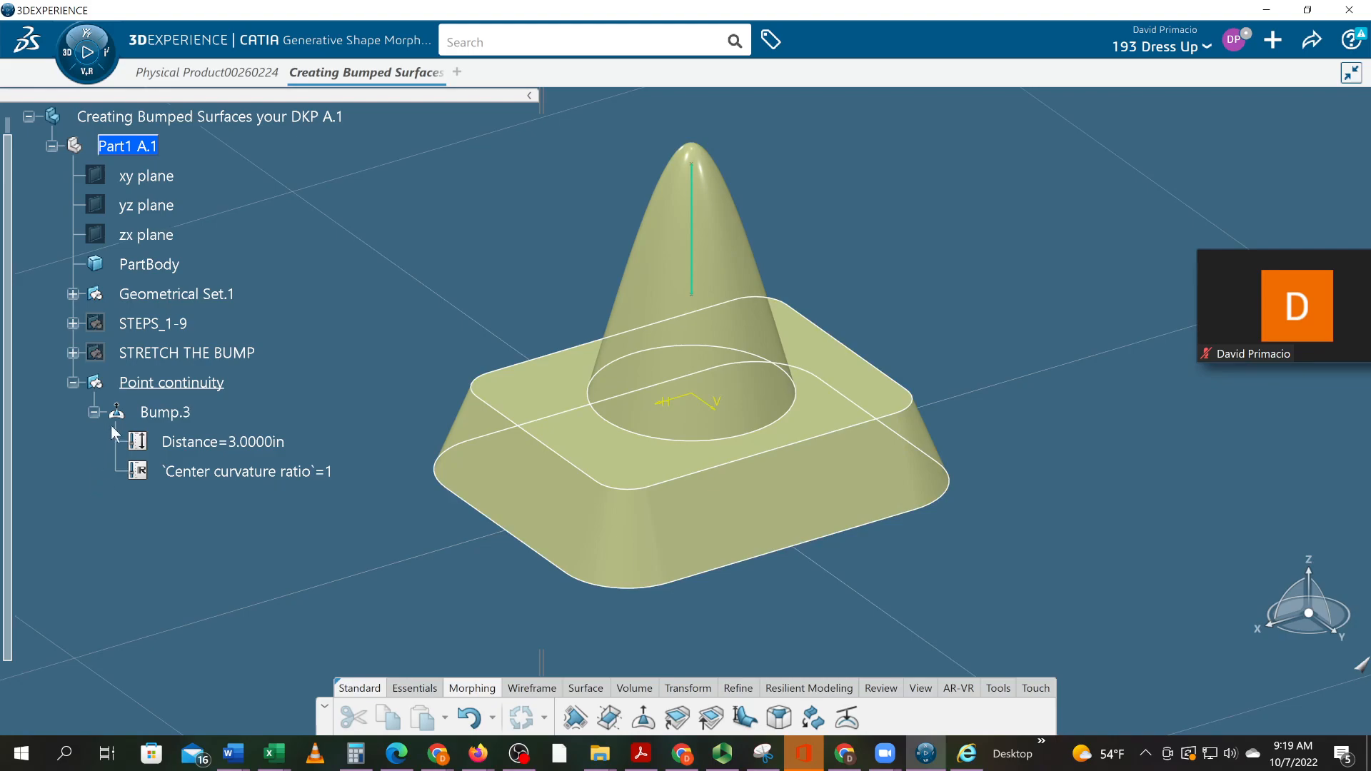
right_click(153, 383)
click(175, 360)
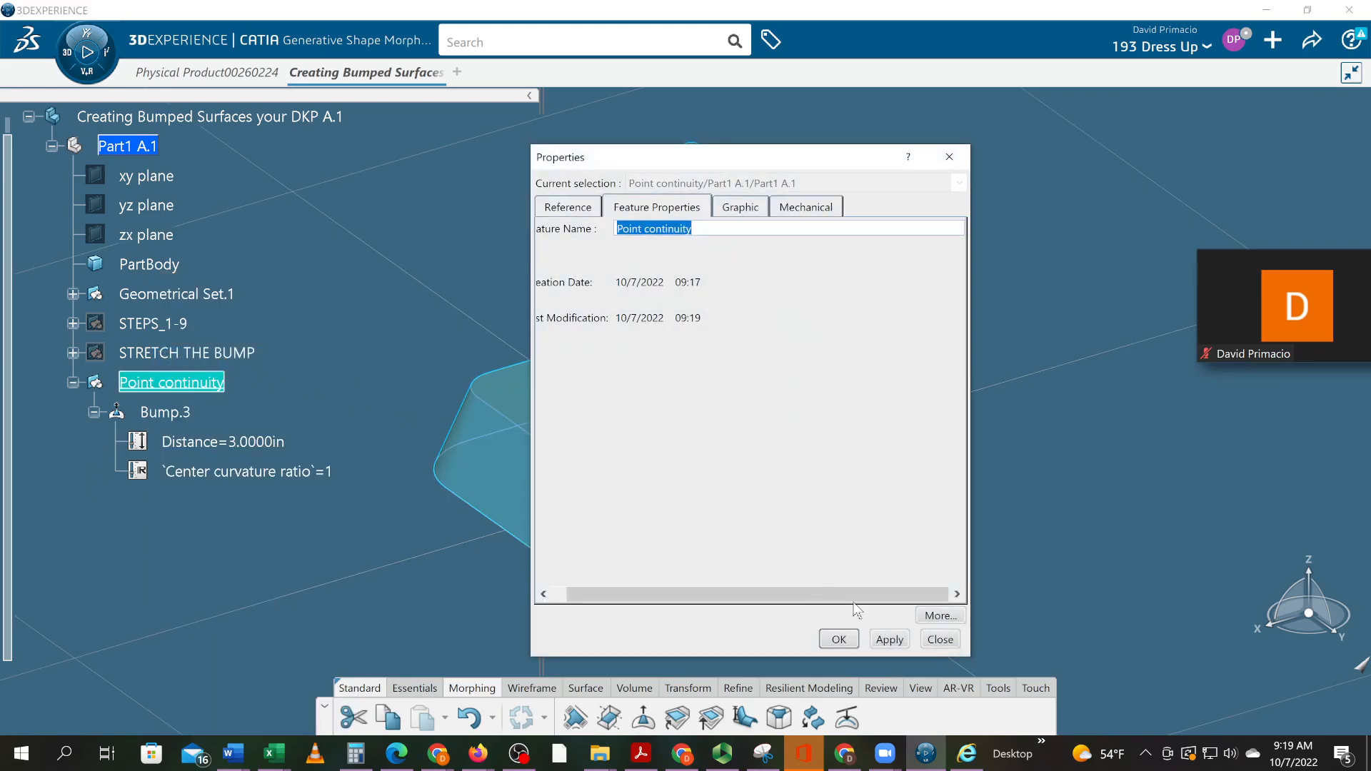
click(883, 633)
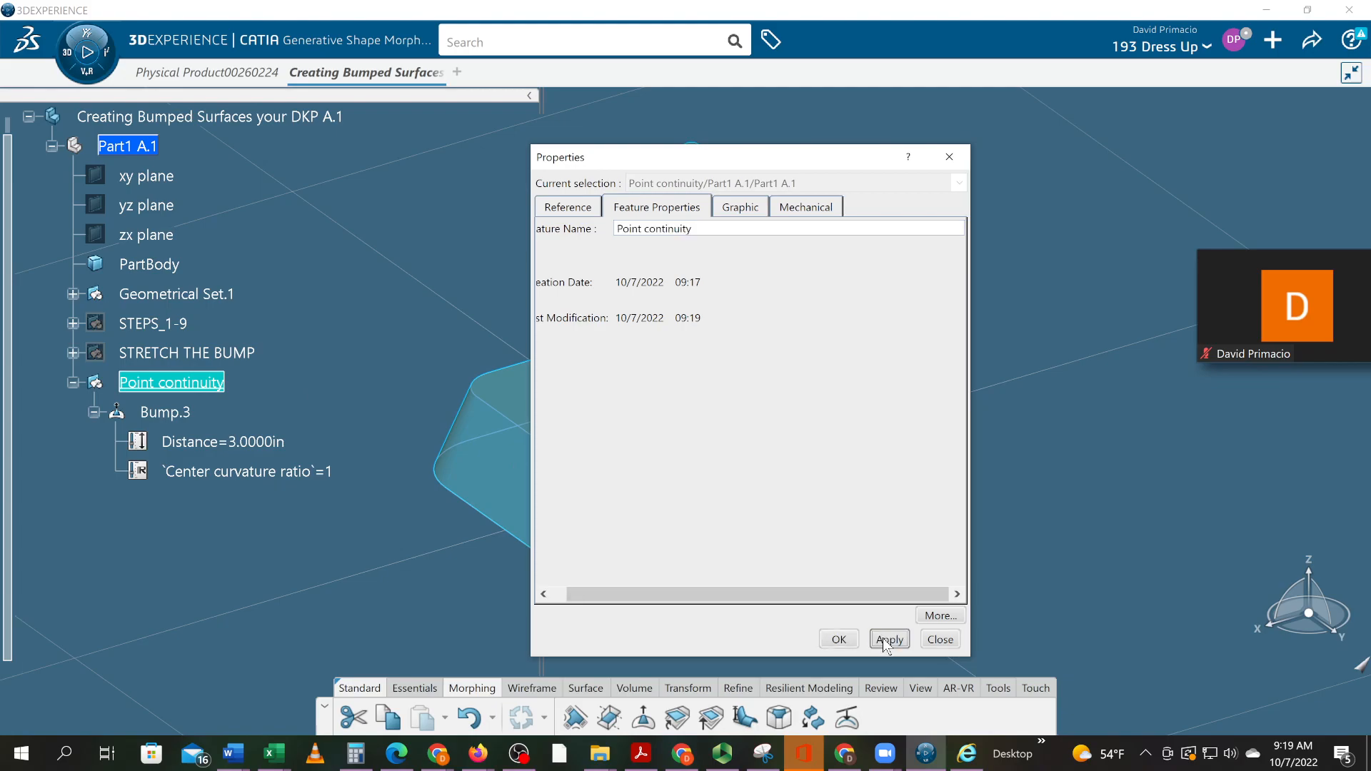
click(841, 641)
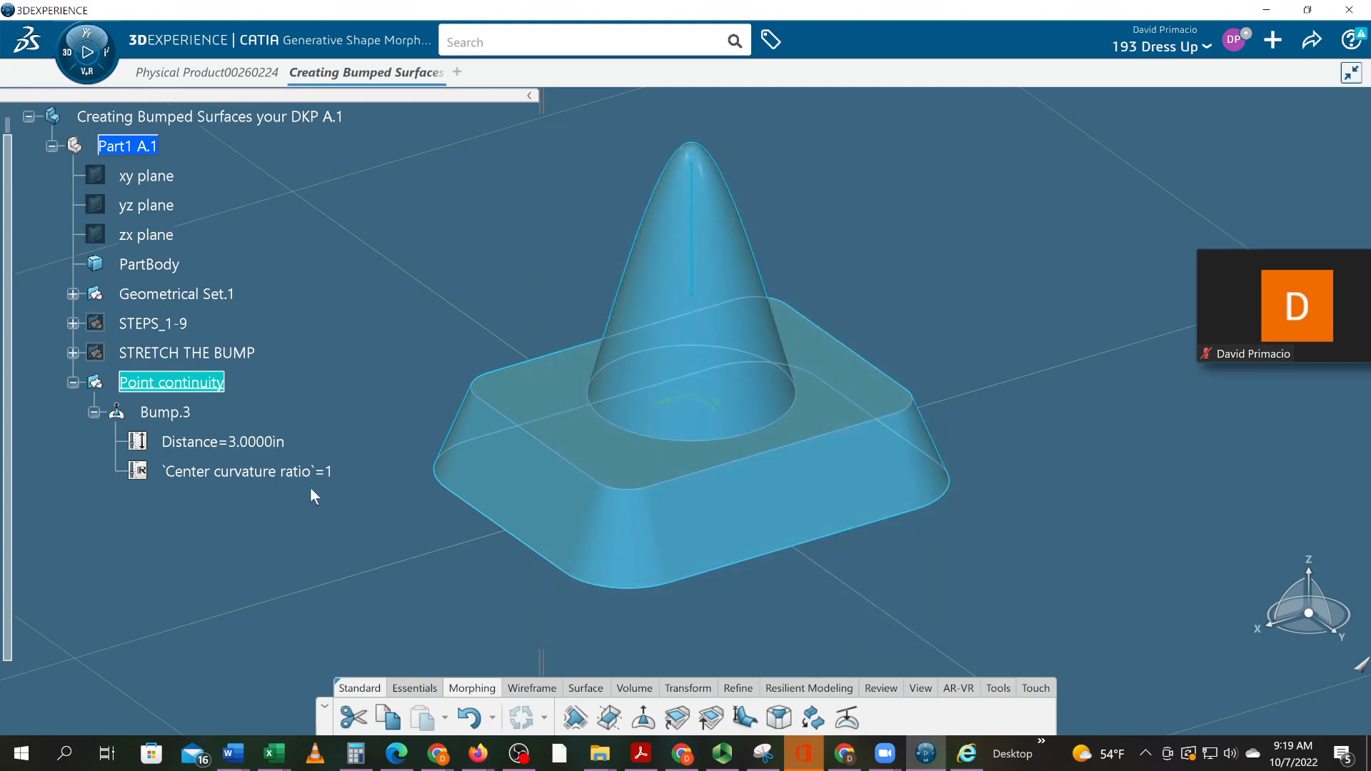
Step: Collapse the Point continuity set in the tree and insert a new geometrical set under Part1
click(73, 383)
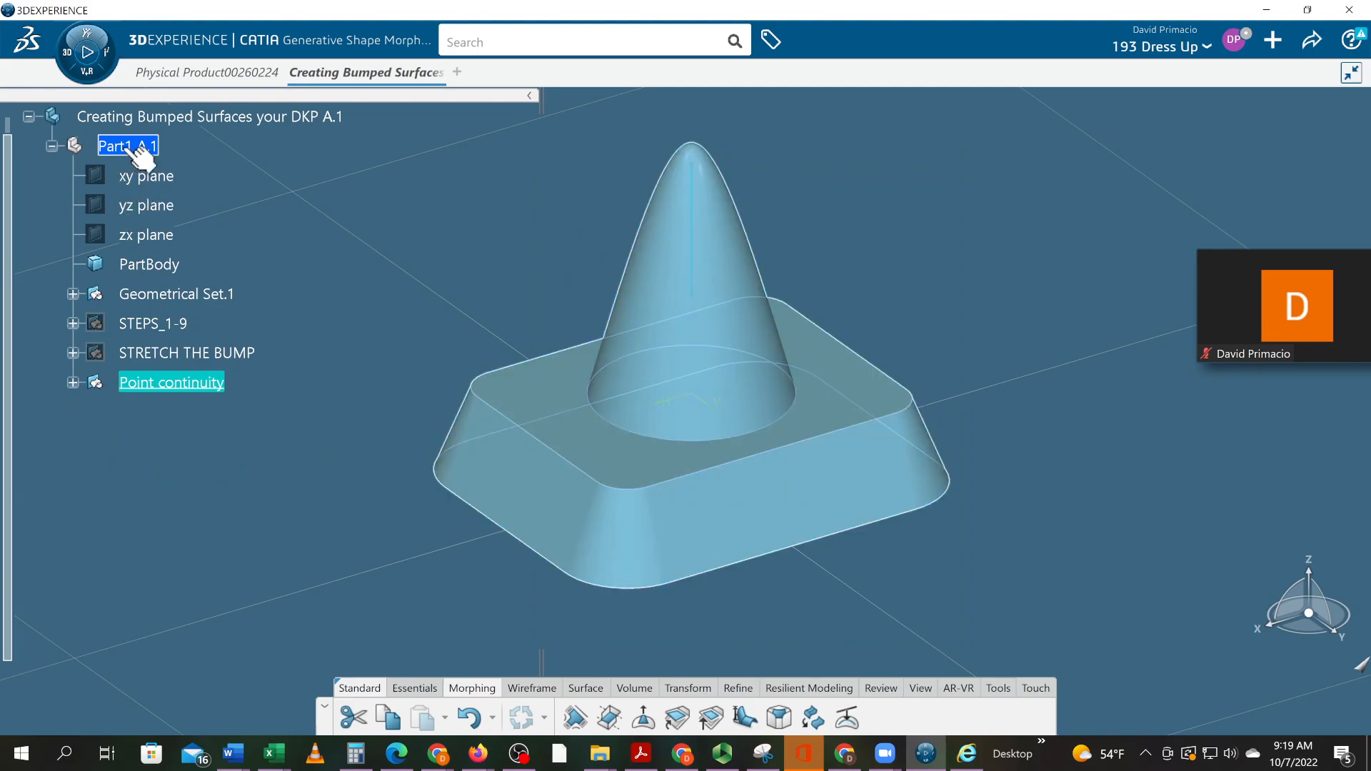
right_click(140, 152)
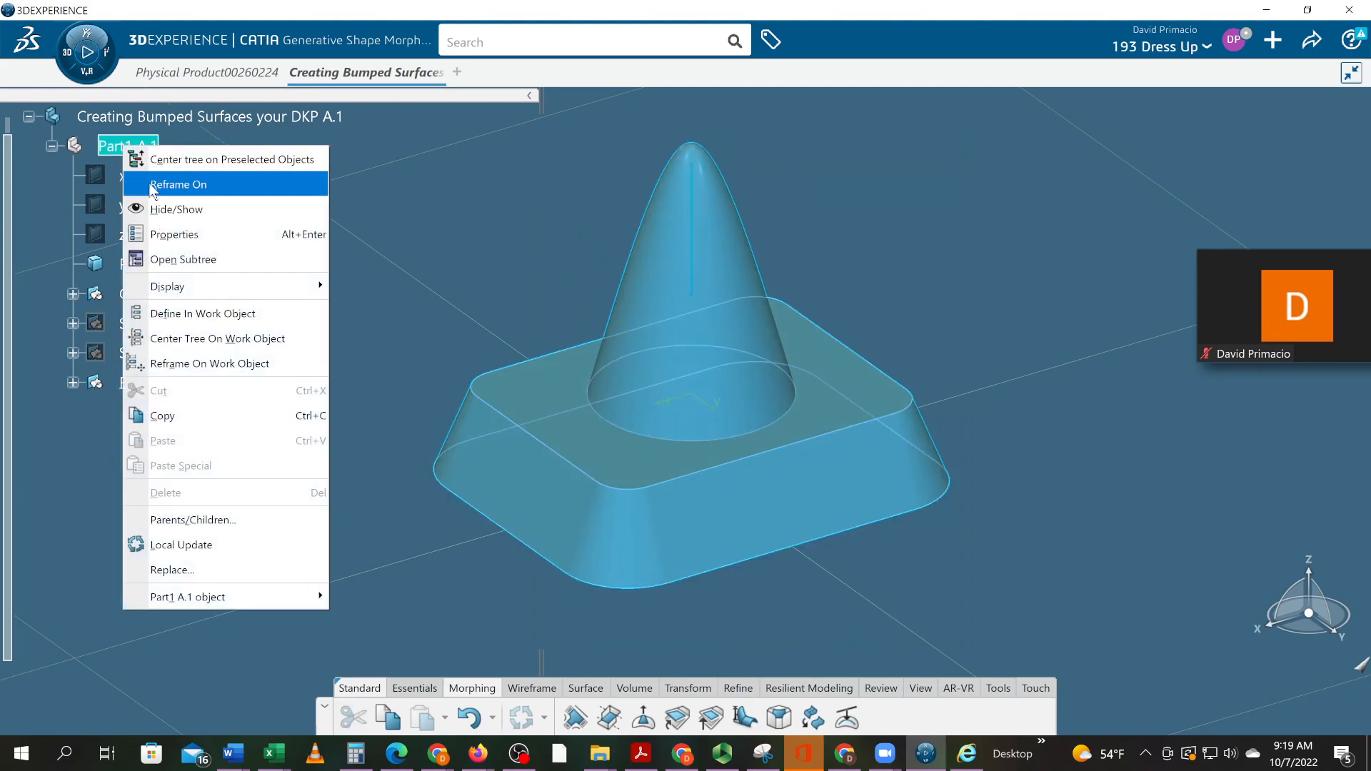
click(116, 152)
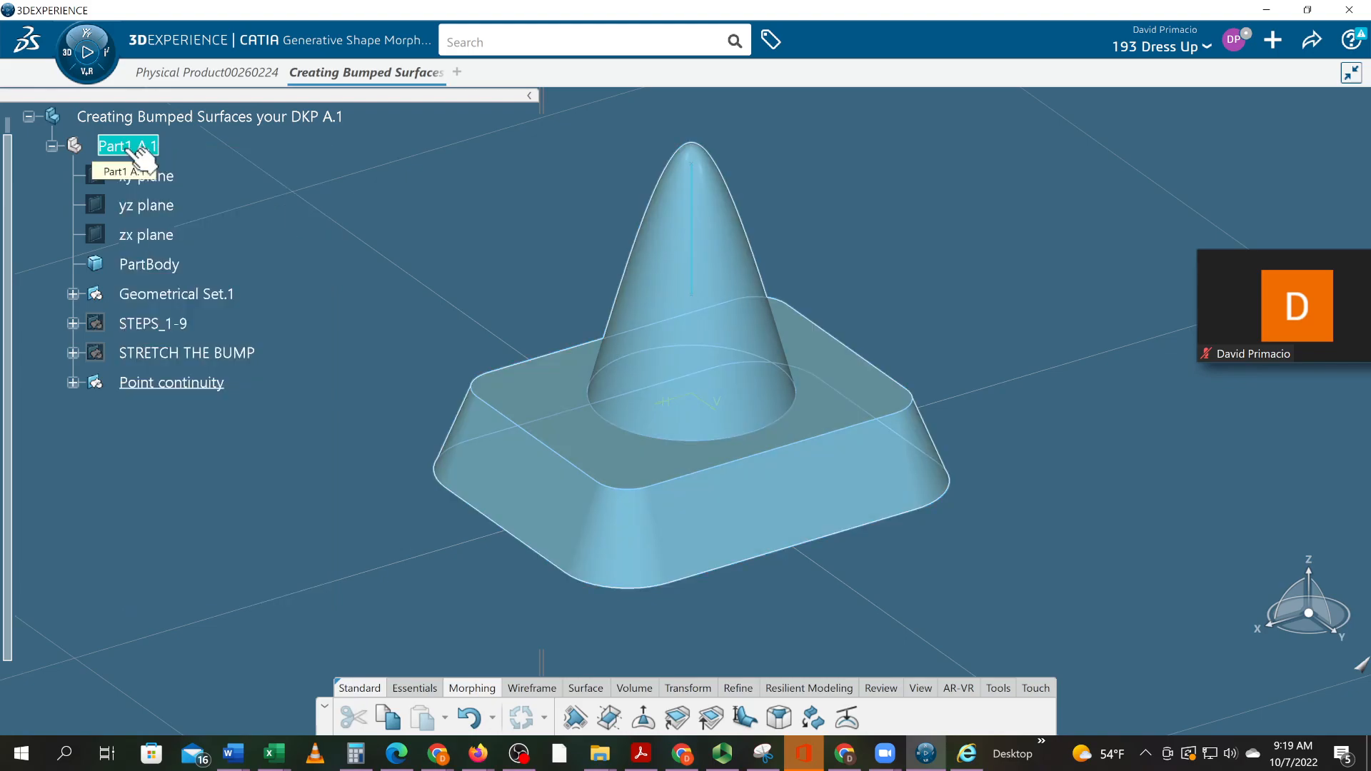
middle_drag(268, 246, 254, 311)
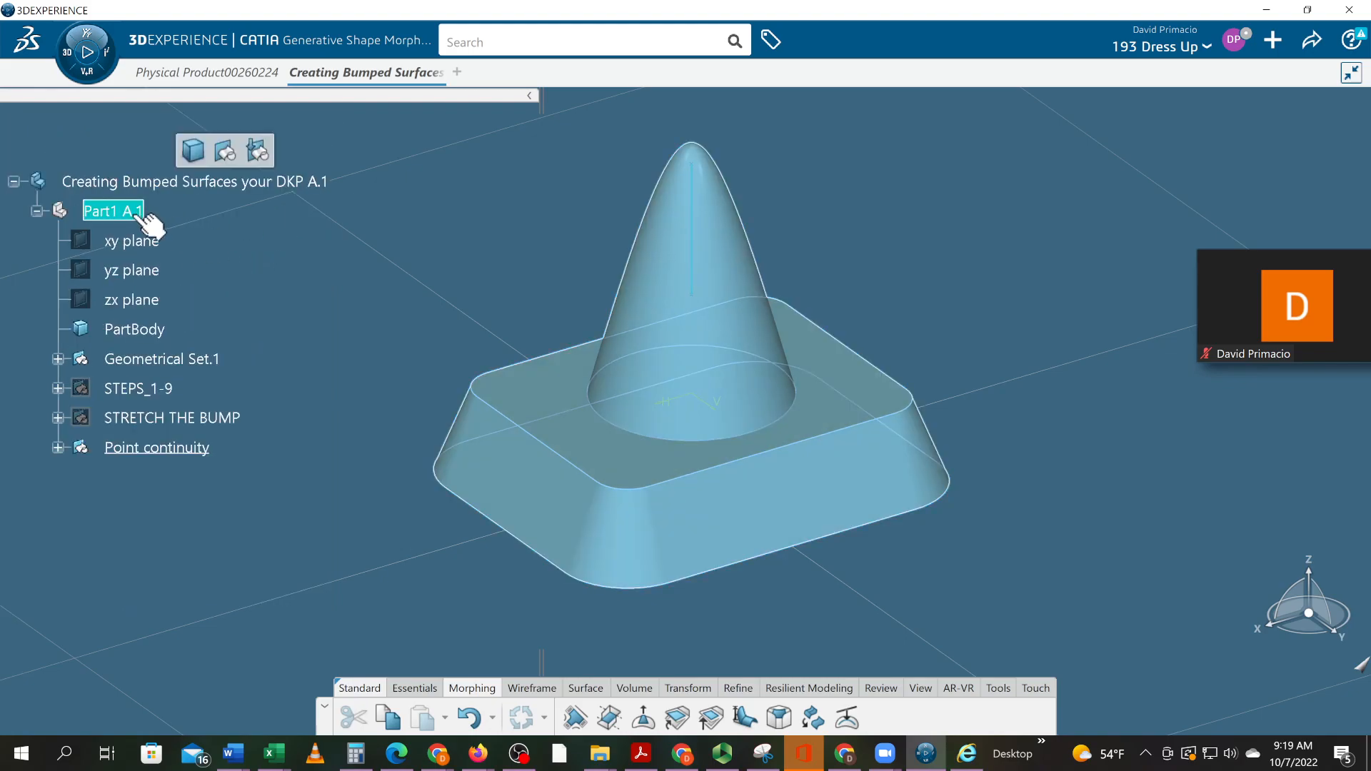
click(221, 155)
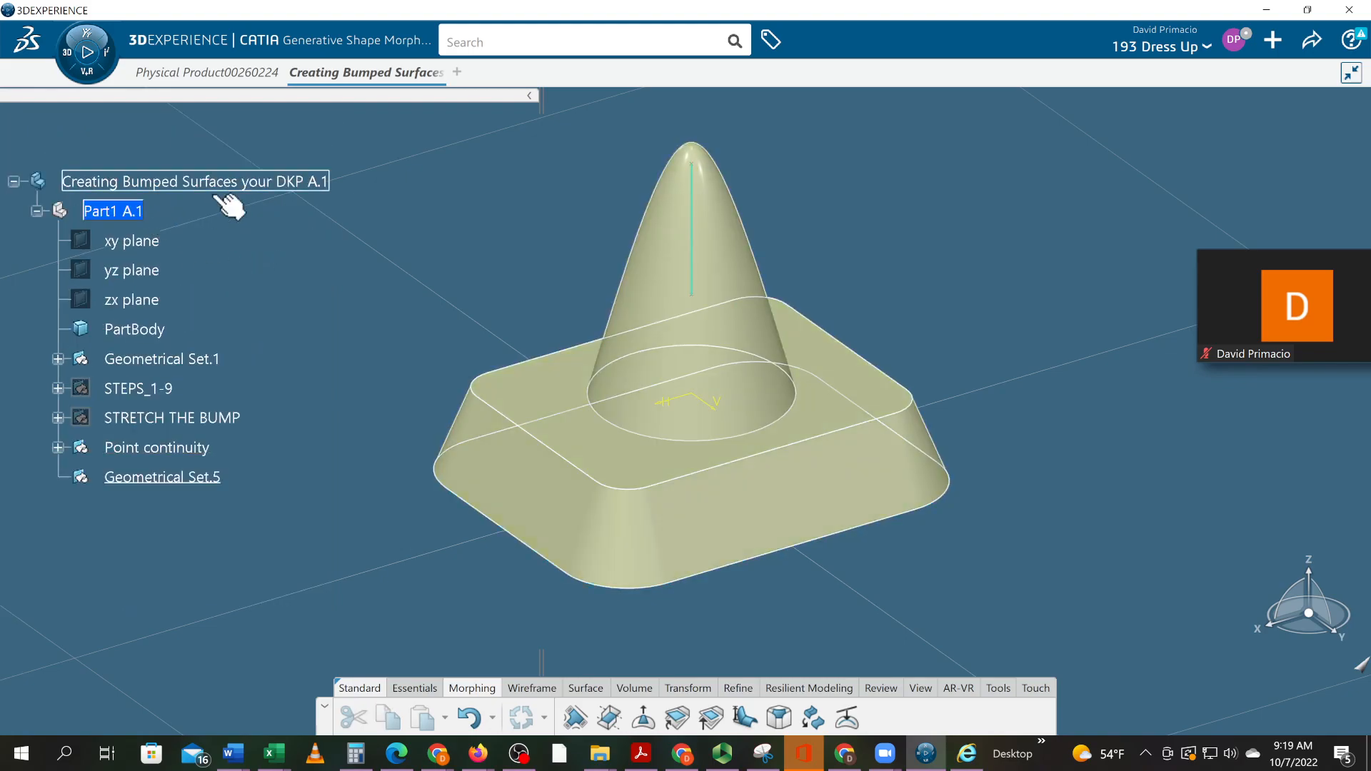
Step: Hide the Point continuity geometrical set and show the hidden Join.1 surface inside Geometrical Set.1
right_click(183, 457)
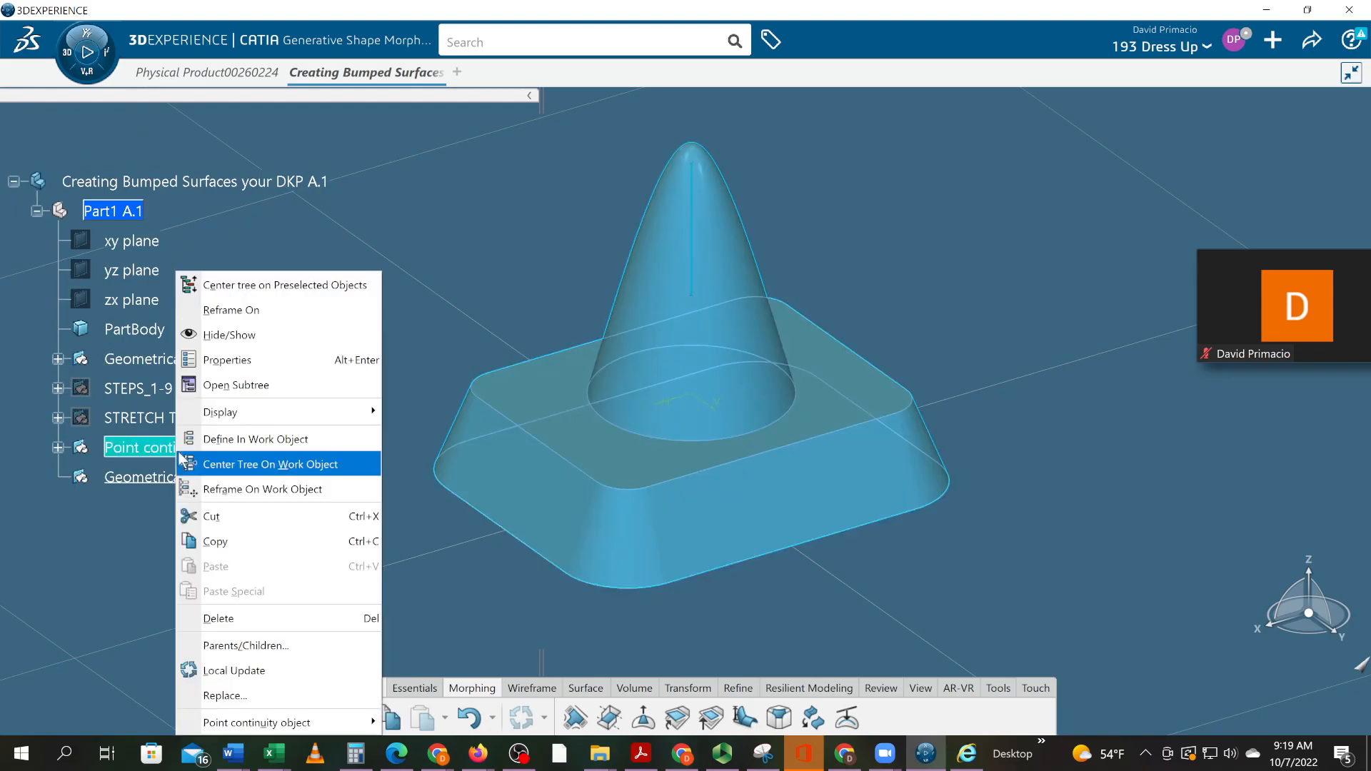
click(207, 335)
click(58, 358)
scroll(83, 461, down, 3)
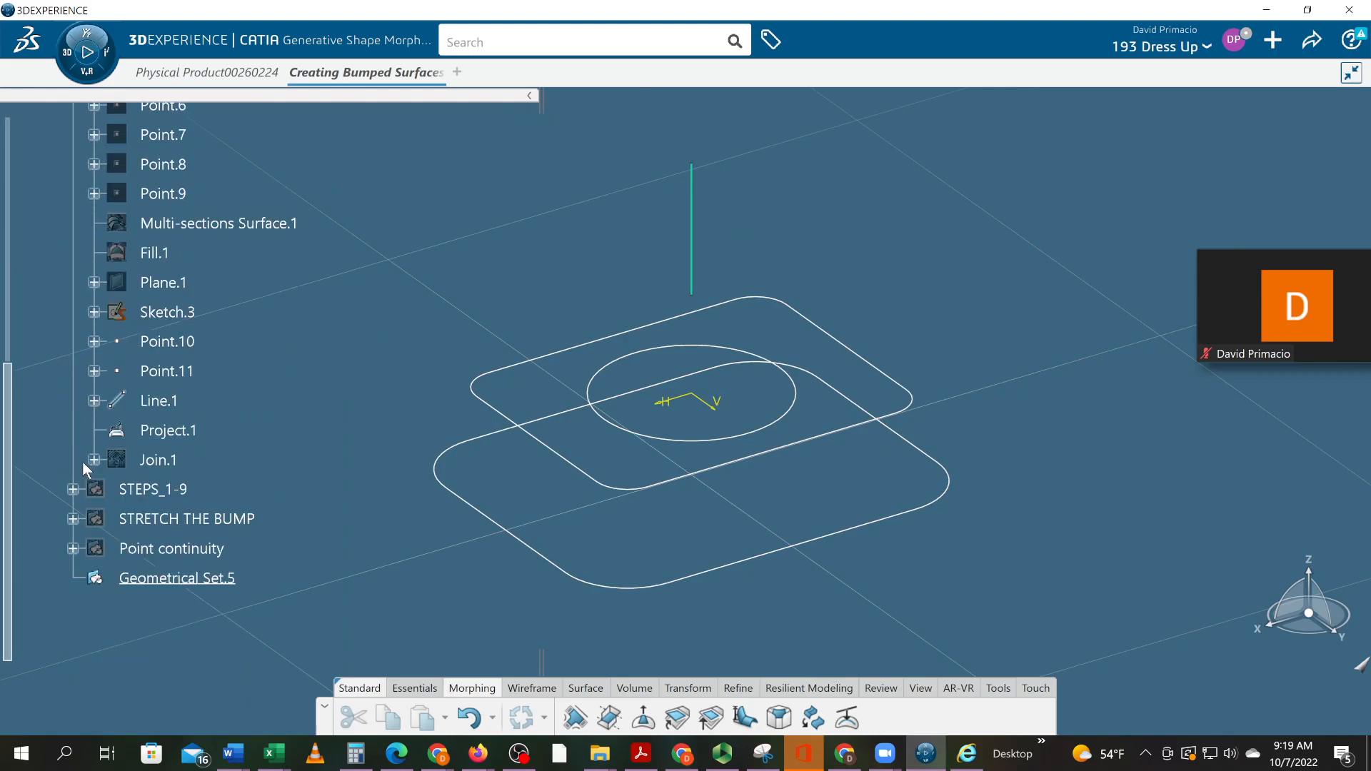
right_click(153, 461)
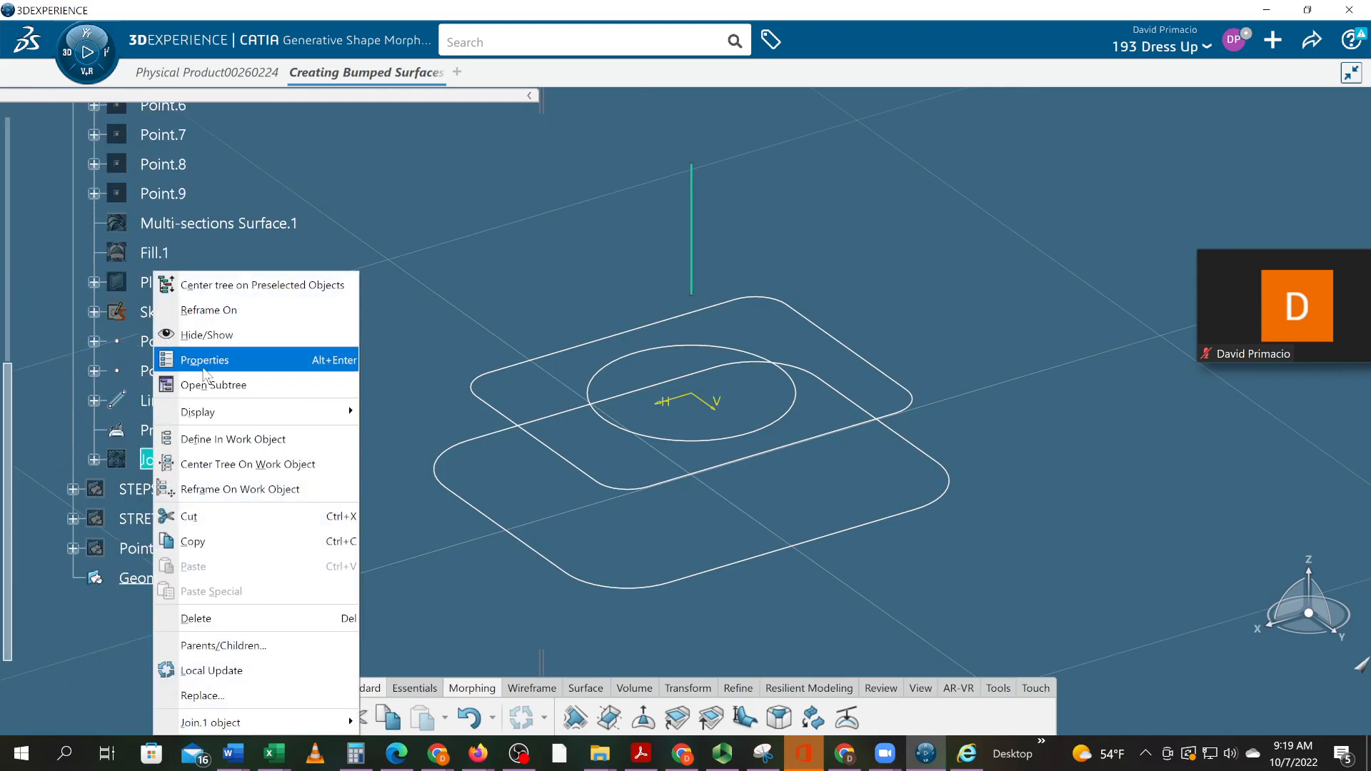
click(206, 335)
scroll(245, 437, down, 3)
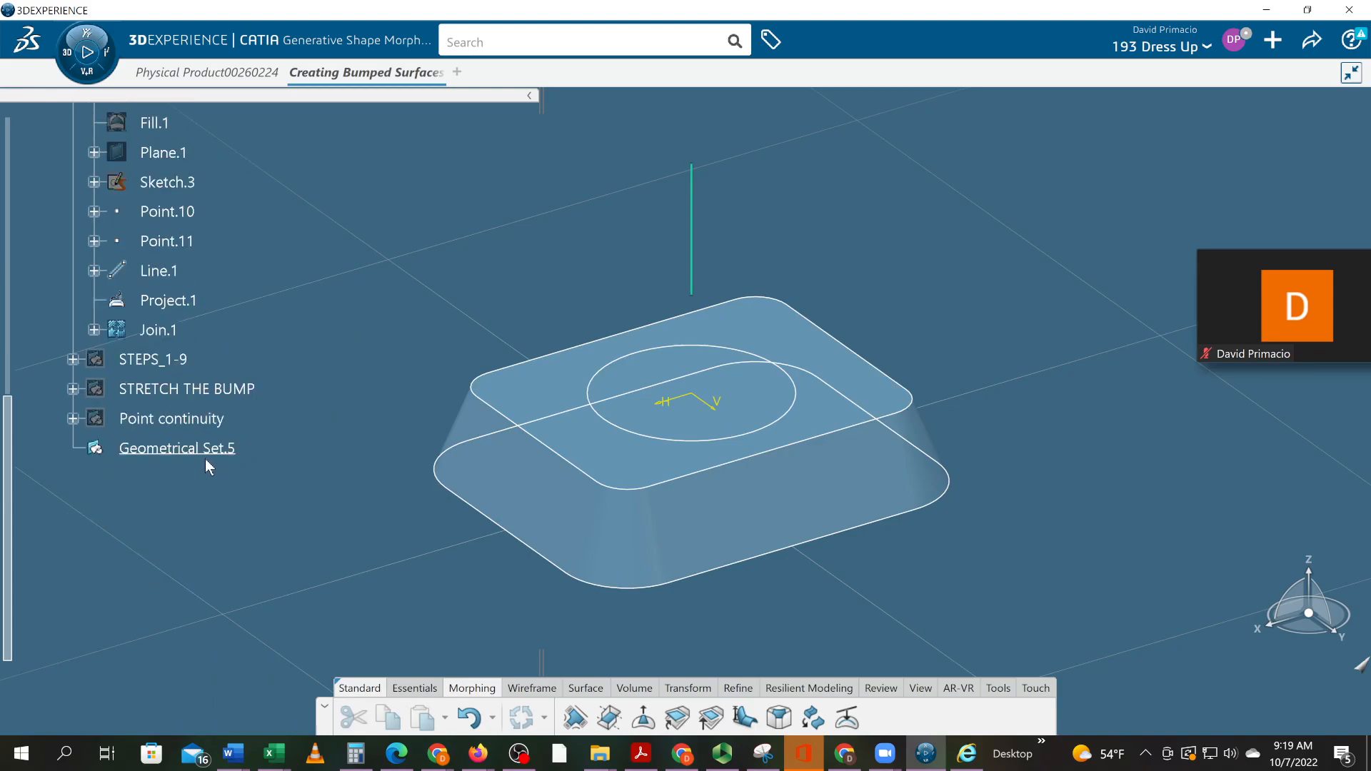
Step: Switch to the browser and copy the set name Tangent continuity from the geometrical sets list on page 7 of the assignment
key(alt+Tab)
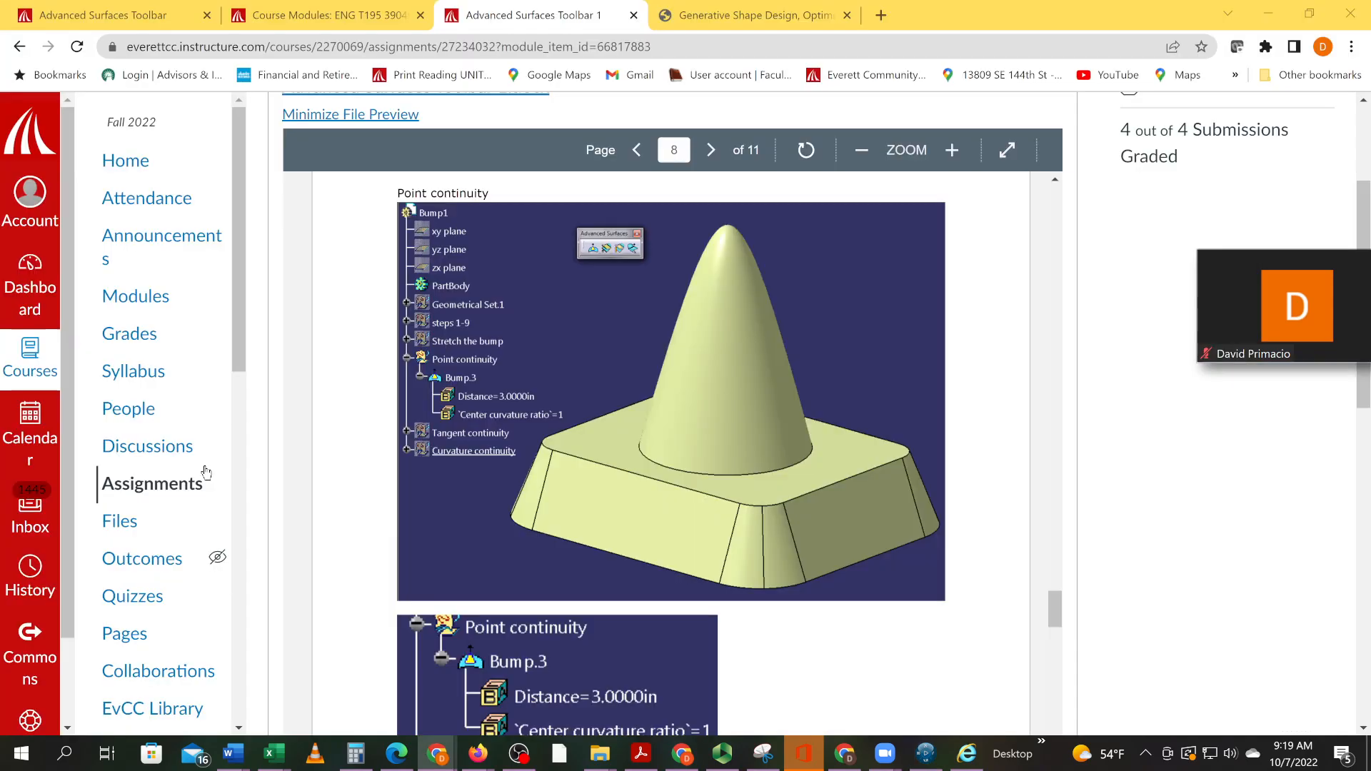
scroll(505, 508, down, 10)
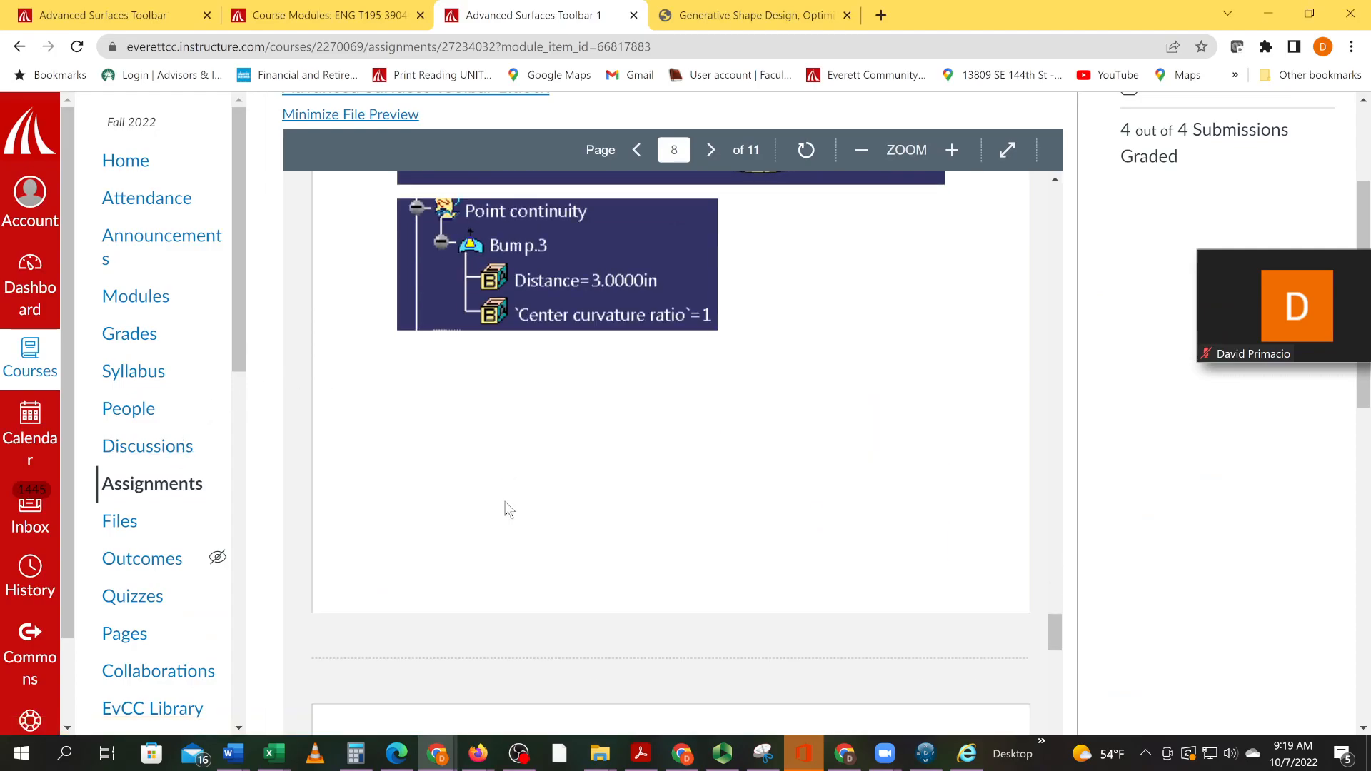
scroll(507, 509, down, 15)
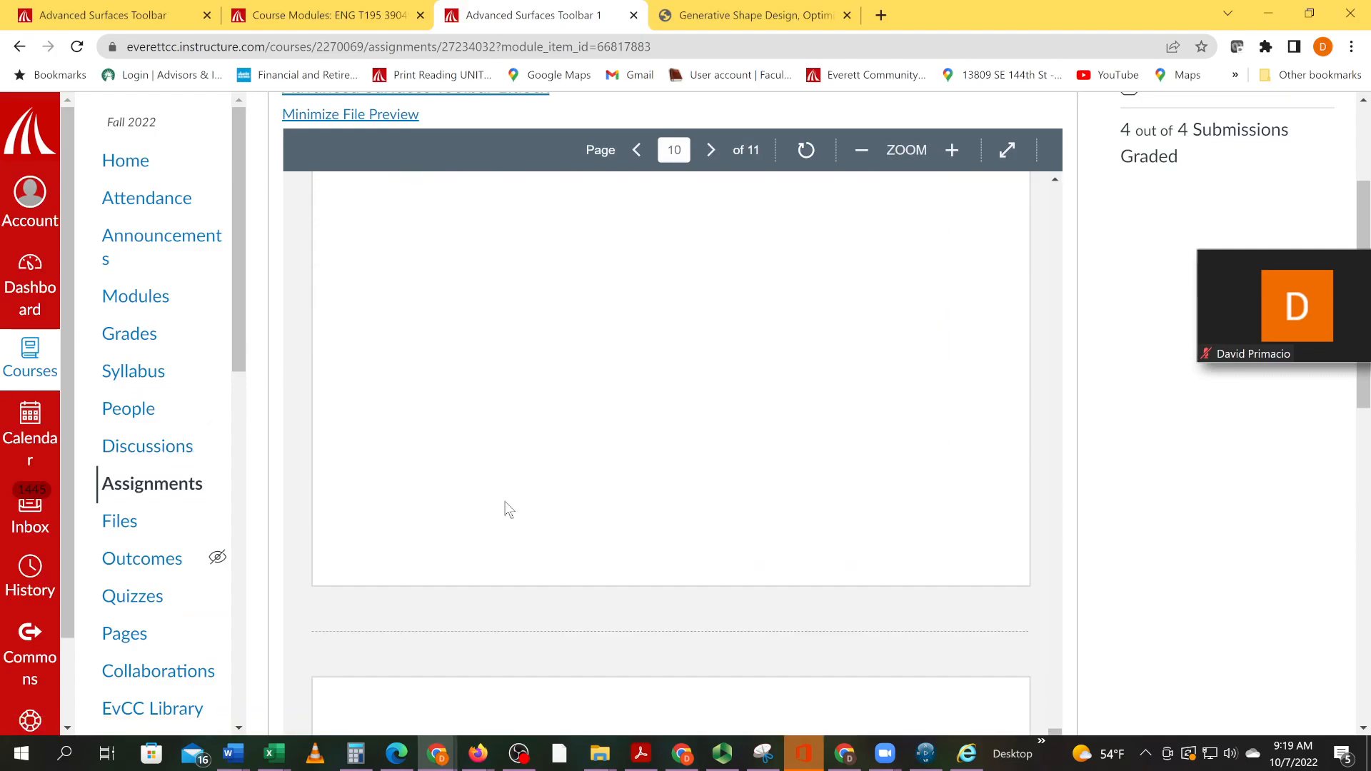
scroll(504, 504, up, 10)
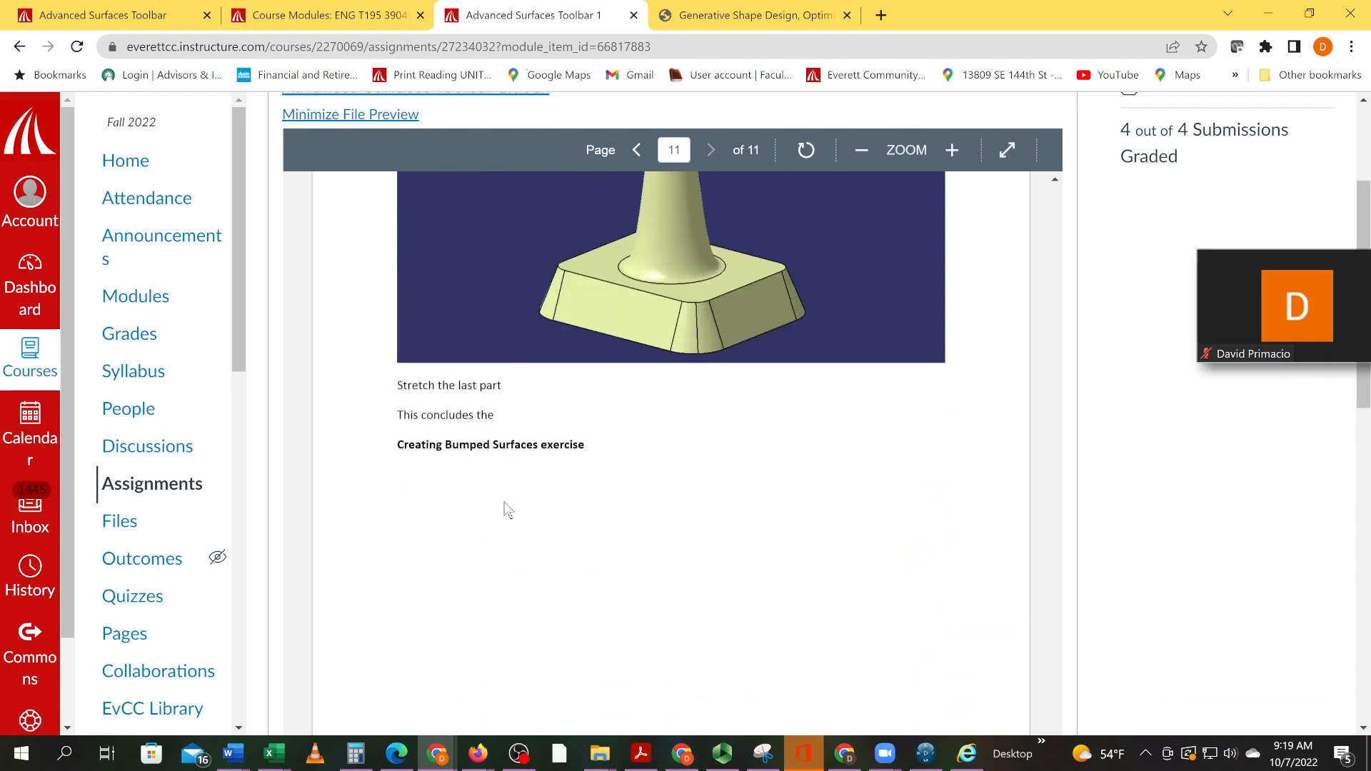
scroll(504, 503, up, 12)
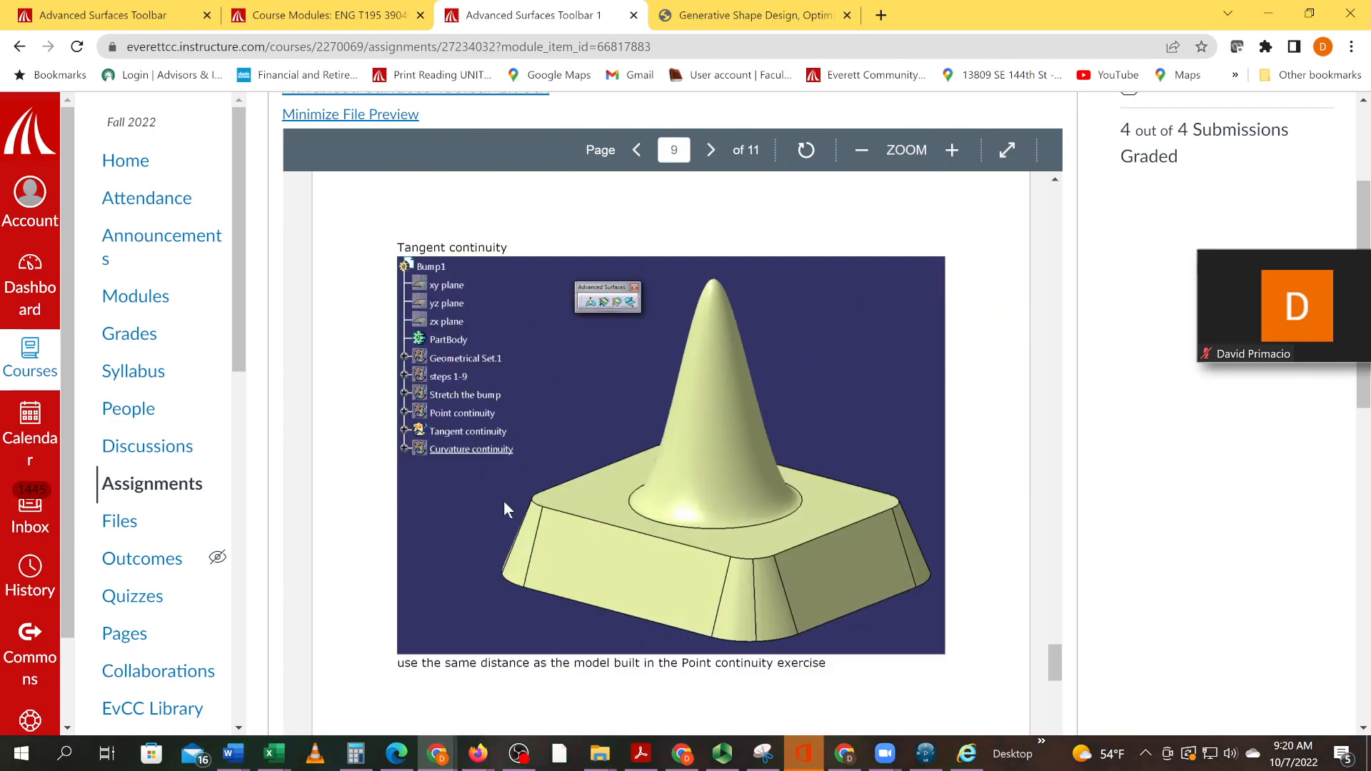
scroll(504, 509, up, 6)
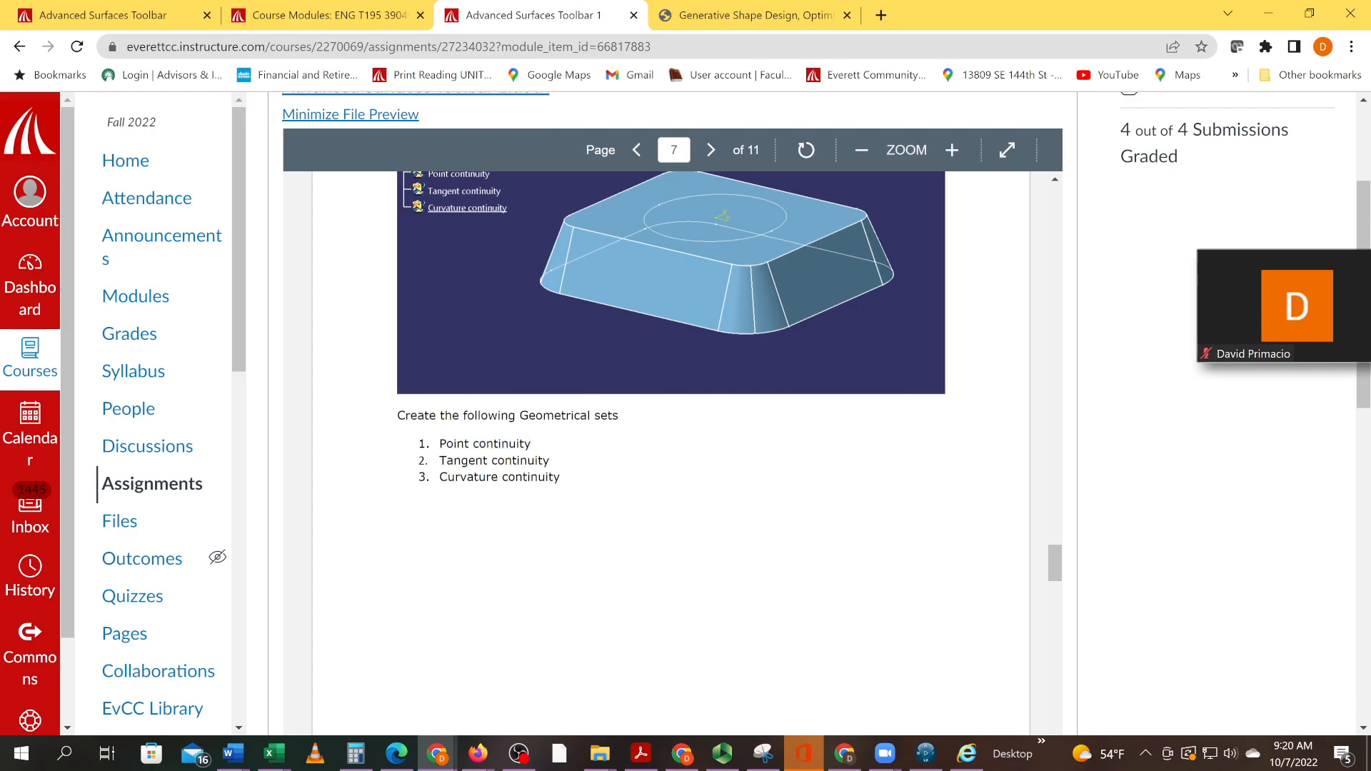
drag(549, 460, 452, 461)
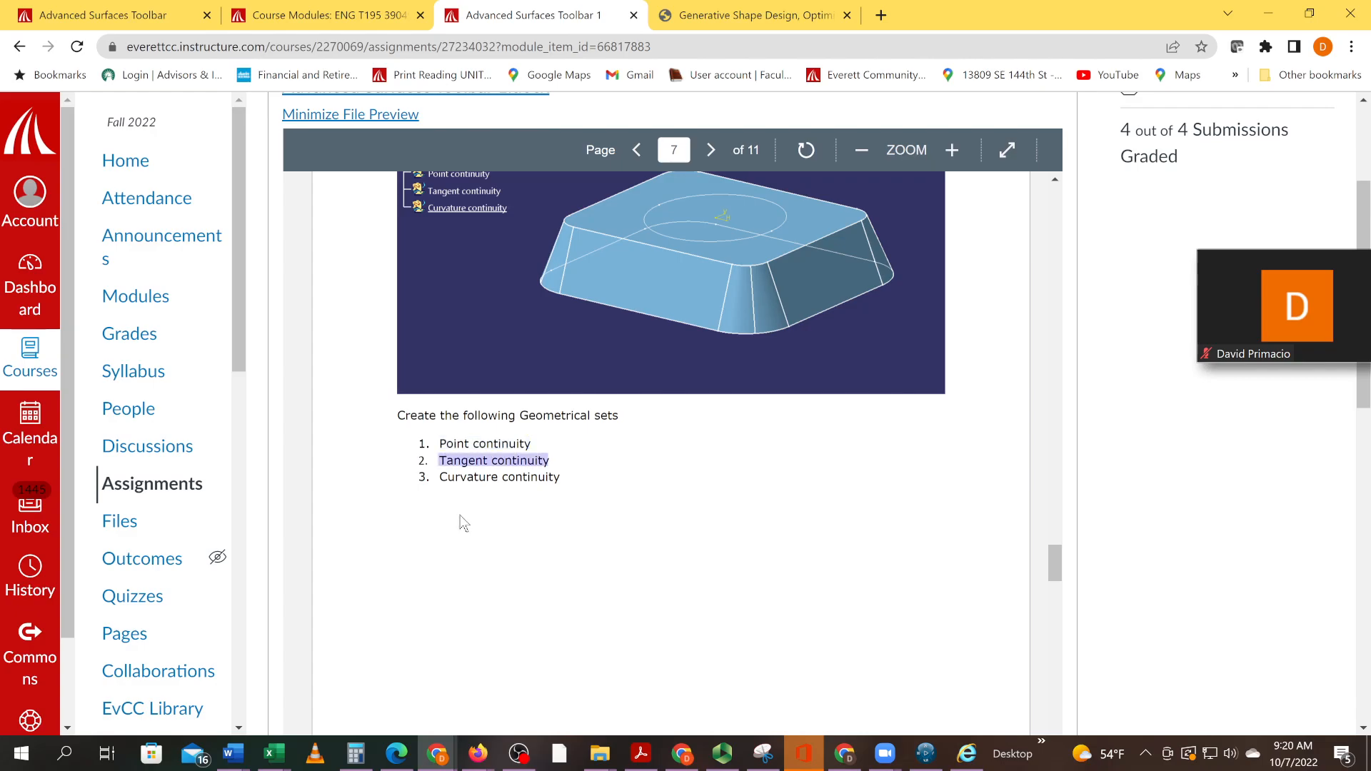
Step: Return to 3DEXPERIENCE and rename Geometrical Set.5 to Tangent continuity
key(alt+Tab)
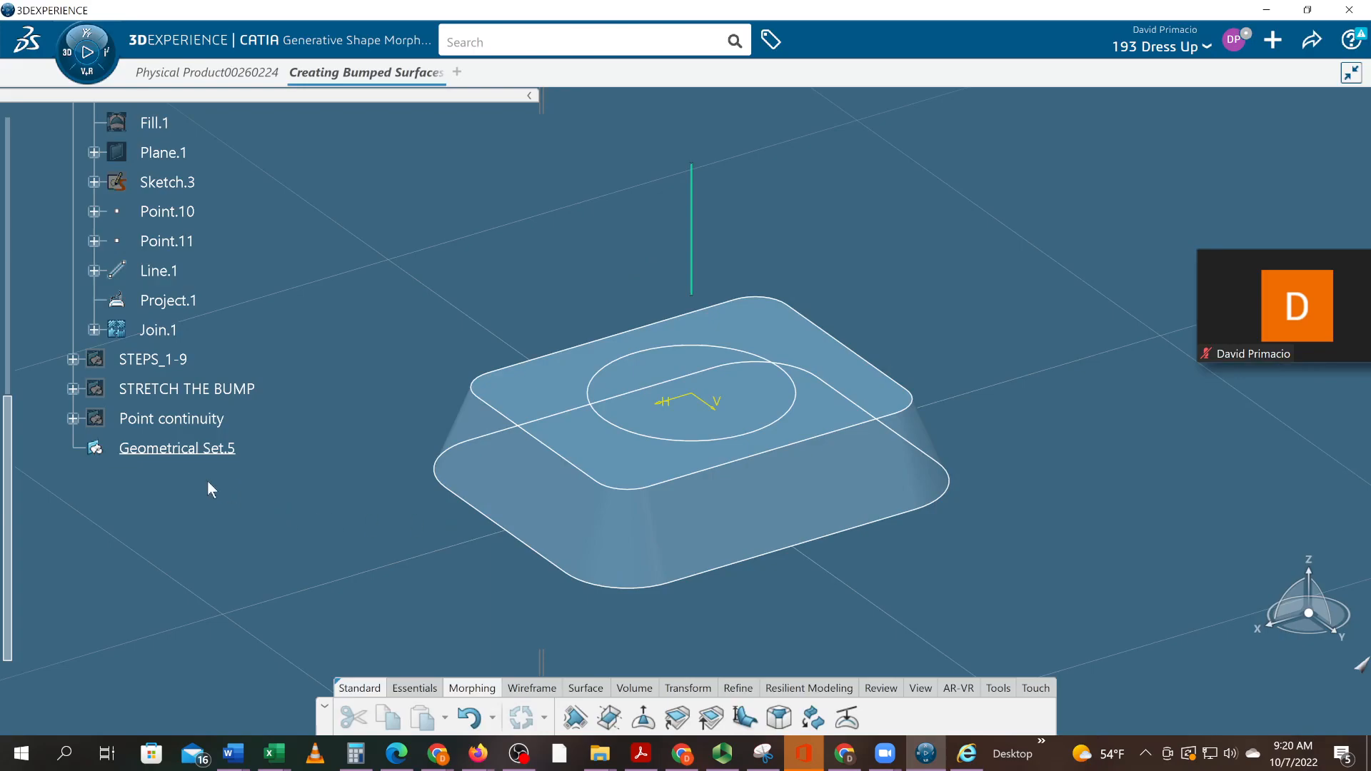
right_click(178, 450)
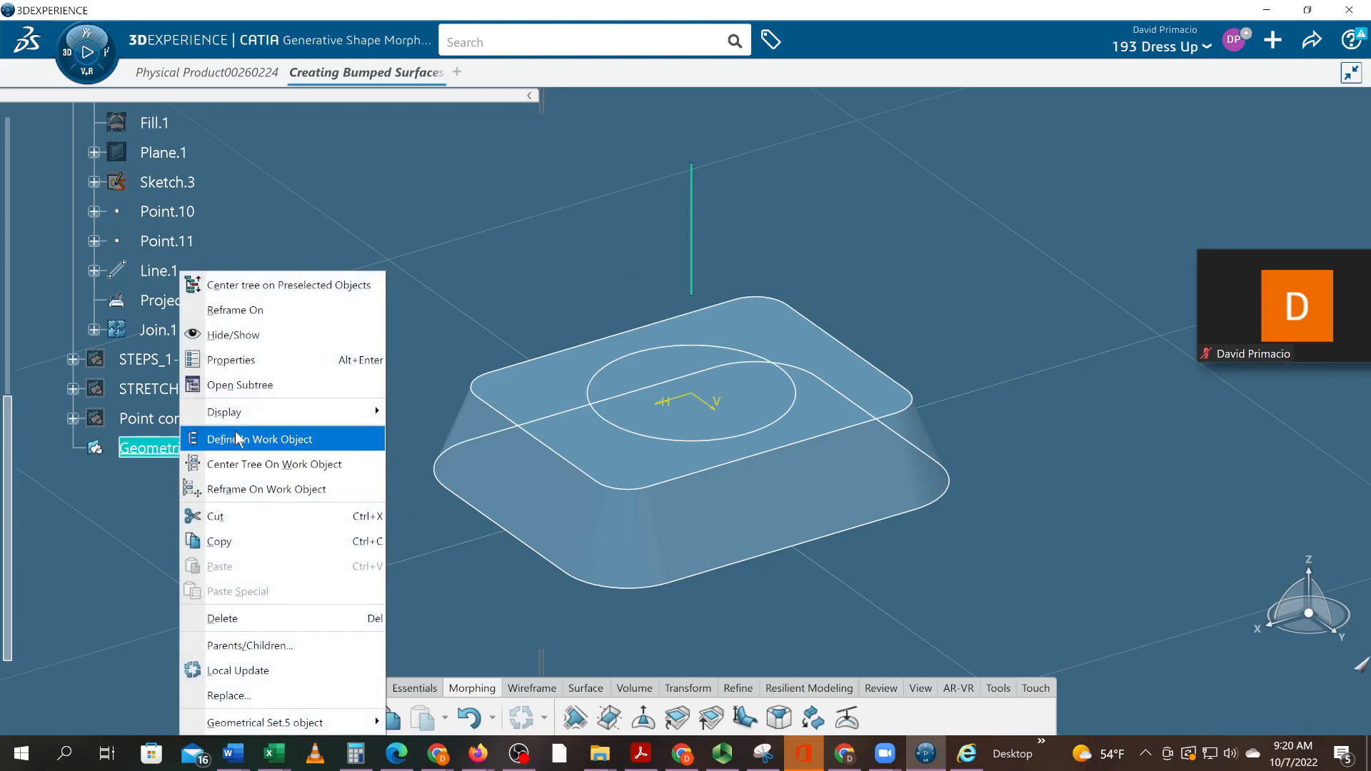
click(261, 366)
text(Tangent continuity)
key(Return)
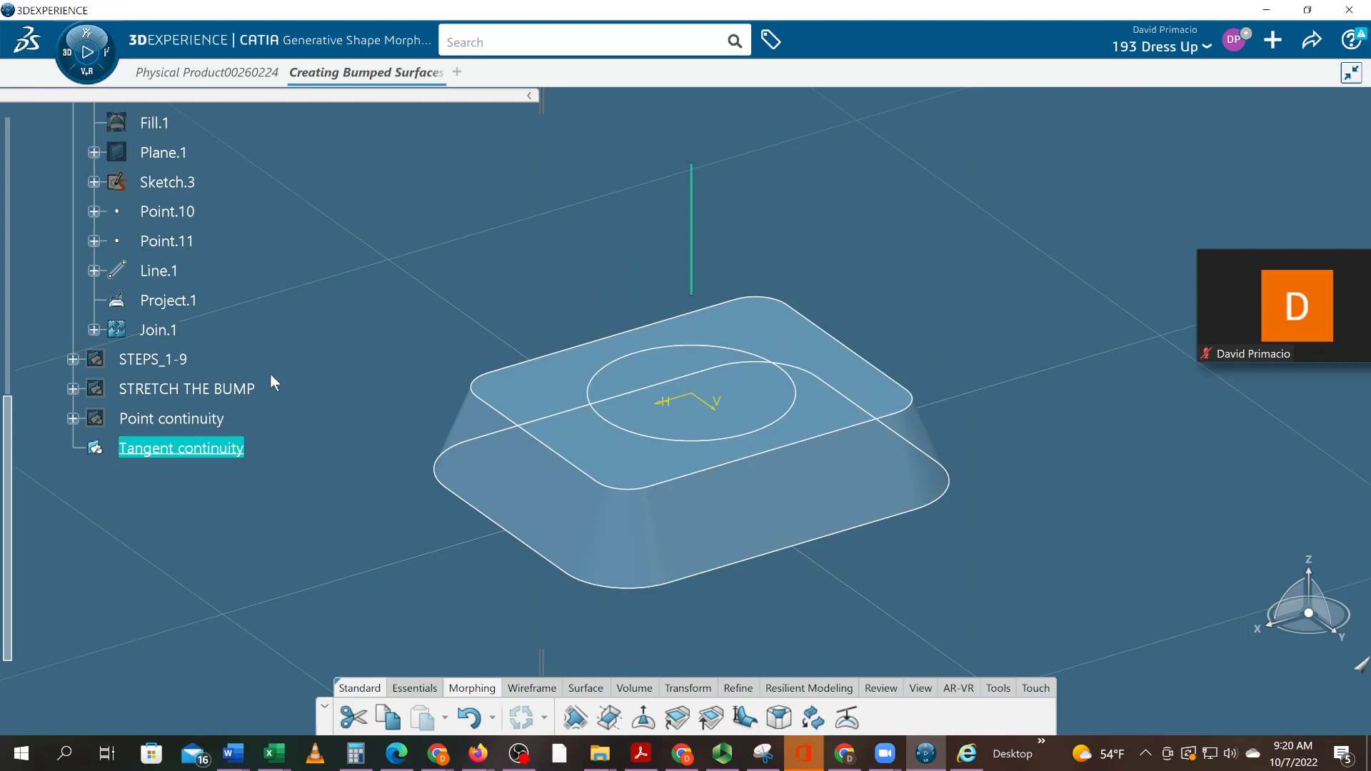
Step: Insert another new geometrical set under Part1
scroll(270, 375, up, 12)
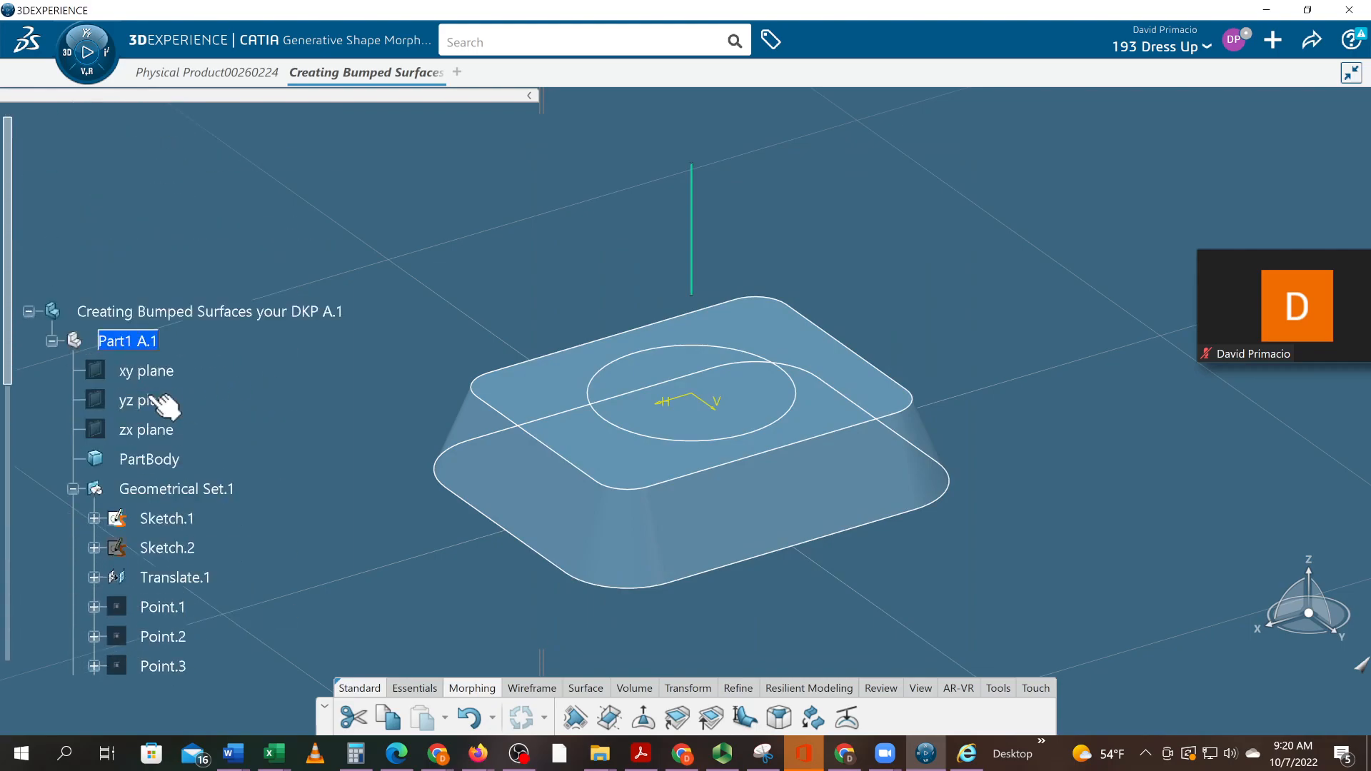
click(191, 310)
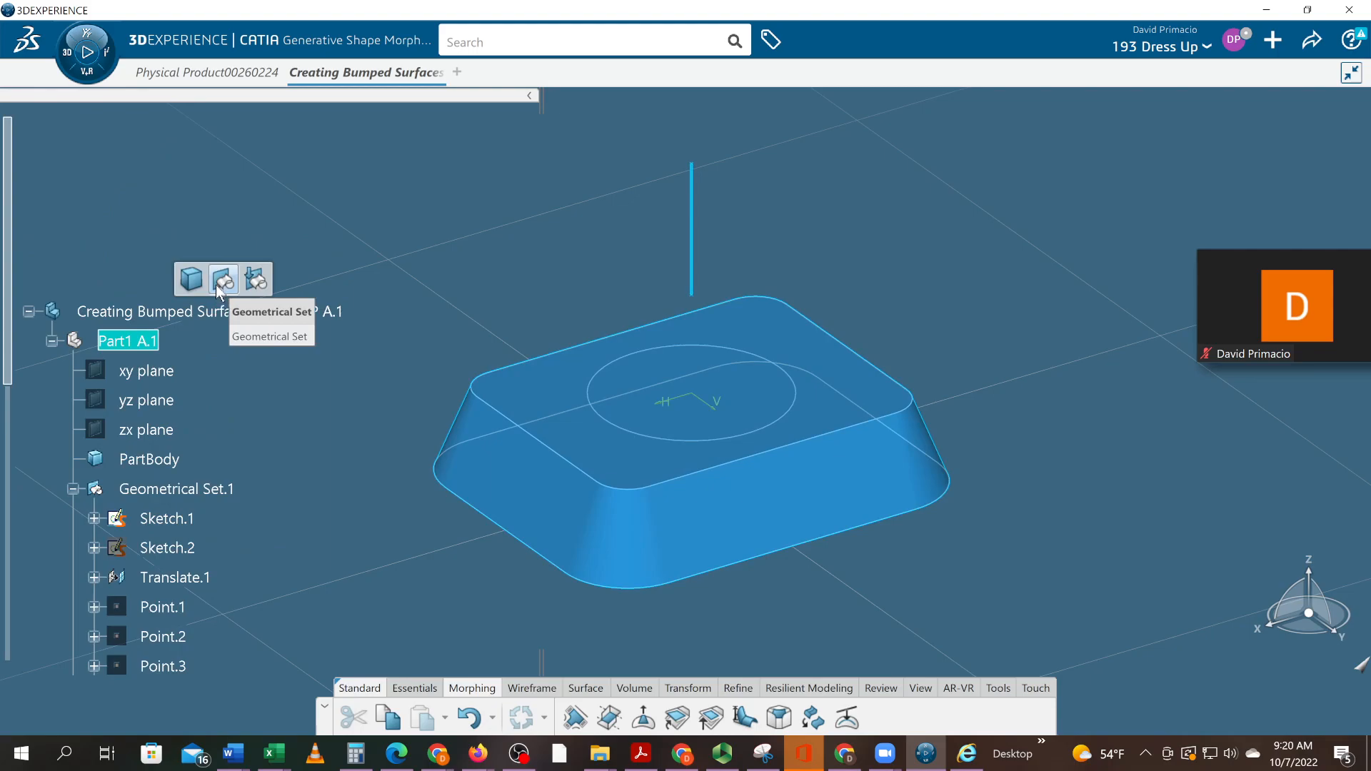
click(215, 282)
scroll(221, 332, down, 5)
scroll(219, 329, down, 4)
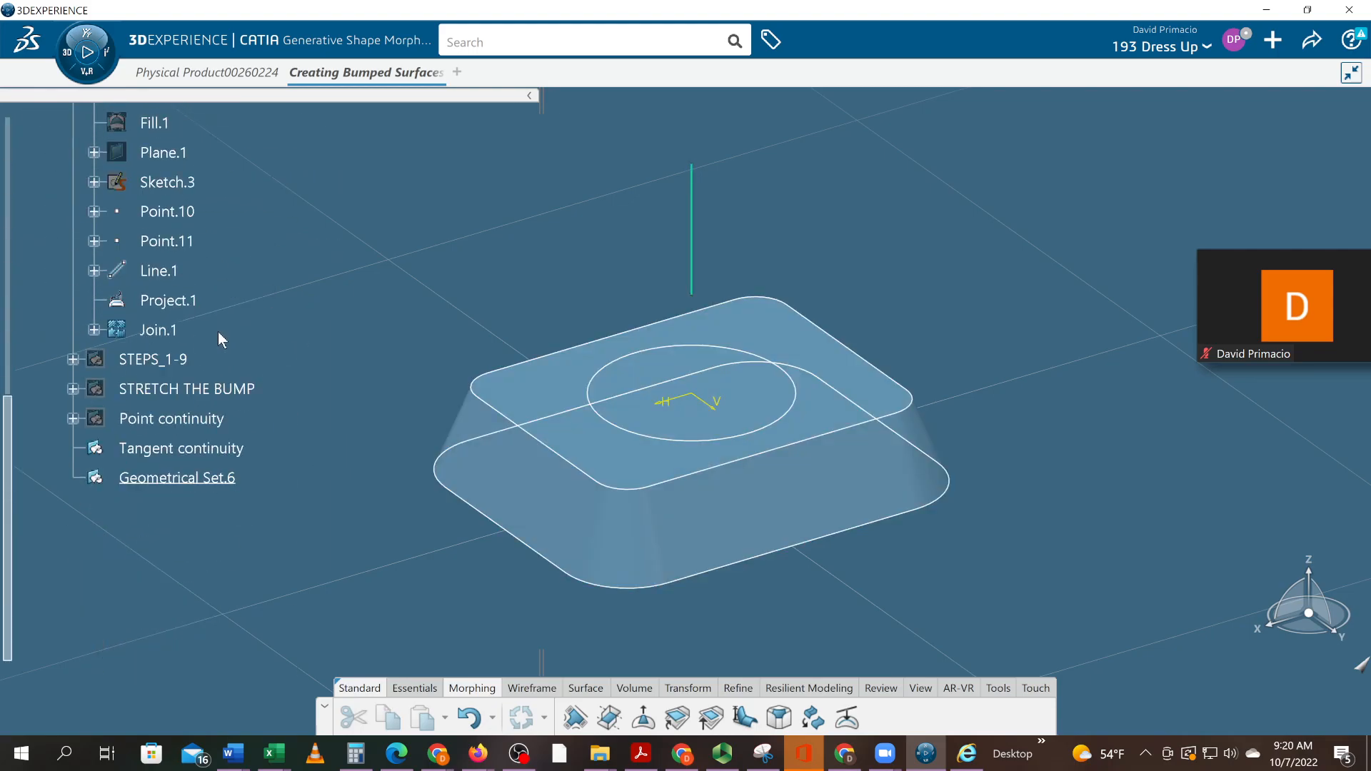
Step: Rename Geometrical Set.6 to Curvature continuity, copying the name from the assignment list in the browser
right_click(154, 476)
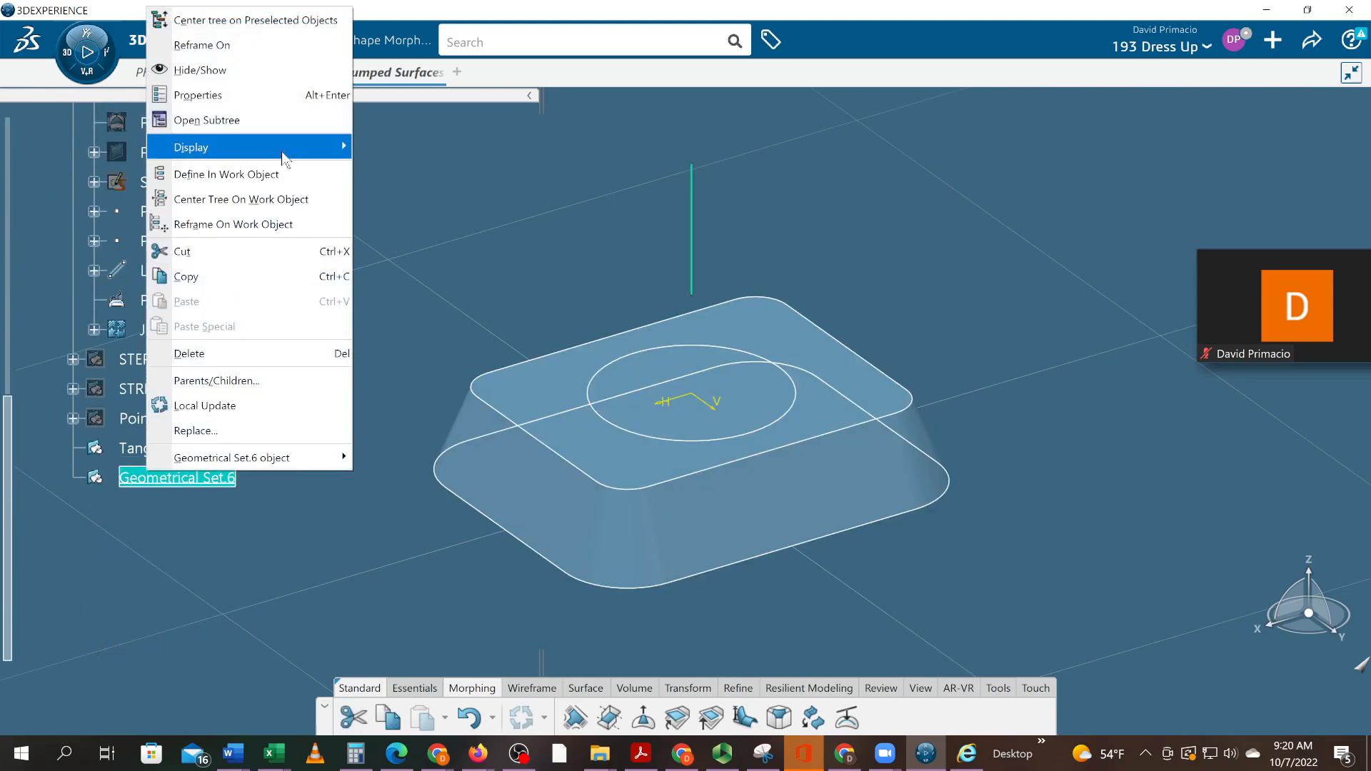
click(303, 95)
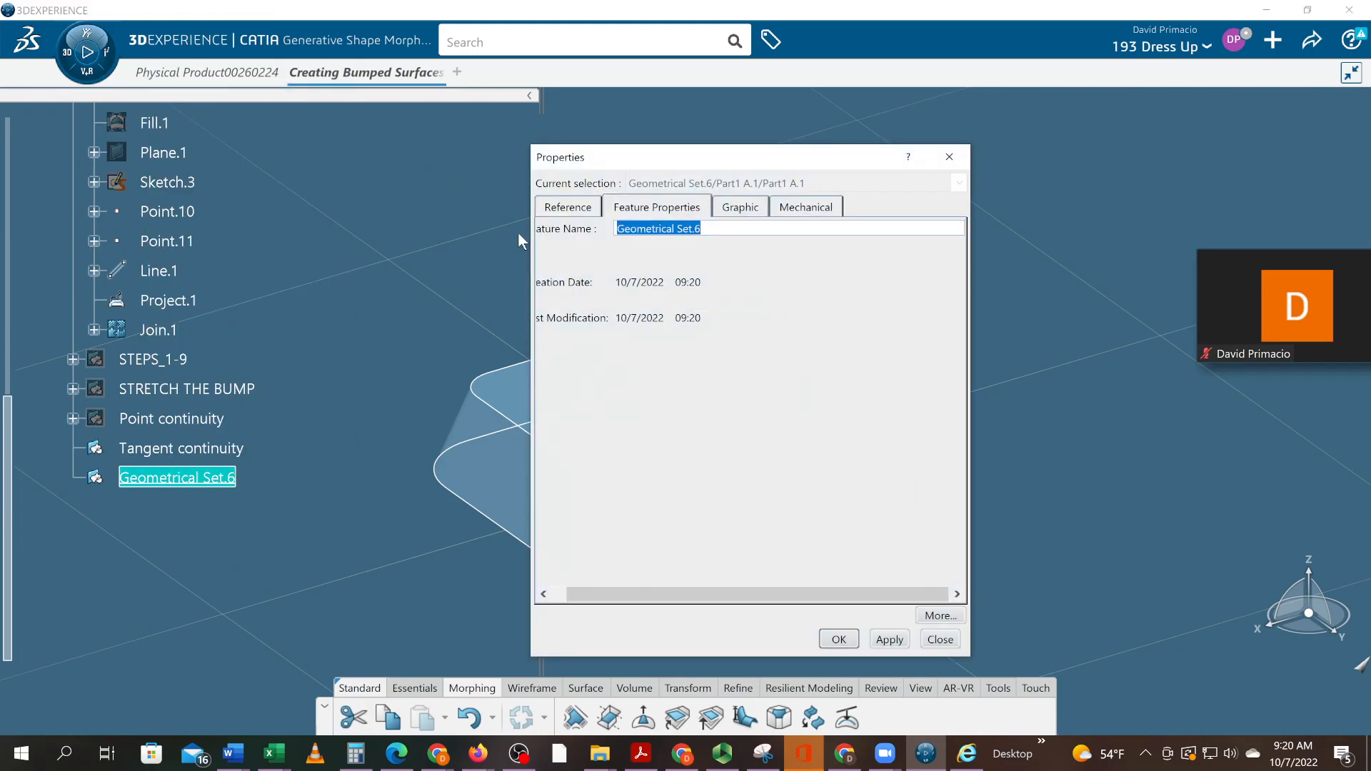
key(alt+Tab)
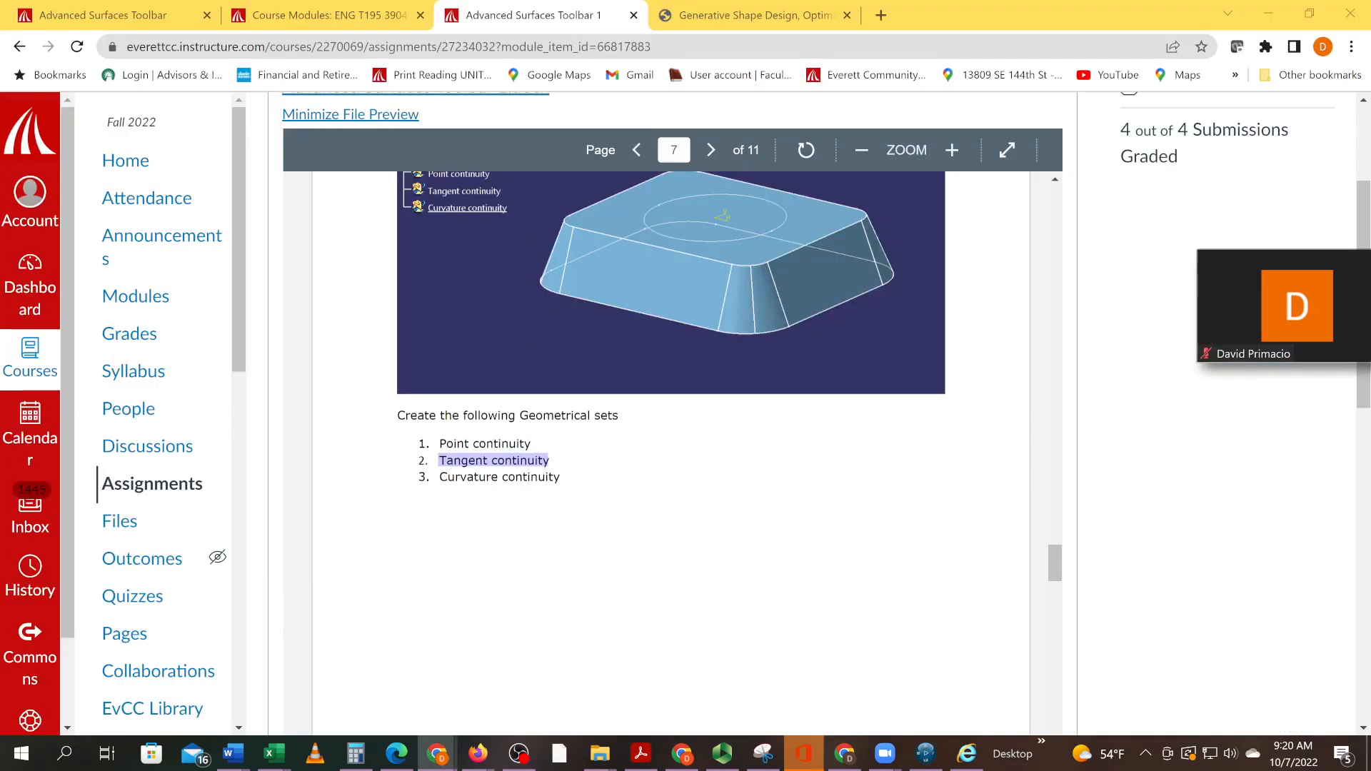
click(439, 477)
drag(560, 483, 439, 477)
key(ctrl+c)
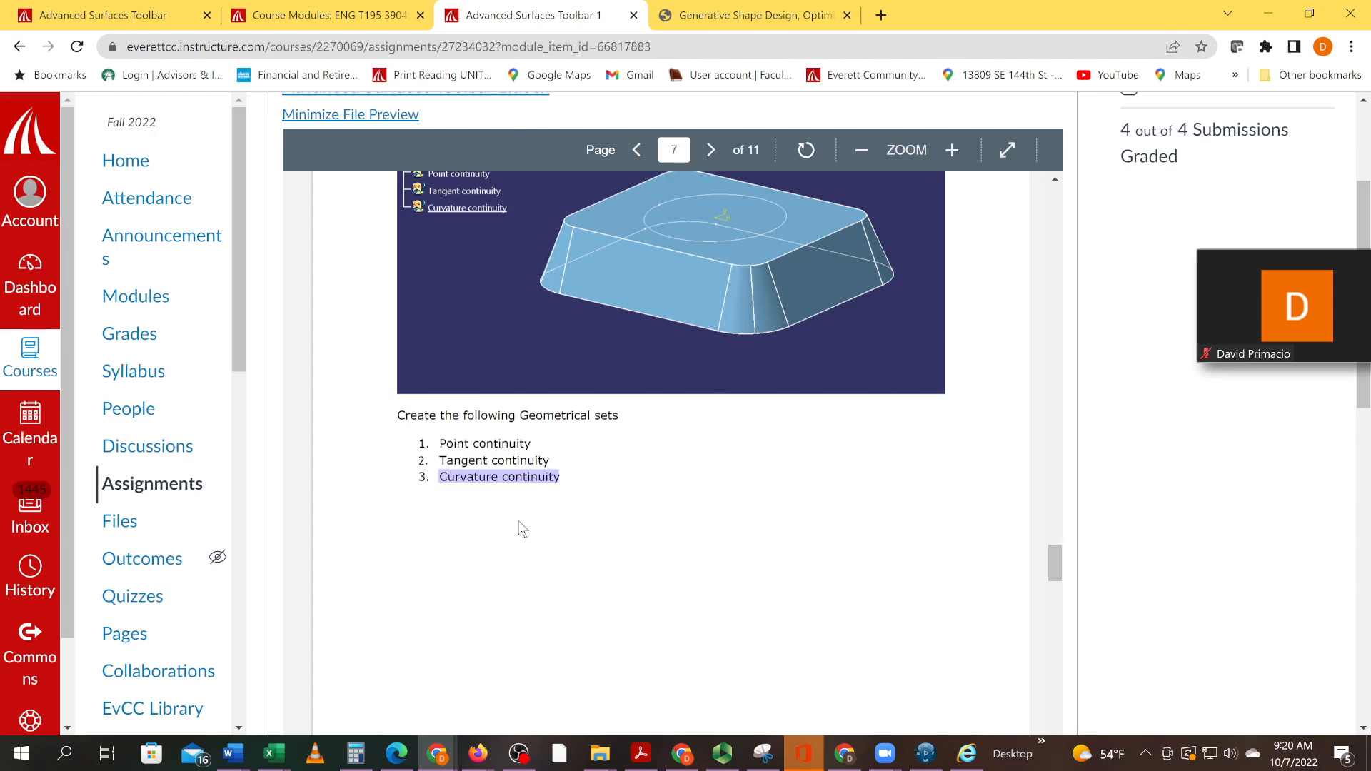
key(alt+Tab)
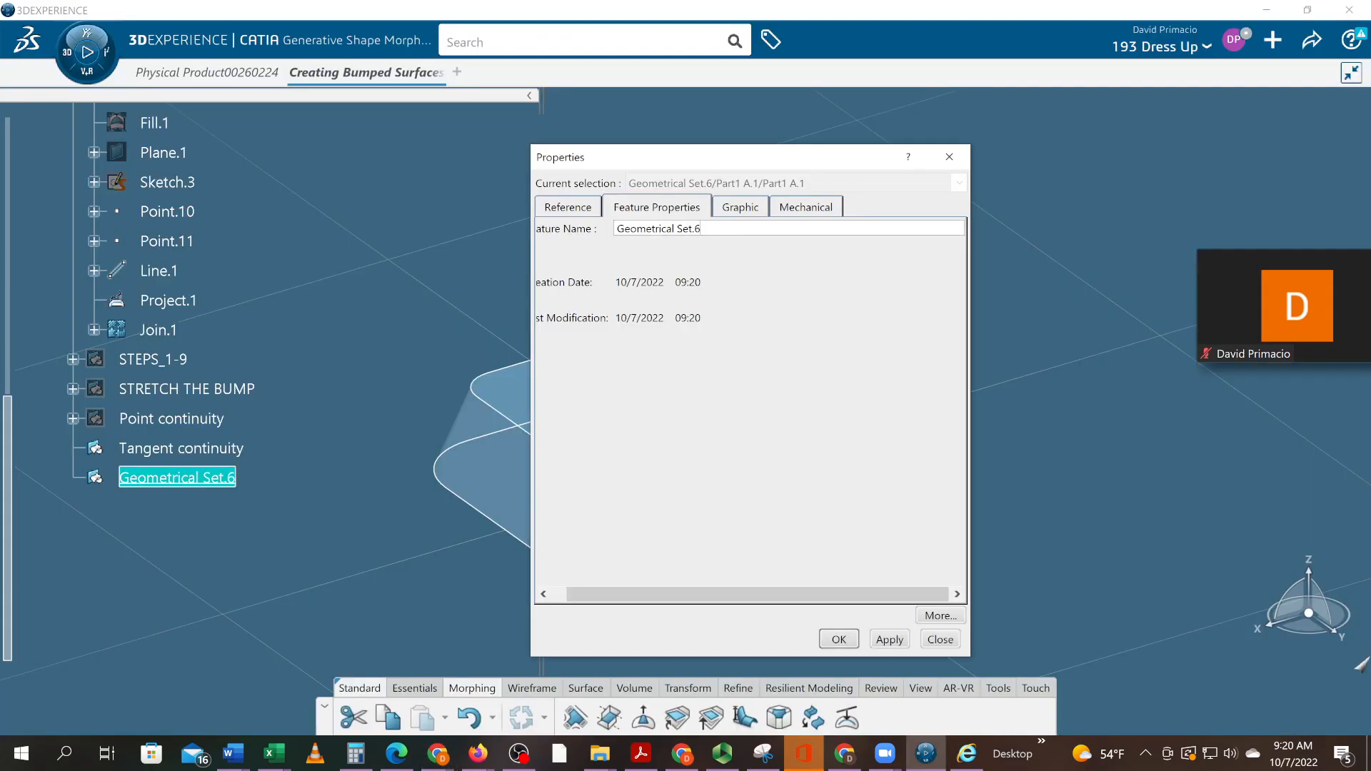
drag(705, 229, 612, 236)
key(ctrl+v)
key(Return)
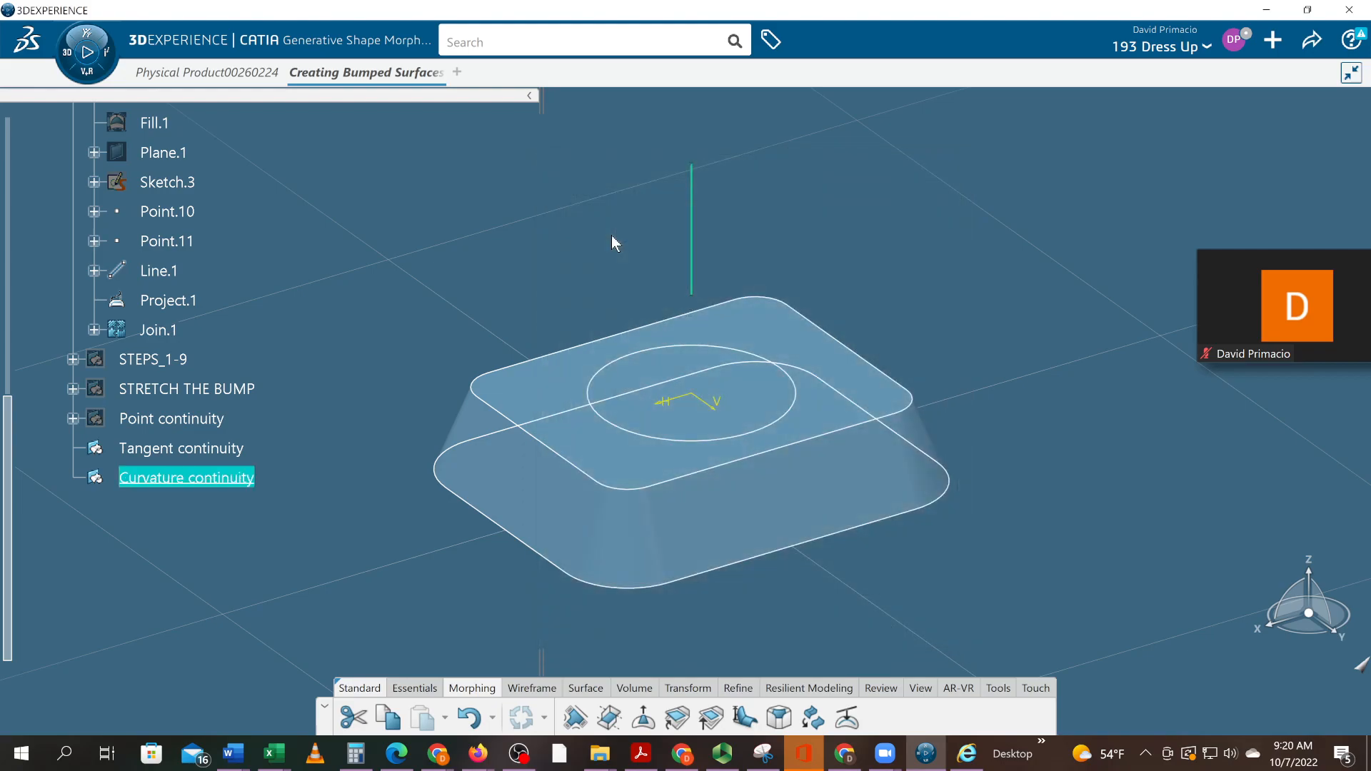
Step: Make Tangent continuity the work object and start a bump on Join.1 with limit curve Project.1, center Point.11 and direction Line.1
right_click(213, 450)
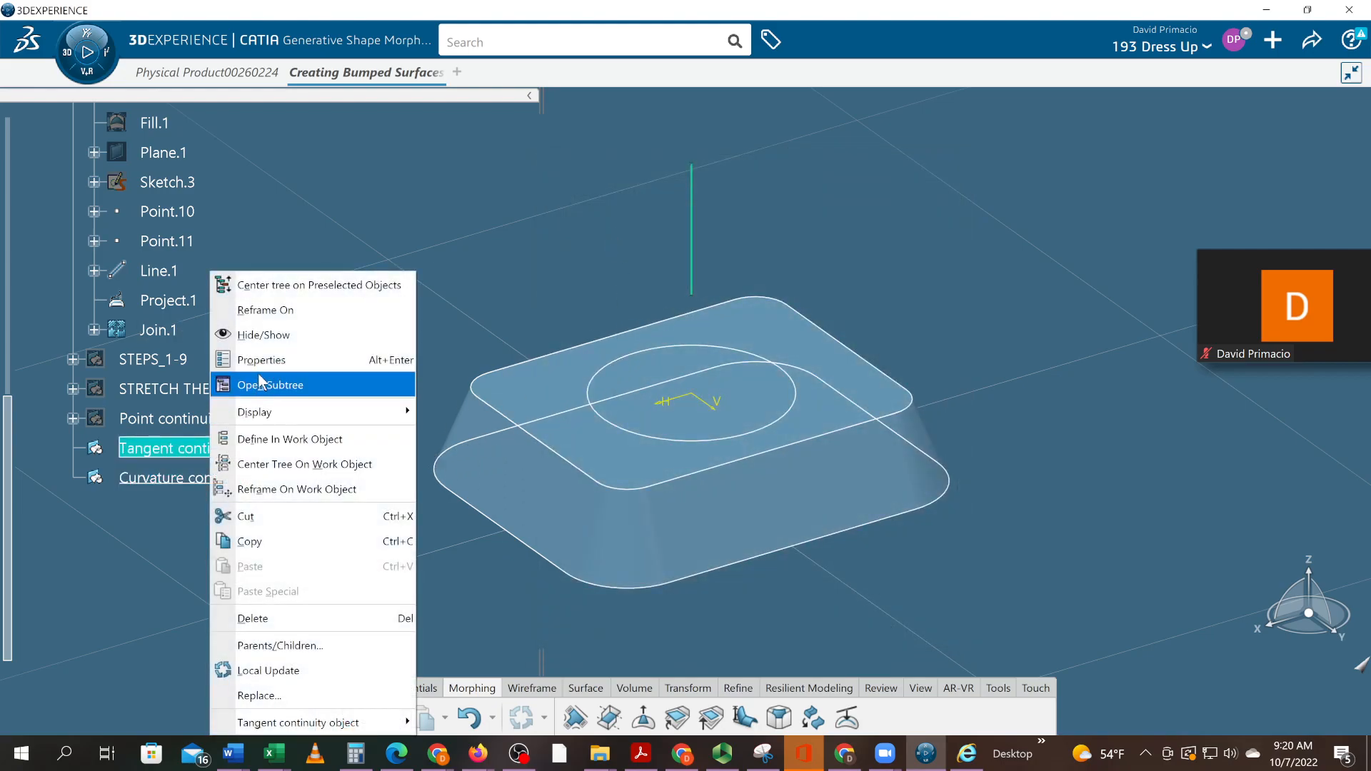
click(256, 439)
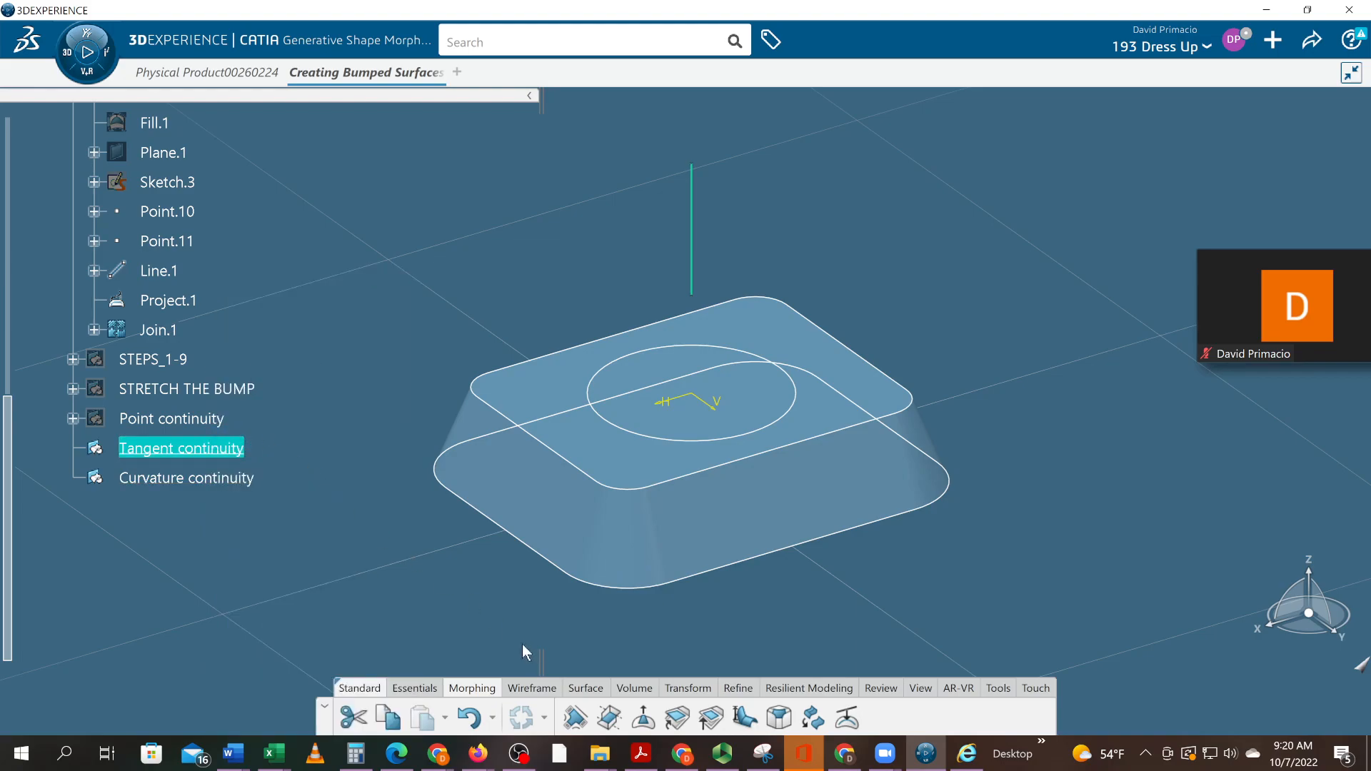
click(643, 717)
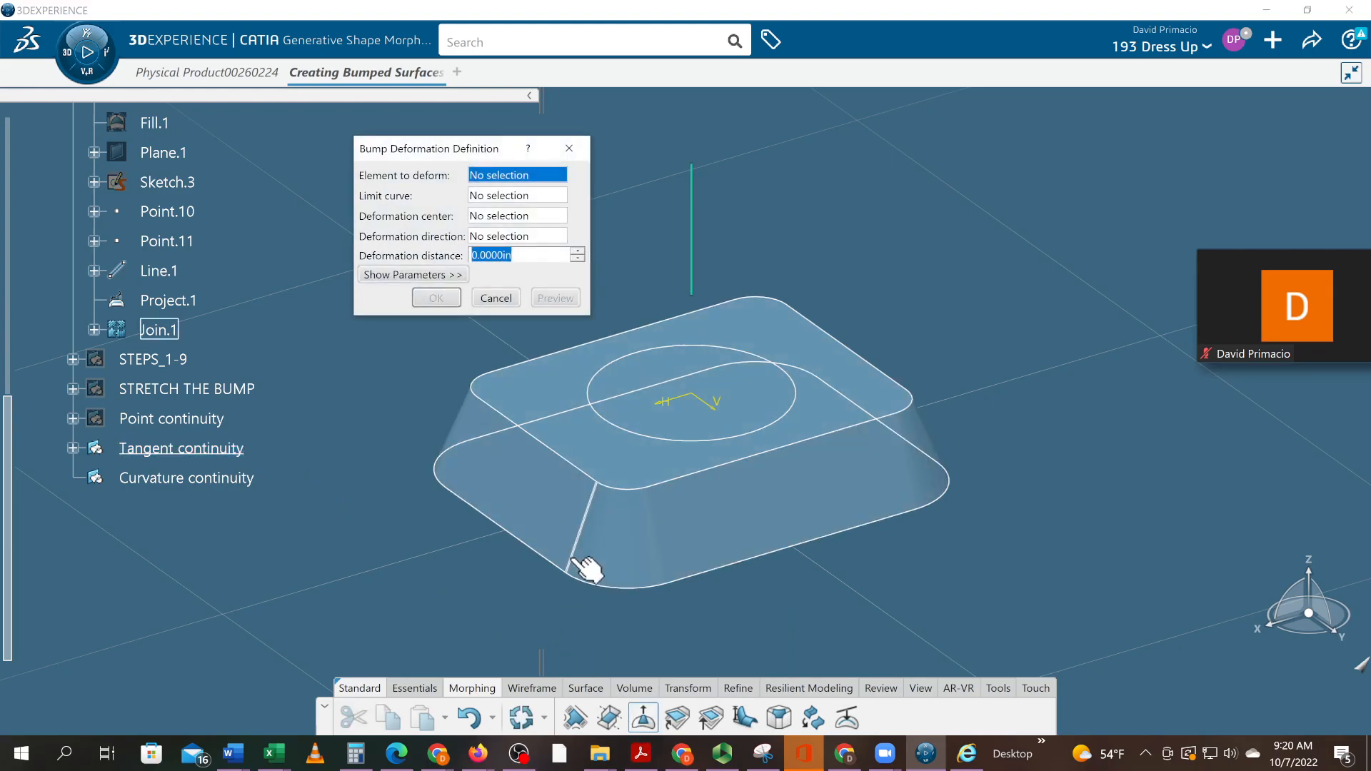
click(590, 534)
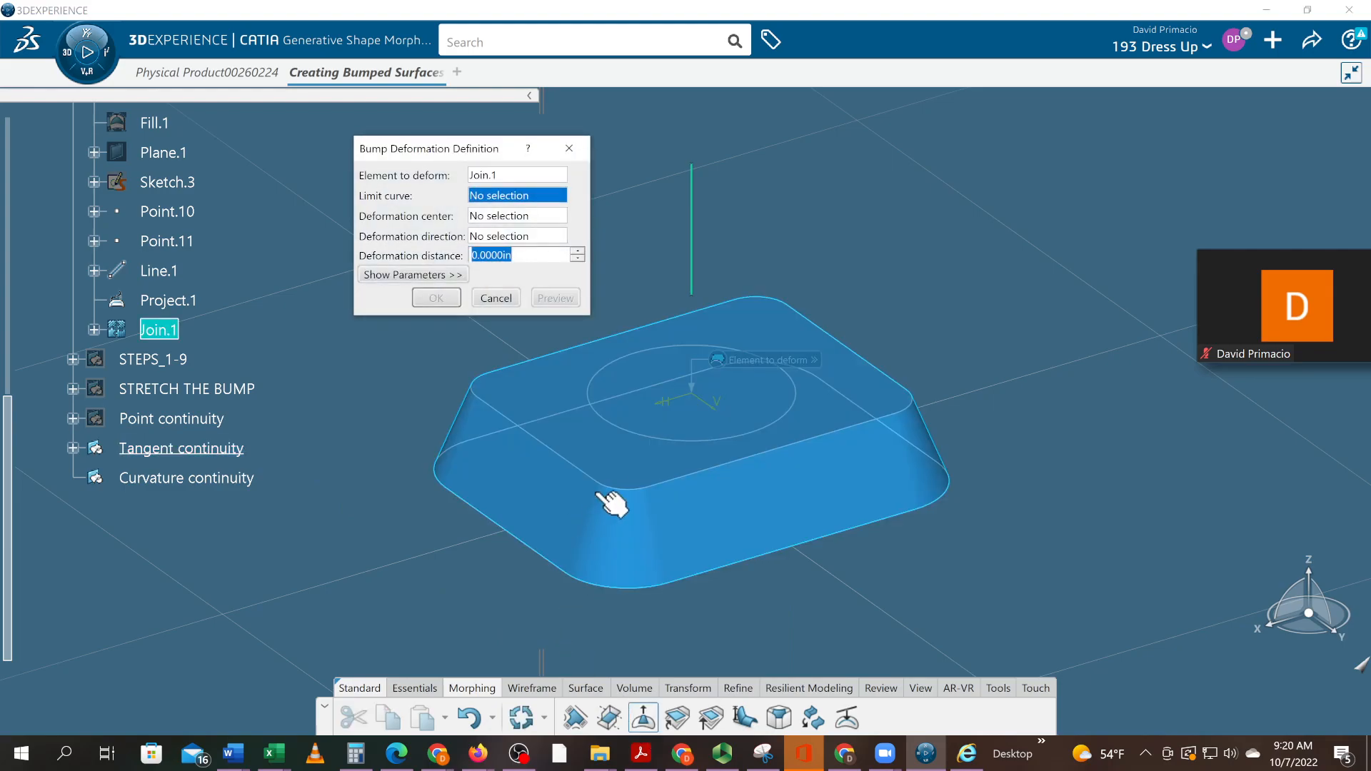
click(632, 433)
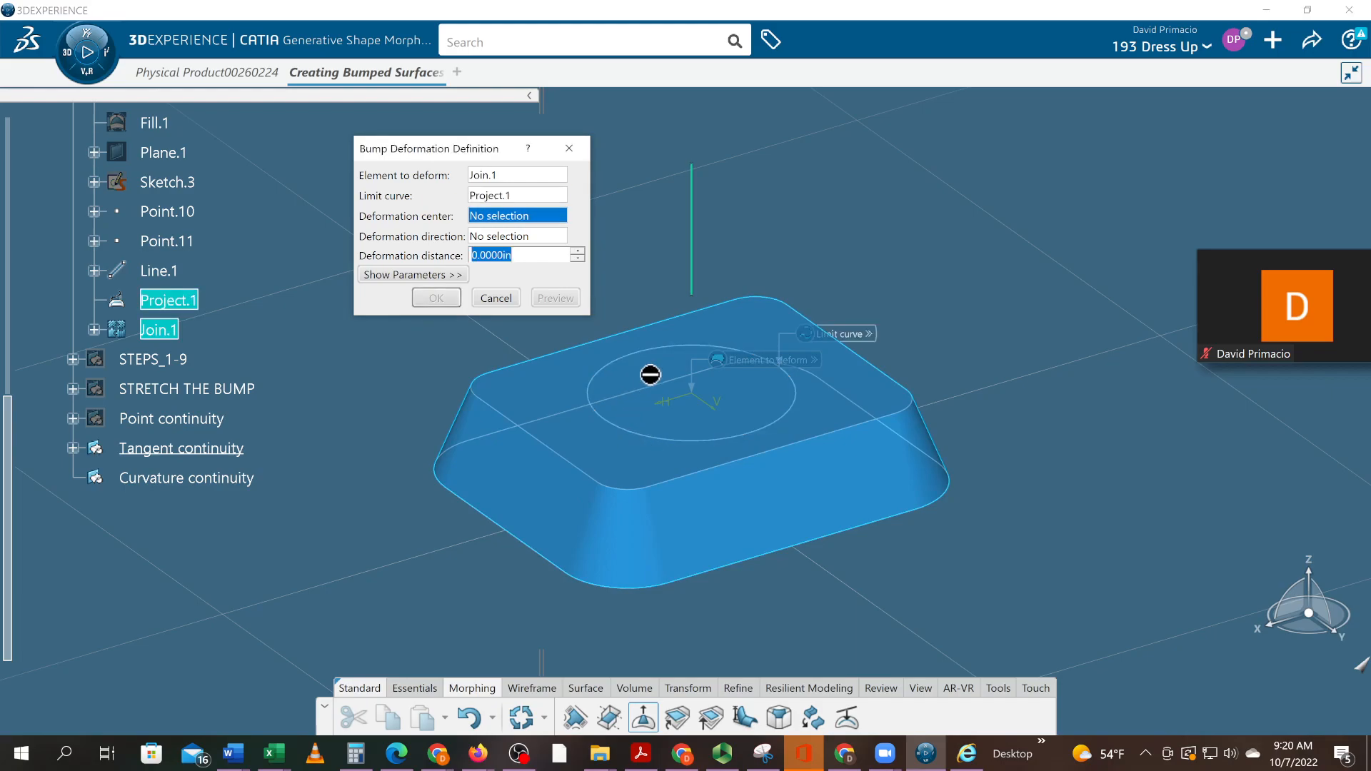
click(692, 165)
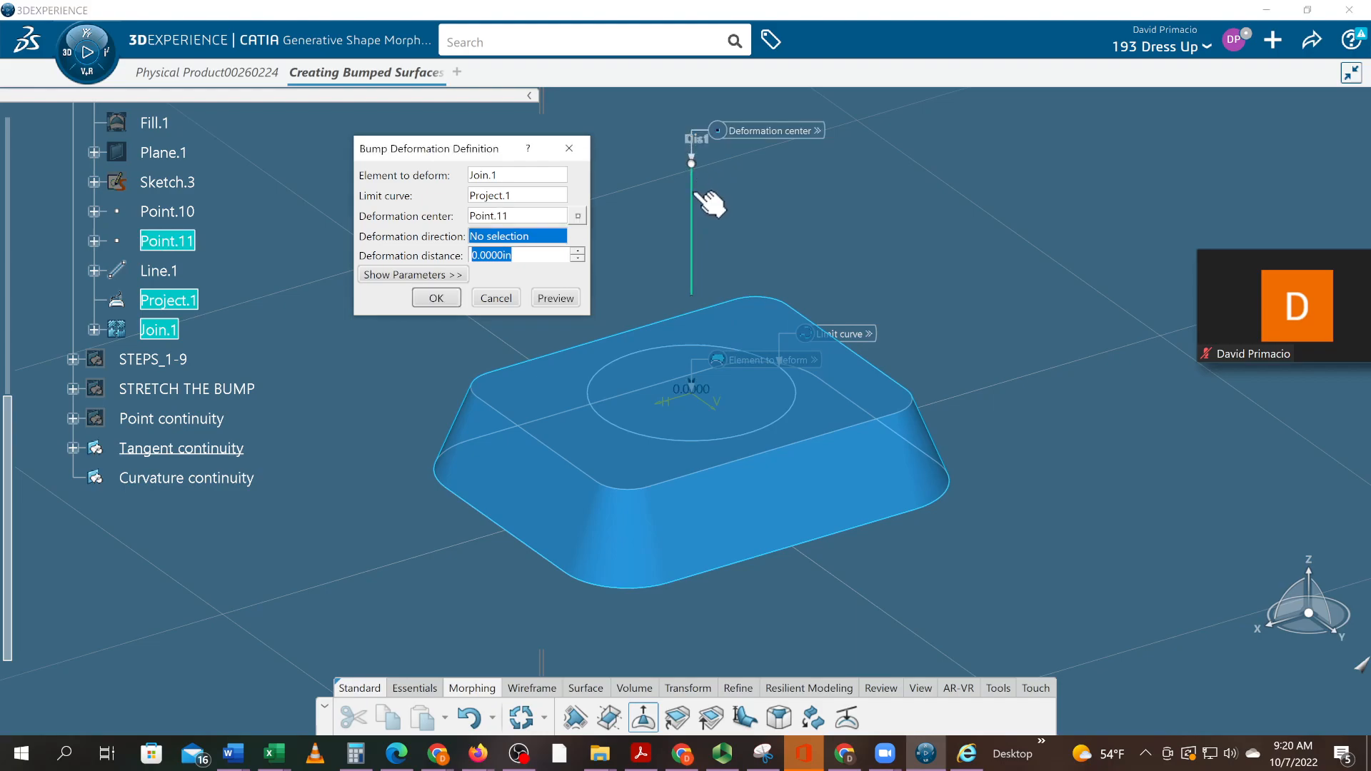
click(696, 193)
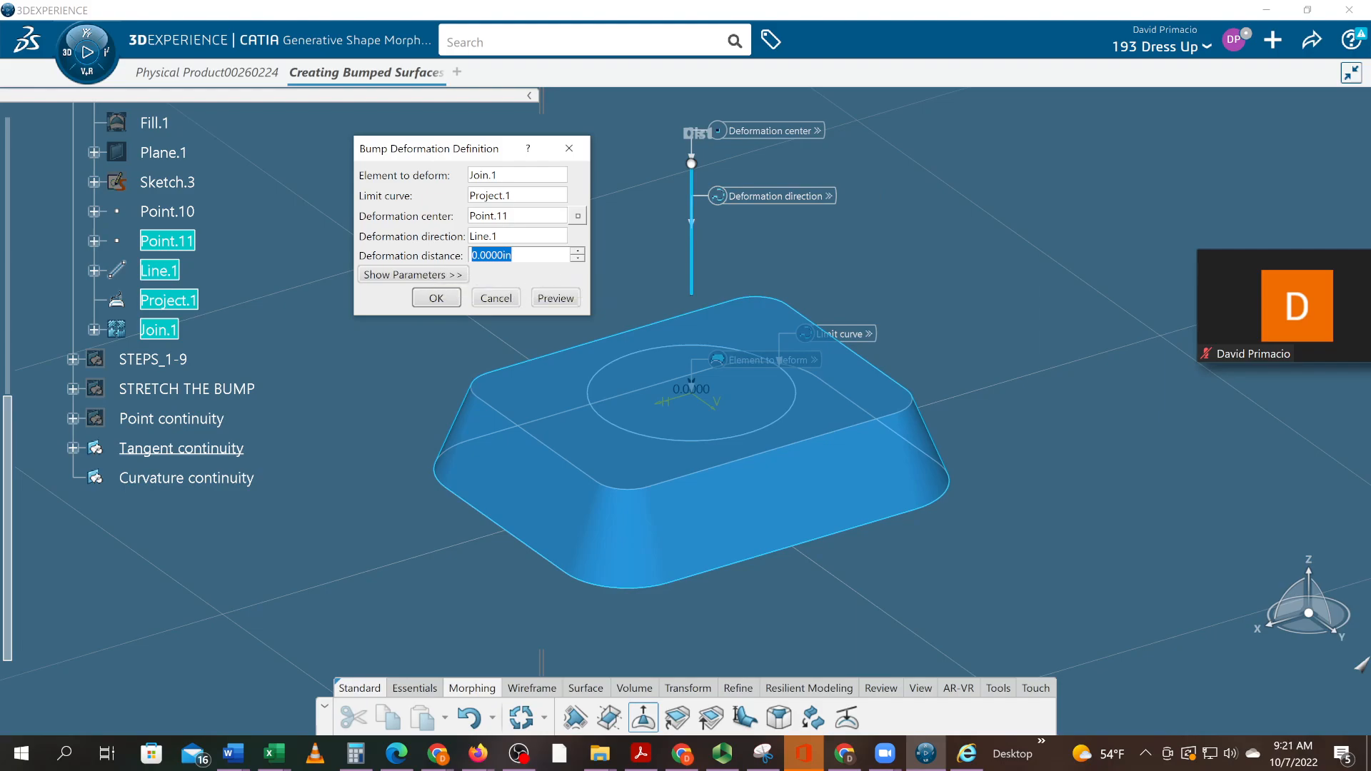
Step: Set the bump's deformation distance to 1 in and its continuity to Tangent, and create it
click(577, 252)
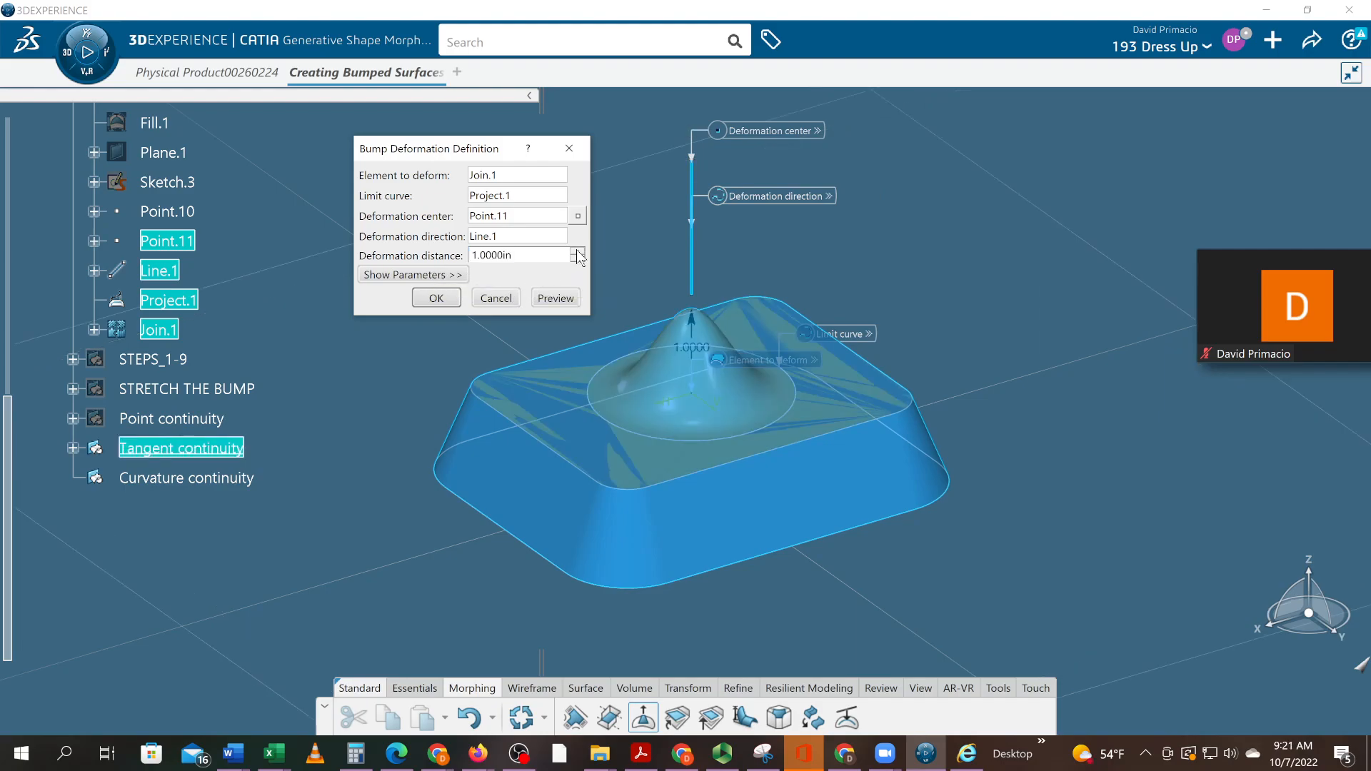
click(428, 275)
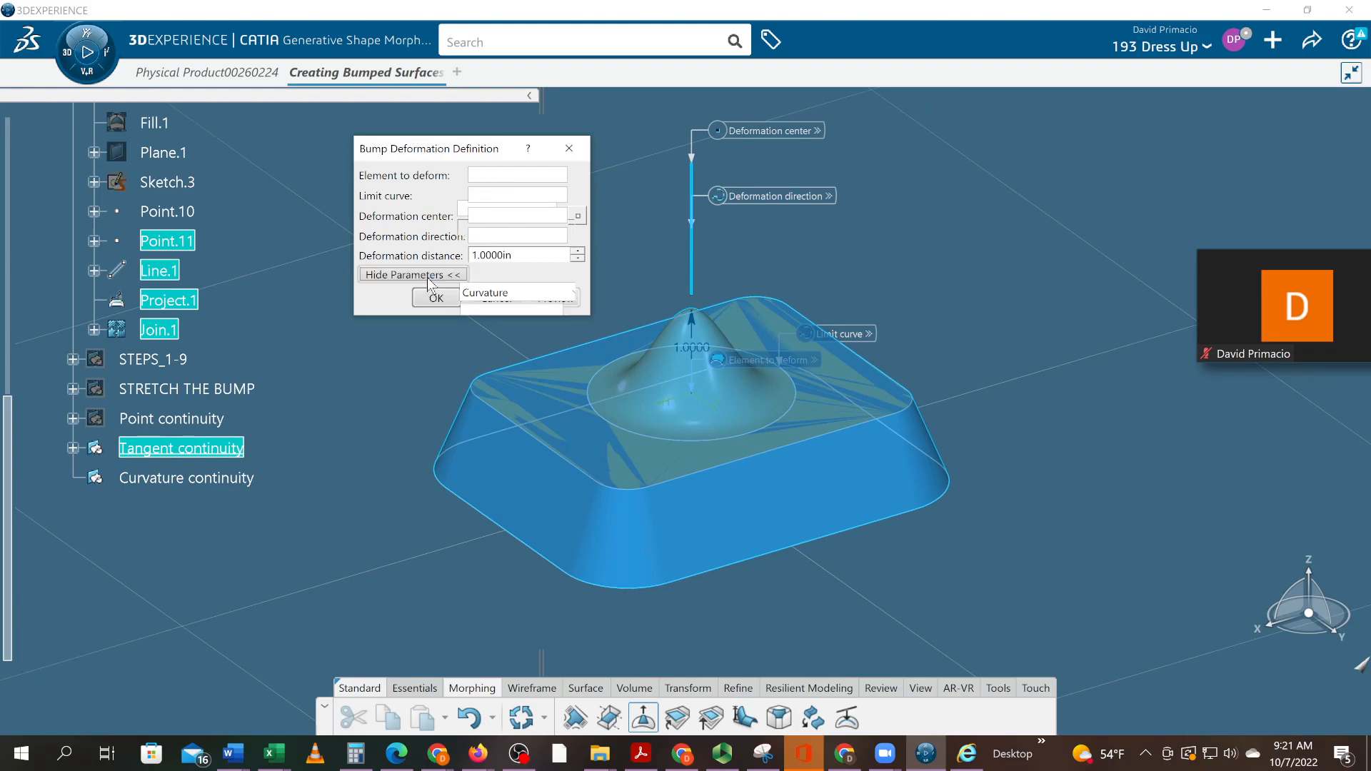
click(500, 293)
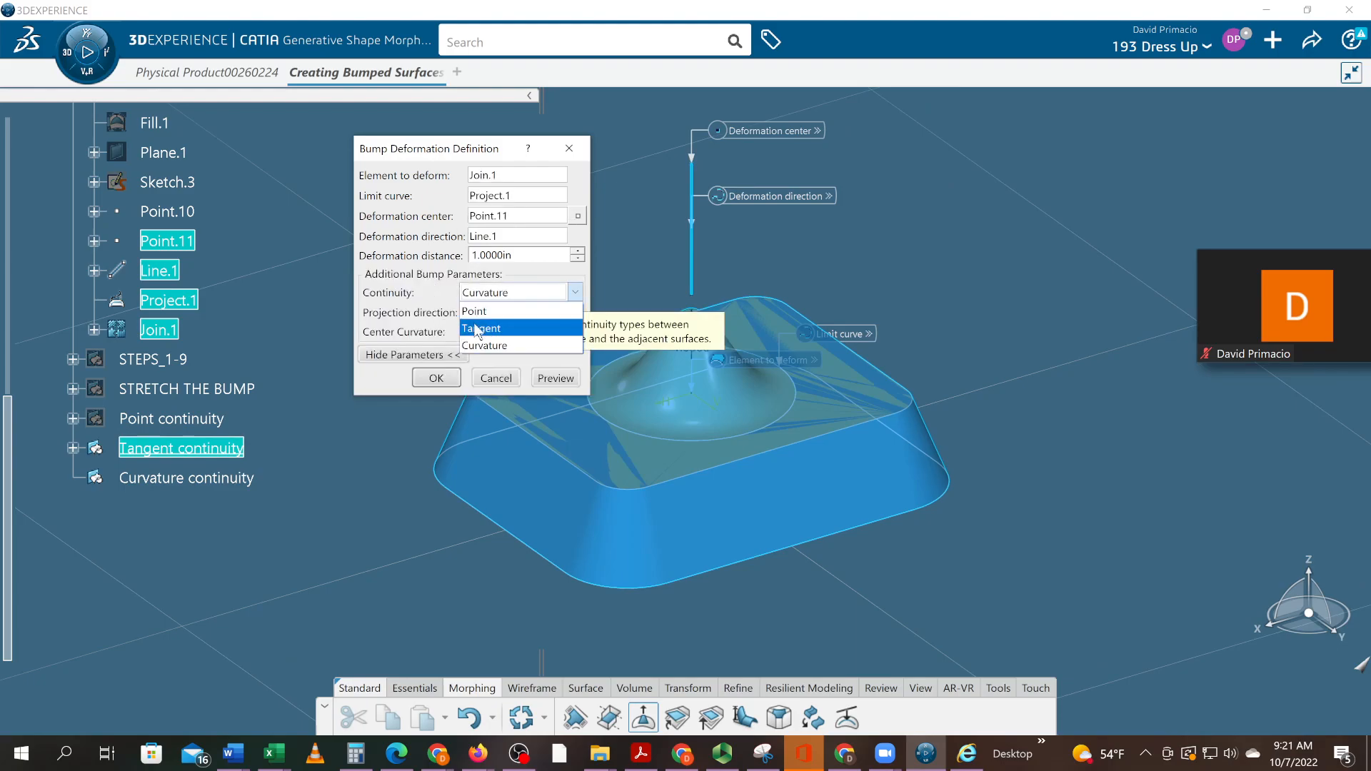
click(485, 324)
middle_drag(782, 503, 814, 425)
click(436, 378)
Step: Show the hidden Point continuity geometrical set to compare its bump with the tangent one
middle_drag(580, 560, 640, 603)
right_click(189, 419)
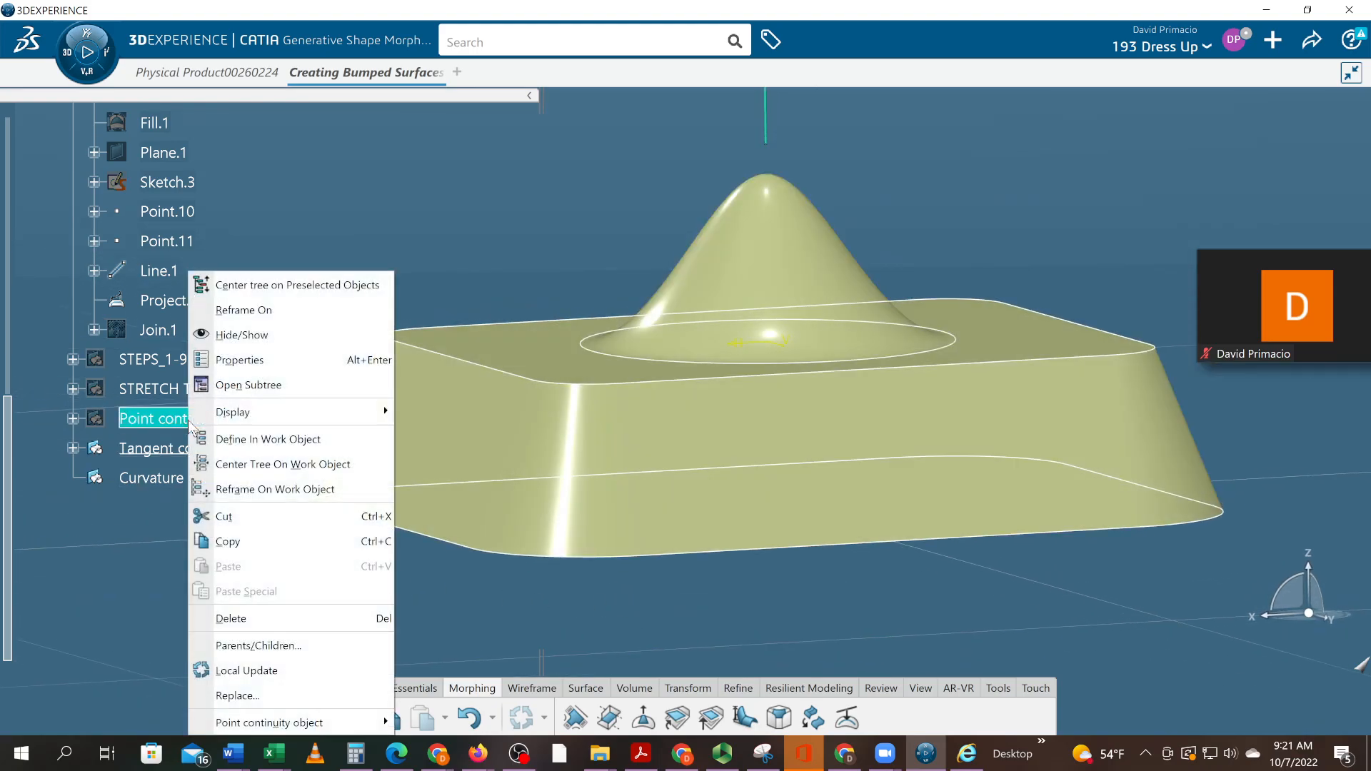
click(256, 334)
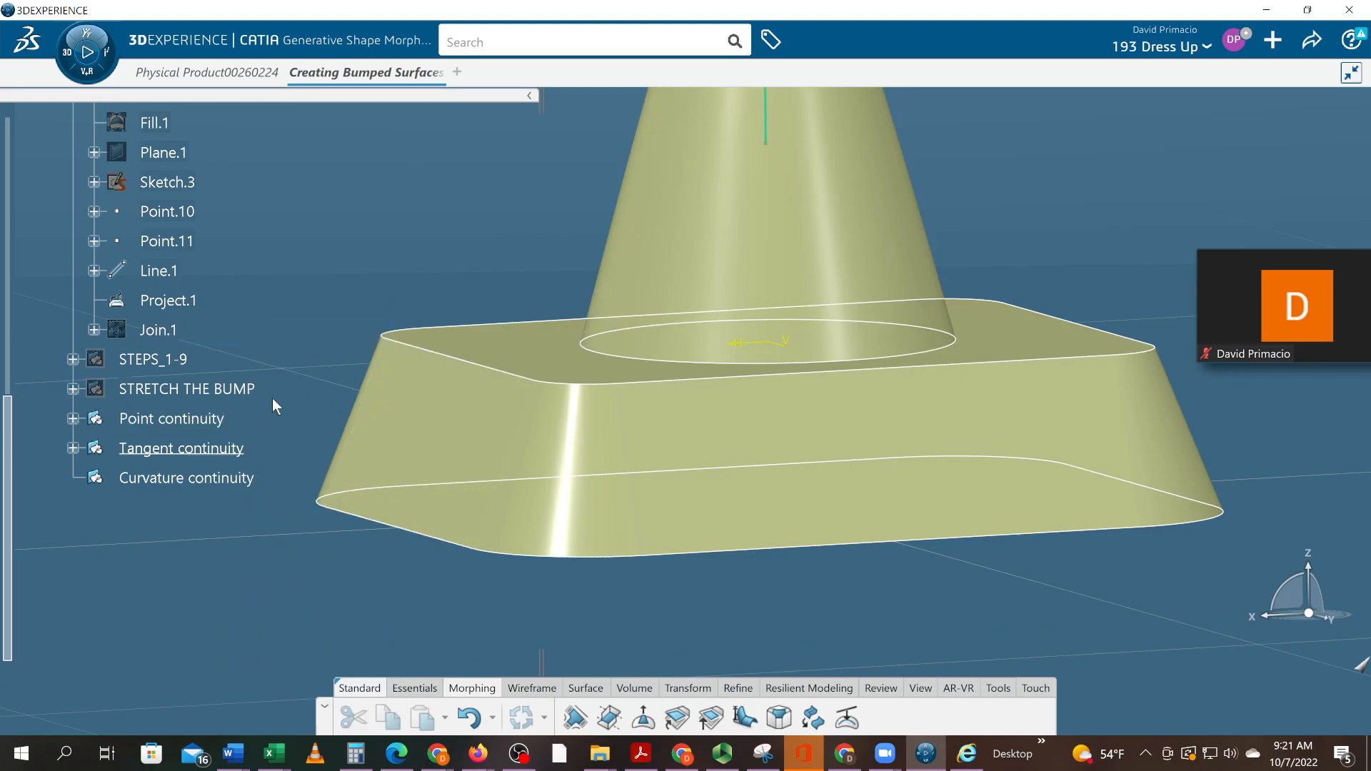
middle_drag(317, 364, 310, 419)
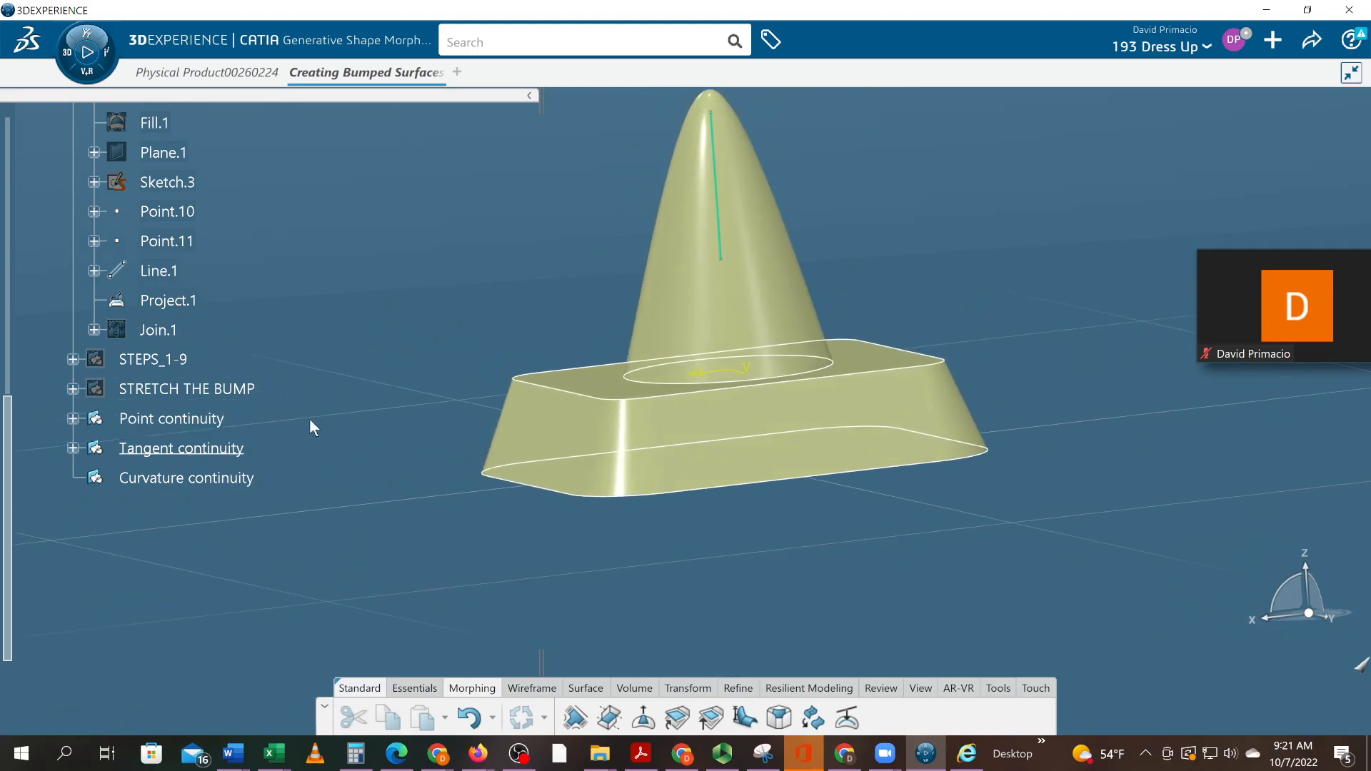
Step: Set the fill color of Bump.4 in the Tangent continuity set to green
click(73, 448)
right_click(166, 489)
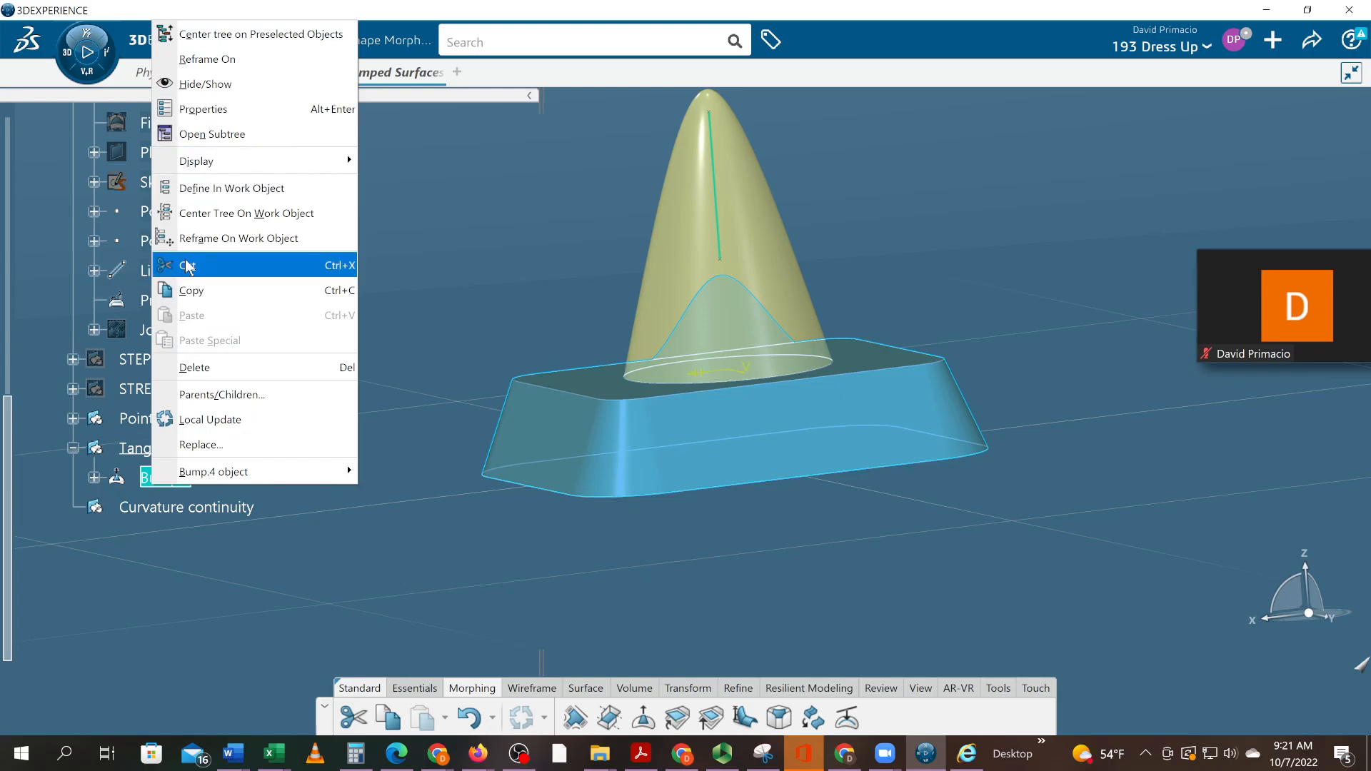
click(225, 109)
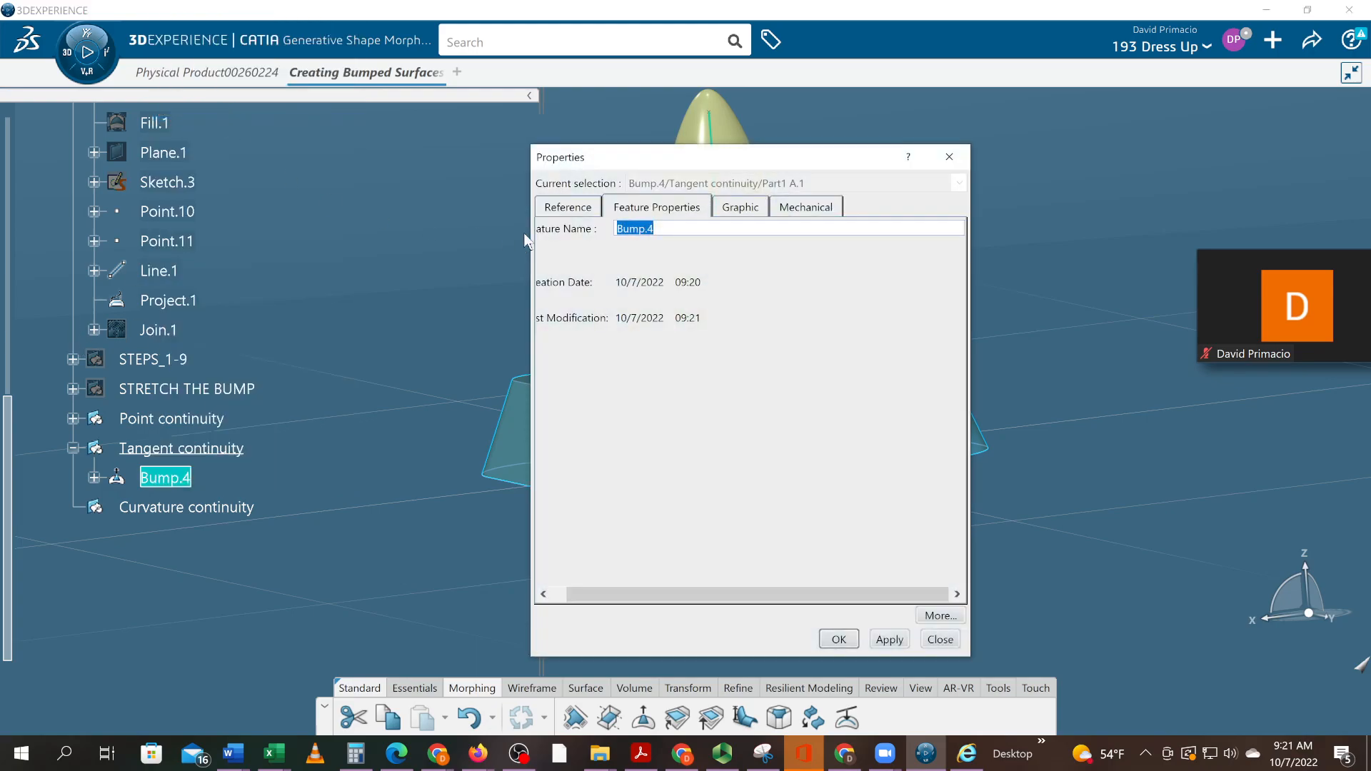
click(728, 208)
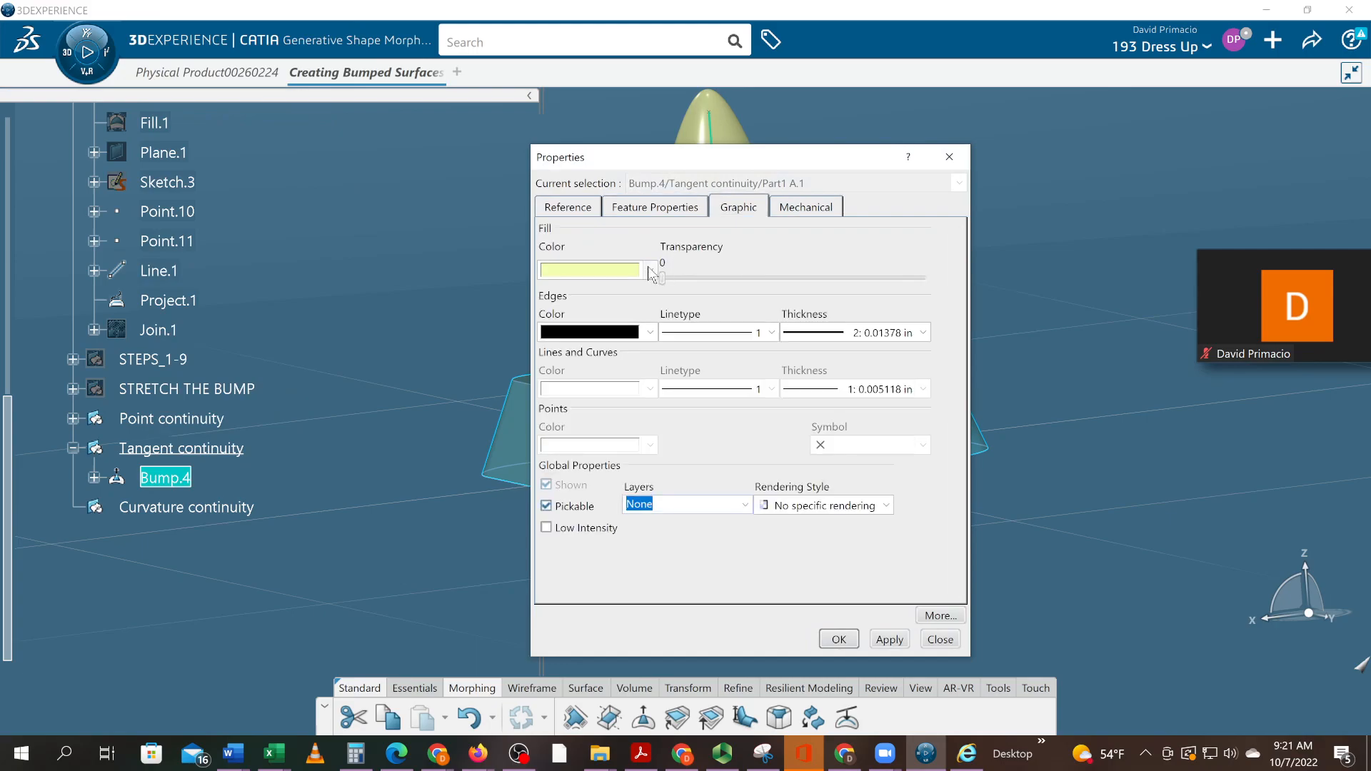
click(650, 270)
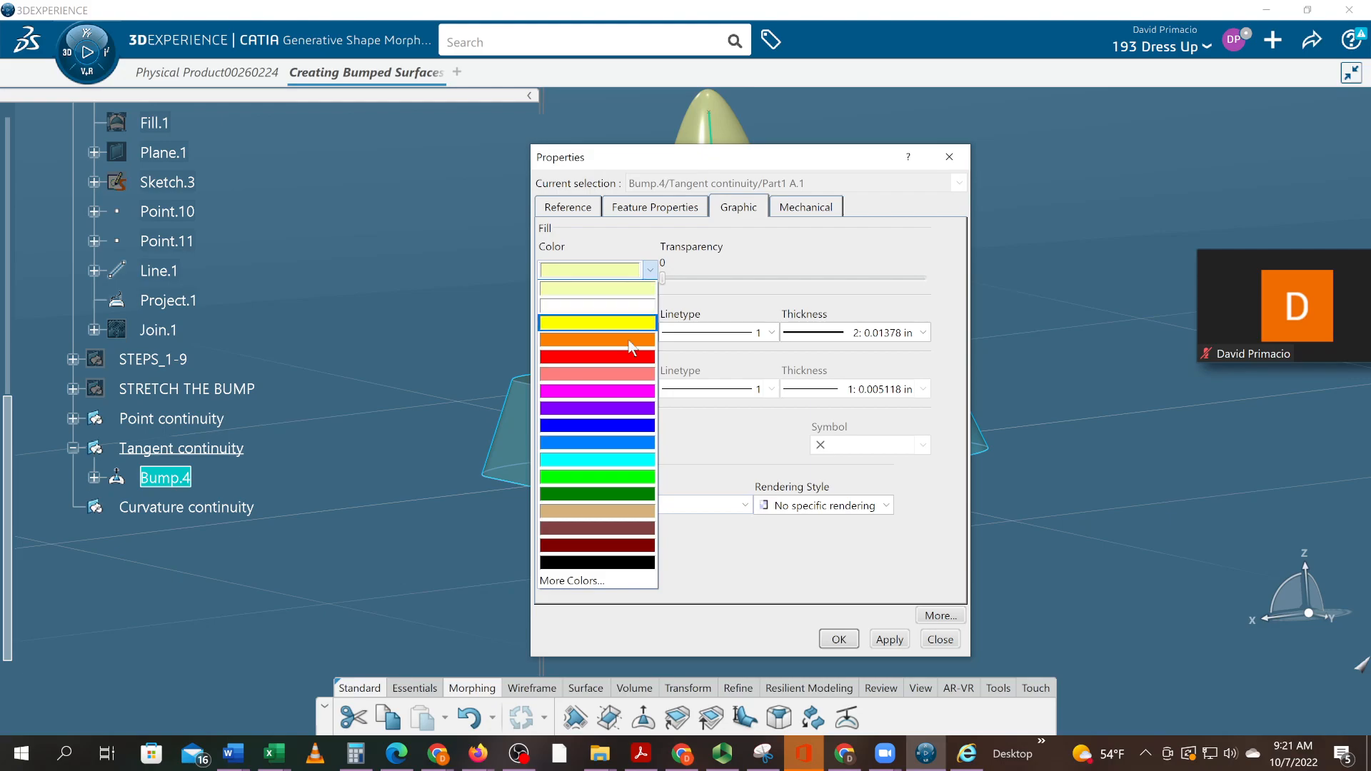
click(616, 483)
click(839, 638)
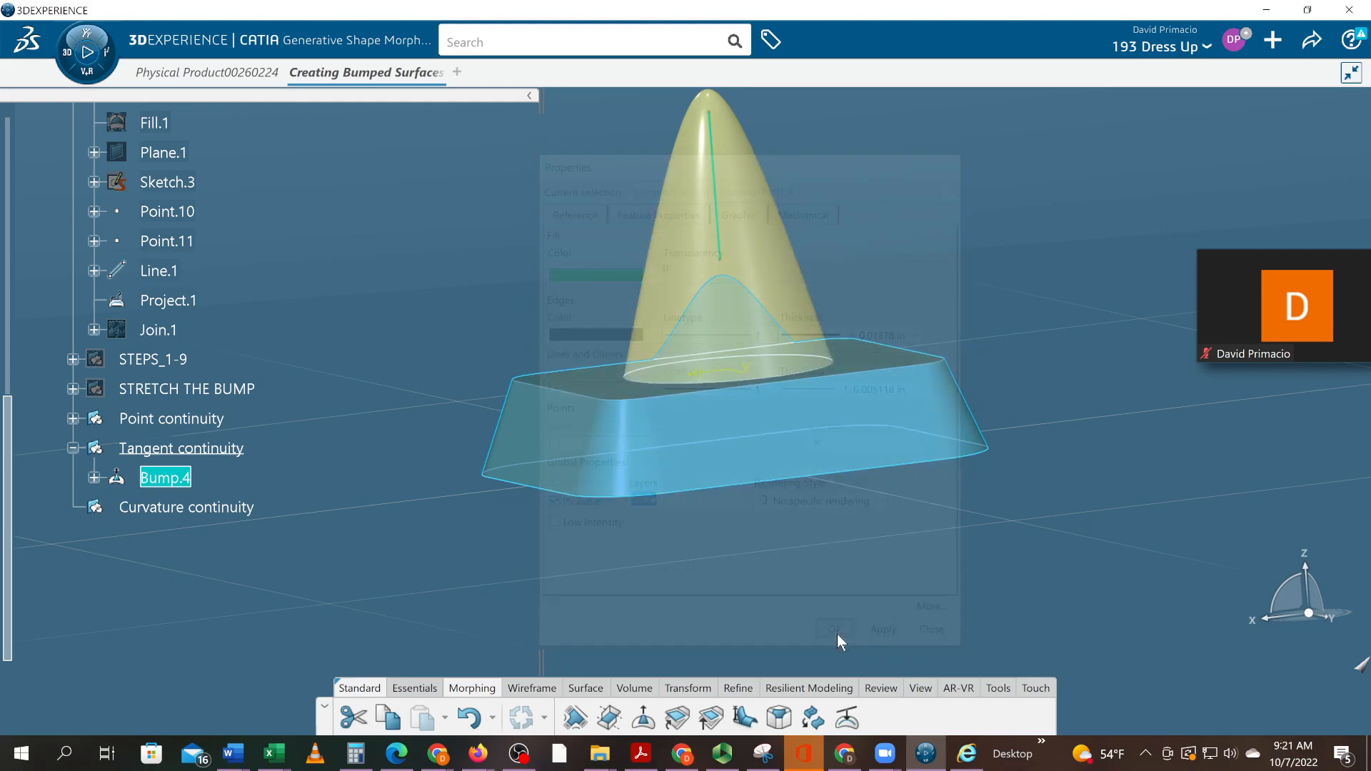
Step: Hide the Point continuity geometrical set and examine how the tangent bump blends into the base surface
middle_drag(679, 604, 579, 587)
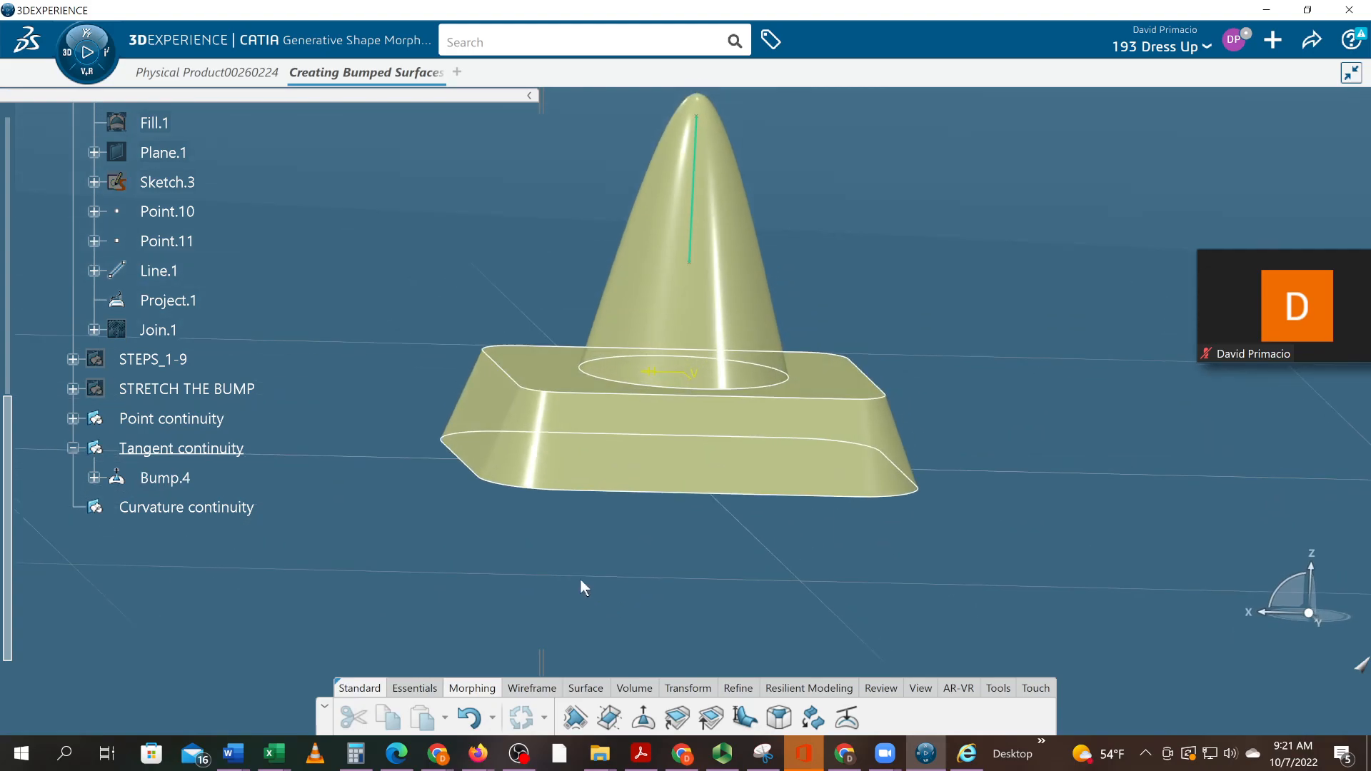
right_click(189, 421)
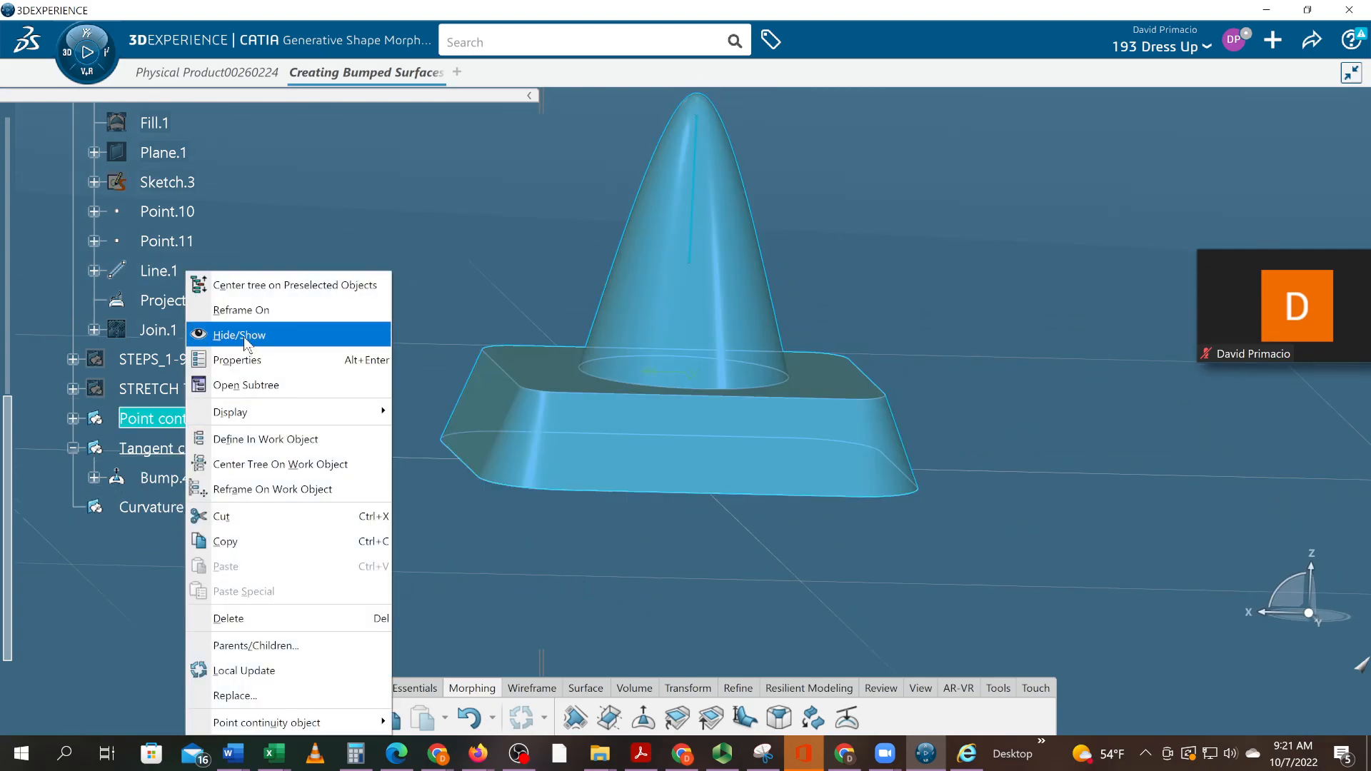
click(243, 336)
middle_drag(379, 504, 337, 549)
middle_drag(755, 517, 702, 485)
middle_drag(486, 516, 490, 226)
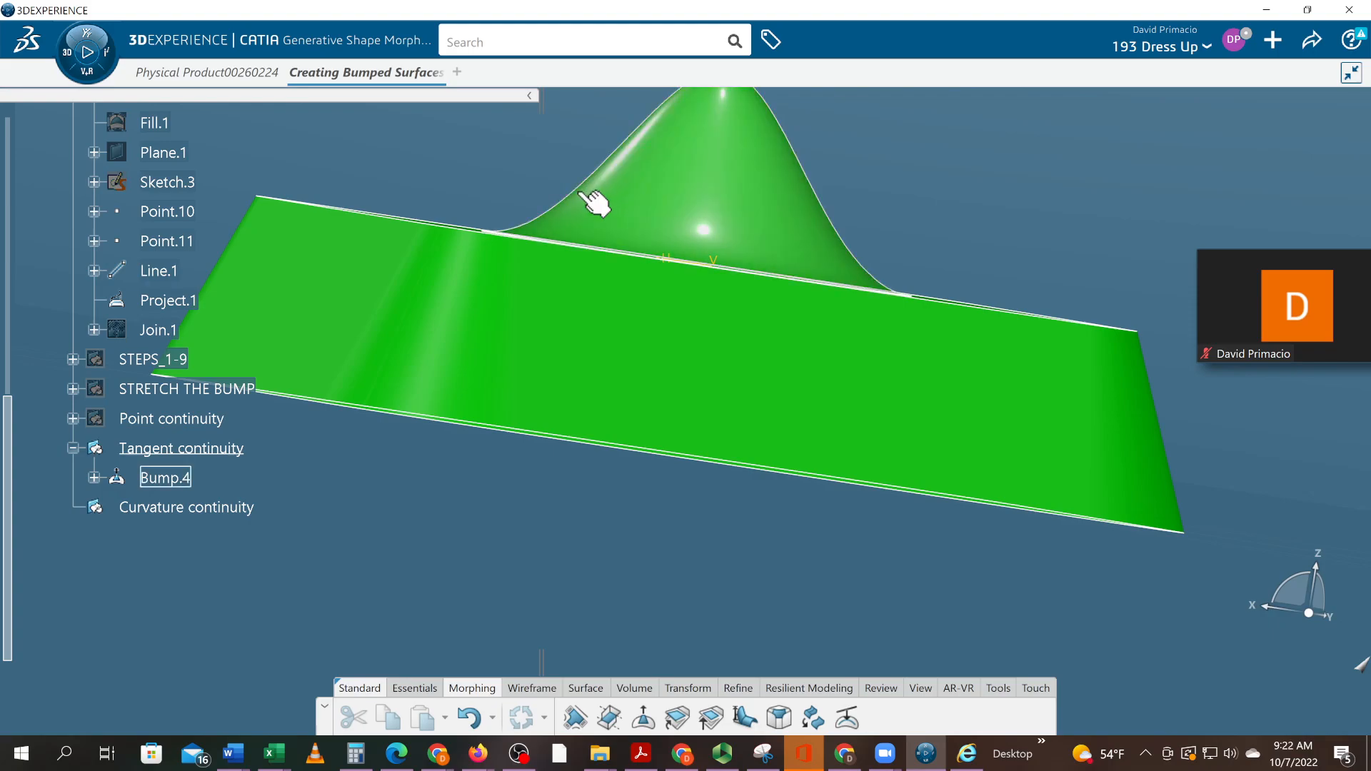
middle_drag(526, 352, 578, 504)
scroll(645, 529, up, 5)
middle_drag(652, 526, 704, 557)
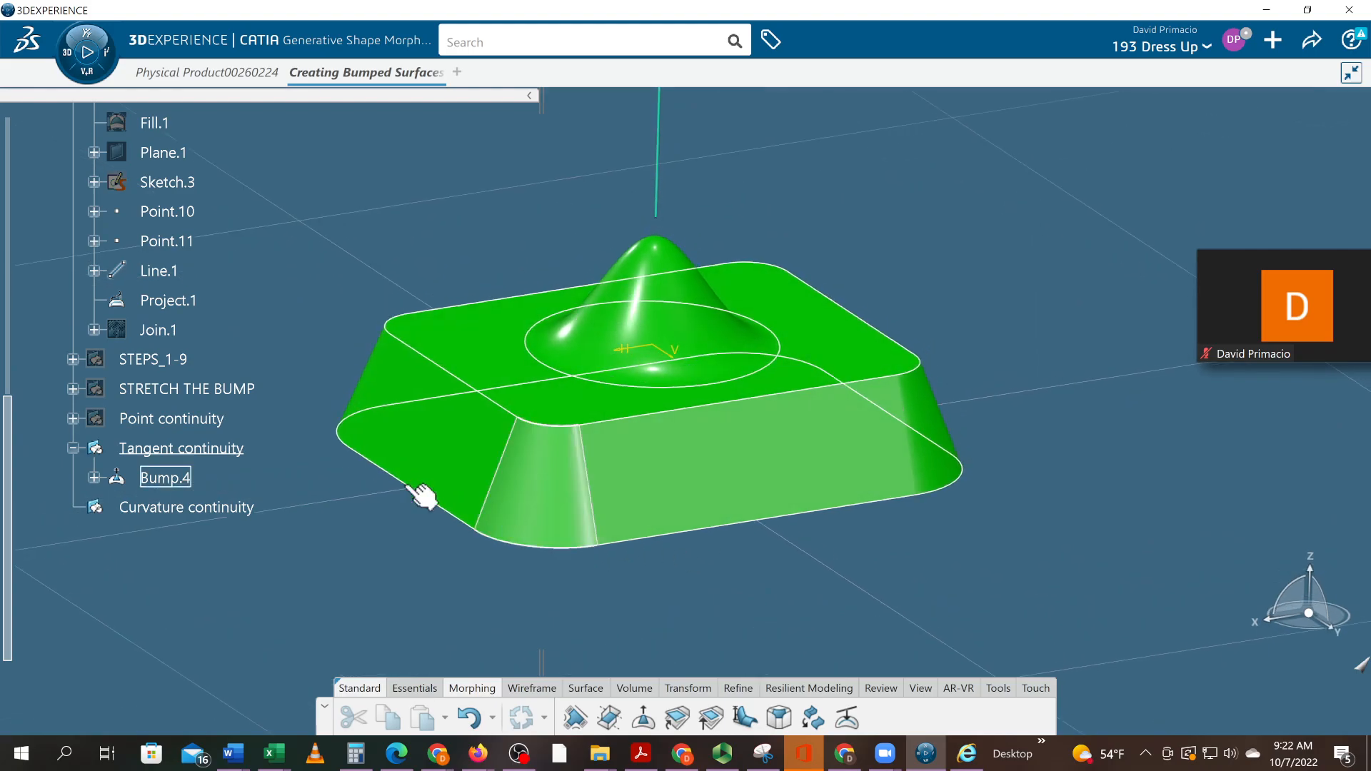
Step: Hide the Tangent continuity geometrical set and show the Join.1 base surface
right_click(205, 449)
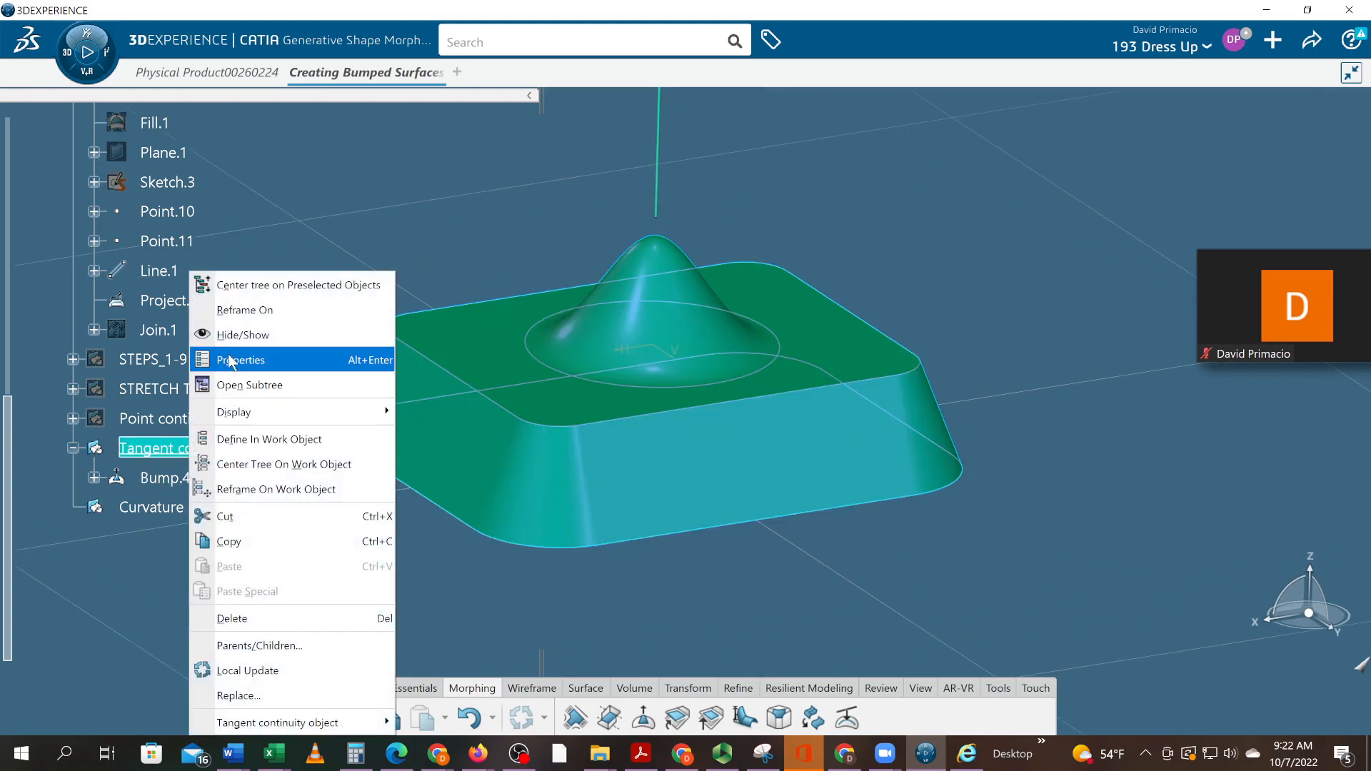
click(237, 336)
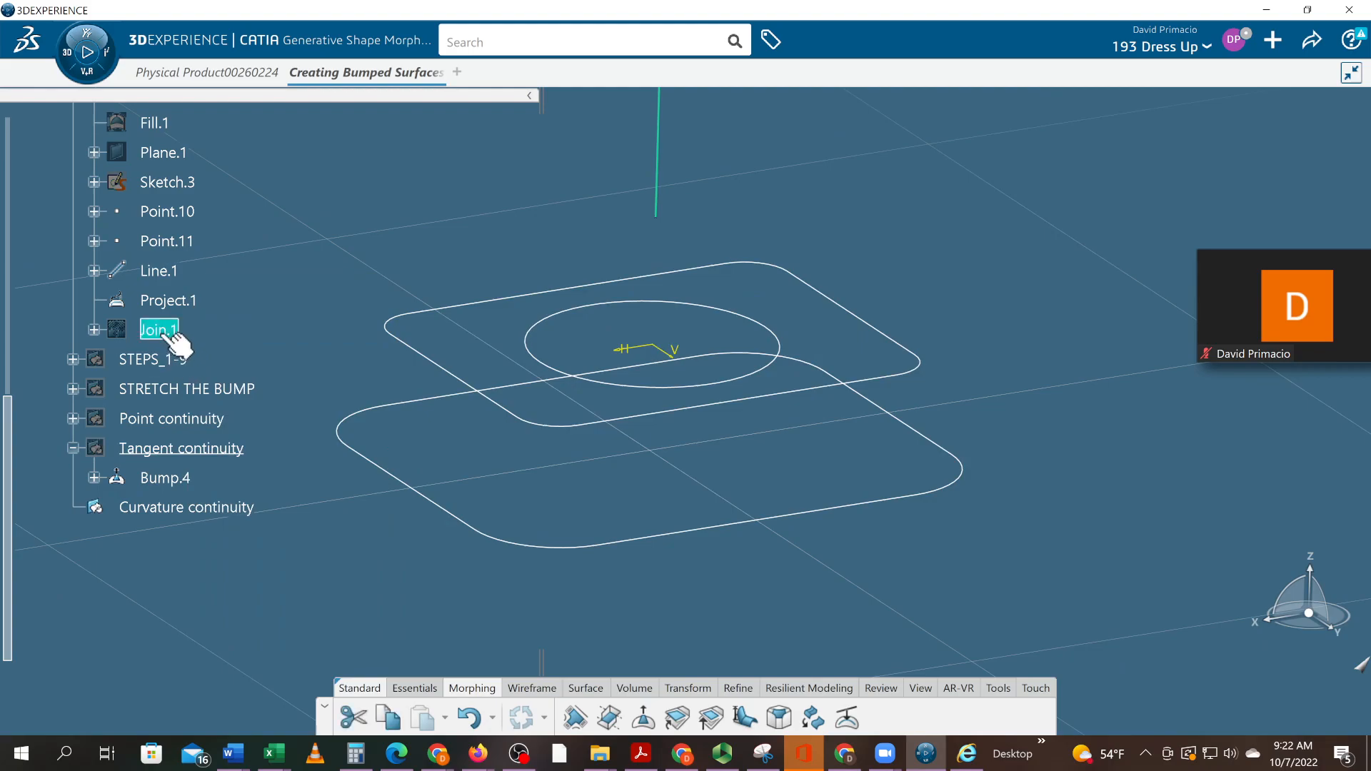
right_click(174, 334)
click(187, 339)
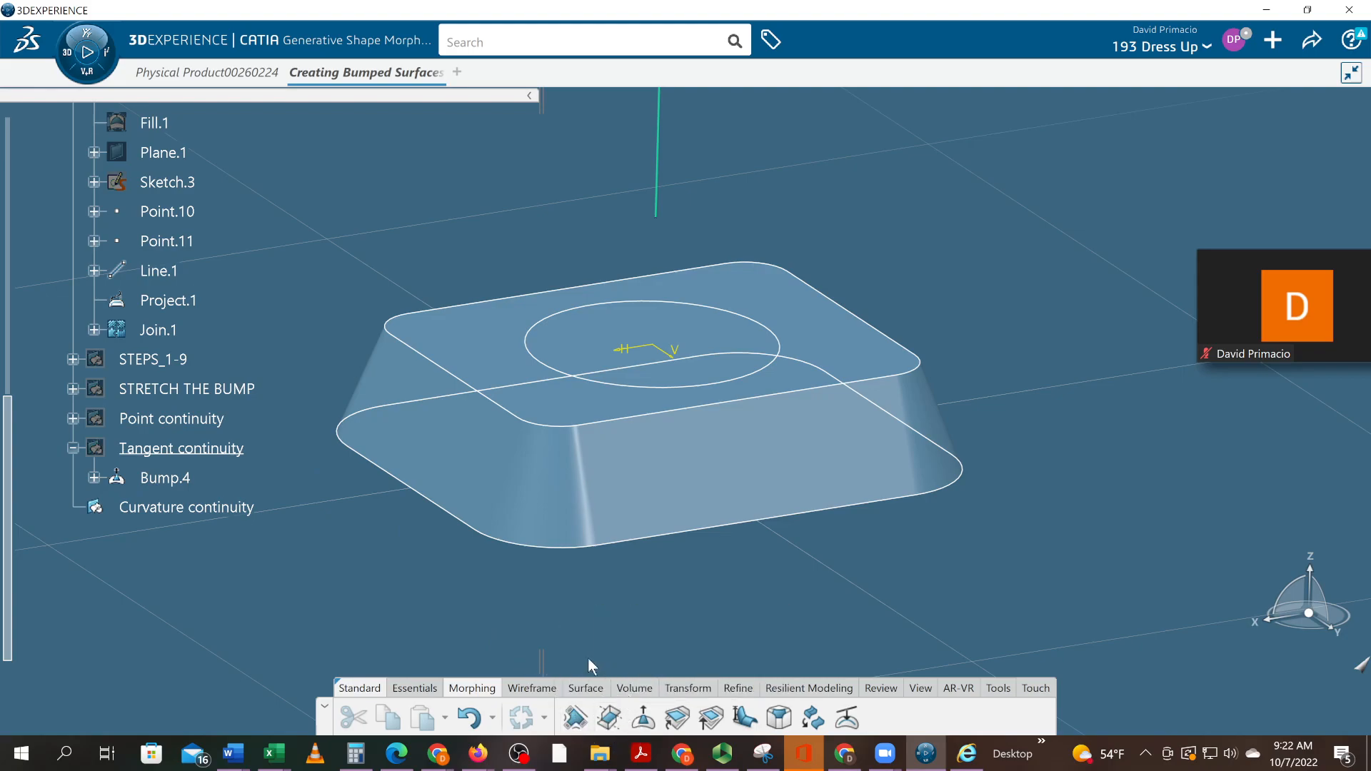
Step: Check the assignment pages in the browser for the deformation distances of the point, tangent and curvature continuity bumps
key(alt+Tab)
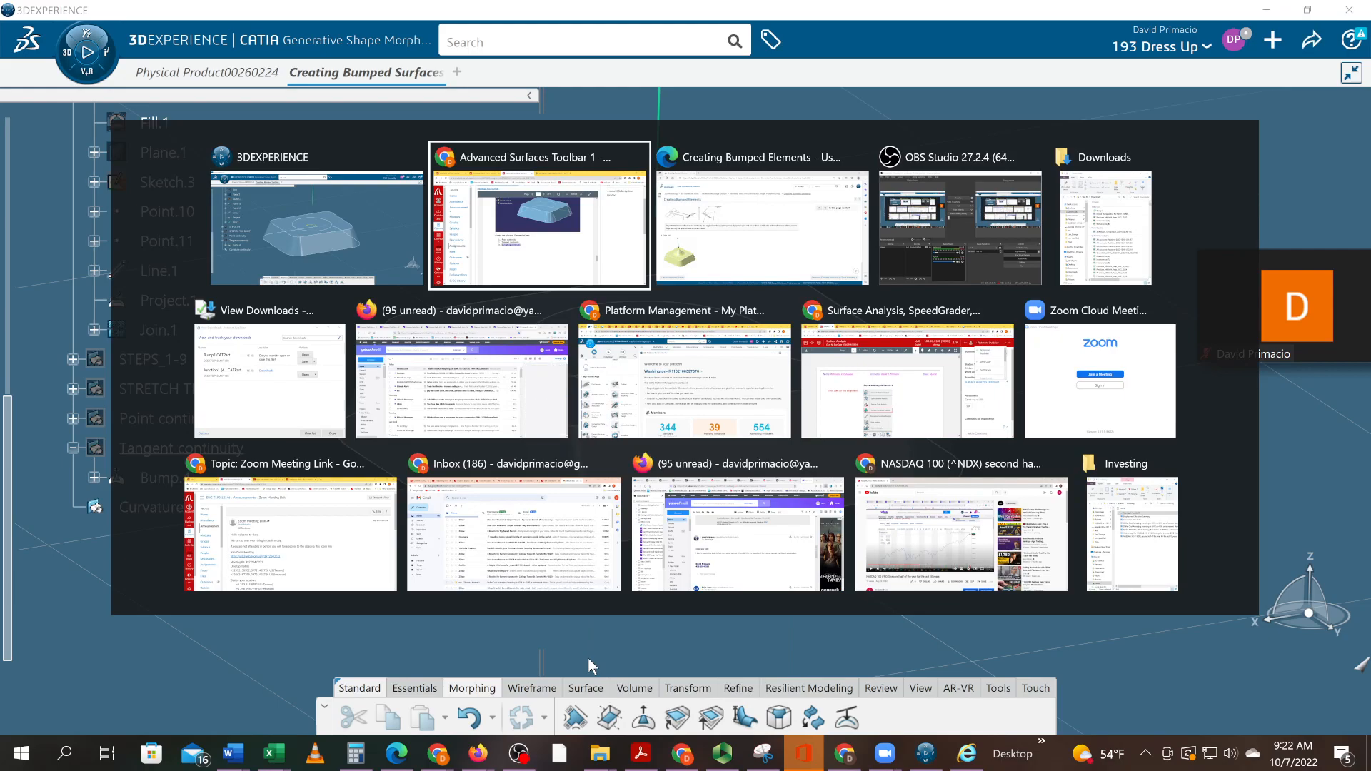
scroll(624, 627, down, 10)
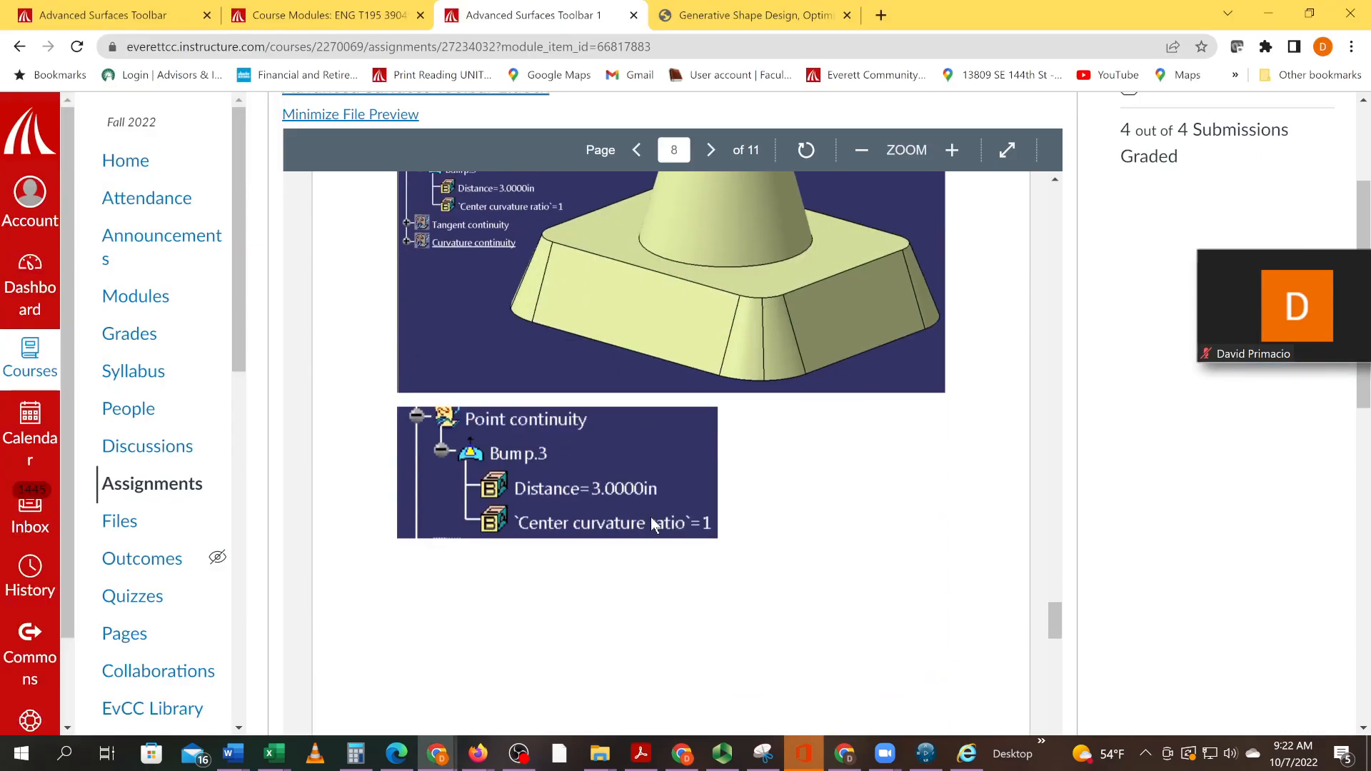
scroll(651, 520, down, 8)
scroll(654, 525, down, 10)
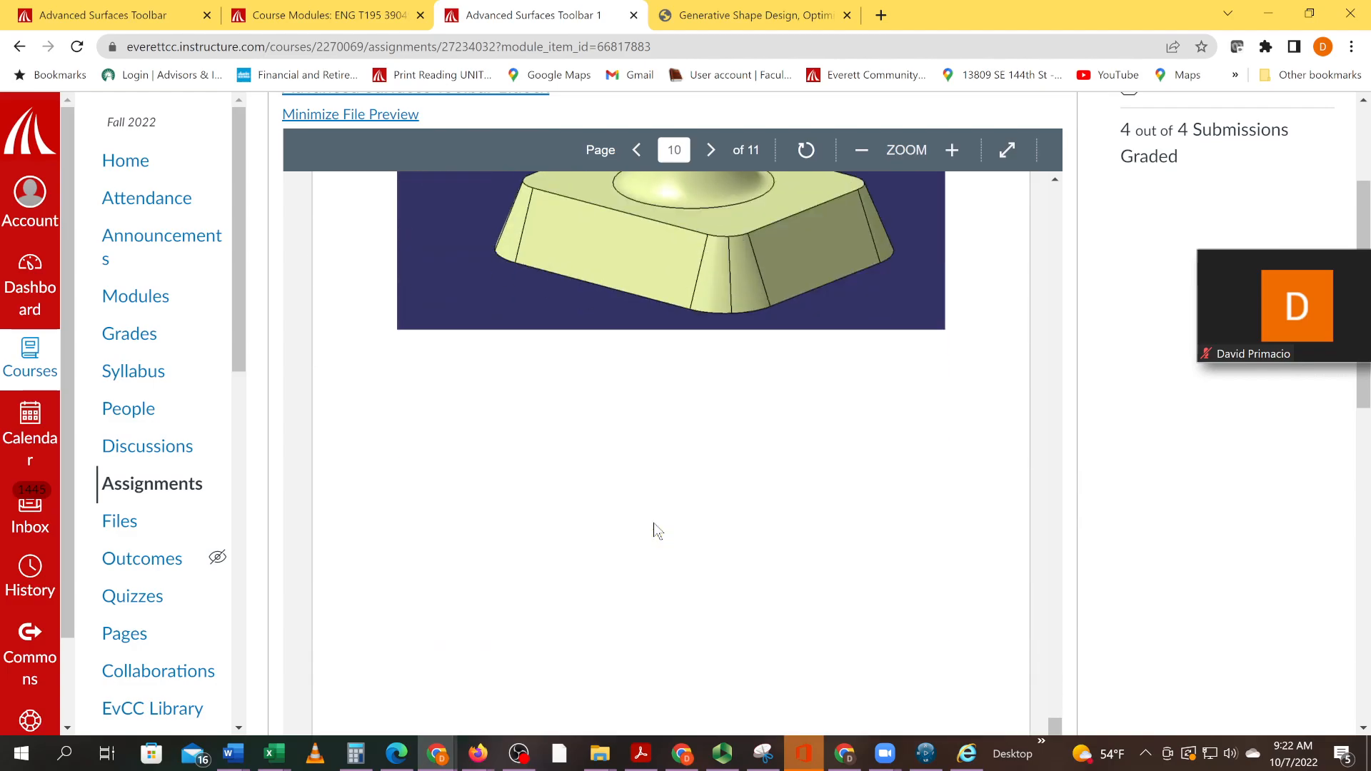
scroll(657, 530, down, 3)
scroll(657, 532, down, 2)
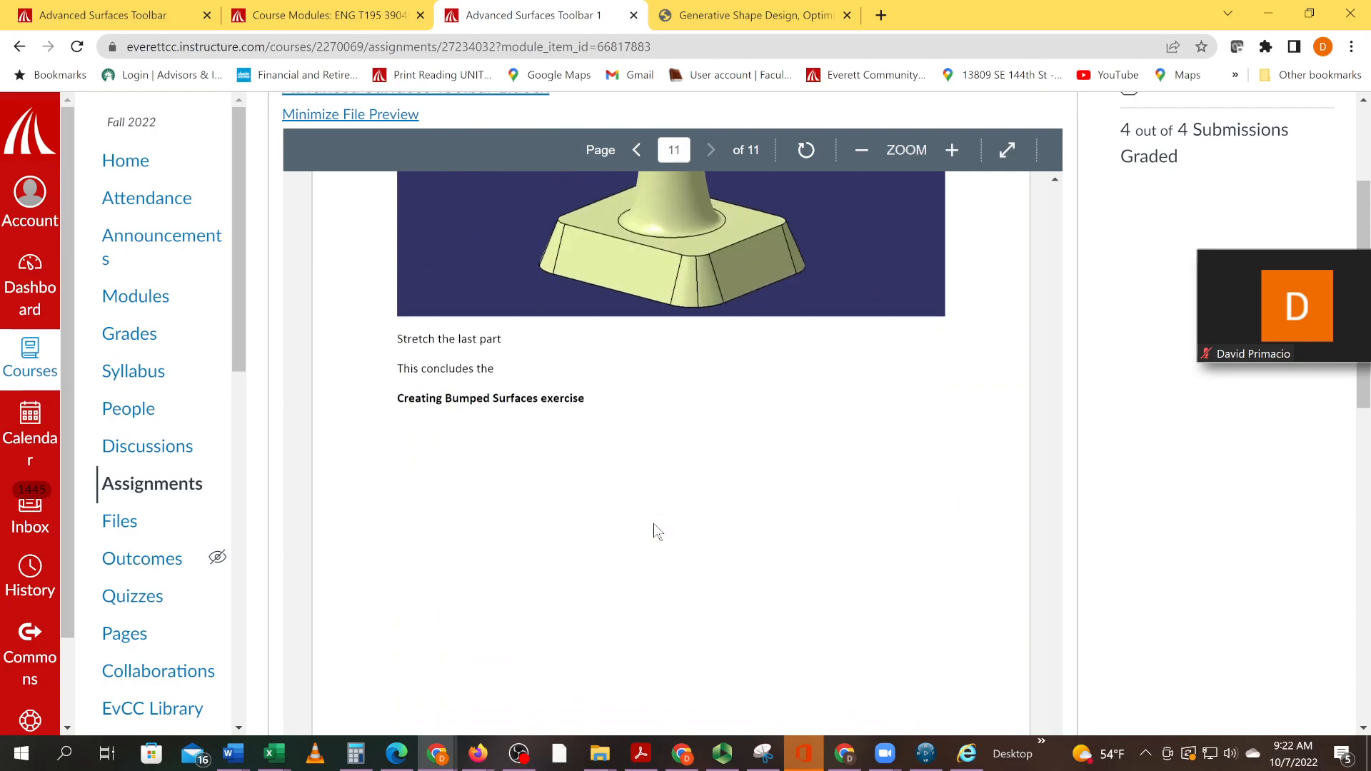
scroll(657, 532, up, 6)
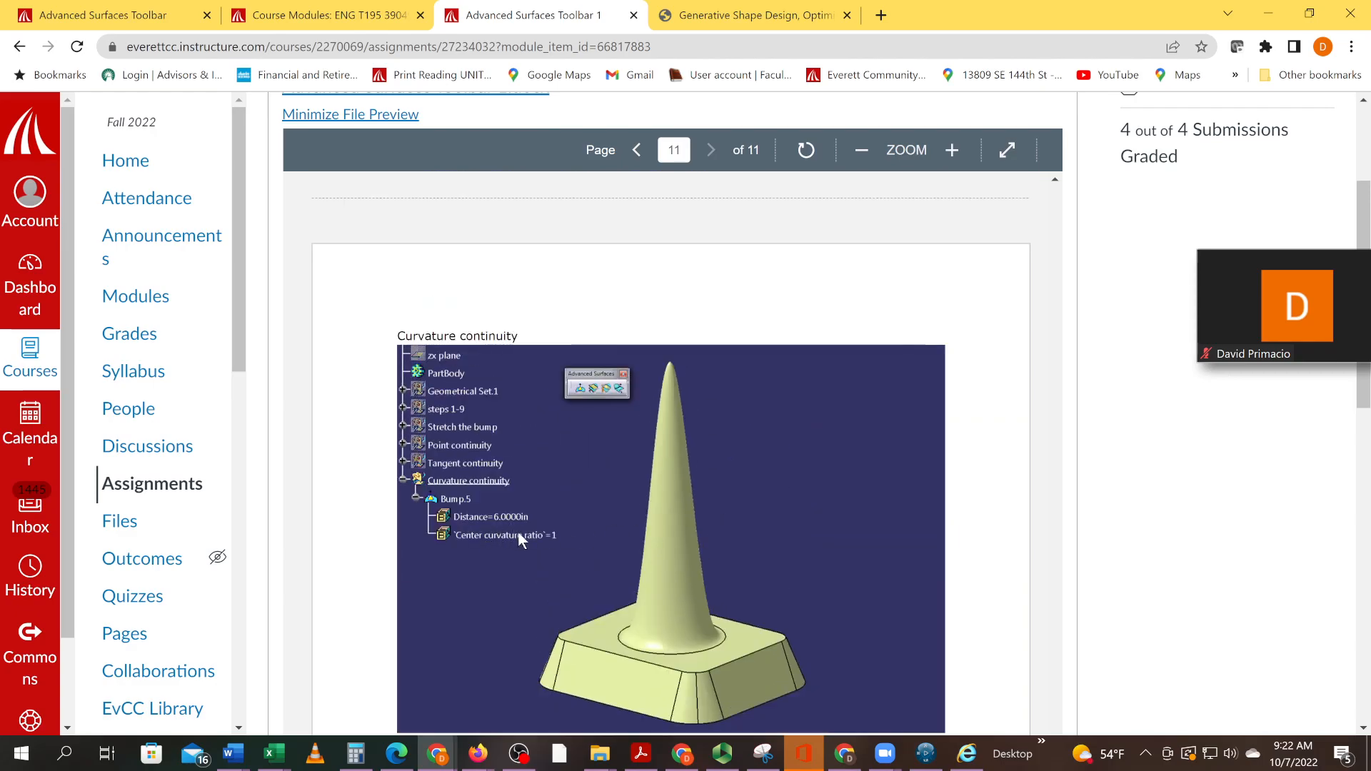
scroll(517, 530, up, 10)
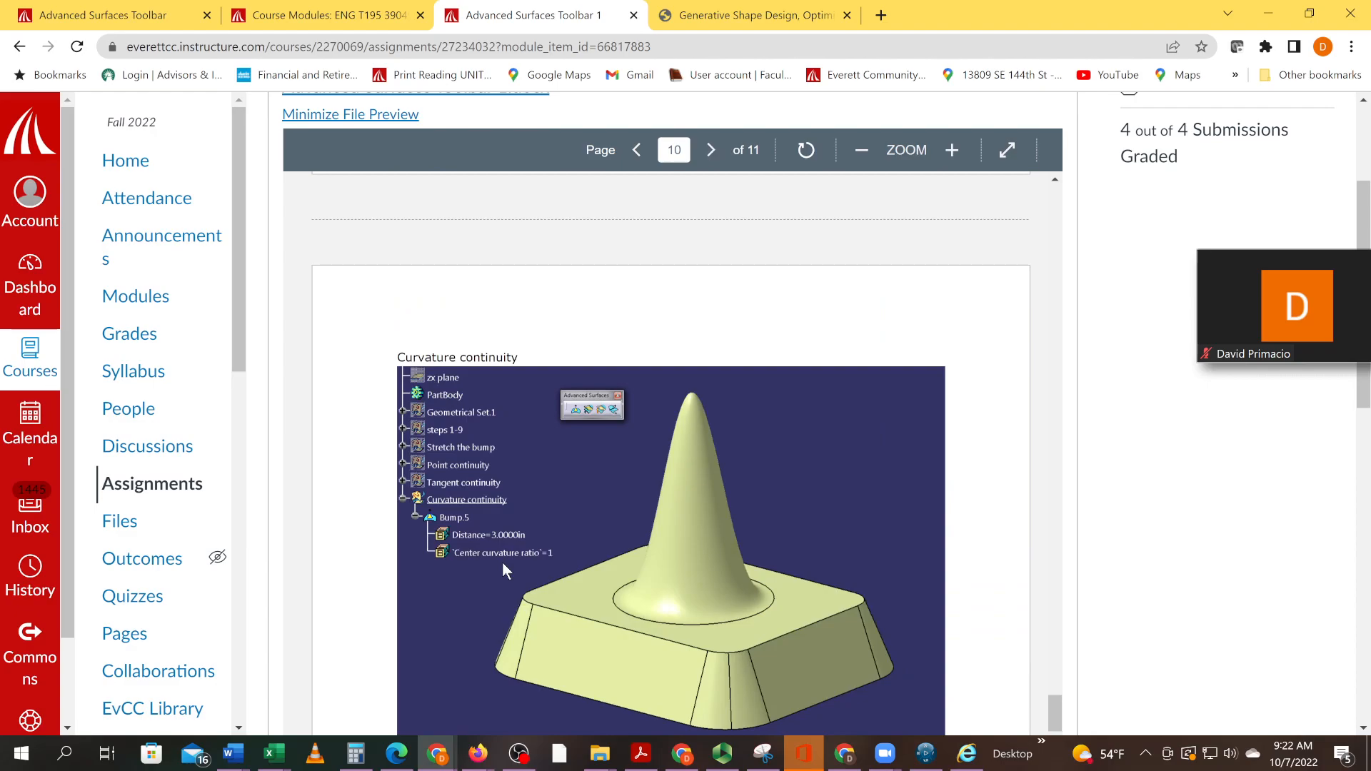
scroll(502, 562, up, 10)
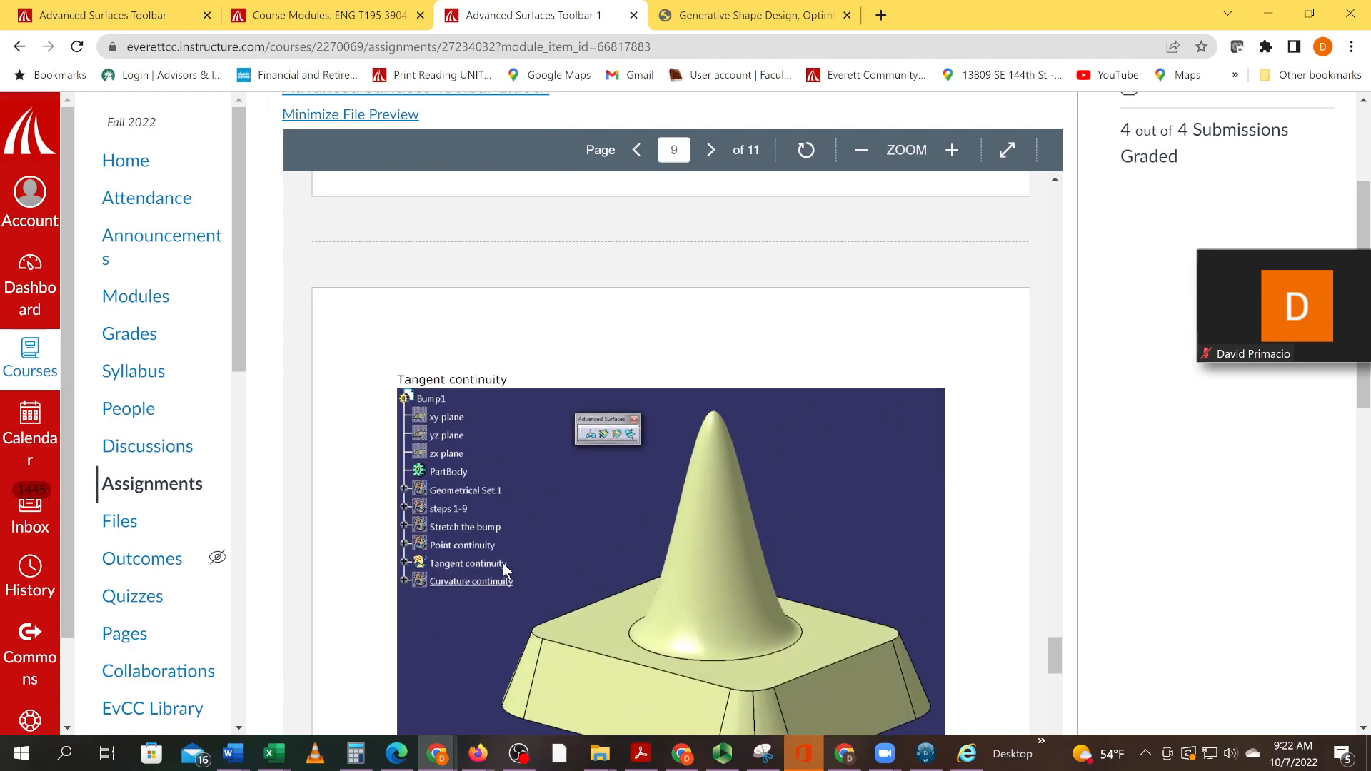
scroll(505, 587, up, 10)
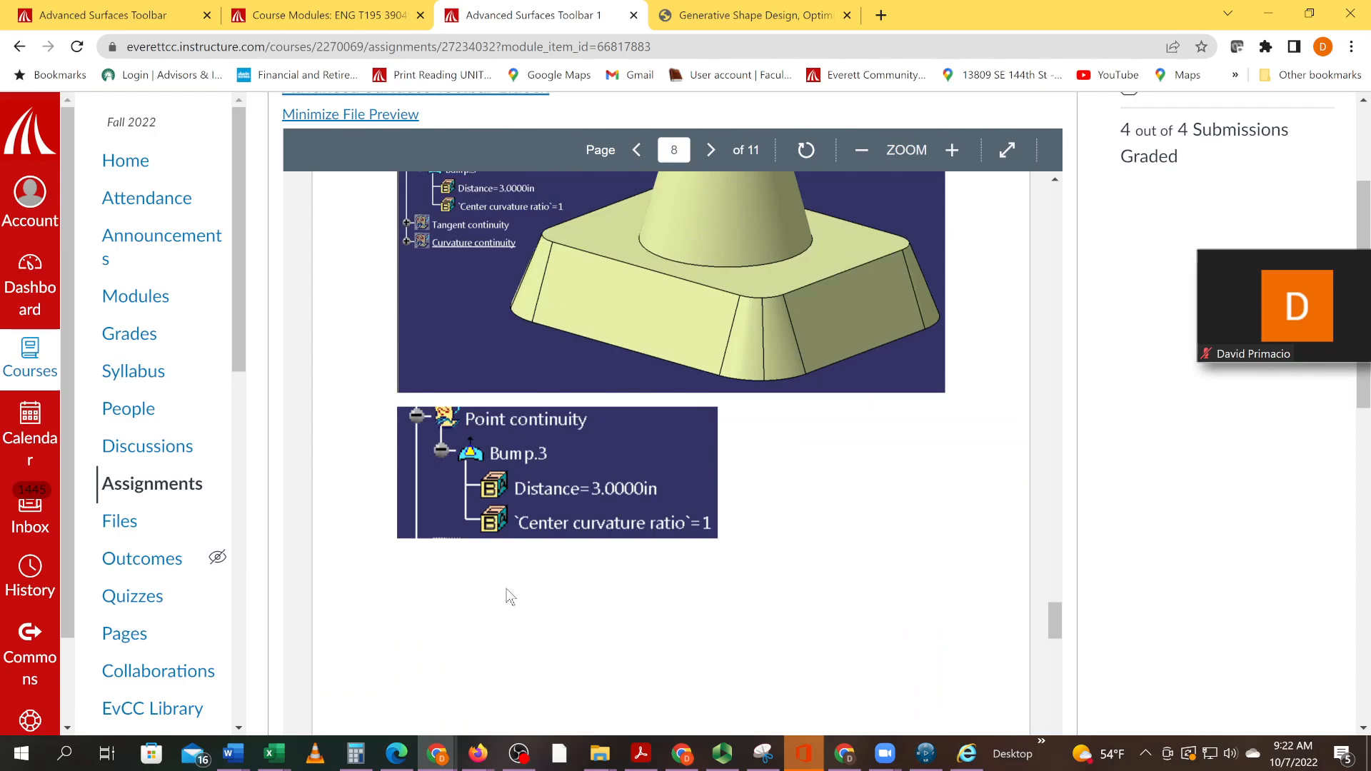
scroll(512, 589, up, 5)
scroll(512, 589, down, 10)
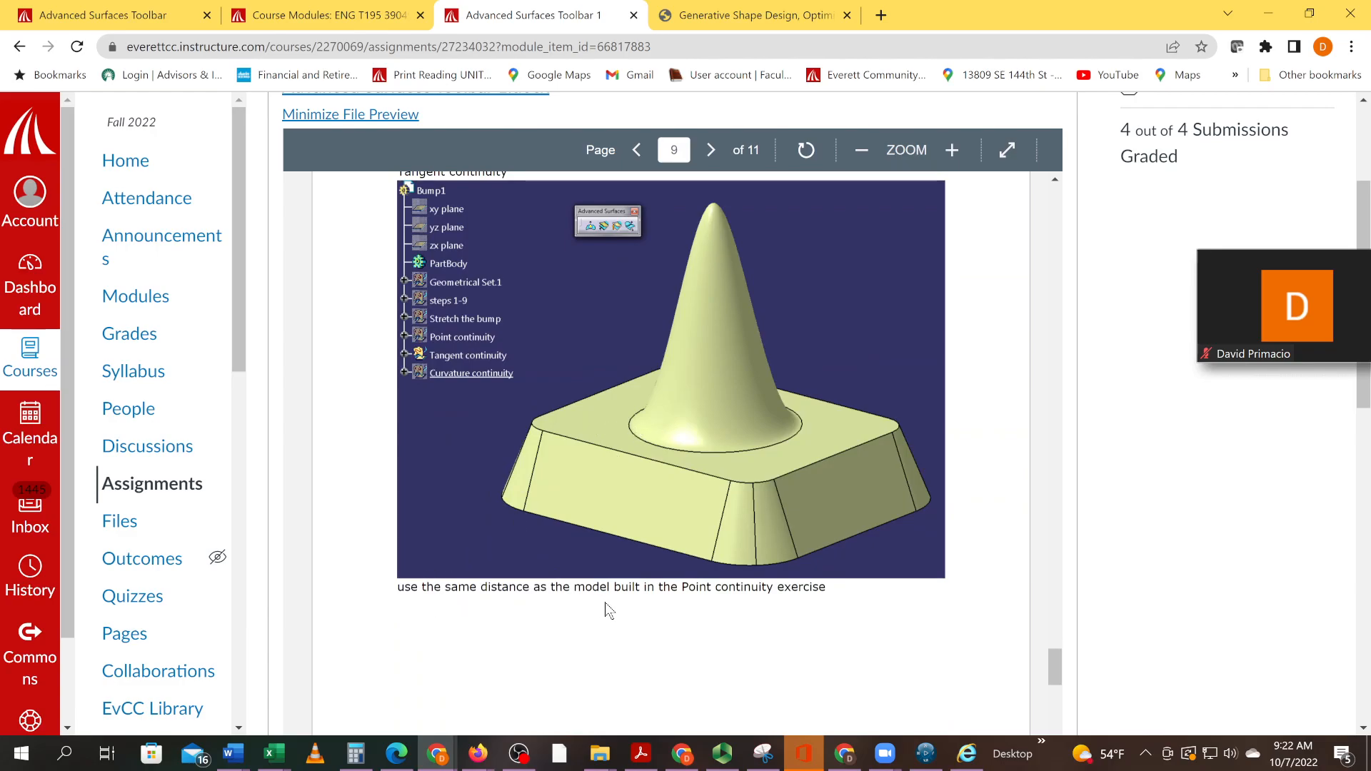
scroll(590, 590, up, 5)
scroll(589, 590, down, 3)
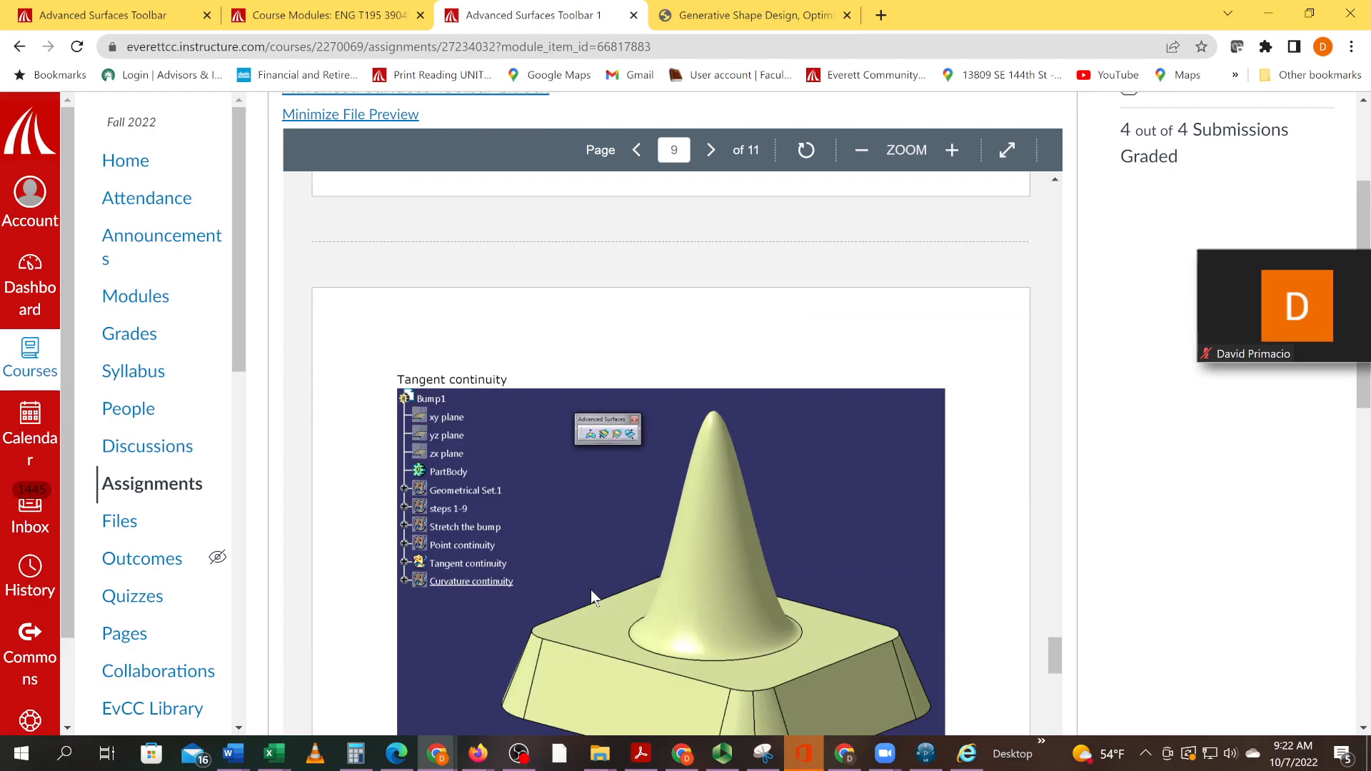
Step: Return to CATIA, show the Tangent continuity set and set Bump.4's deformation distance to 3 in
key(alt+Tab)
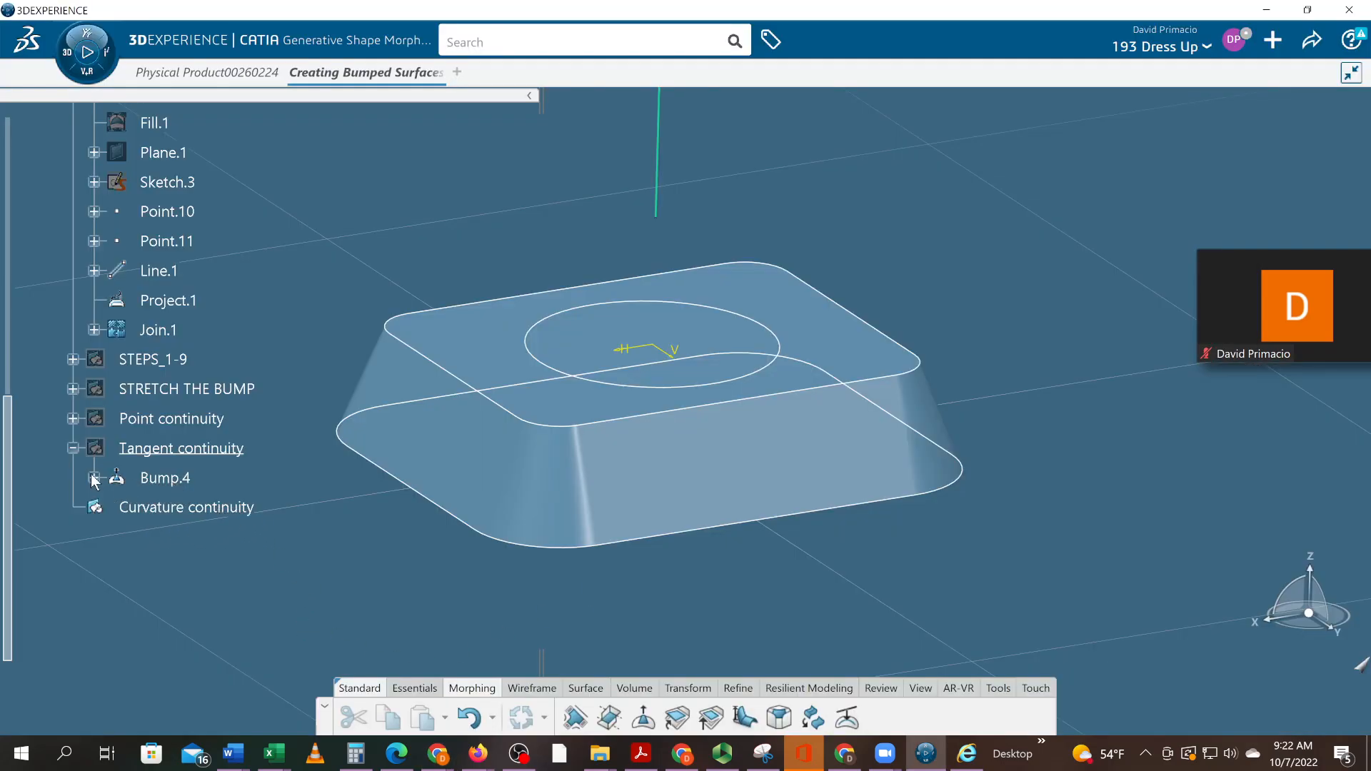
right_click(152, 452)
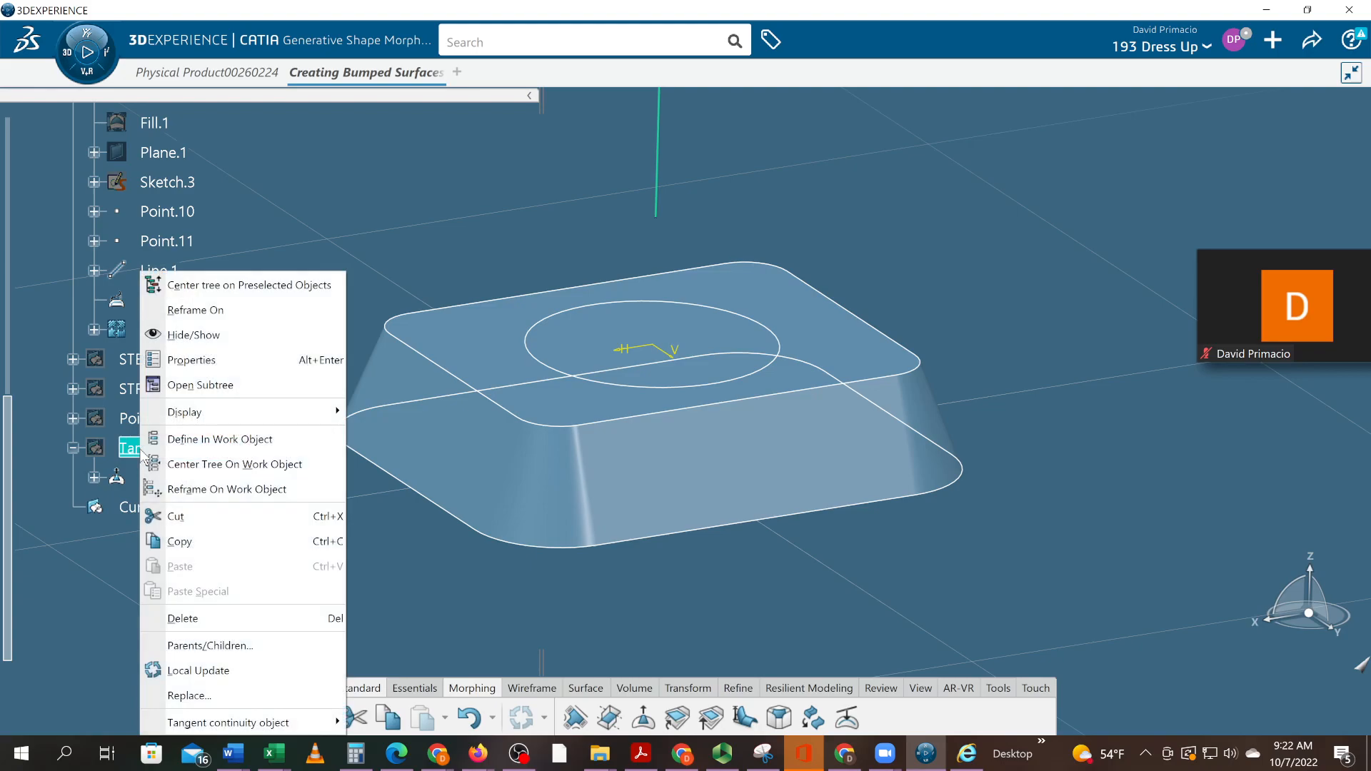
click(189, 345)
double_click(165, 477)
text(3)
key(Return)
Step: Show the Point continuity set to compare its bump with the tangent bump, and hide it again
middle_drag(310, 443, 360, 532)
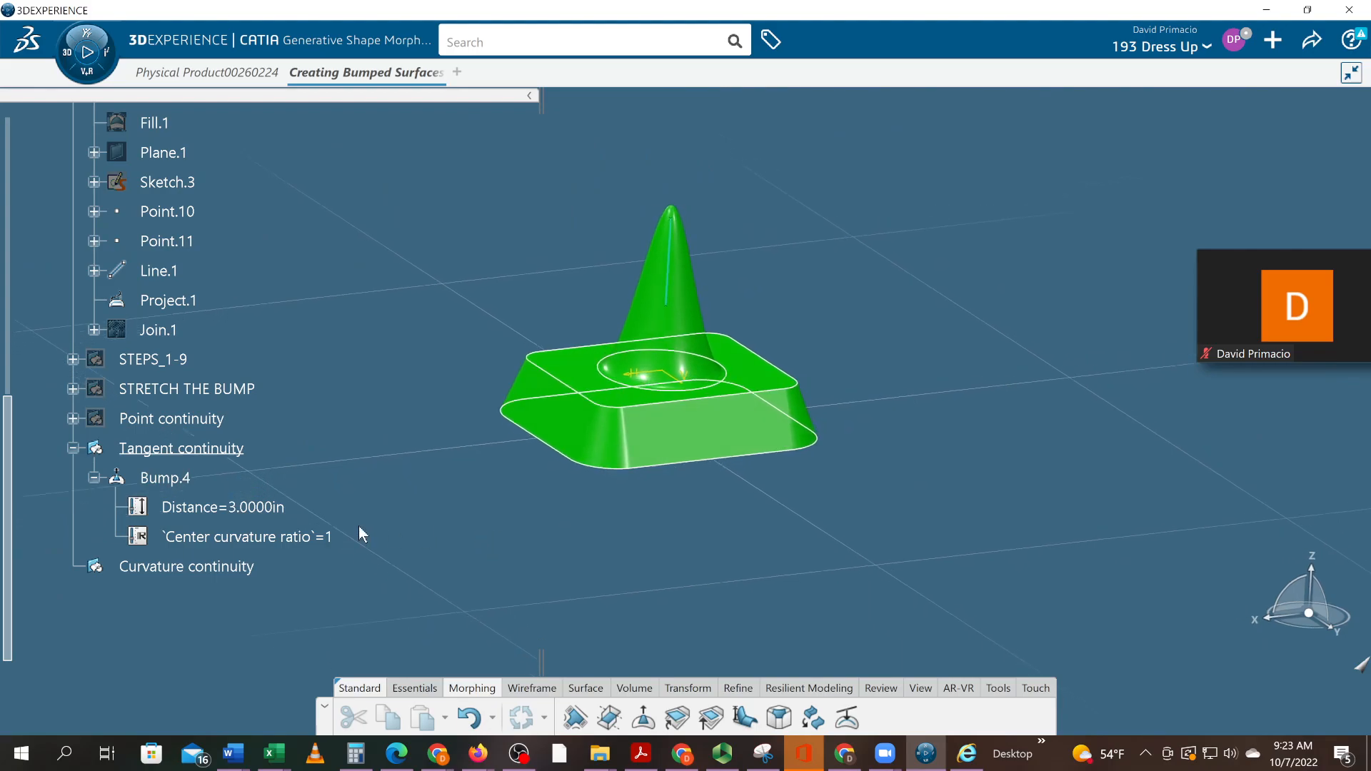
right_click(187, 421)
click(243, 335)
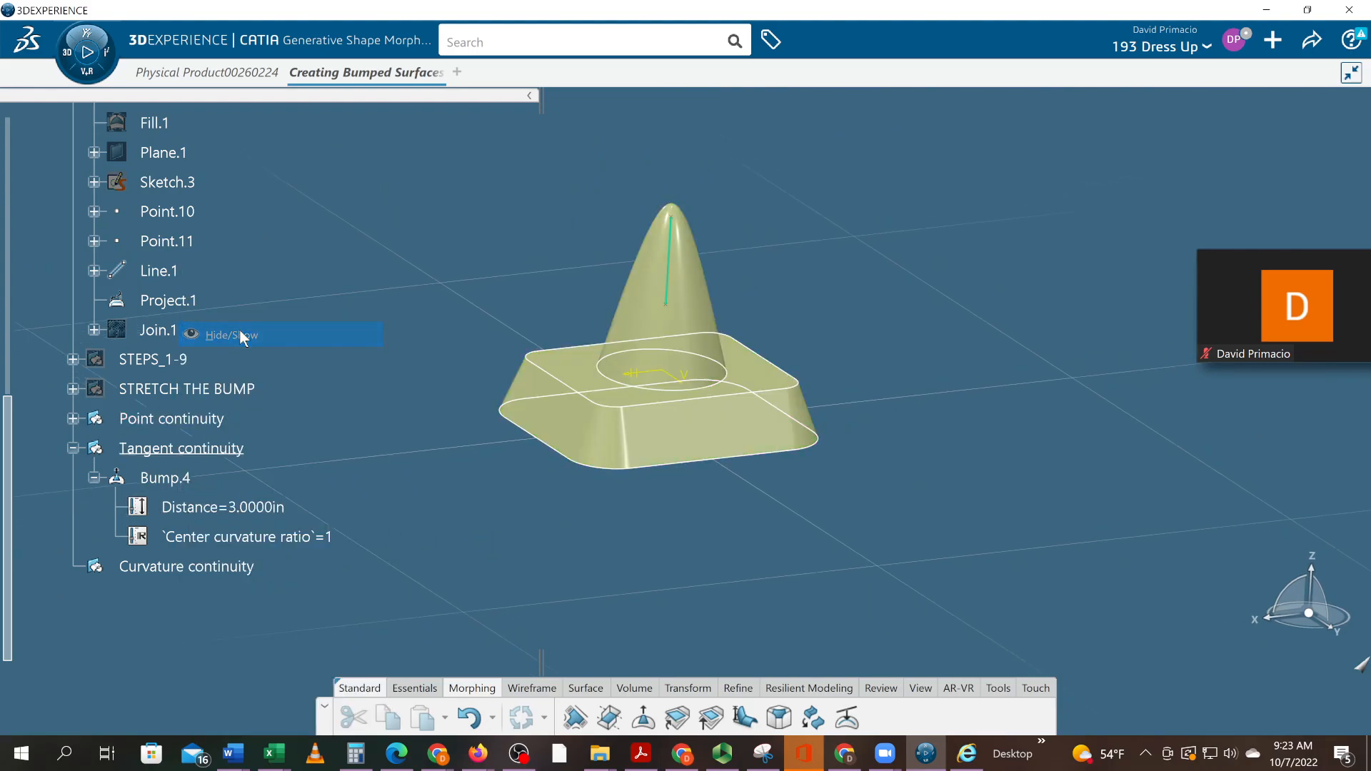
middle_drag(561, 494, 503, 486)
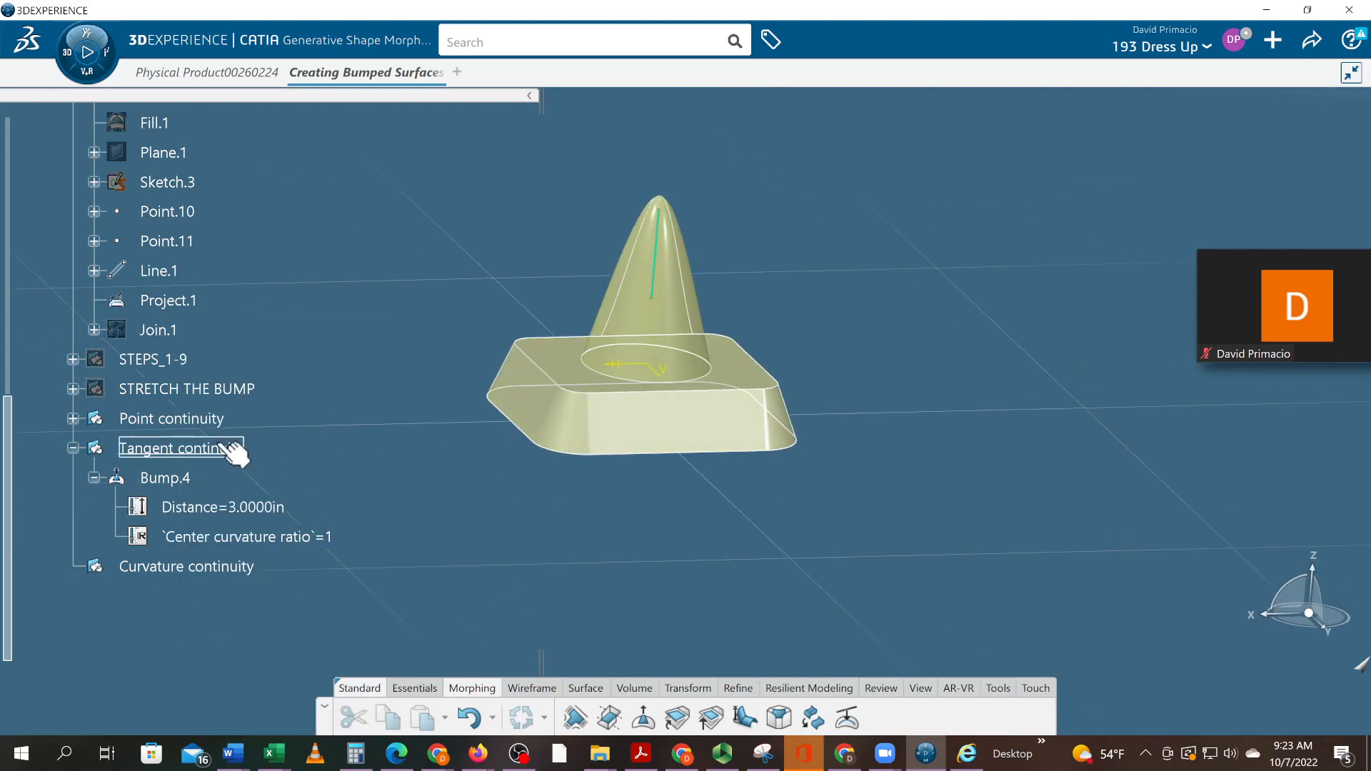
right_click(201, 420)
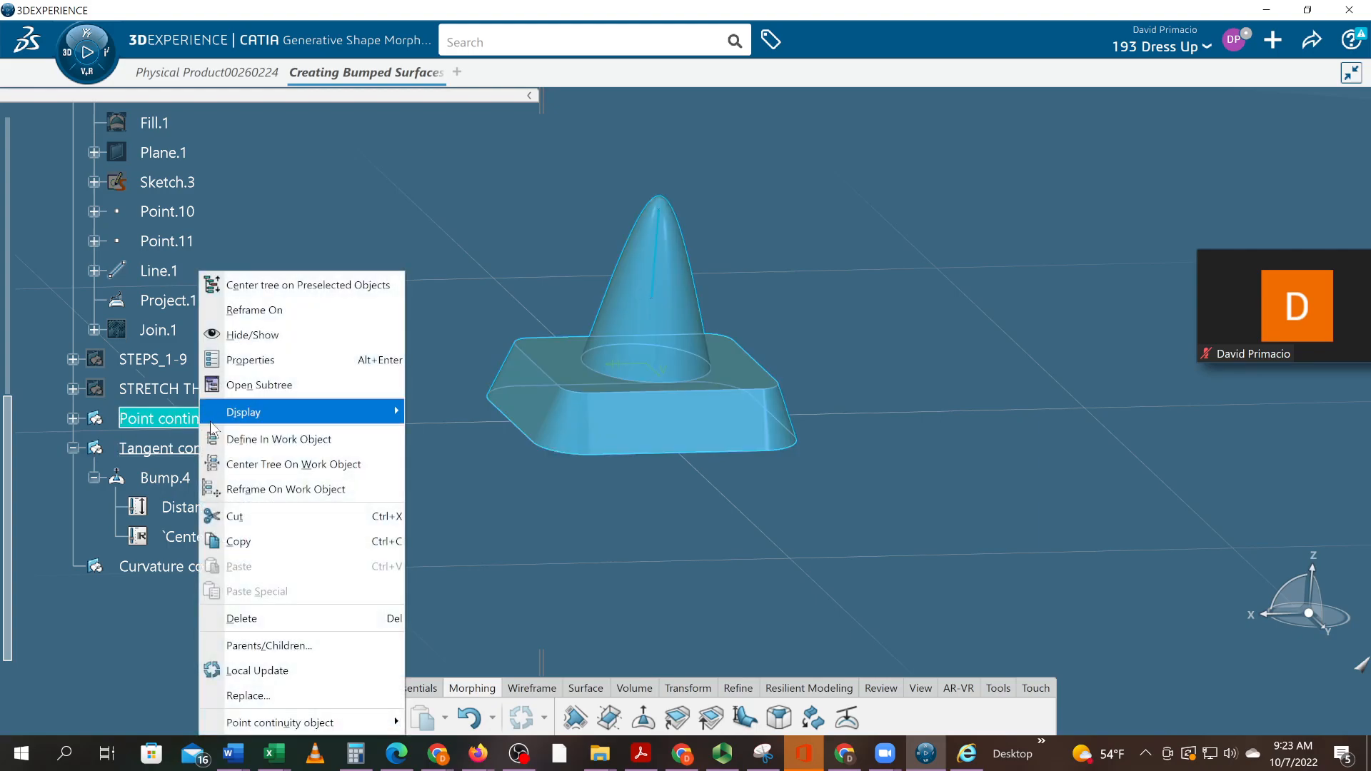
click(250, 335)
Step: Hide the Tangent continuity geometrical set and collapse its branch in the tree
right_click(202, 449)
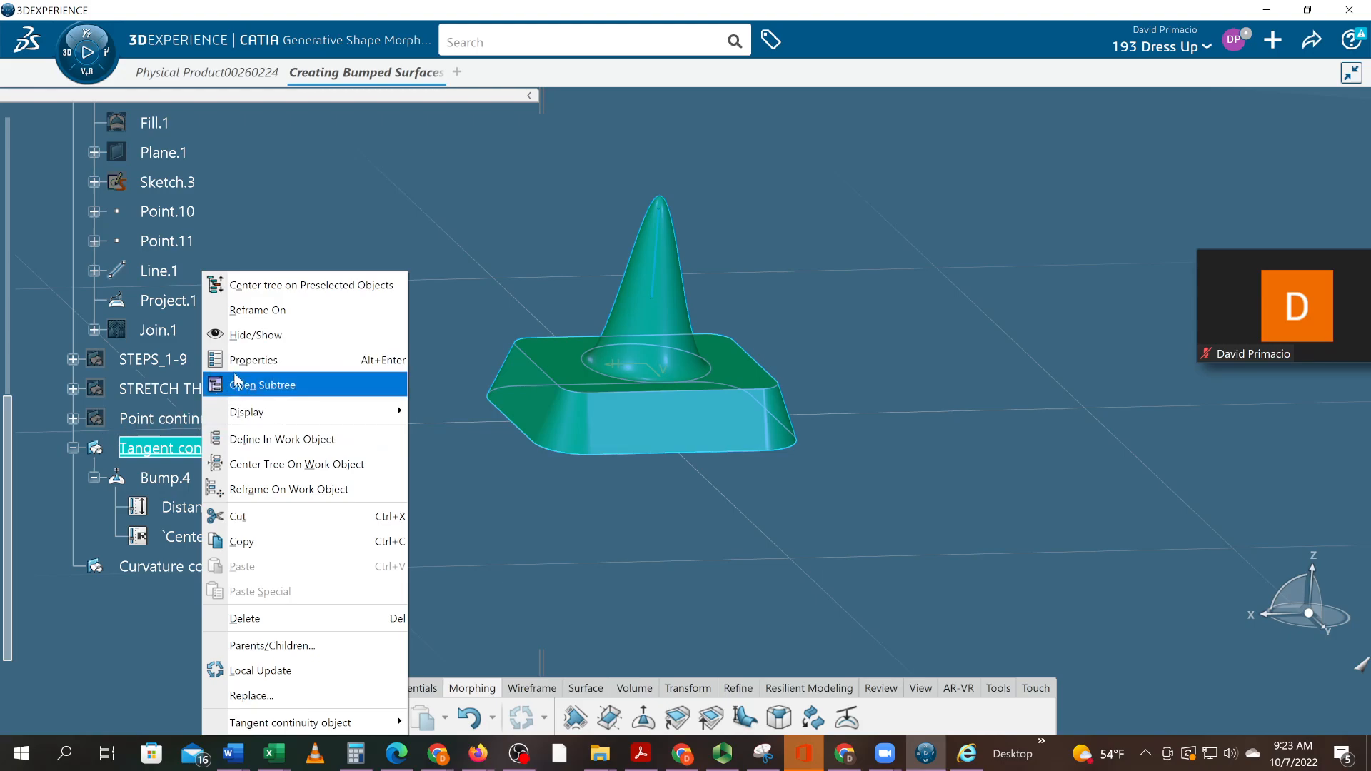
click(242, 336)
click(73, 448)
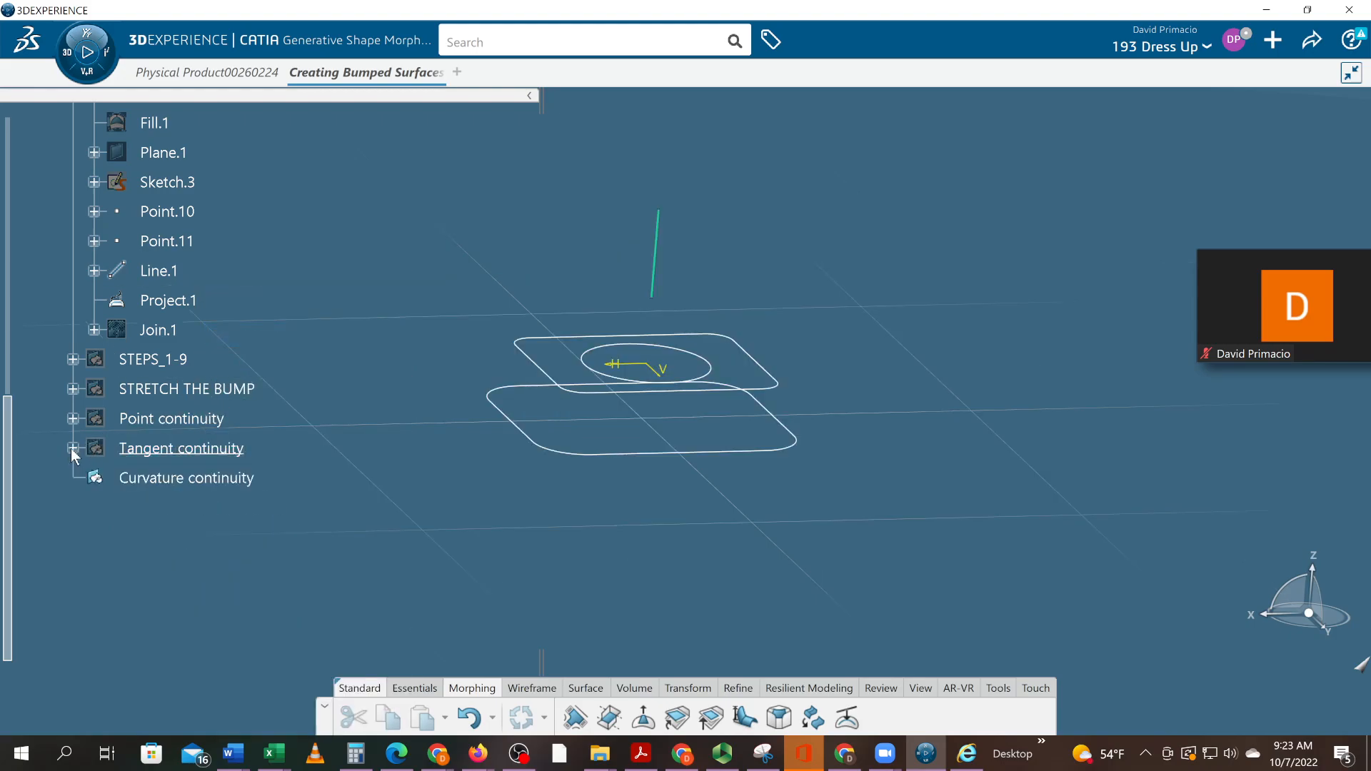
Step: Make Curvature continuity the work object and show the Join.1 surface
right_click(161, 482)
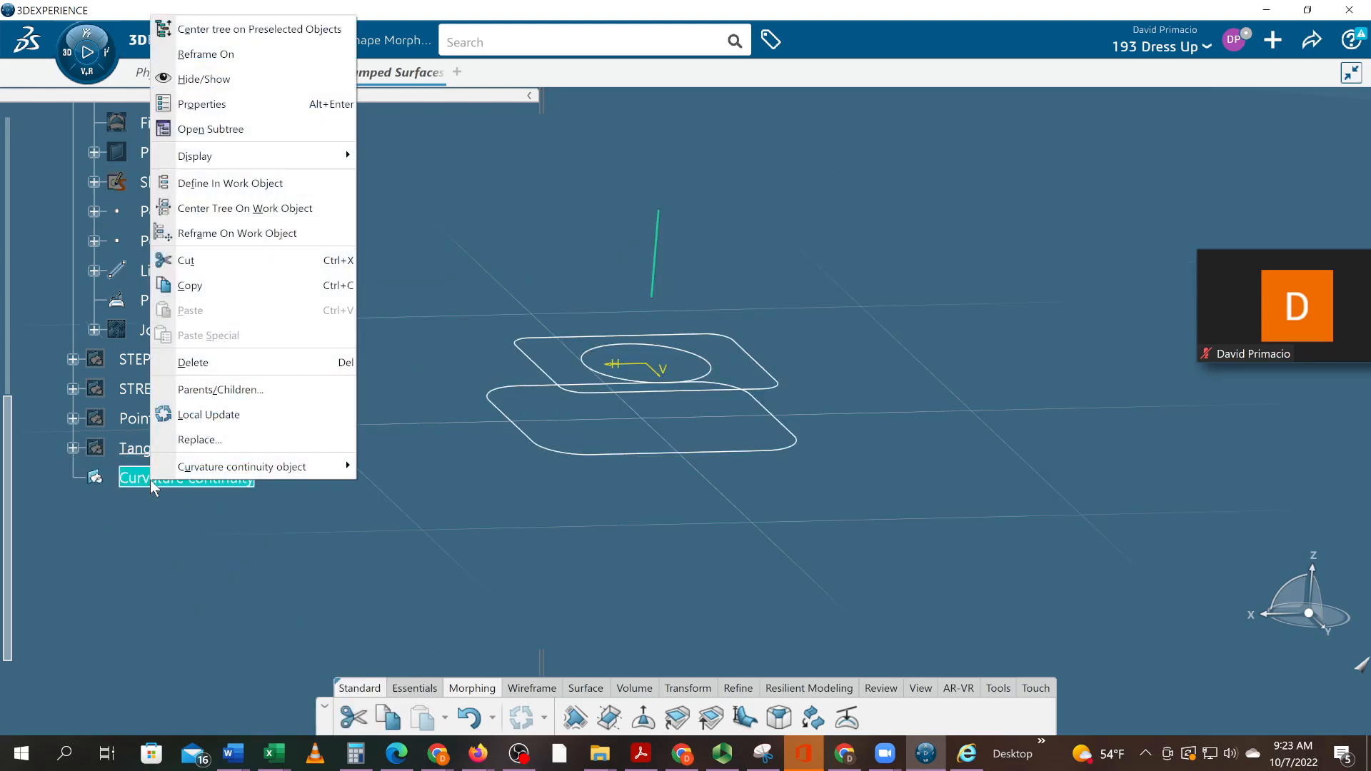
click(256, 186)
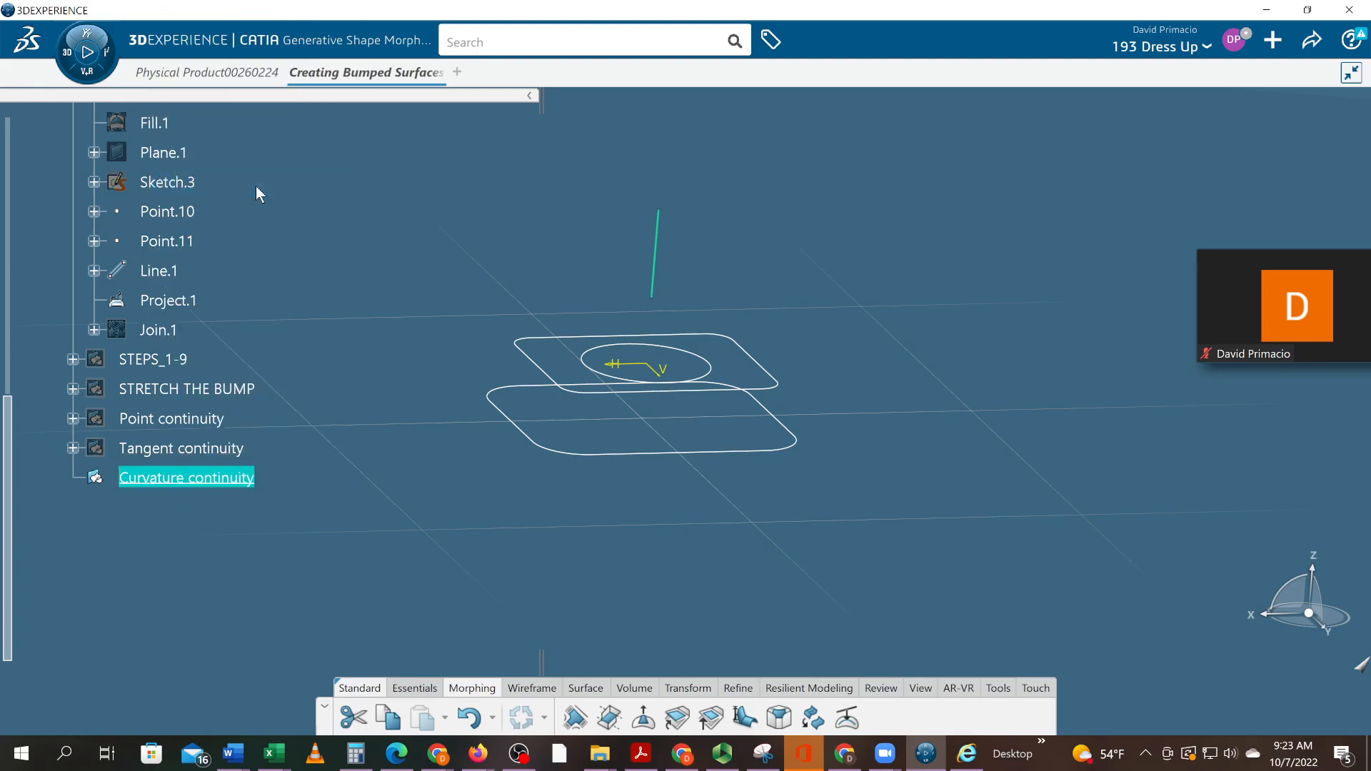
right_click(175, 333)
click(205, 337)
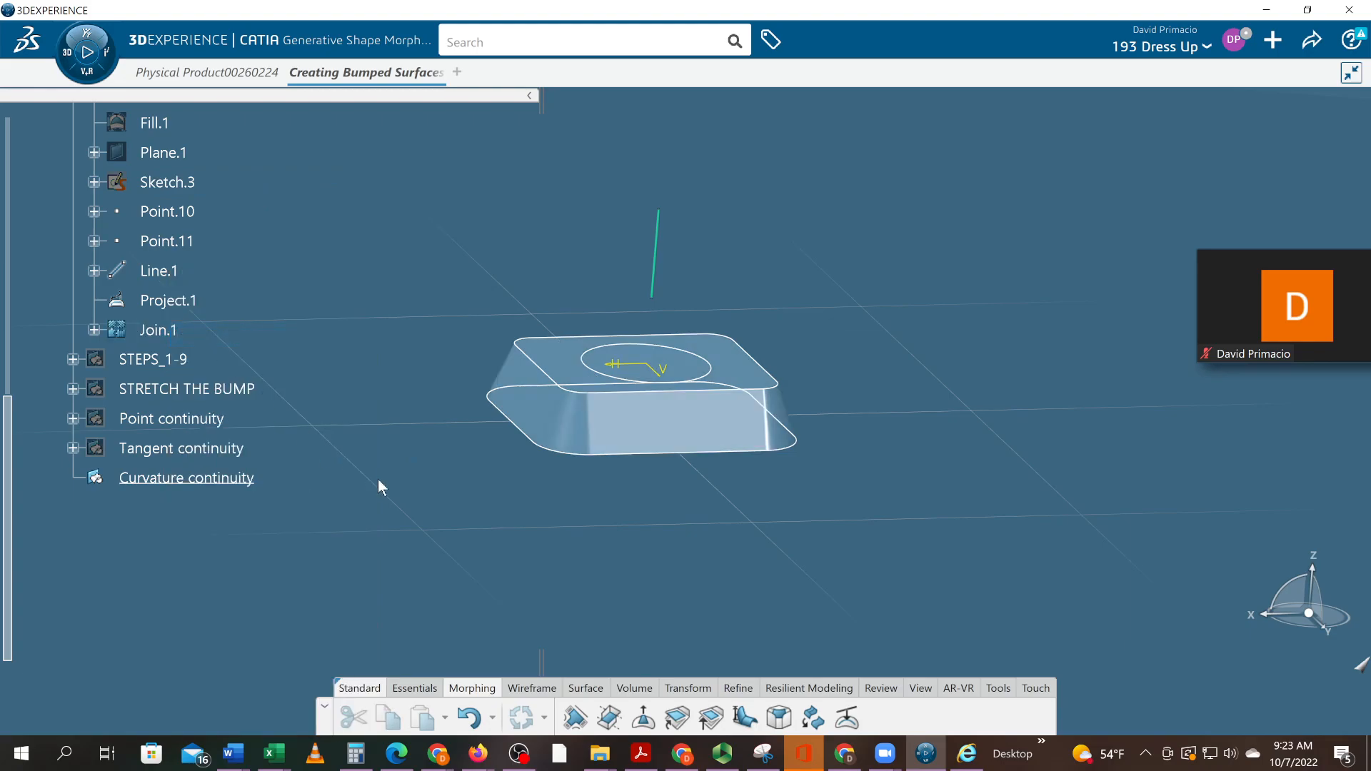
Step: Define a bump deformation of Join.1 with limit curve Project.1, center Point.11, direction Line.1 and distance 3 in, and preview it
click(640, 722)
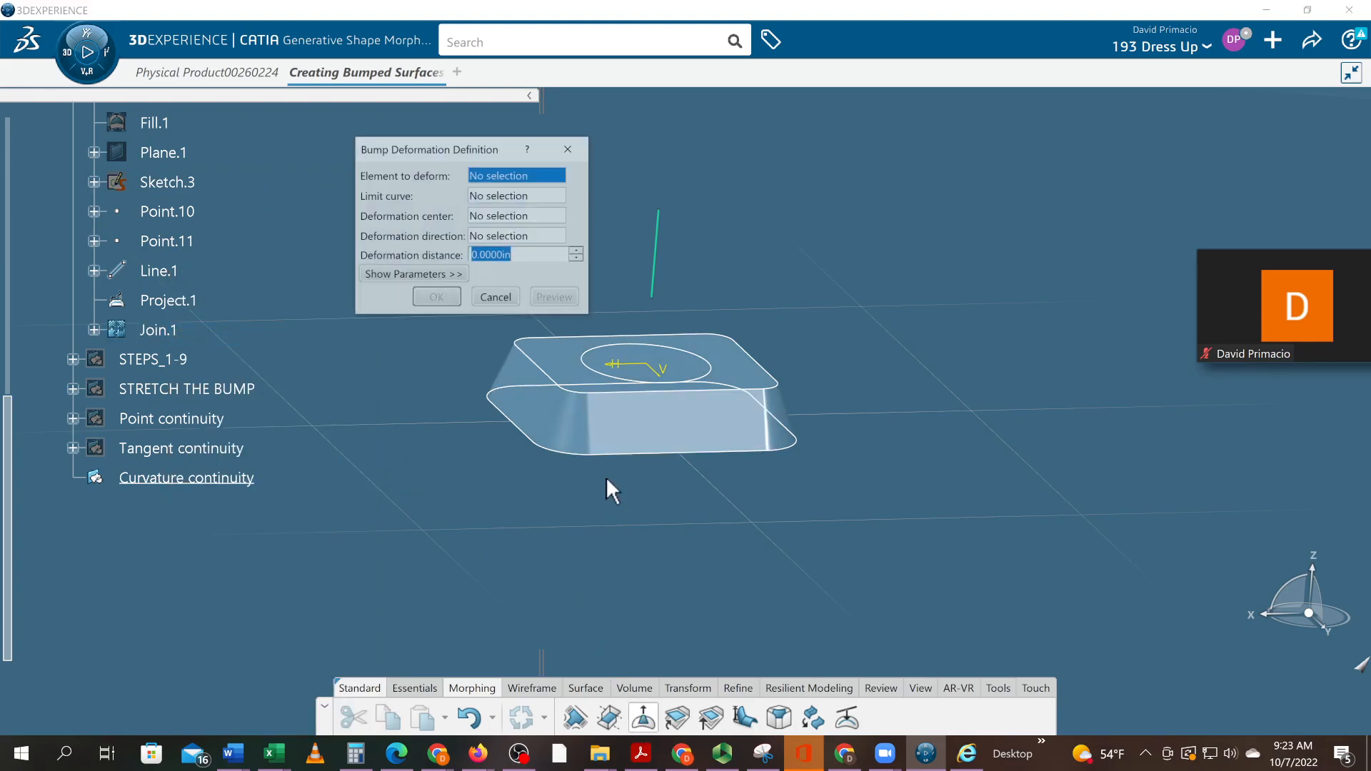
click(652, 438)
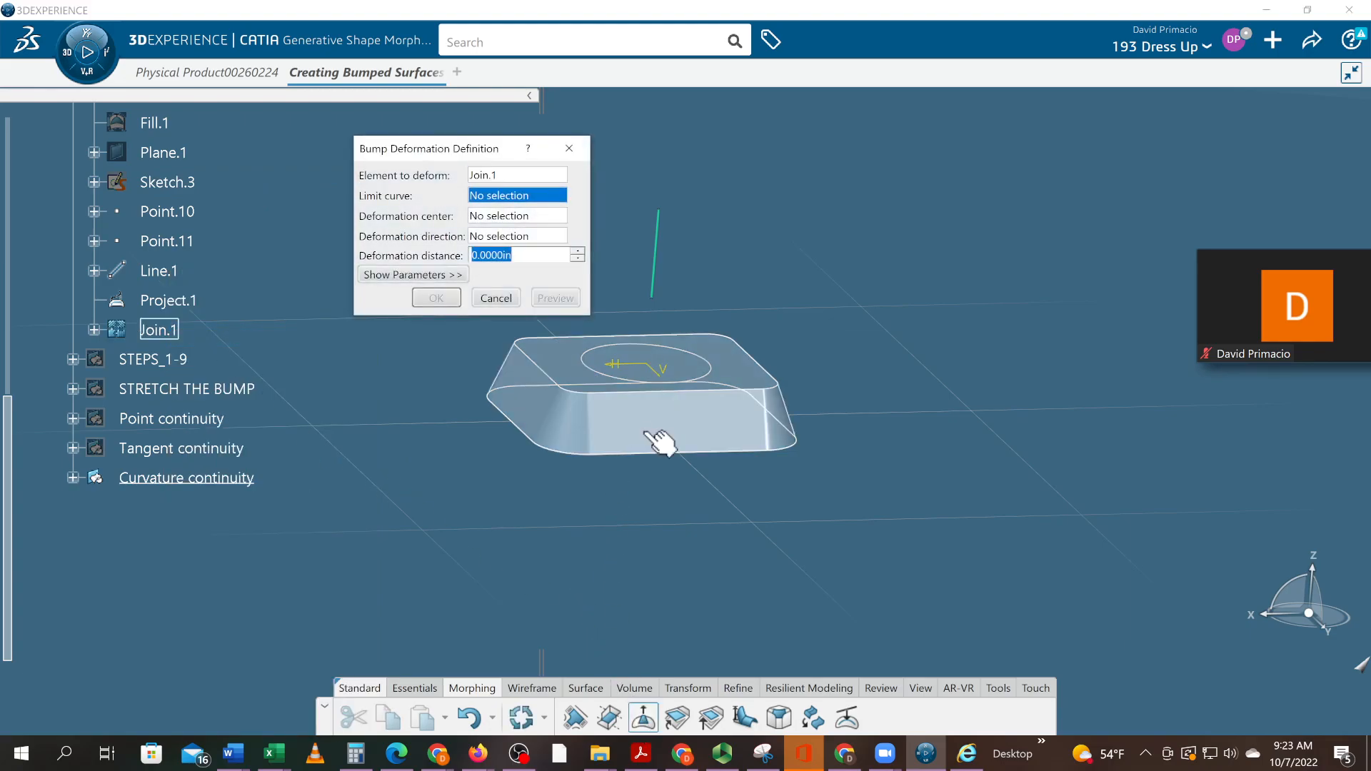
click(703, 378)
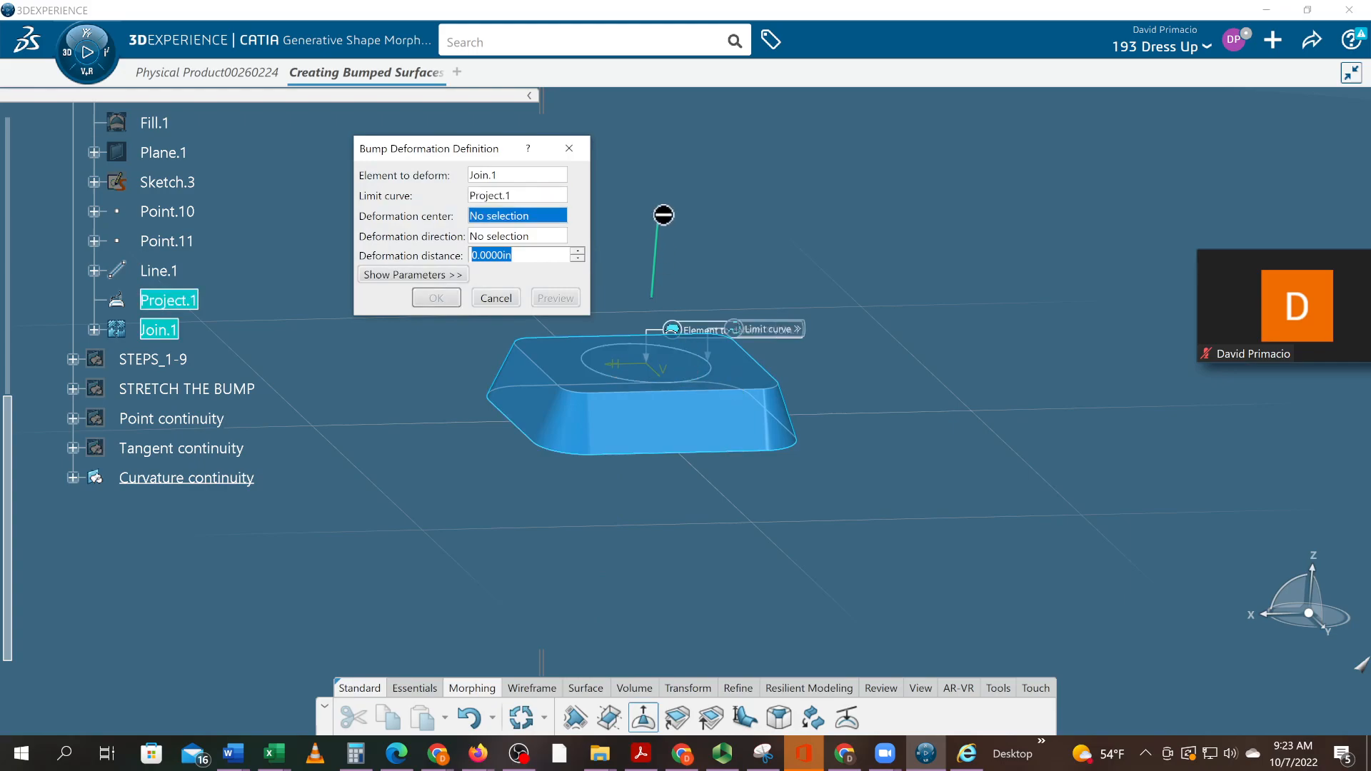
click(660, 212)
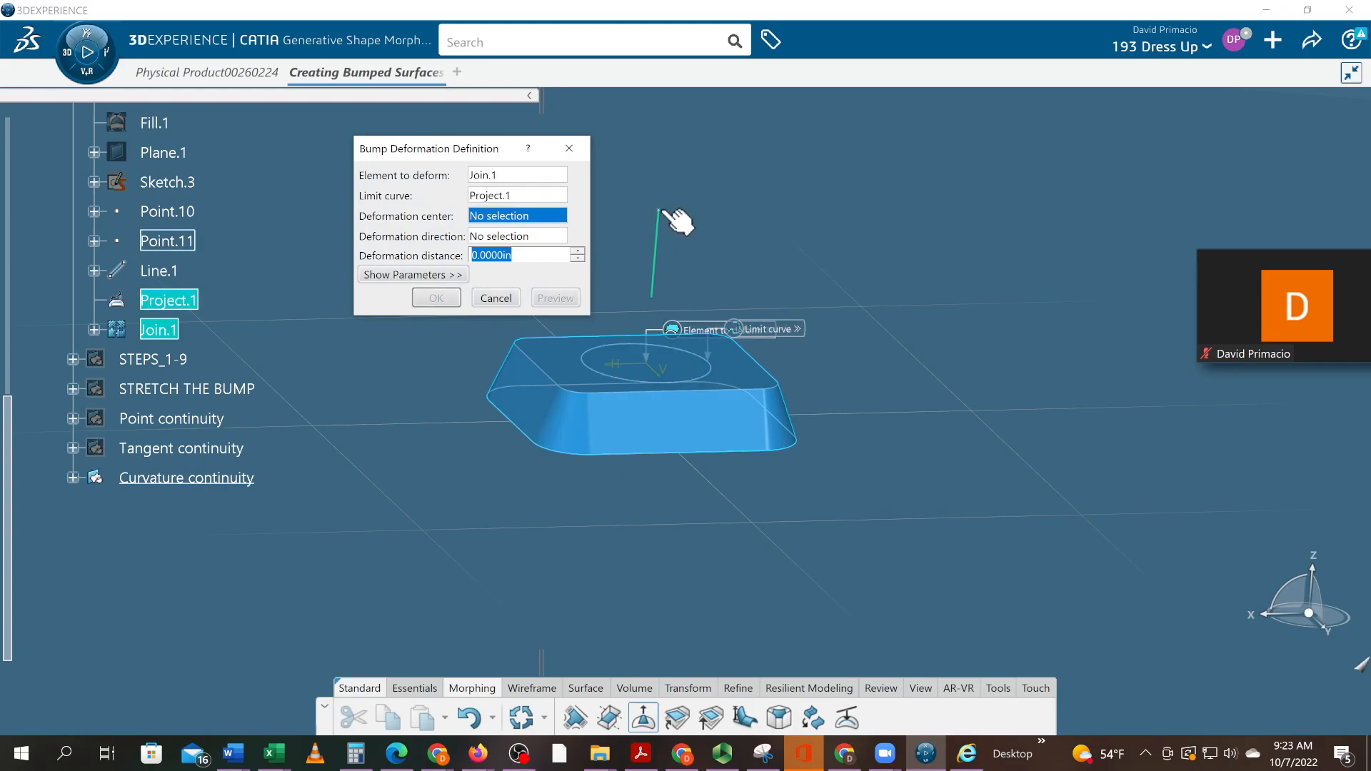
click(654, 246)
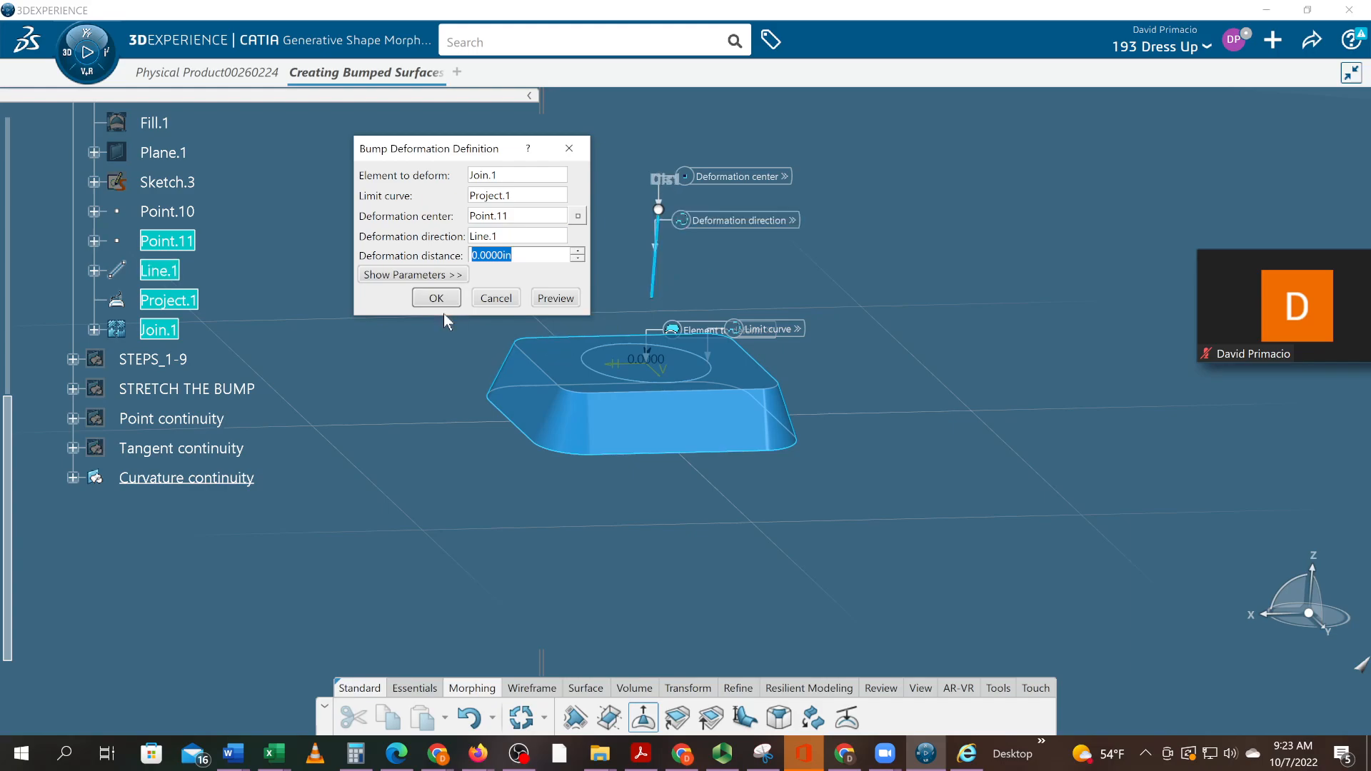
text(3)
click(551, 299)
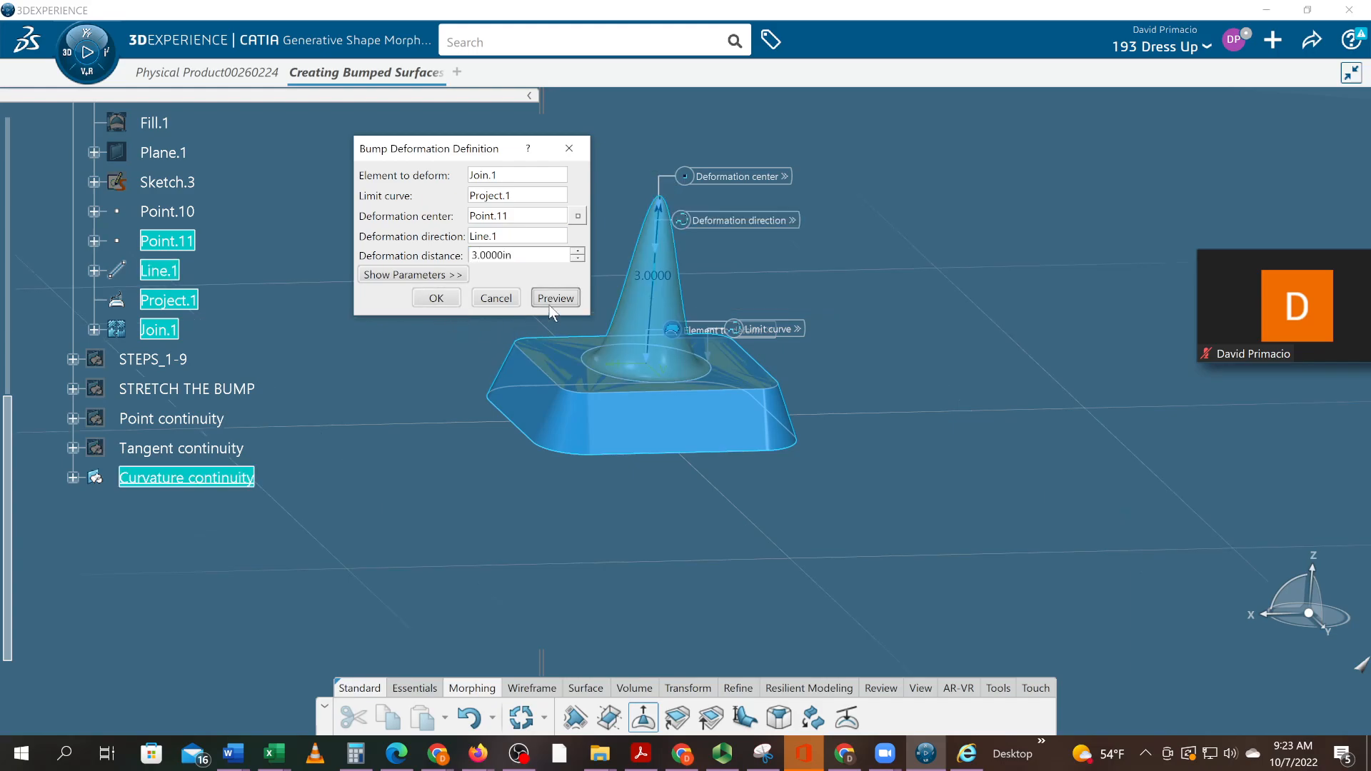
Step: Expand the additional bump parameters to check for Curvature continuity and create the bump
middle_drag(475, 511, 504, 503)
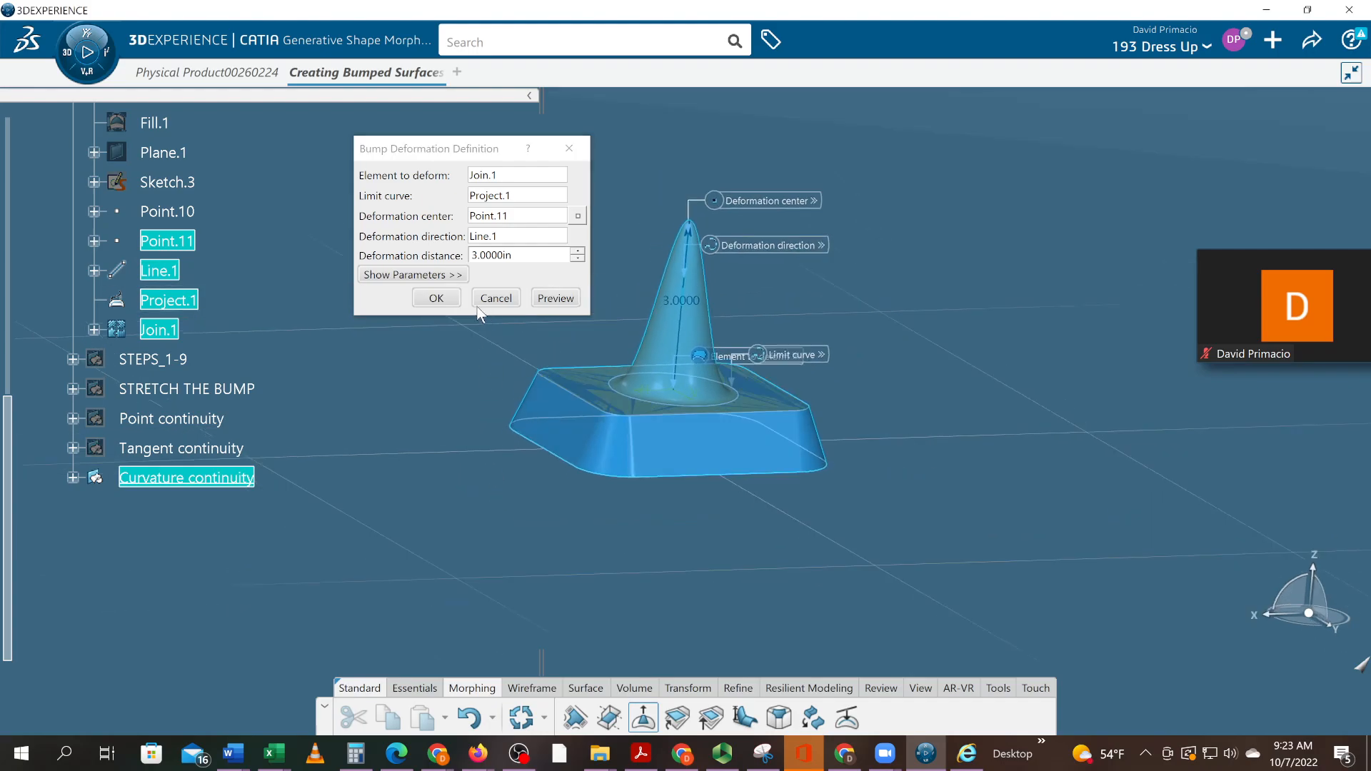
click(420, 276)
middle_drag(478, 457, 528, 480)
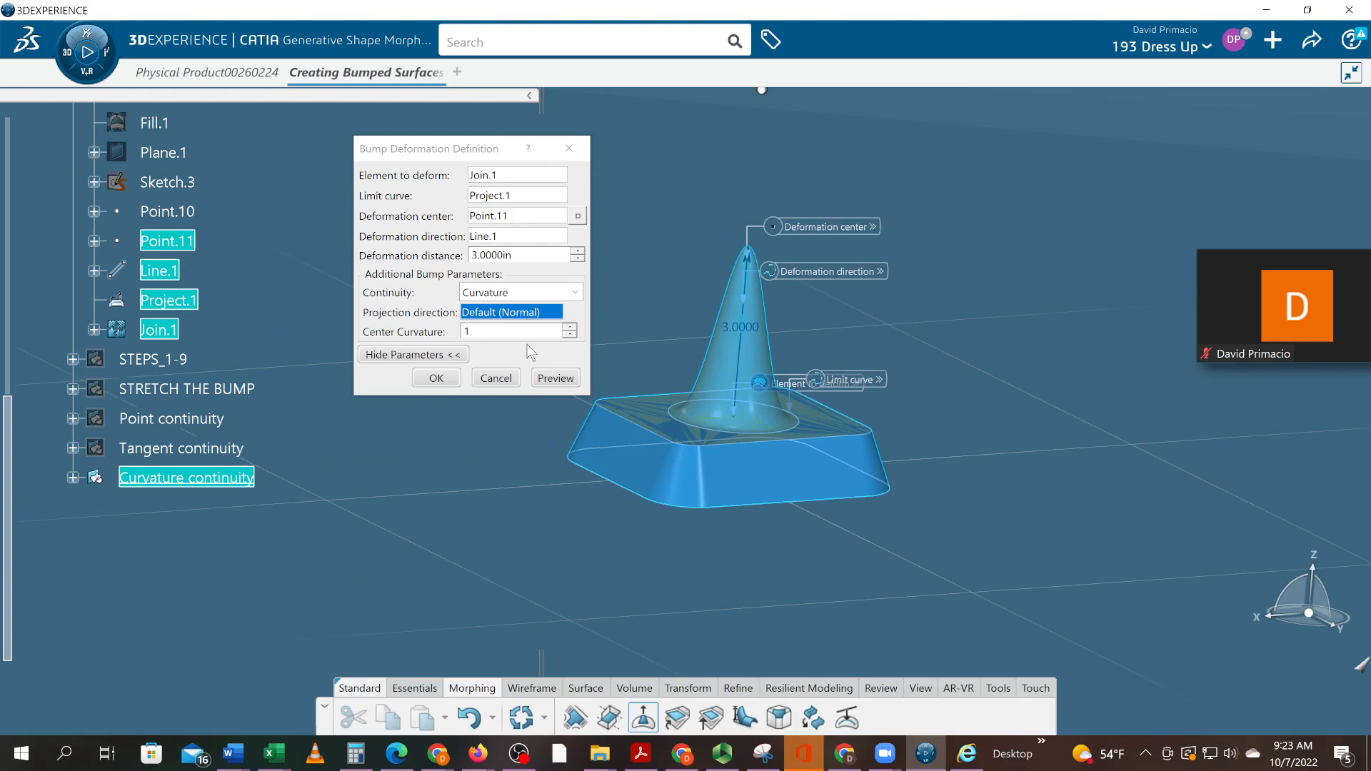
middle_drag(612, 475, 726, 471)
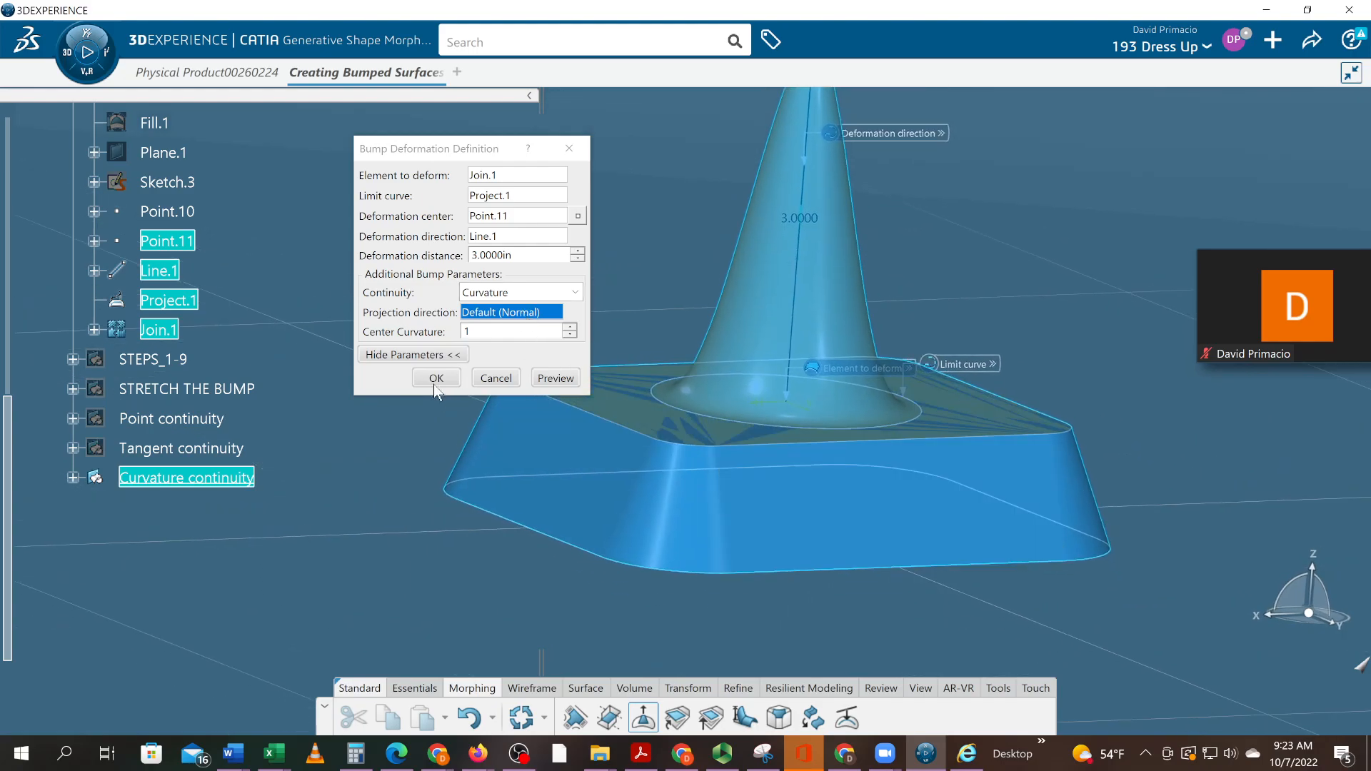
click(435, 379)
Step: Inspect the curvature bump, show the Tangent continuity set to compare both bumps, and hide that set again
middle_drag(397, 548, 551, 392)
middle_drag(553, 397, 421, 282)
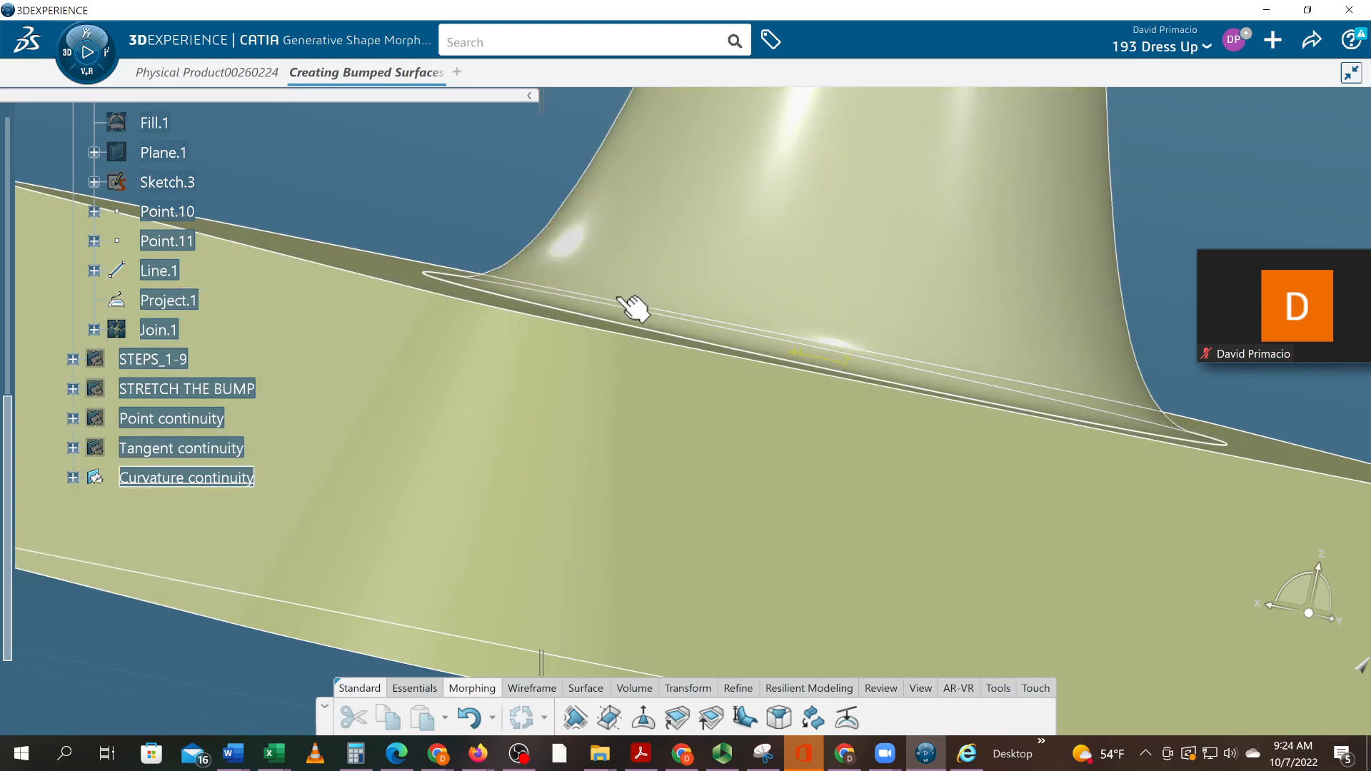
middle_drag(625, 305, 628, 542)
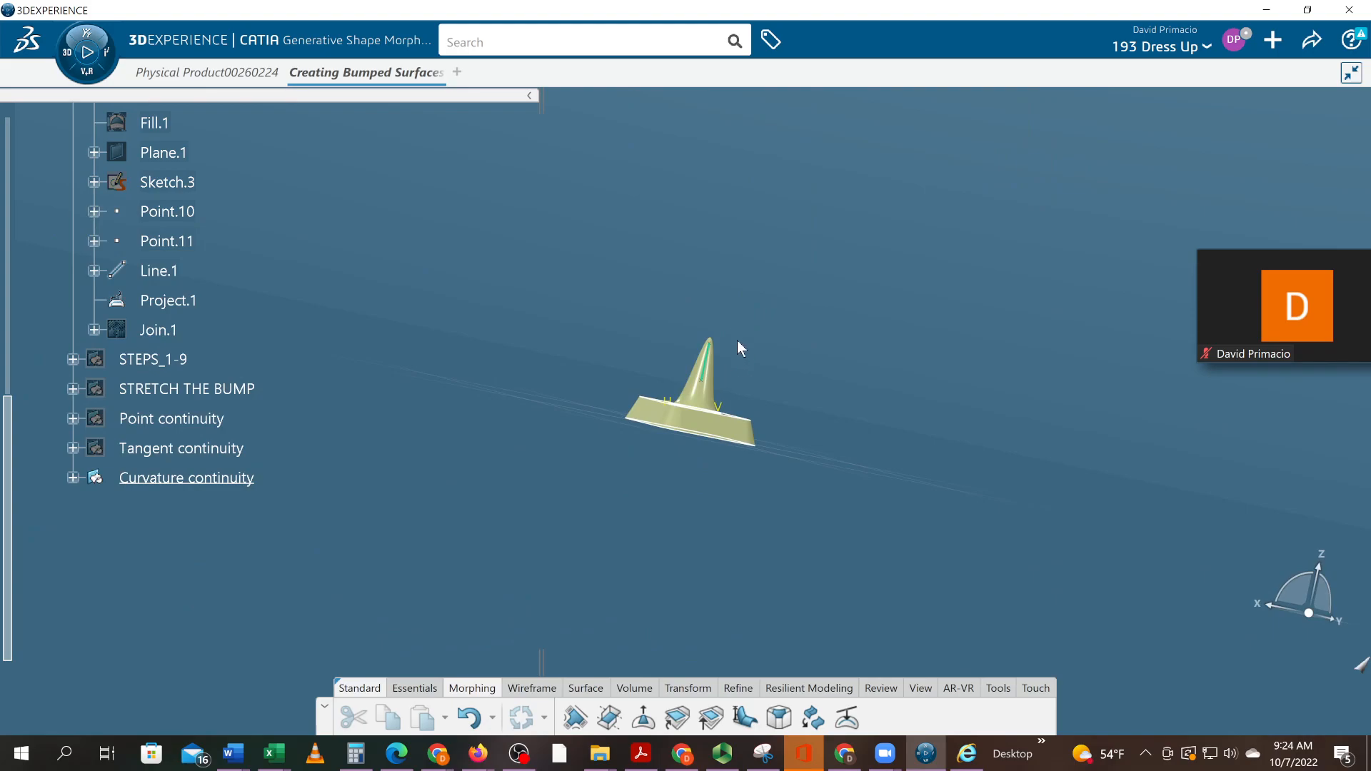
middle_drag(418, 433, 412, 391)
right_click(162, 449)
click(248, 346)
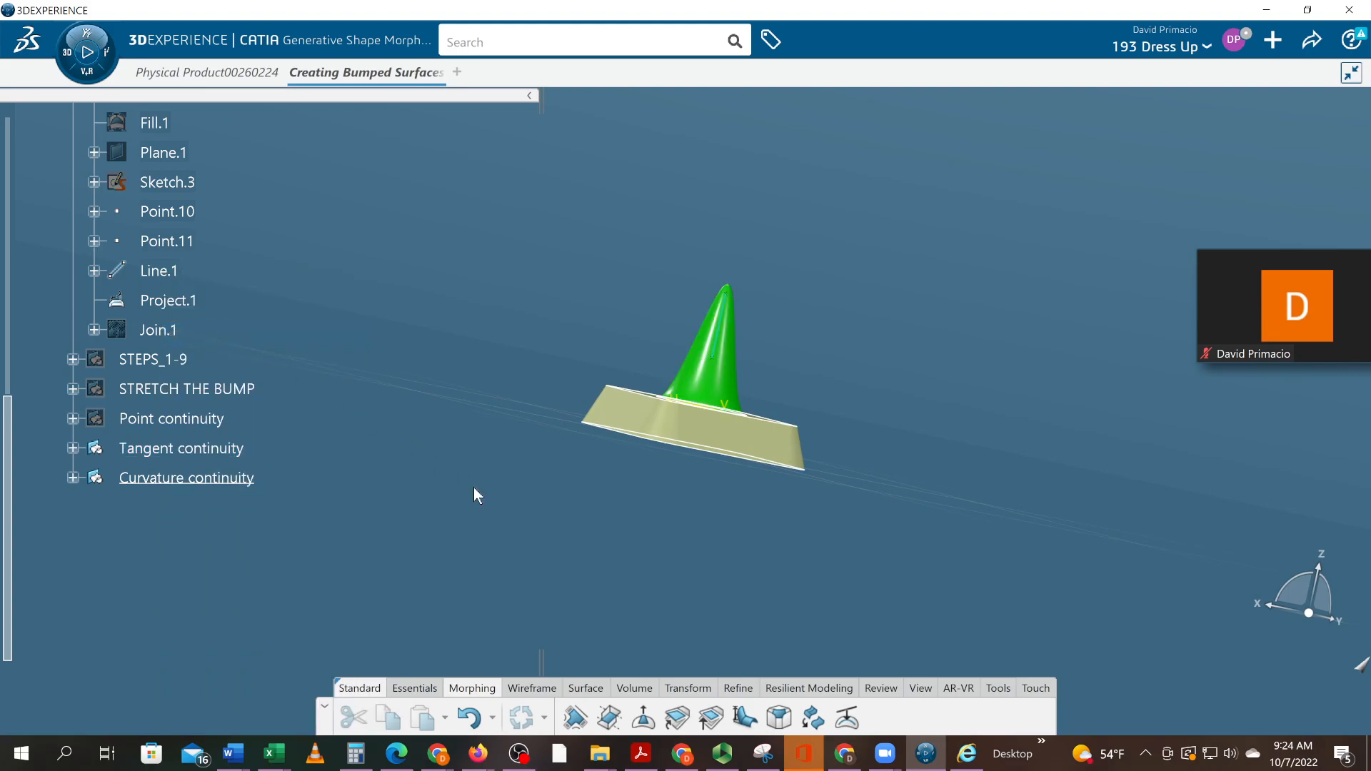
middle_drag(521, 526, 477, 404)
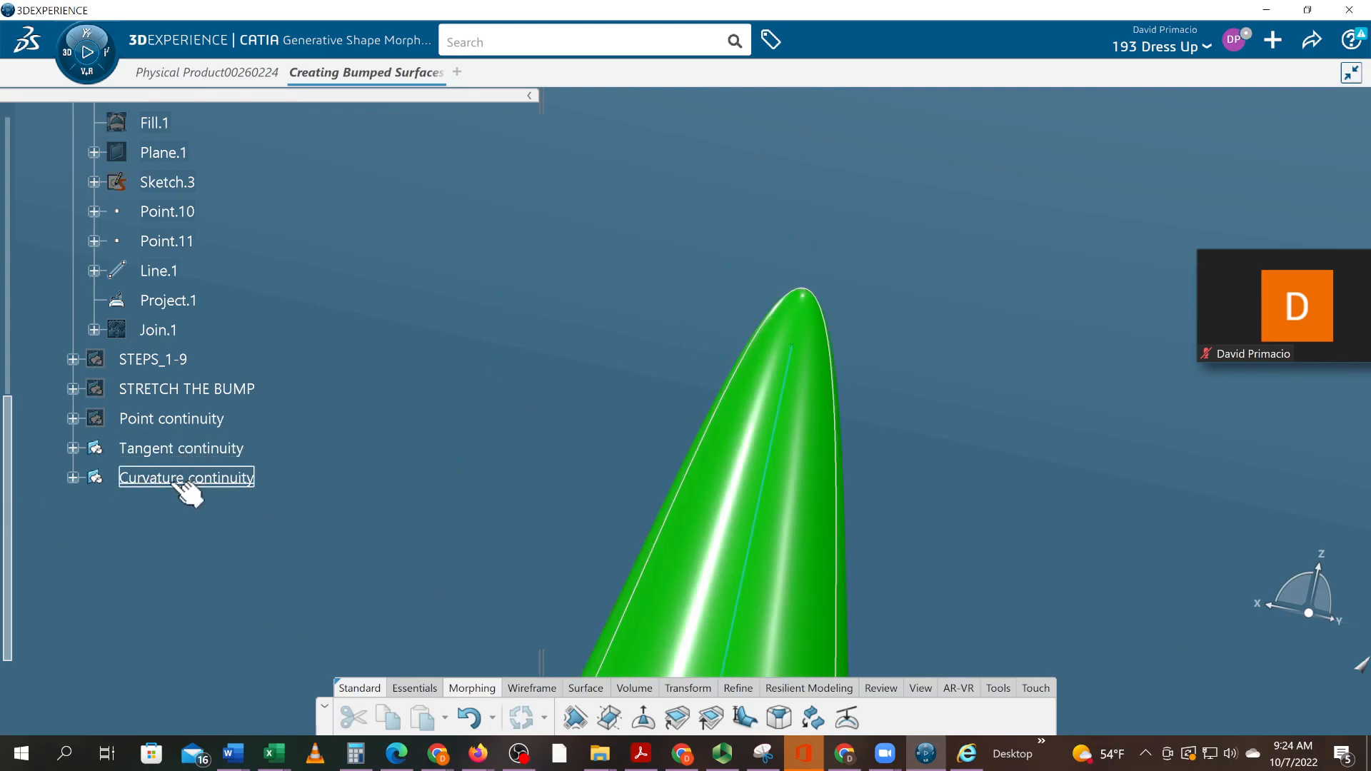
right_click(164, 452)
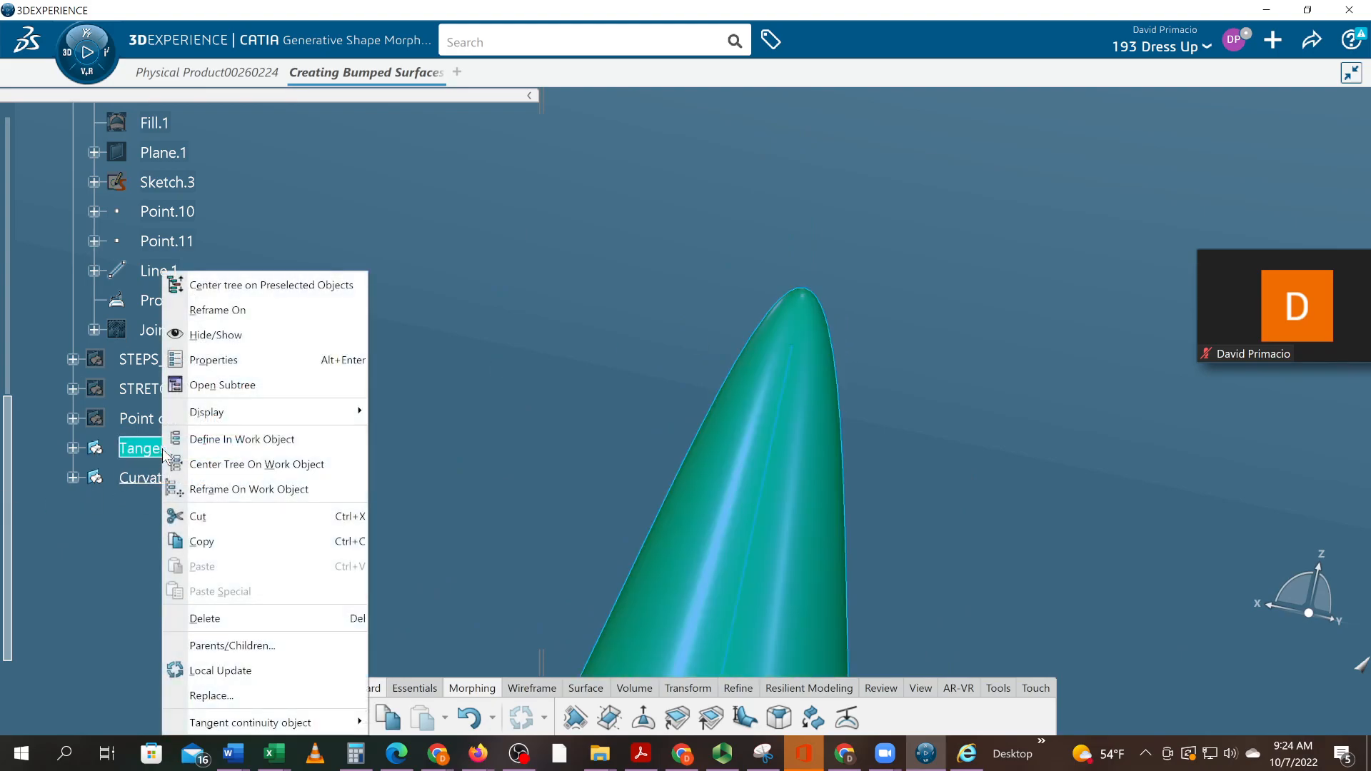
click(221, 334)
middle_drag(437, 517, 685, 490)
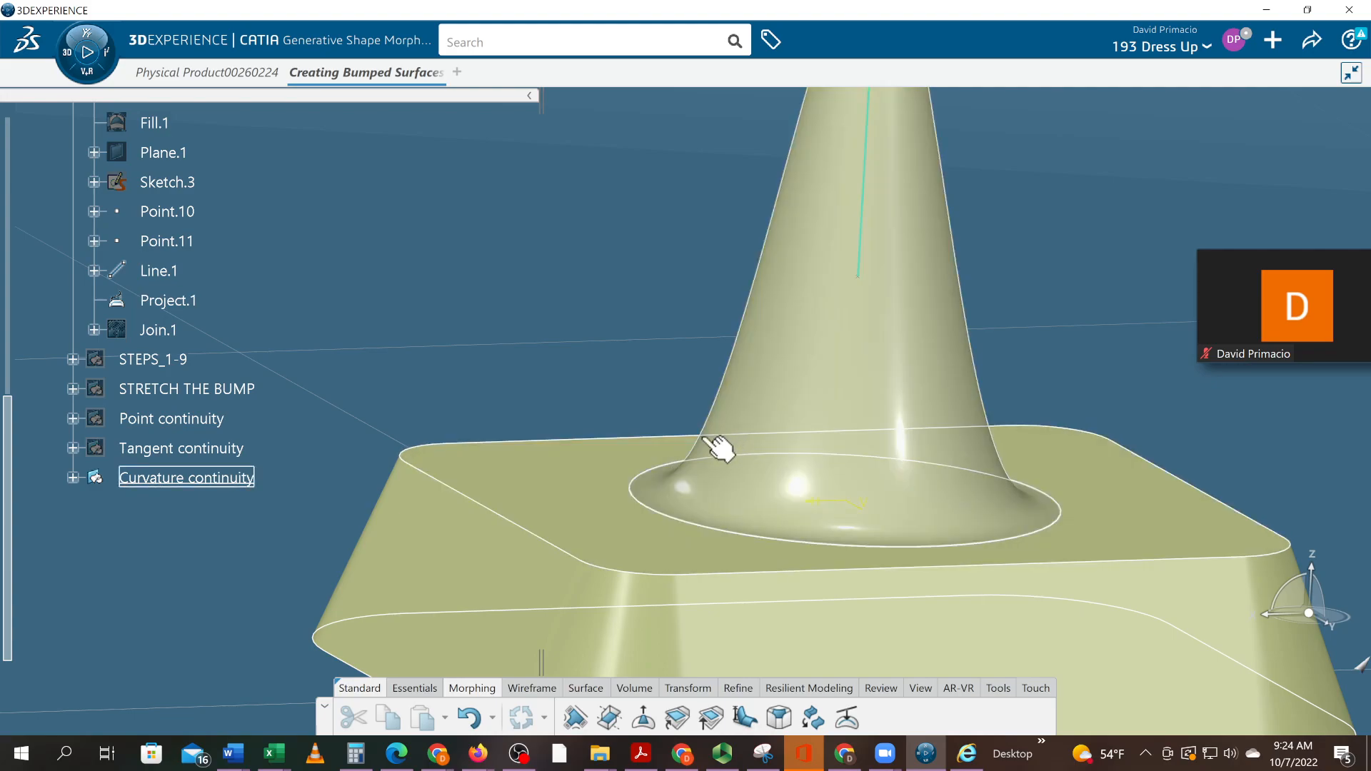
middle_drag(555, 350, 675, 333)
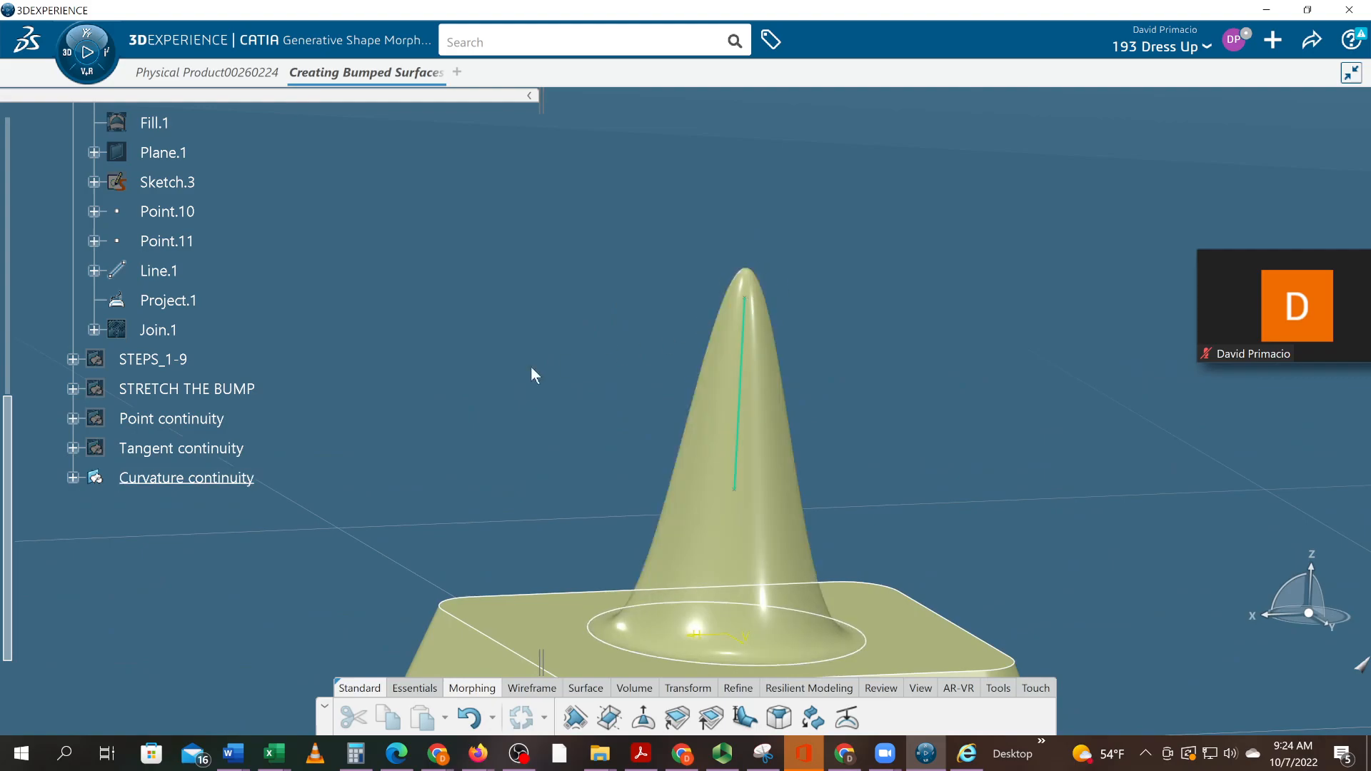
middle_drag(254, 572, 369, 428)
Step: Switch to the browser and review the tangent and curvature continuity pages at the end of the exercise document
key(alt+Tab)
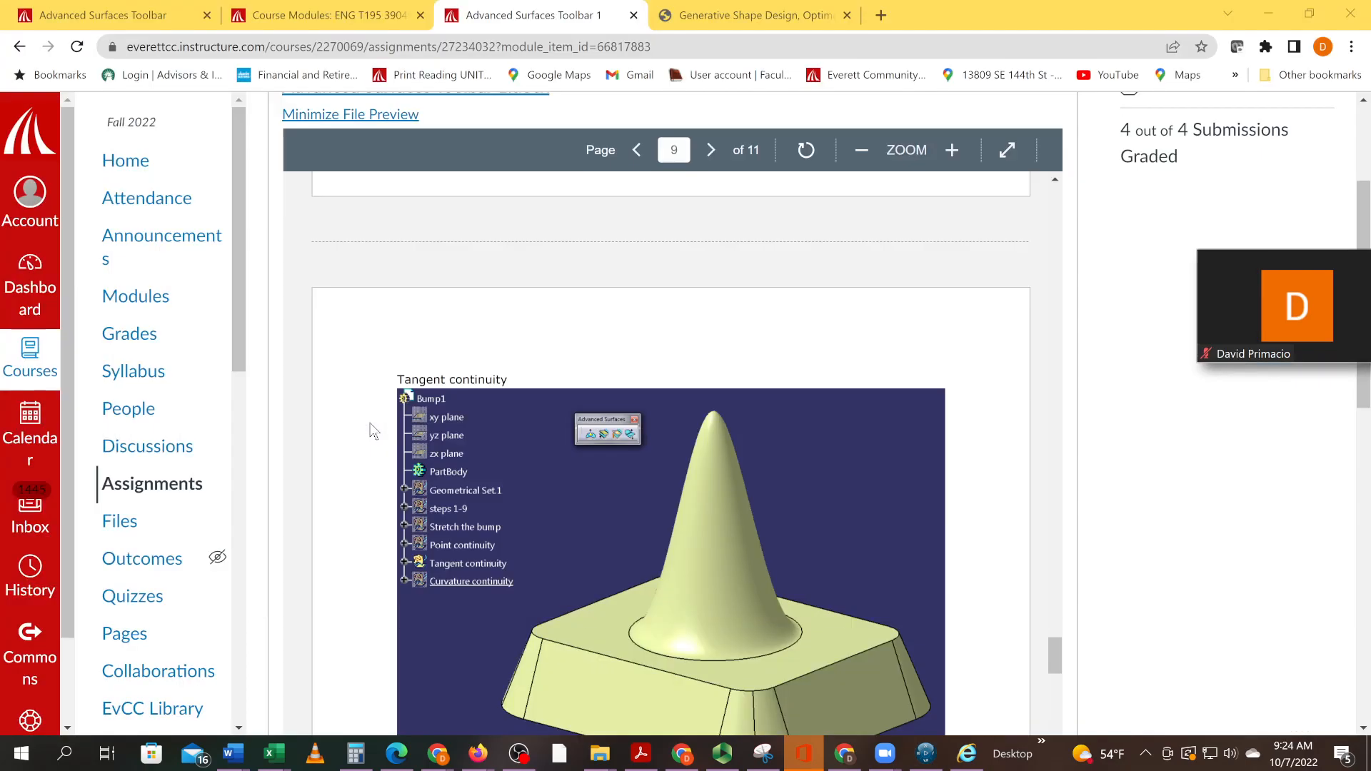
scroll(456, 520, down, 10)
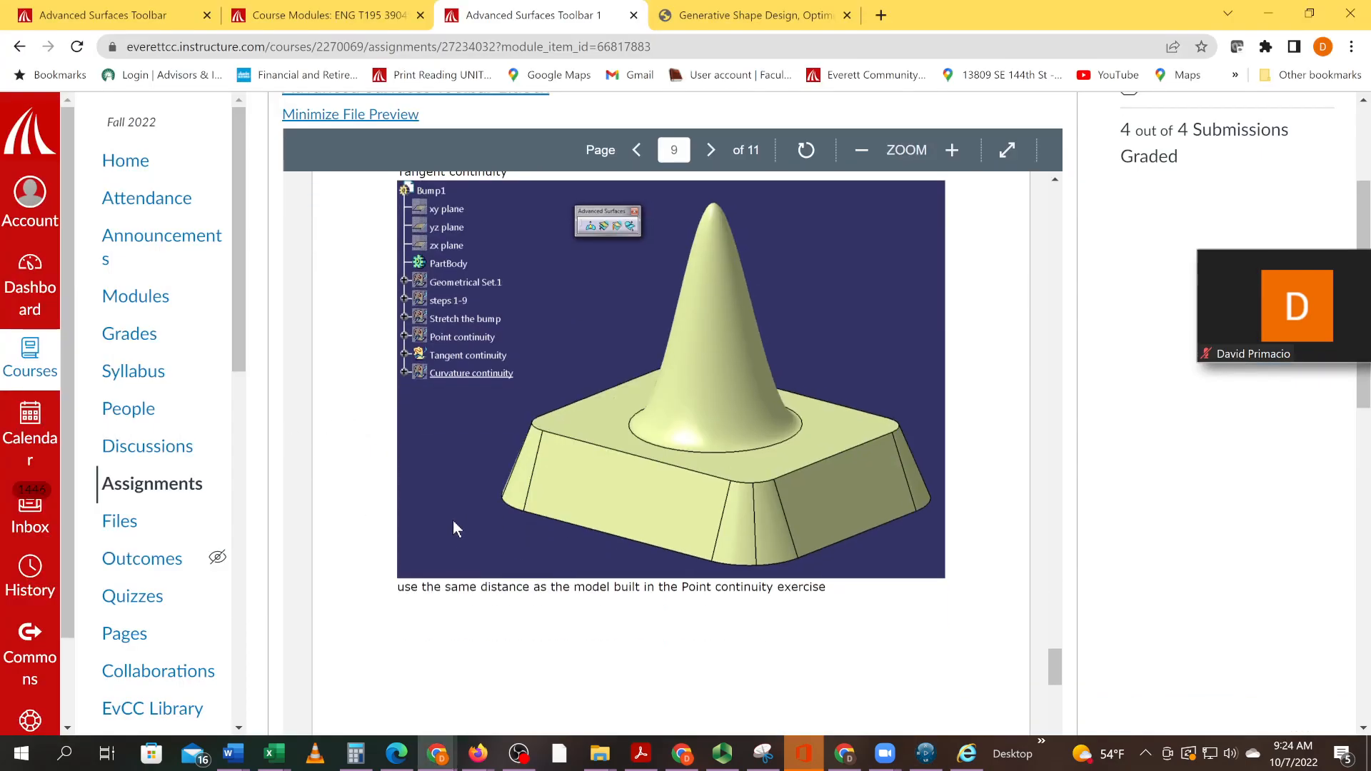
scroll(451, 549, down, 2)
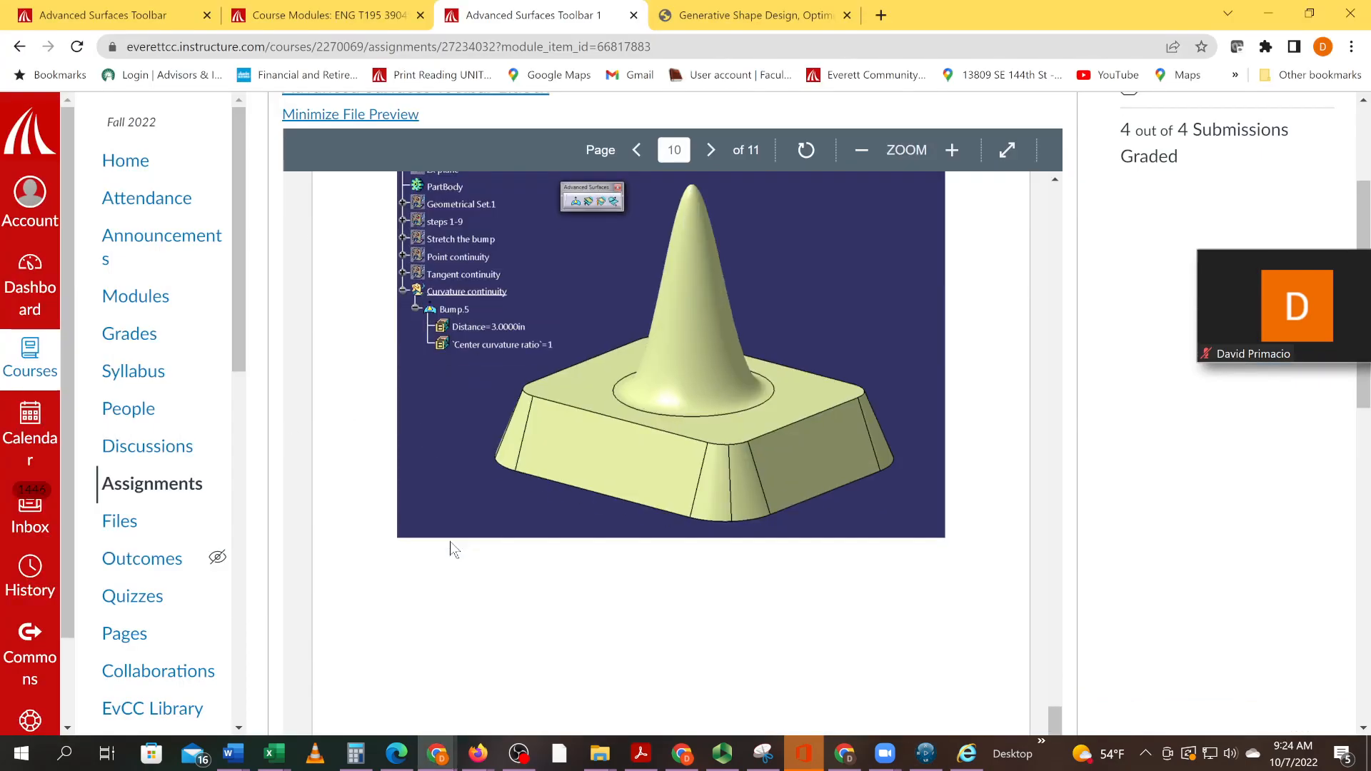
scroll(451, 549, down, 8)
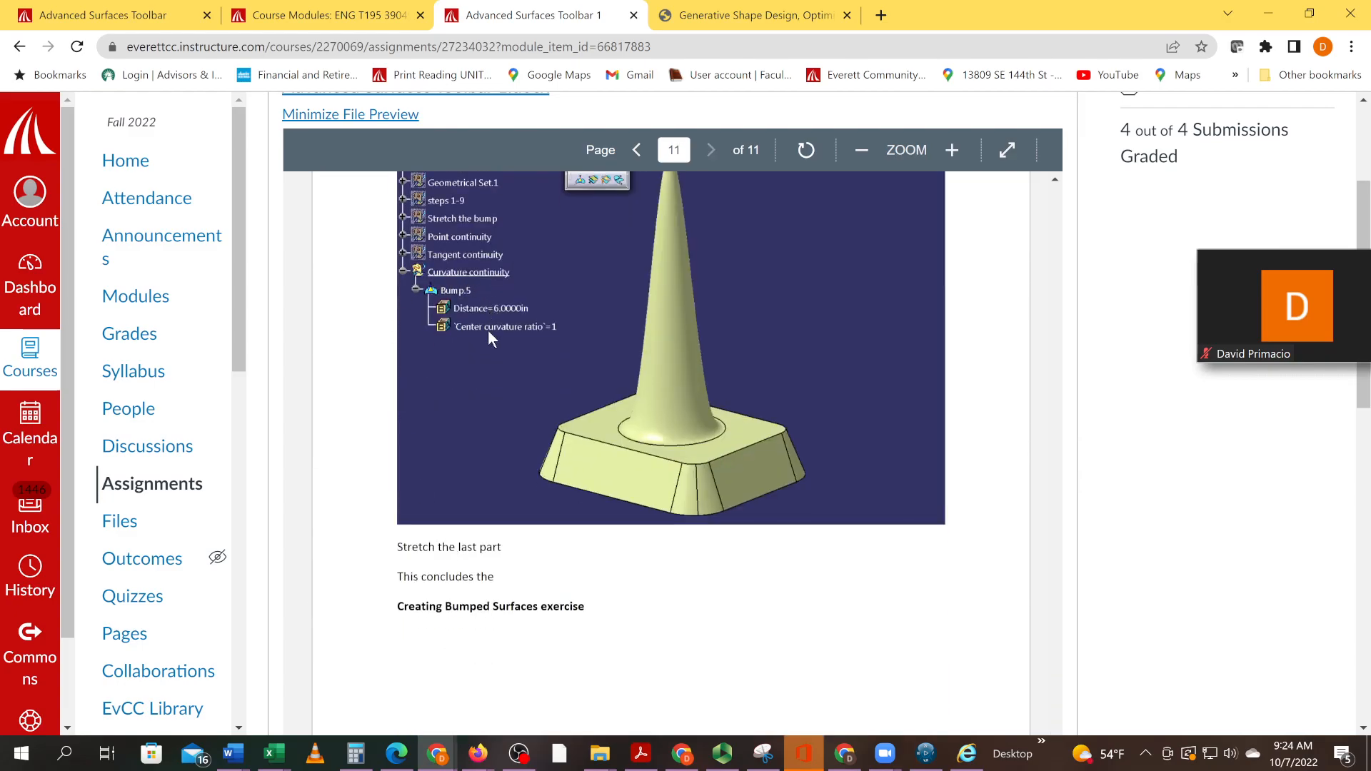
scroll(464, 424, up, 3)
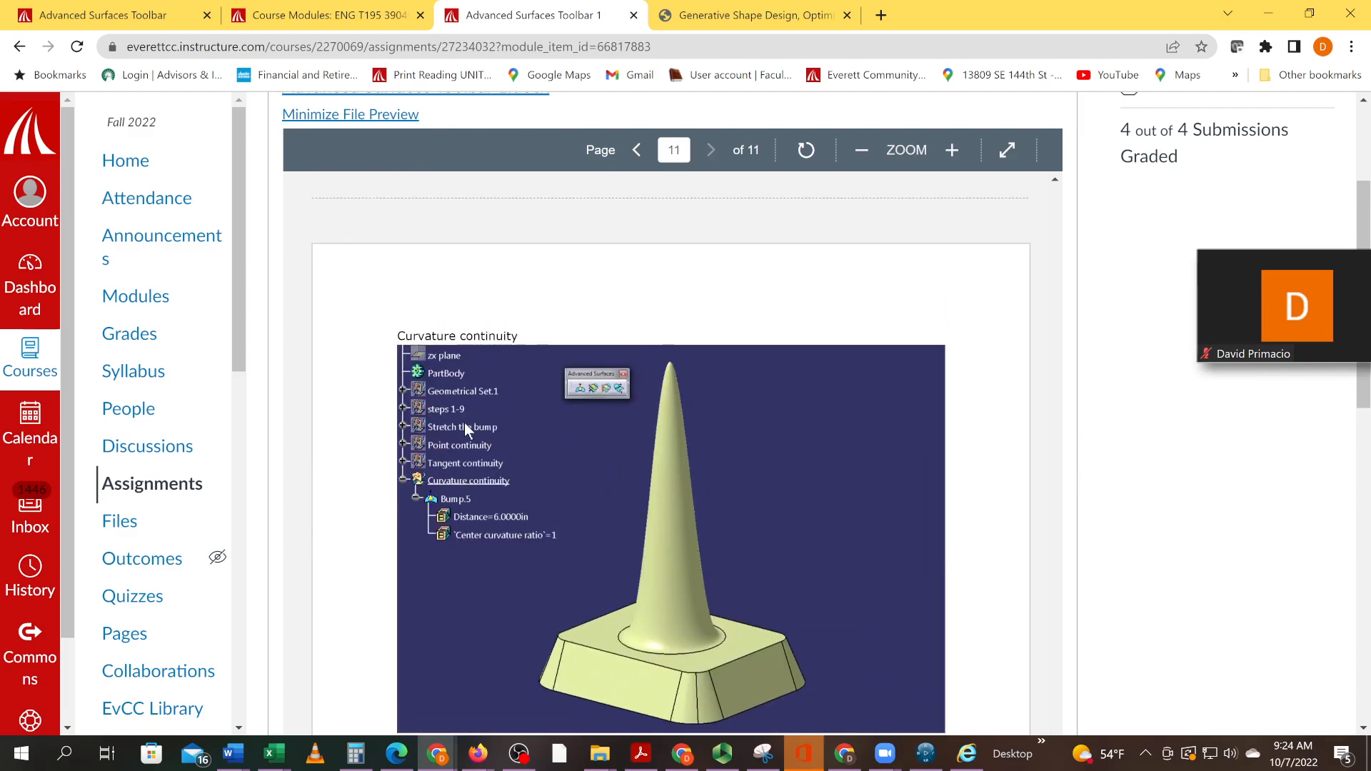
scroll(465, 425, down, 3)
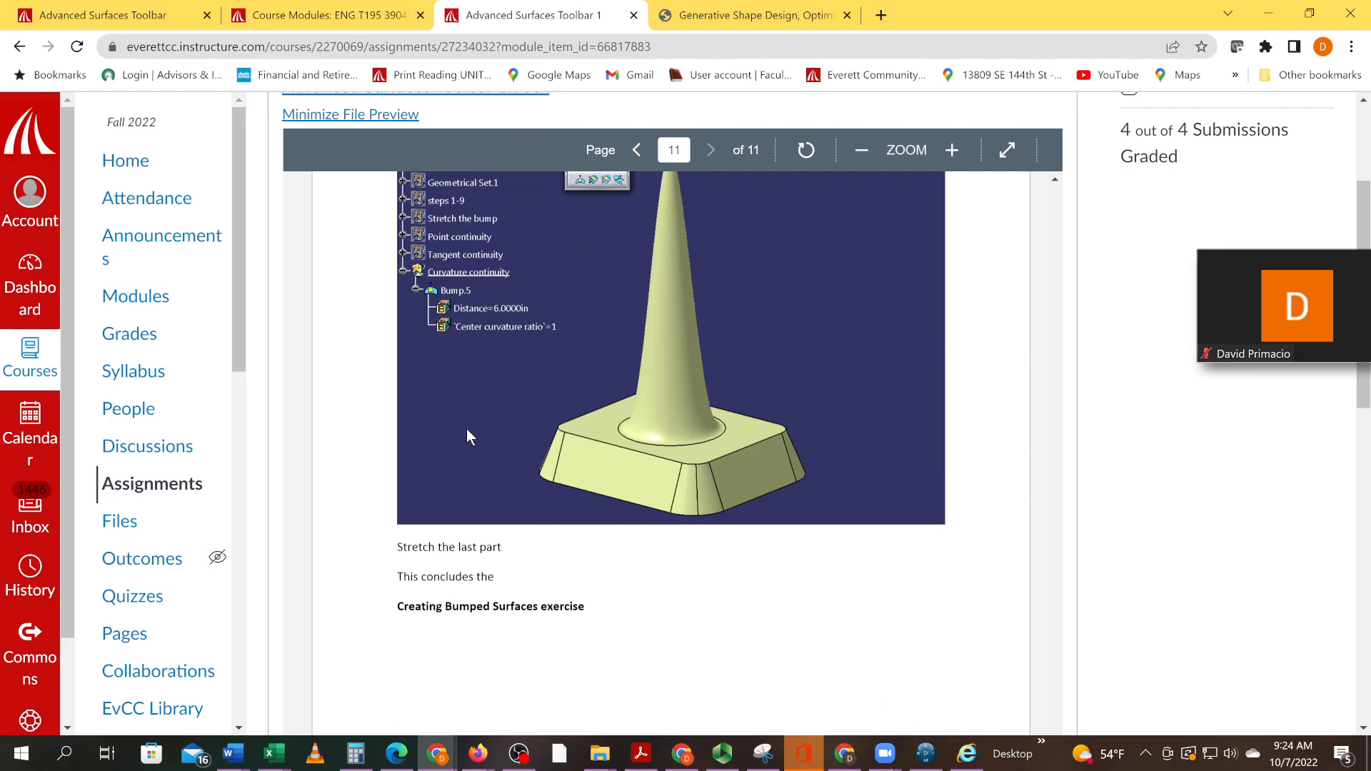
scroll(460, 443, up, 3)
scroll(464, 464, down, 3)
scroll(476, 535, up, 15)
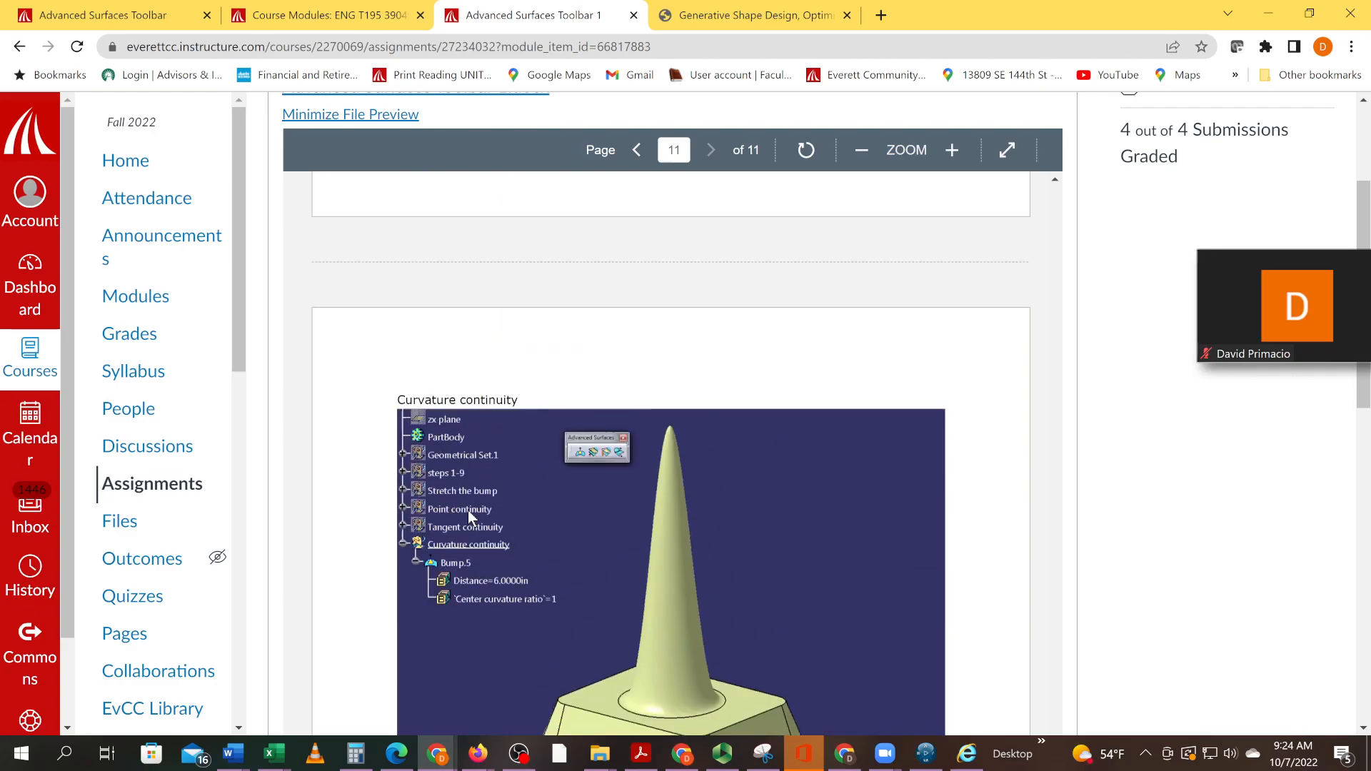
scroll(472, 498, up, 10)
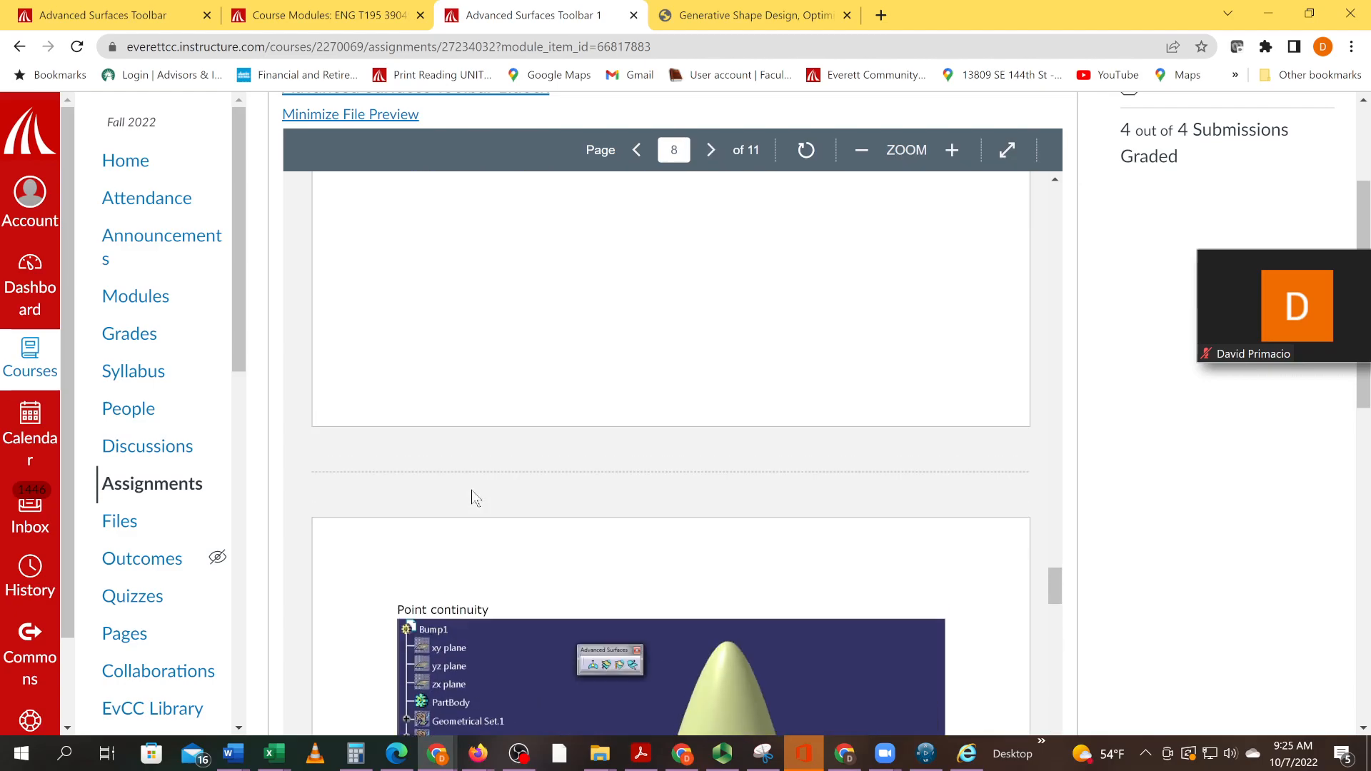
Step: Return to CATIA, expand the Curvature continuity set and set Bump.5's distance to 6 in
key(alt+Tab)
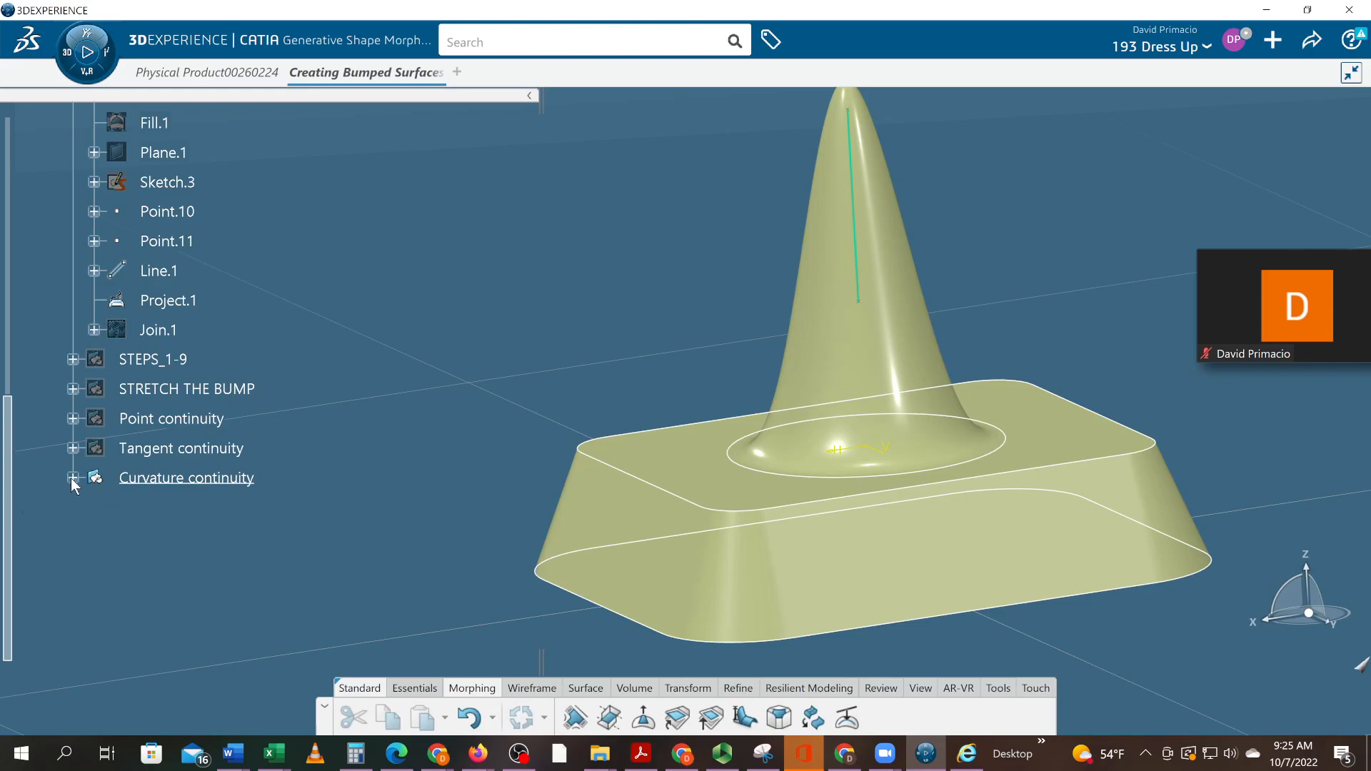
click(73, 478)
click(93, 507)
double_click(215, 538)
text(6)
key(Return)
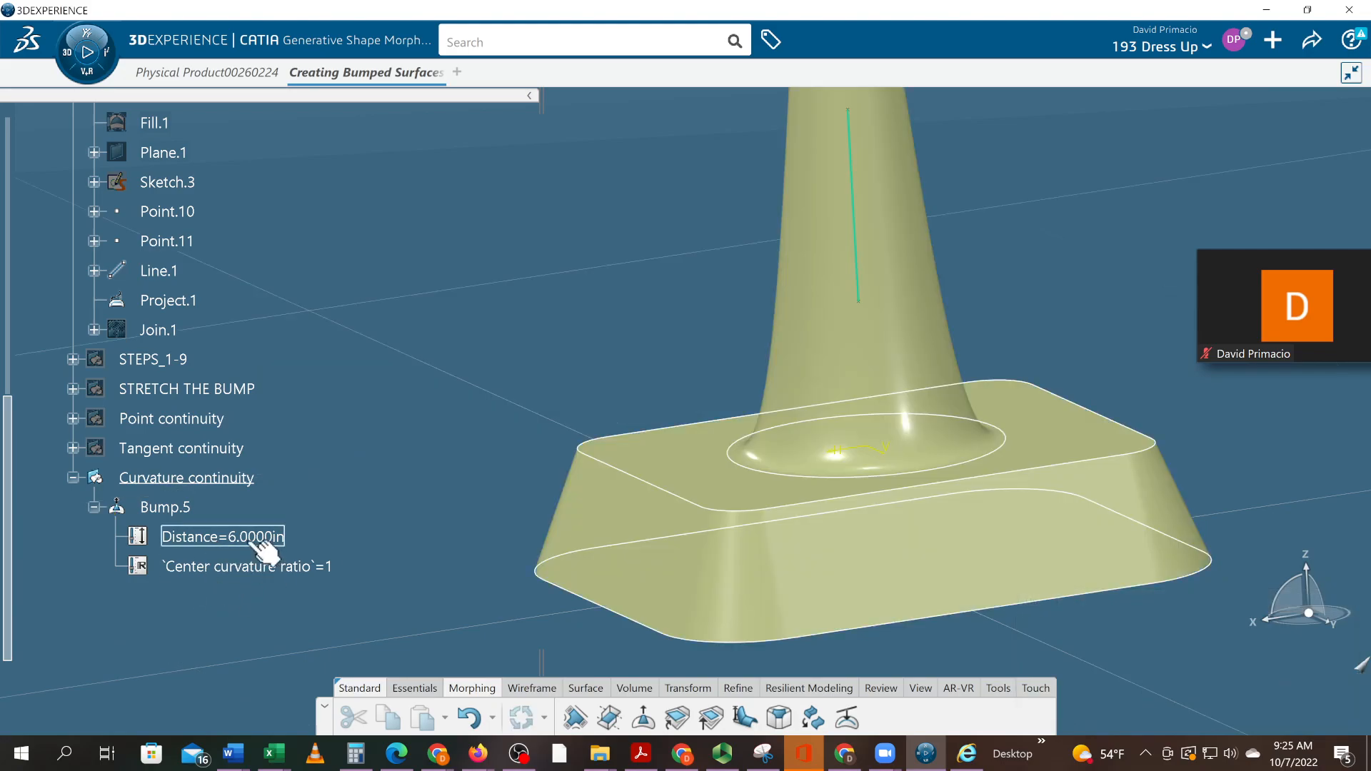
middle_drag(490, 439, 492, 488)
middle_drag(777, 566, 656, 642)
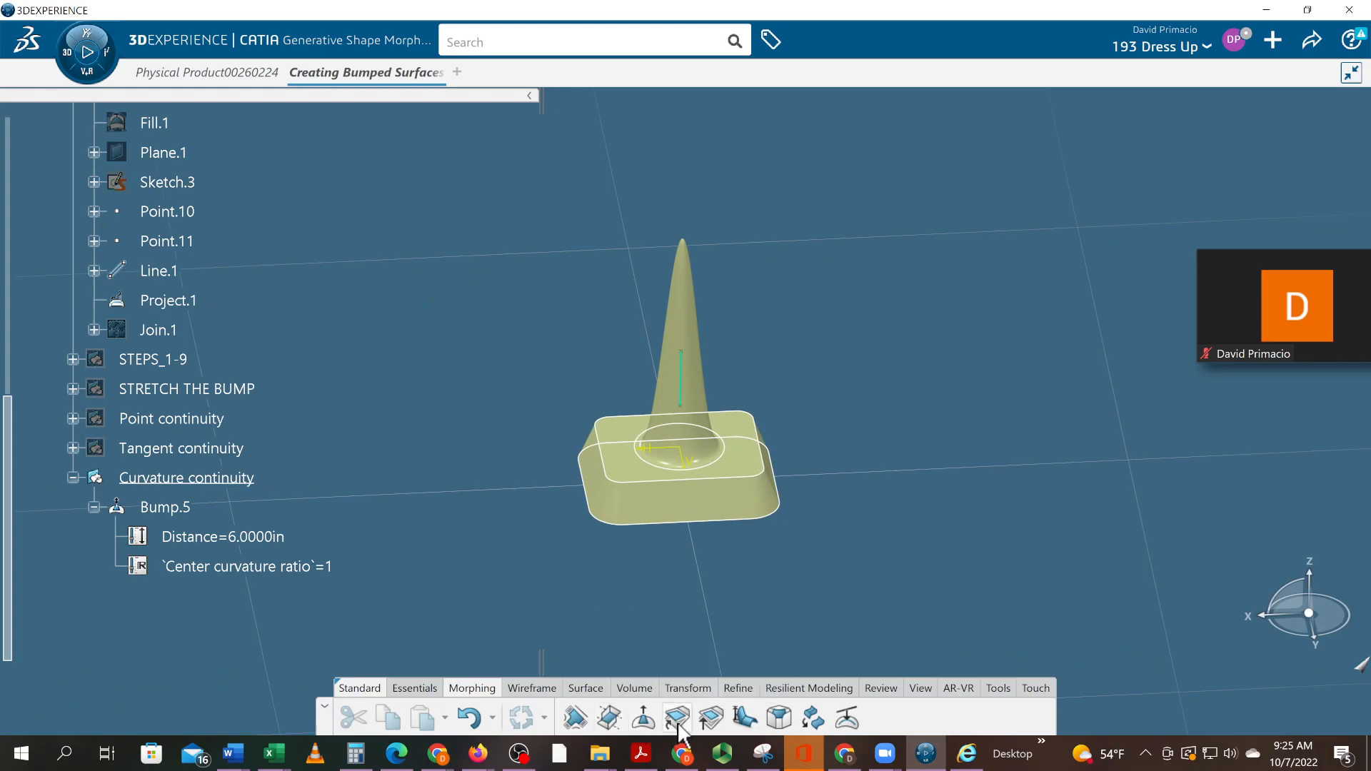
Step: Display the stretched bump in isometric view and bring the specification tree back to its root
click(926, 689)
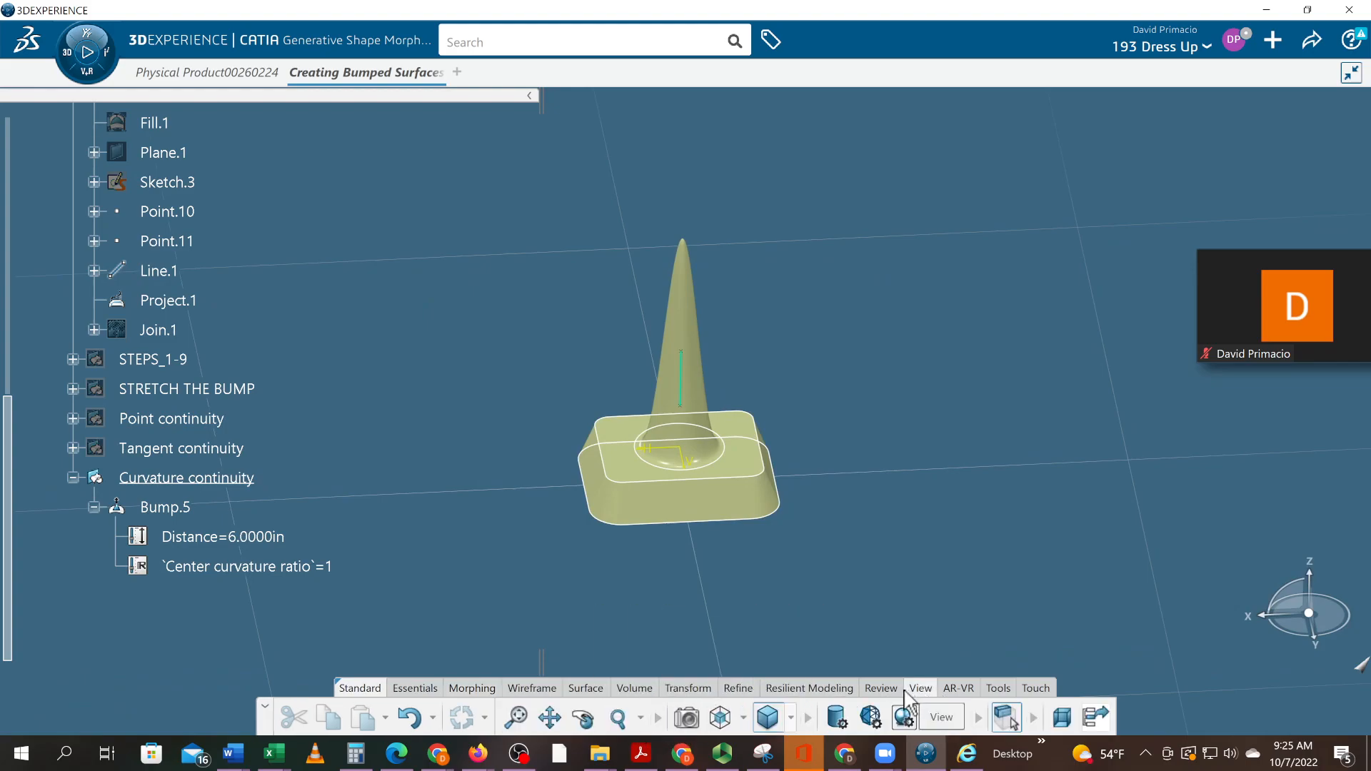
click(719, 717)
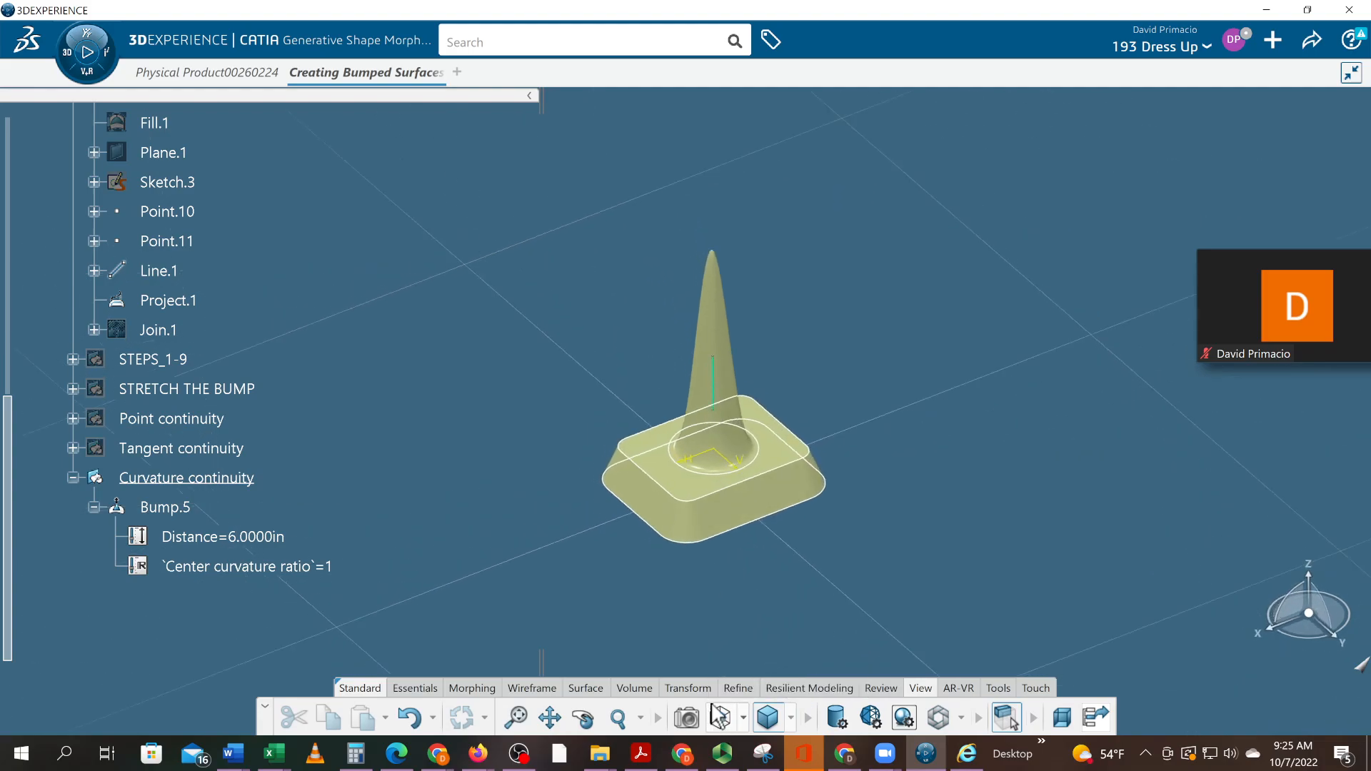
middle_drag(600, 595, 517, 623)
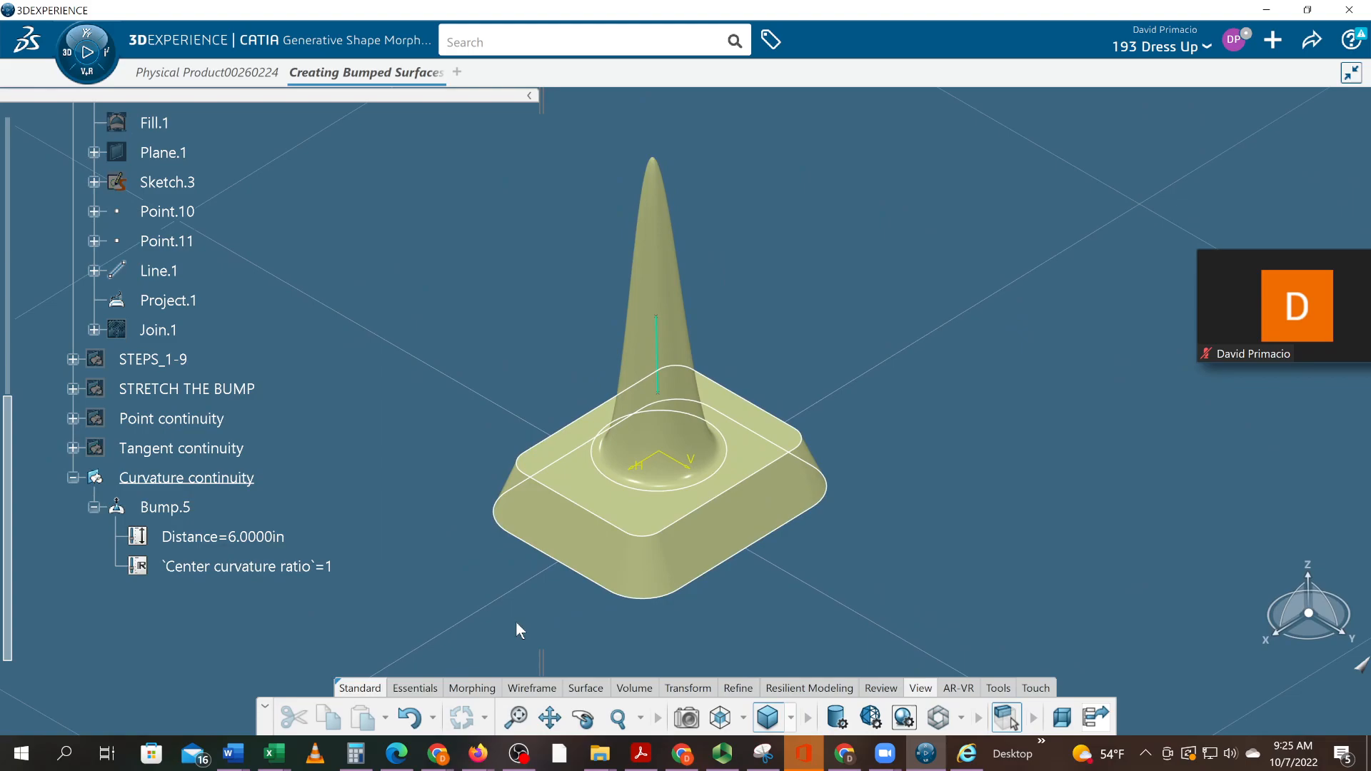
scroll(400, 608, up, 5)
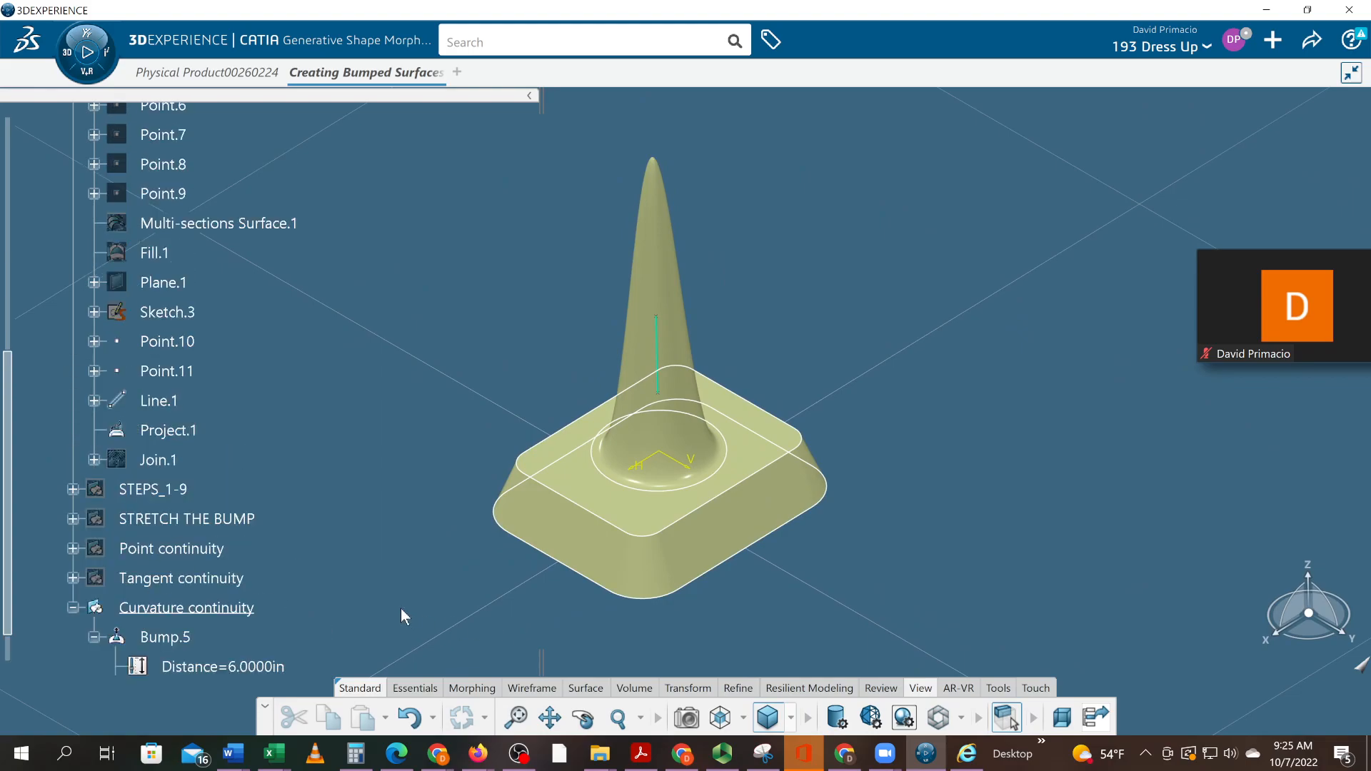
scroll(401, 615, up, 3)
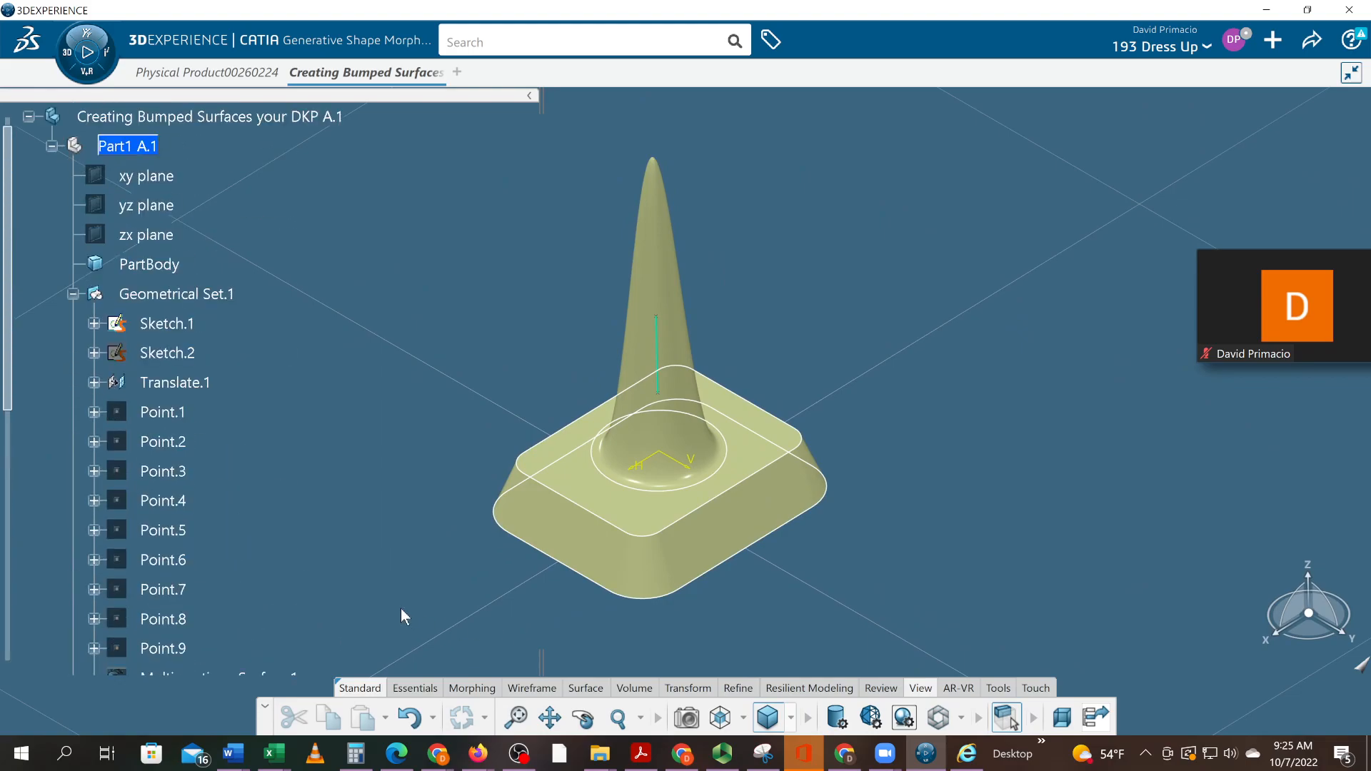
click(519, 753)
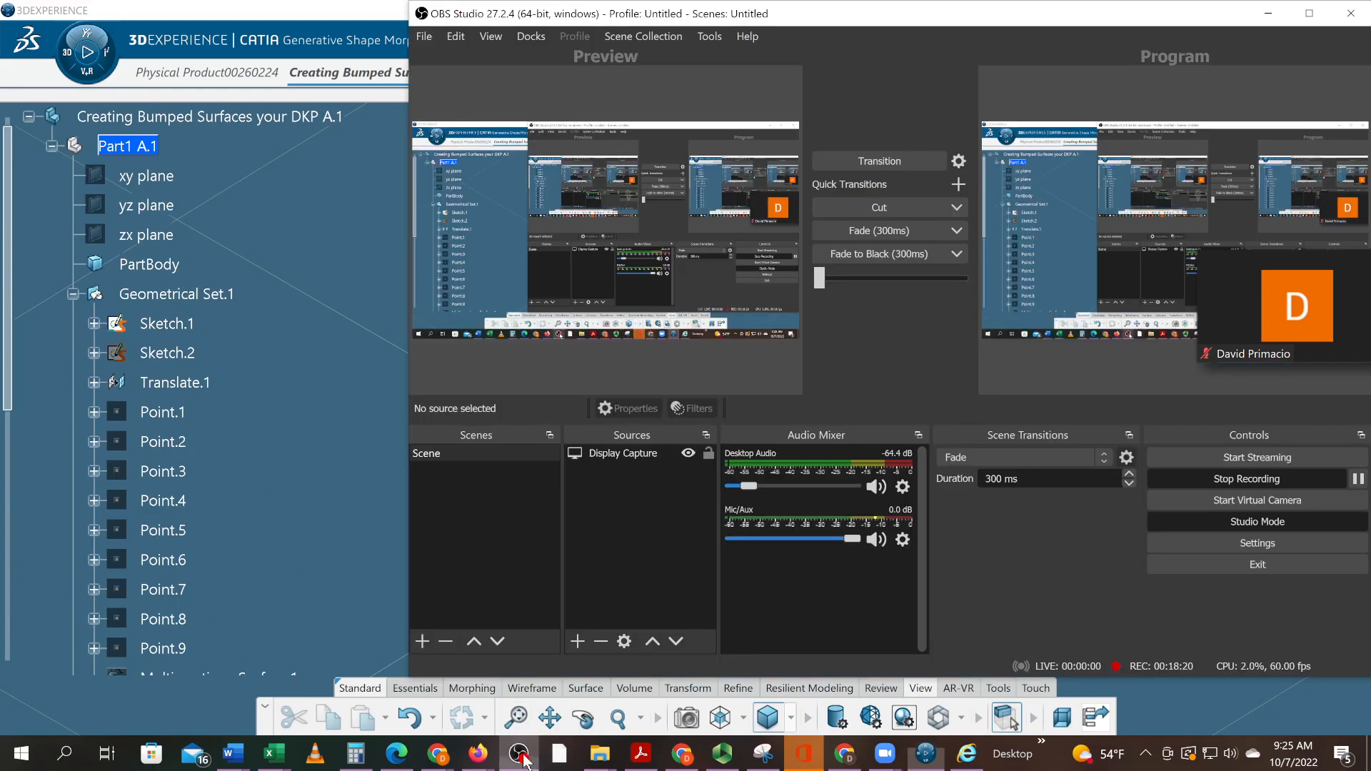